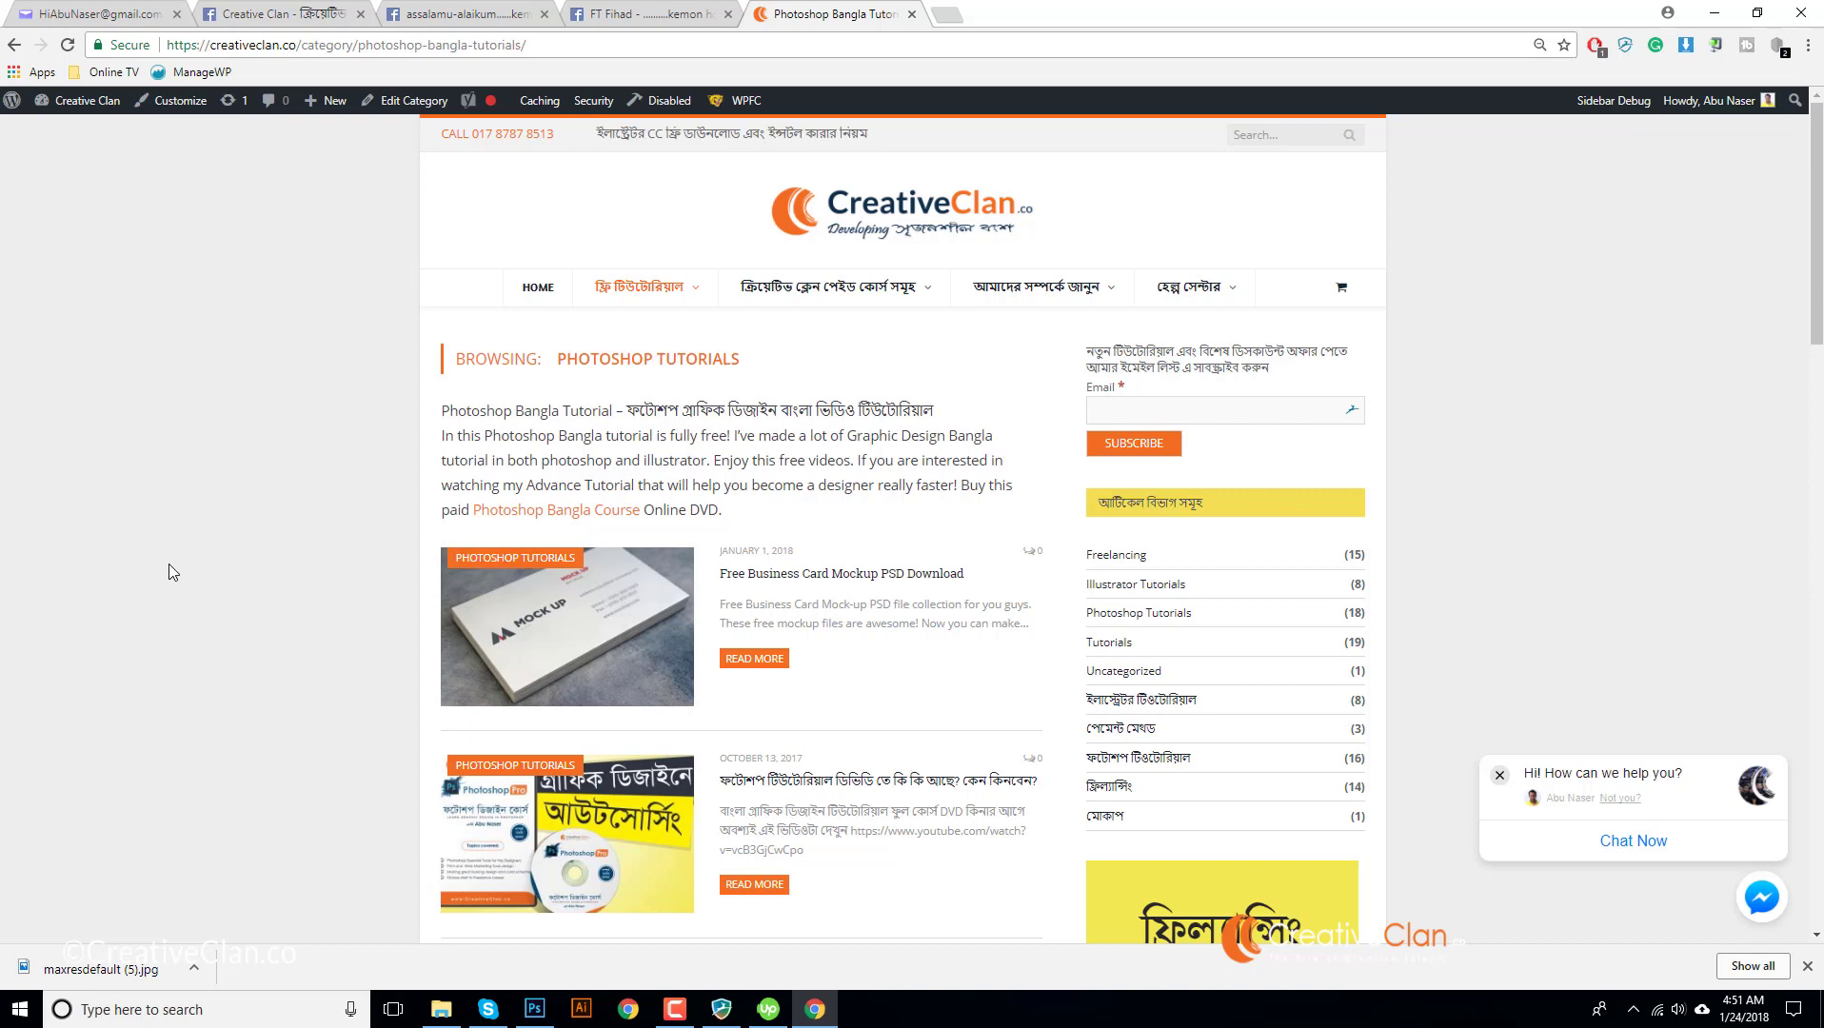
- Switch from the CreativeClan tutorials page to the Creative Clan Facebook group
{"action": "left_click", "coordinate": [265, 10]}
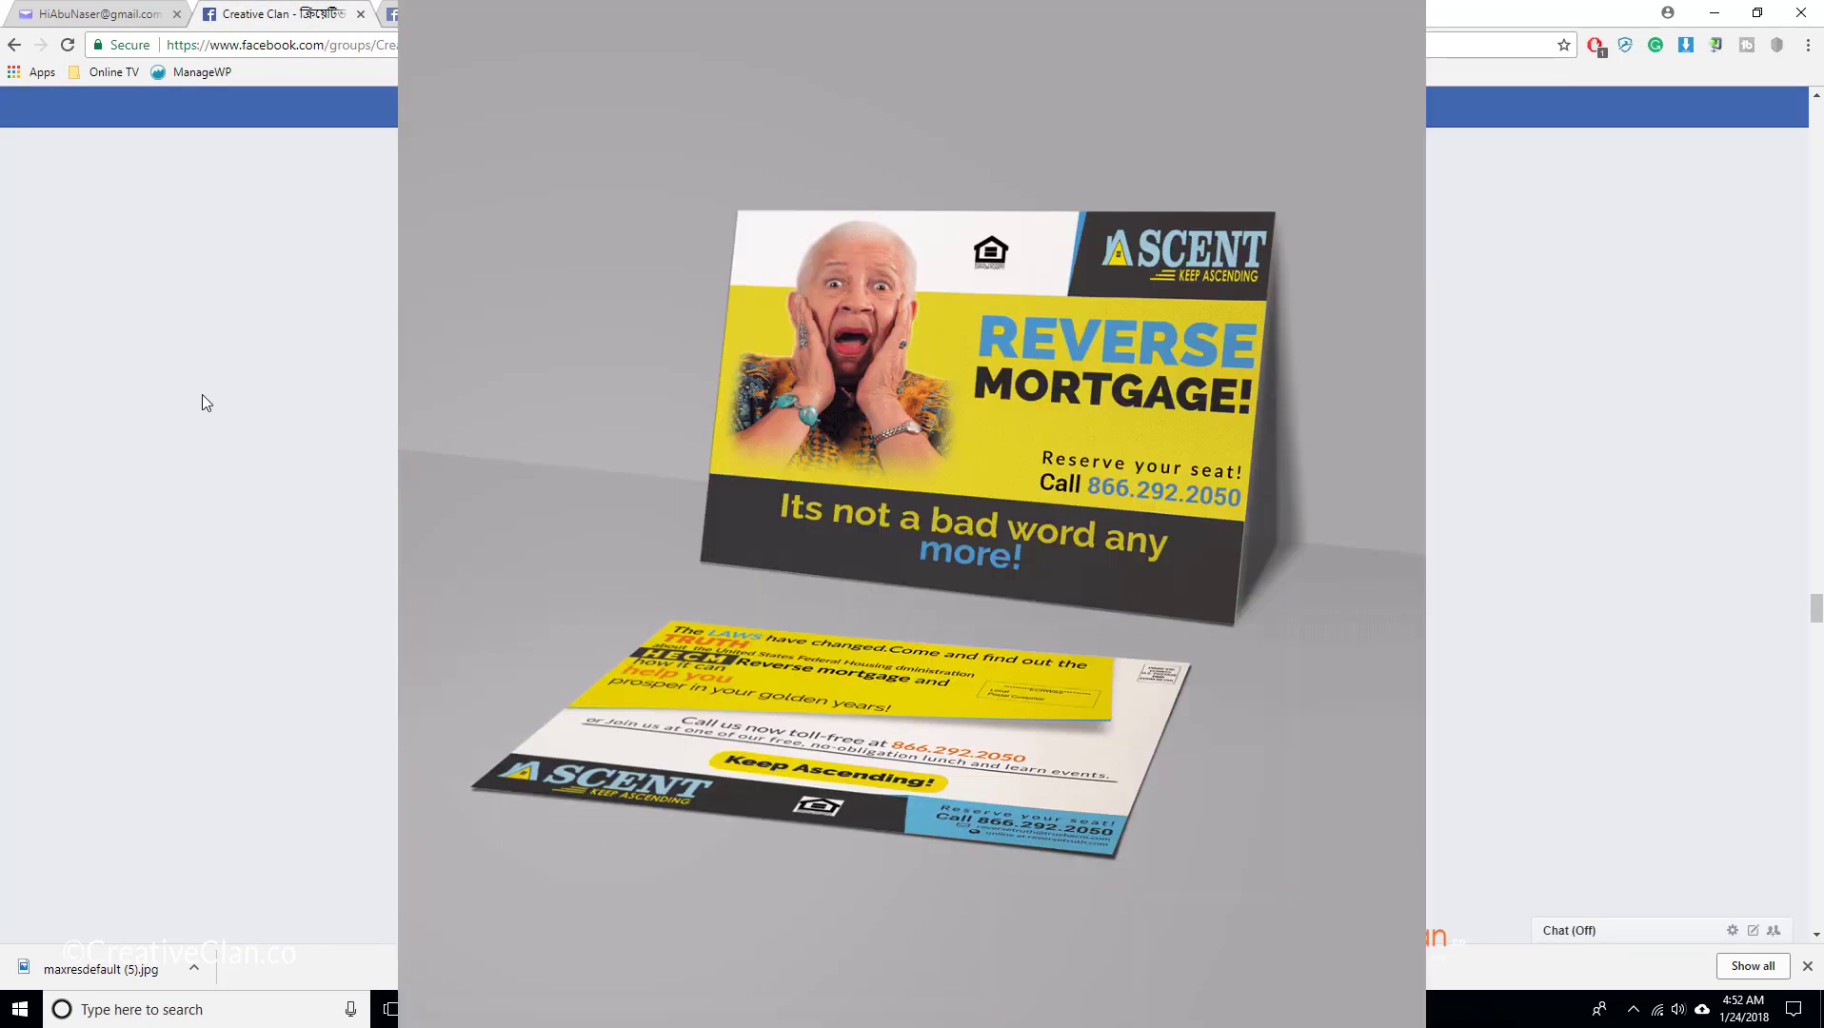
- Scroll the group's Discussion feed past members' designs to the business card front post
{"action": "scroll", "coordinate": [203, 395], "scroll_direction": "down", "scroll_amount": 3}
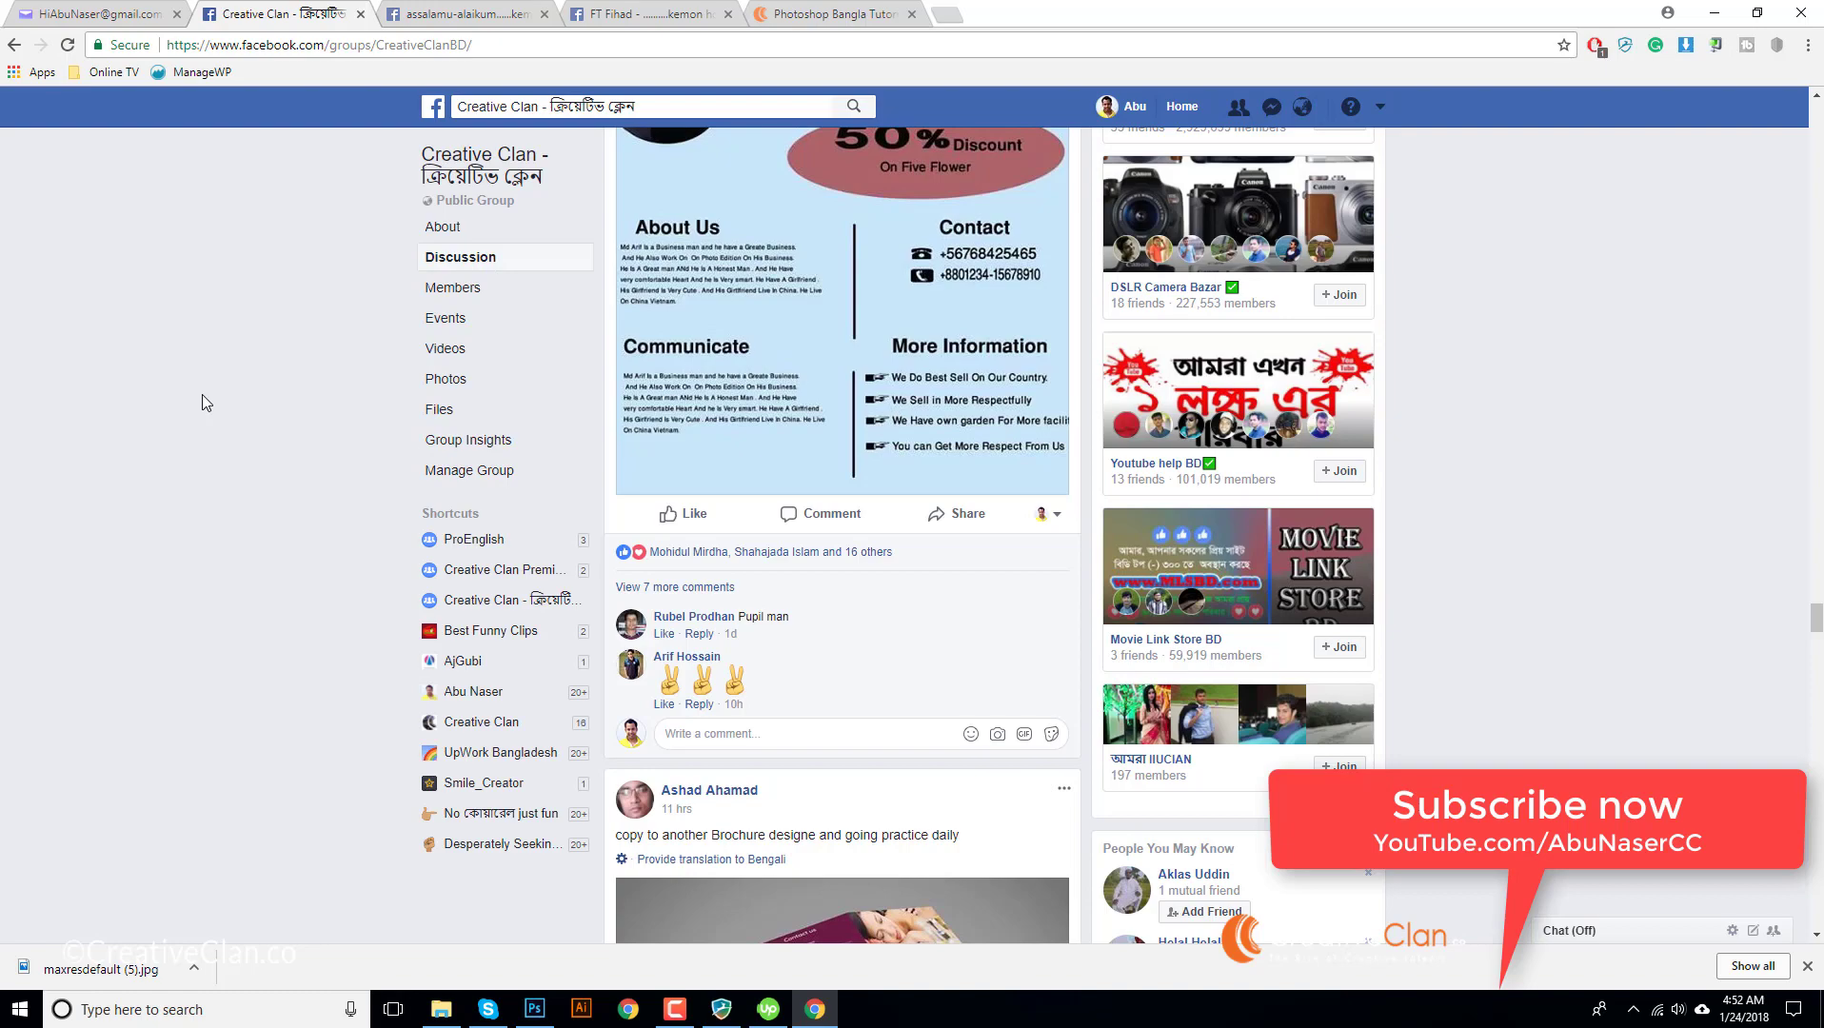
{"action": "scroll", "coordinate": [197, 395], "scroll_direction": "up", "scroll_amount": 4}
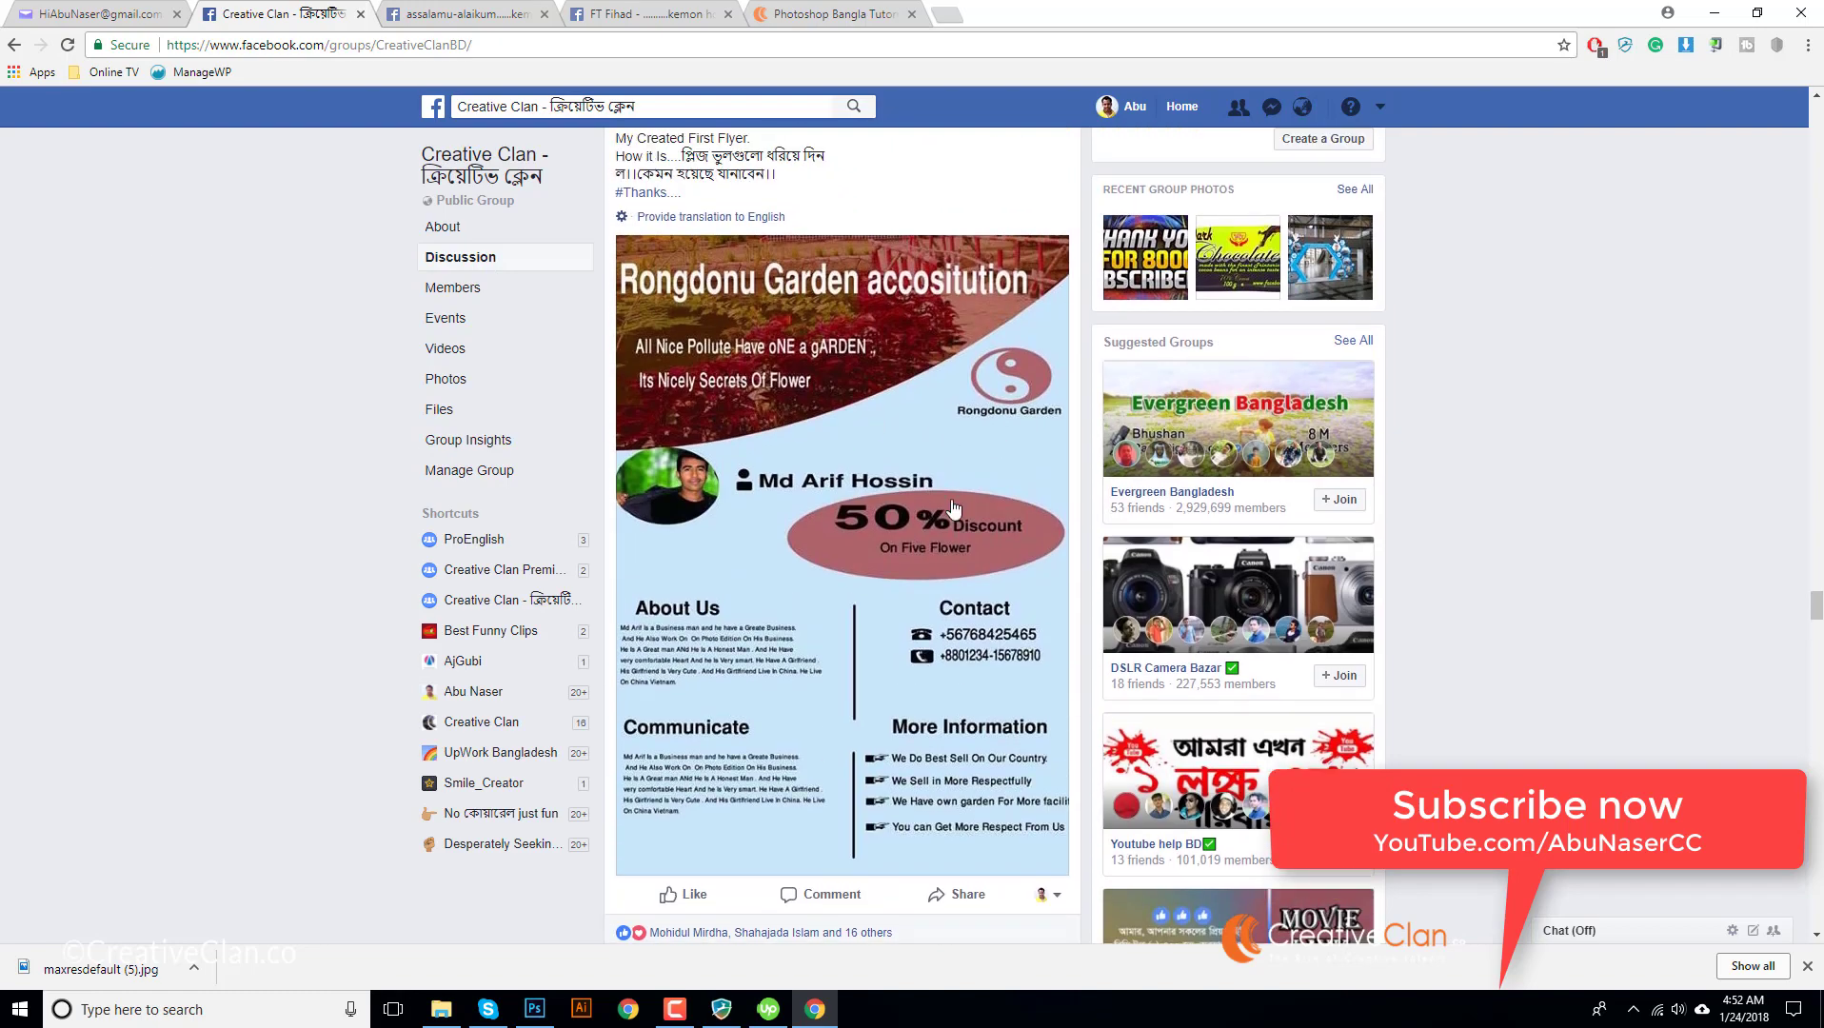
{"action": "scroll", "coordinate": [806, 577], "scroll_direction": "down", "scroll_amount": 12}
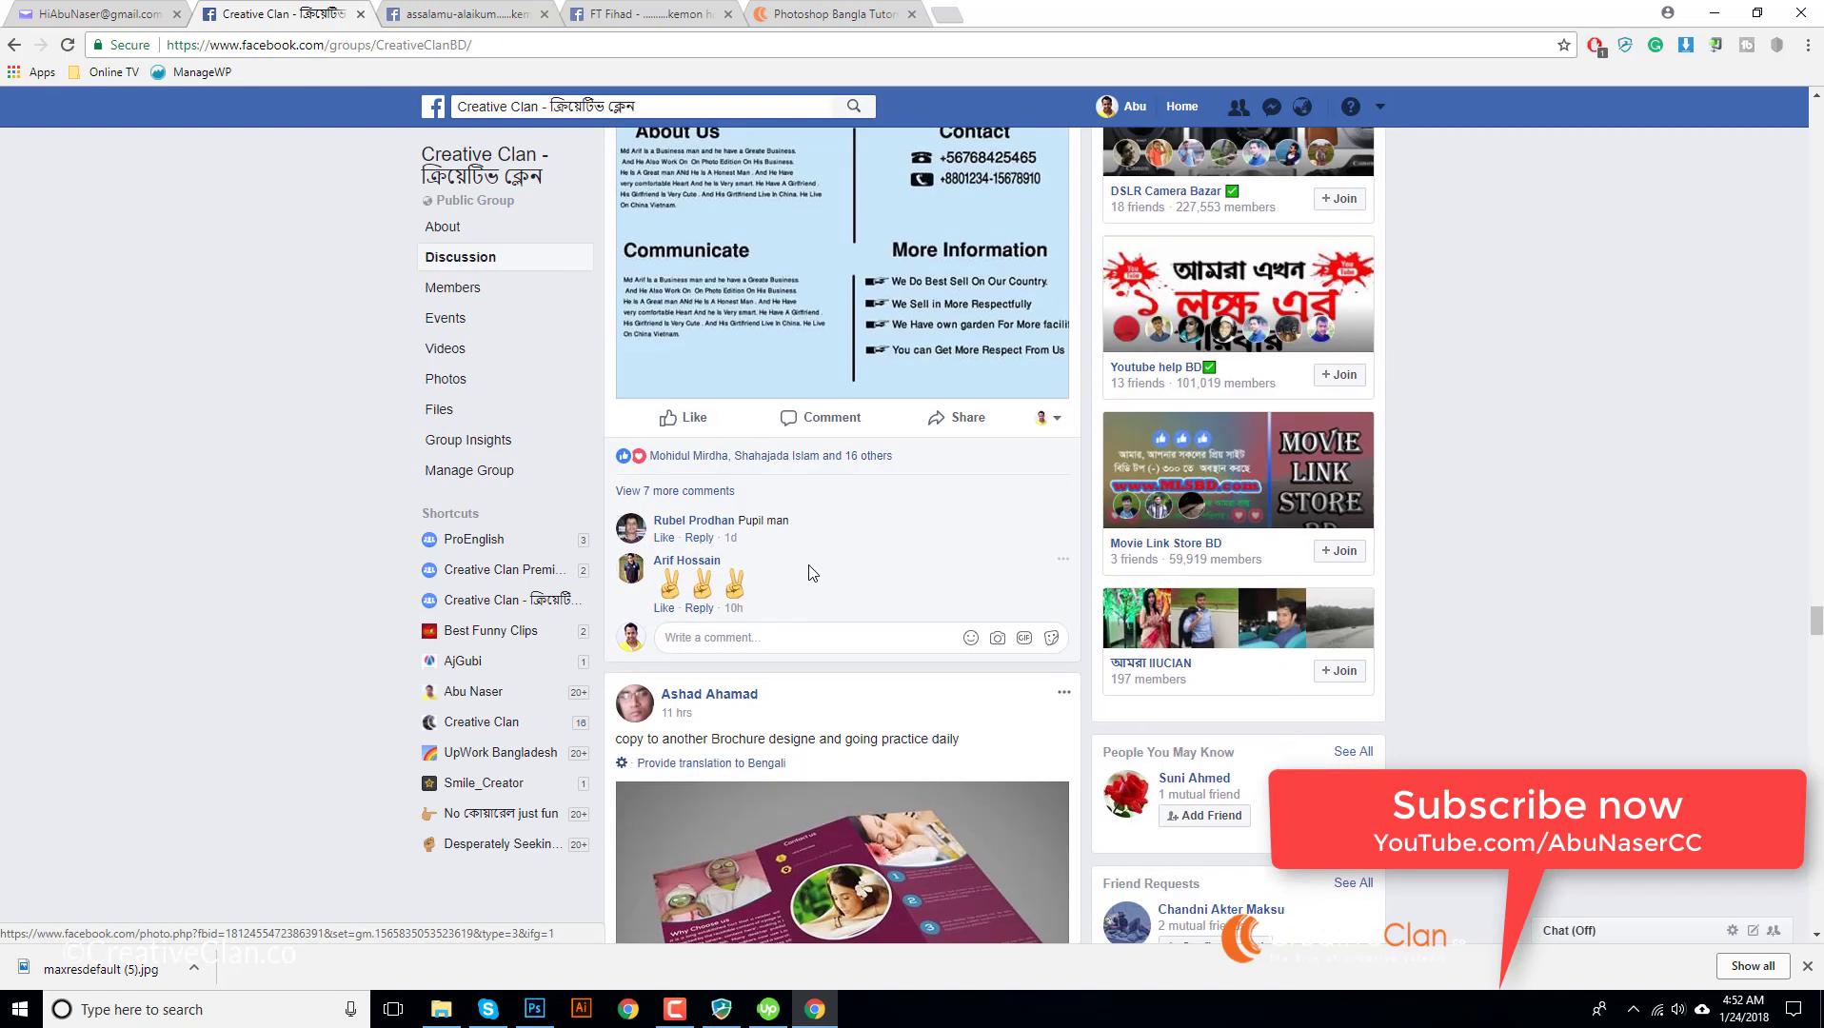
{"action": "scroll", "coordinate": [784, 587], "scroll_direction": "down", "scroll_amount": 10}
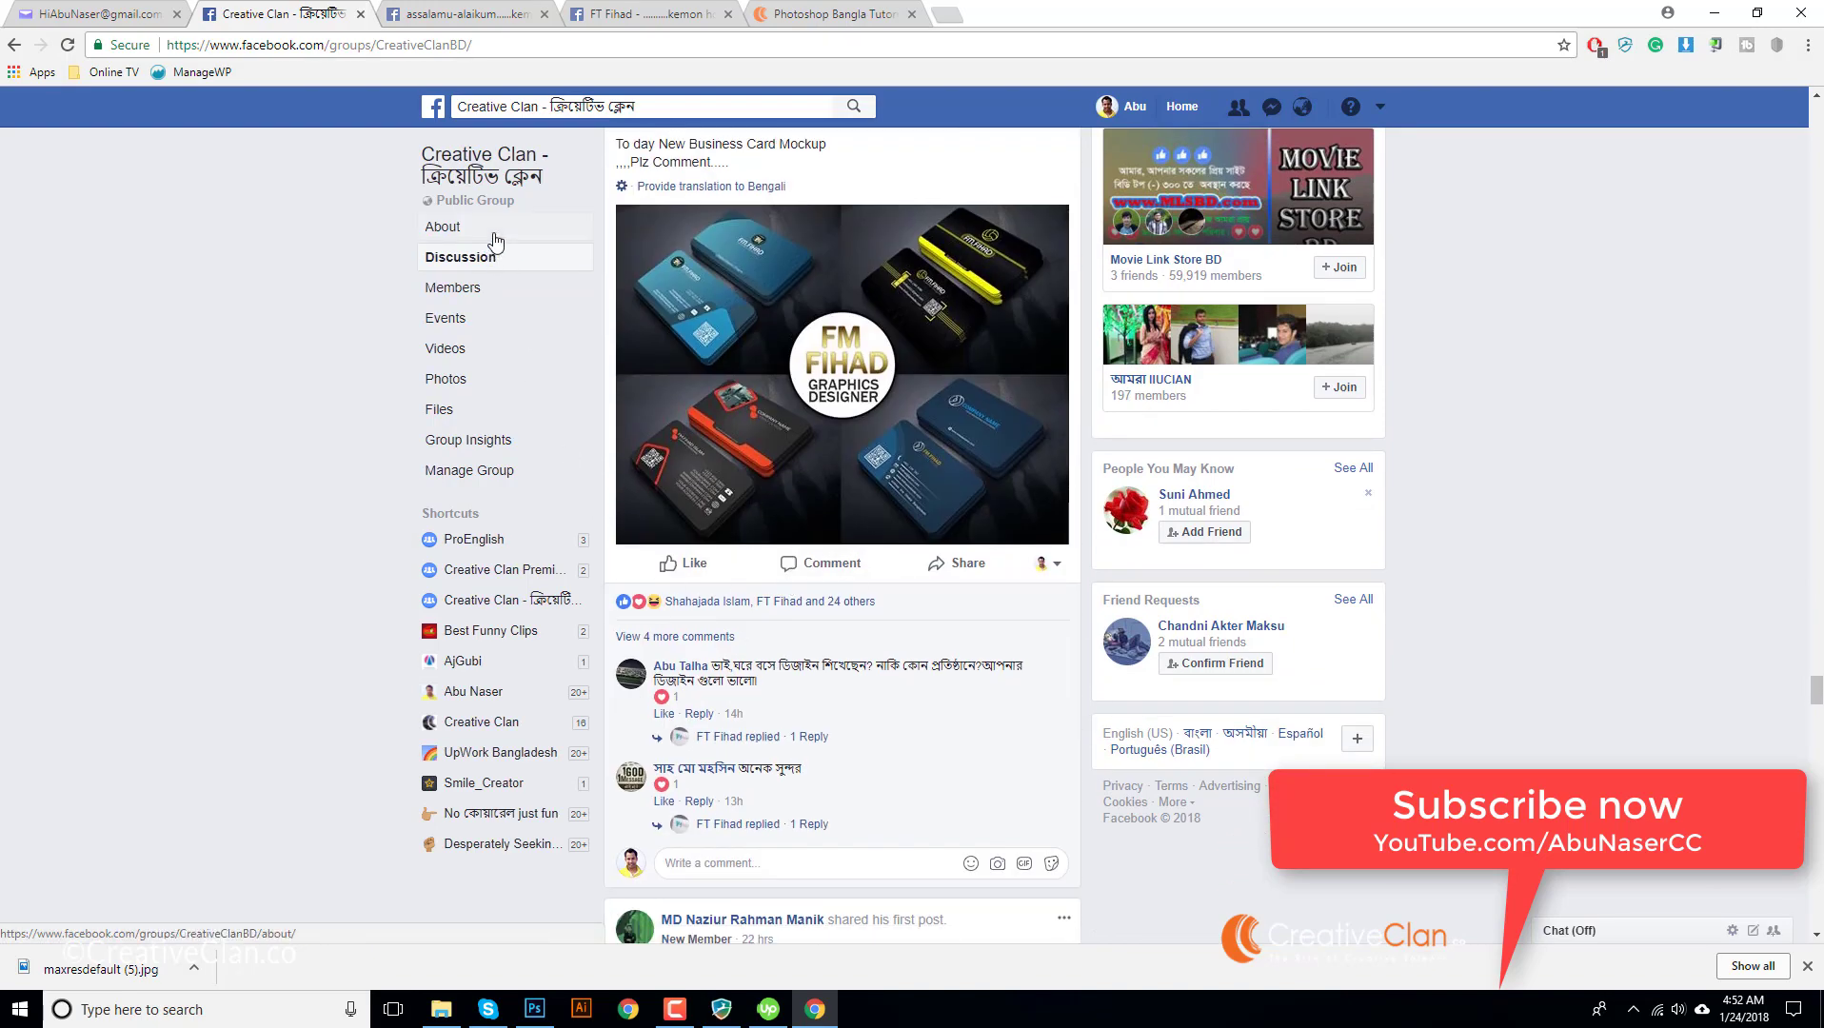
{"action": "scroll", "coordinate": [783, 565], "scroll_direction": "down", "scroll_amount": 5}
{"action": "scroll", "coordinate": [783, 563], "scroll_direction": "down", "scroll_amount": 15}
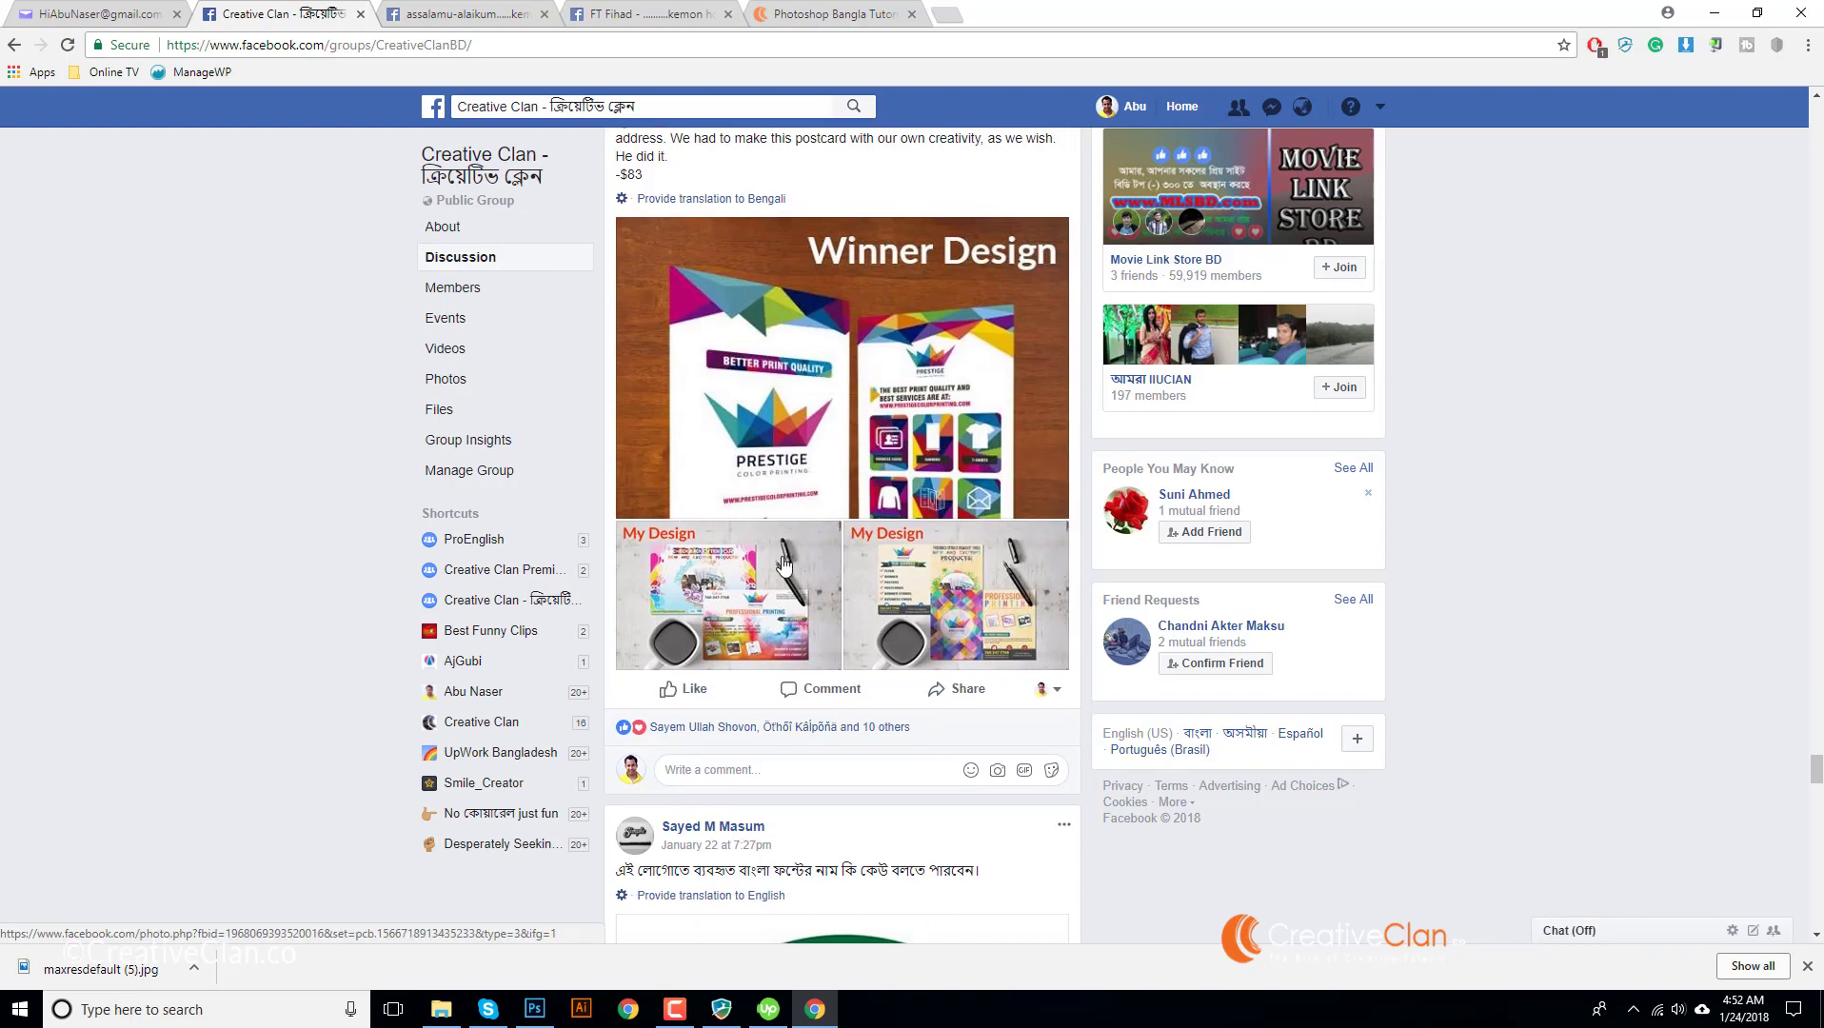
{"action": "scroll", "coordinate": [784, 564], "scroll_direction": "down", "scroll_amount": 15}
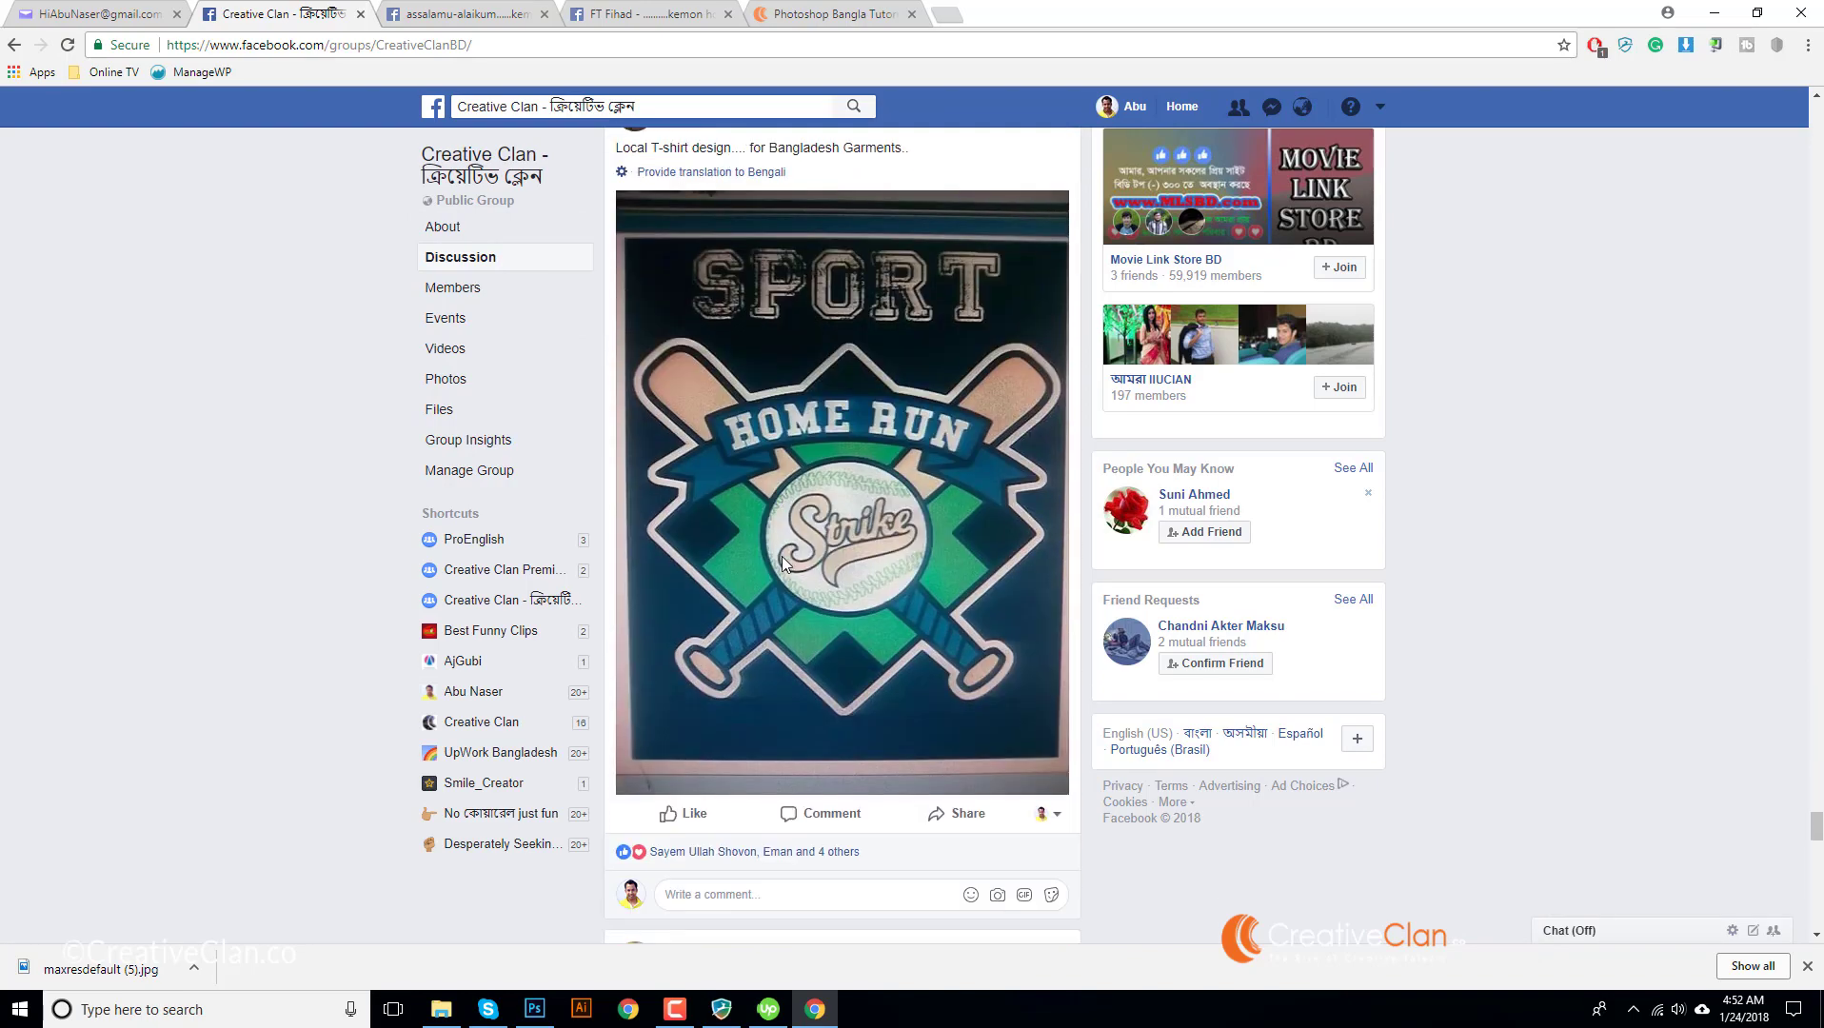
{"action": "scroll", "coordinate": [783, 564], "scroll_direction": "down", "scroll_amount": 15}
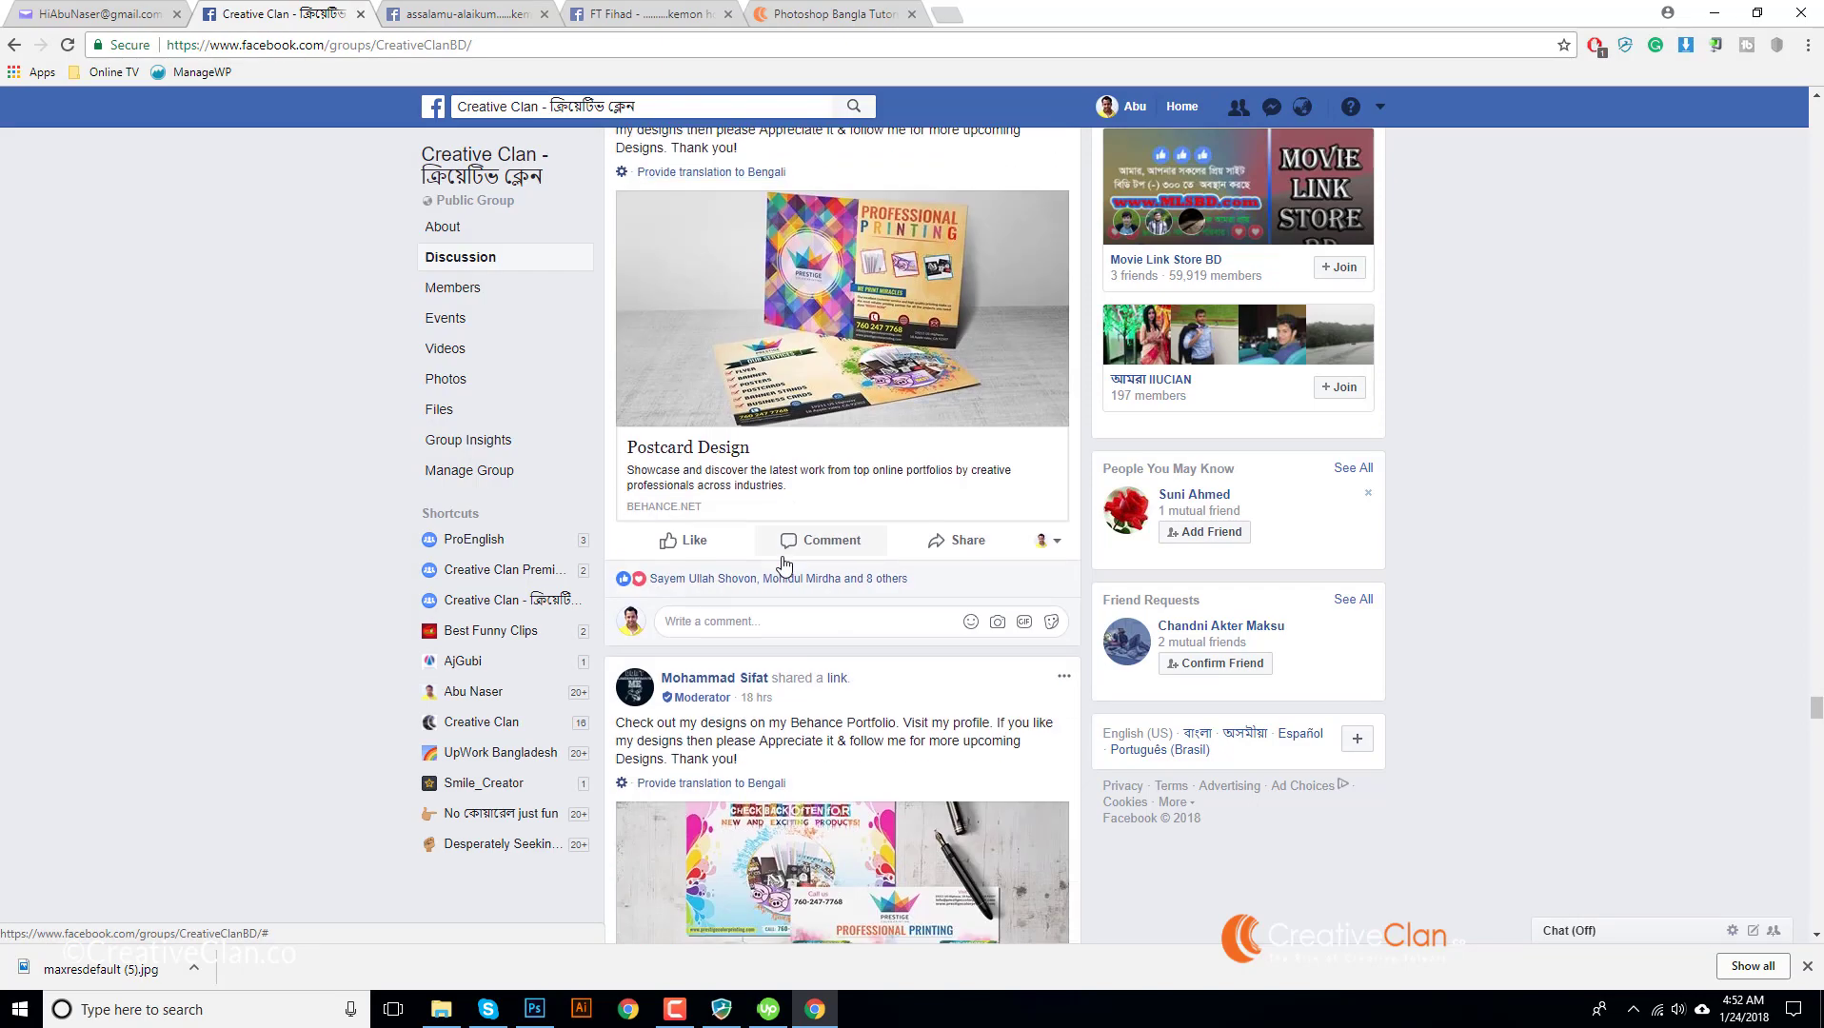
{"action": "scroll", "coordinate": [784, 564], "scroll_direction": "down", "scroll_amount": 10}
{"action": "scroll", "coordinate": [784, 543], "scroll_direction": "up", "scroll_amount": 8}
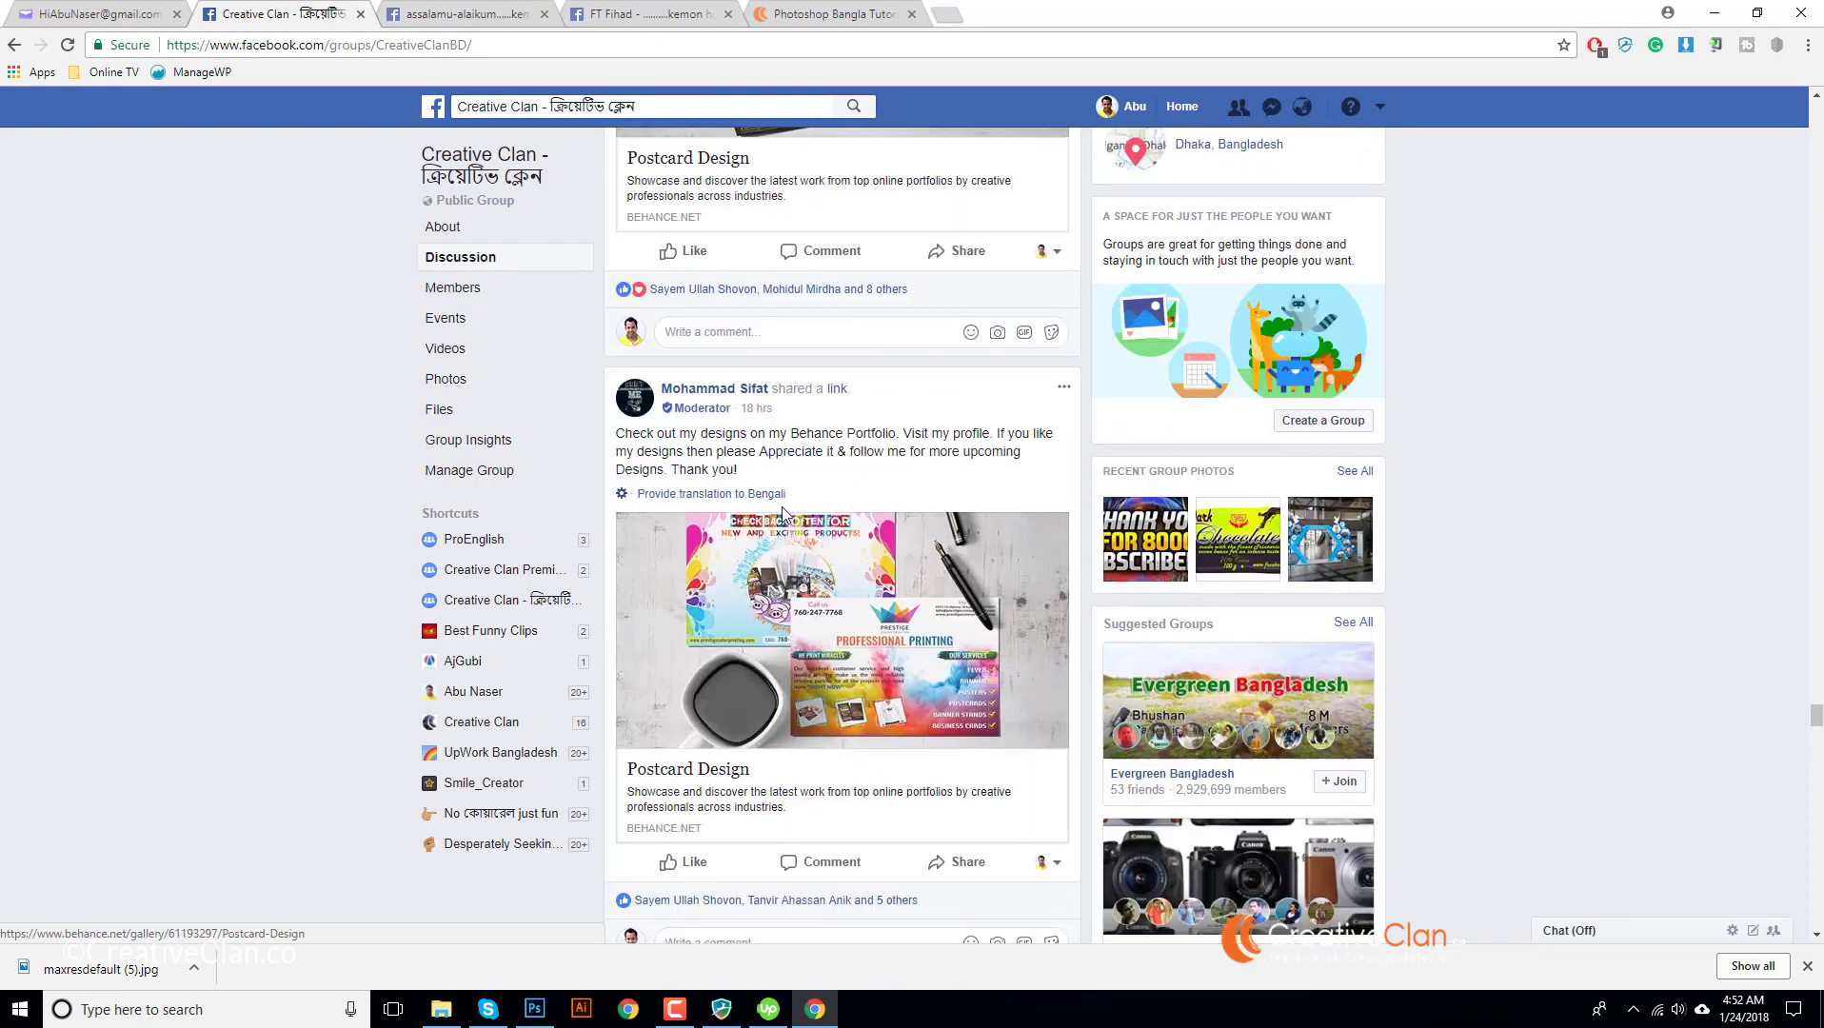
{"action": "scroll", "coordinate": [874, 630], "scroll_direction": "down", "scroll_amount": 15}
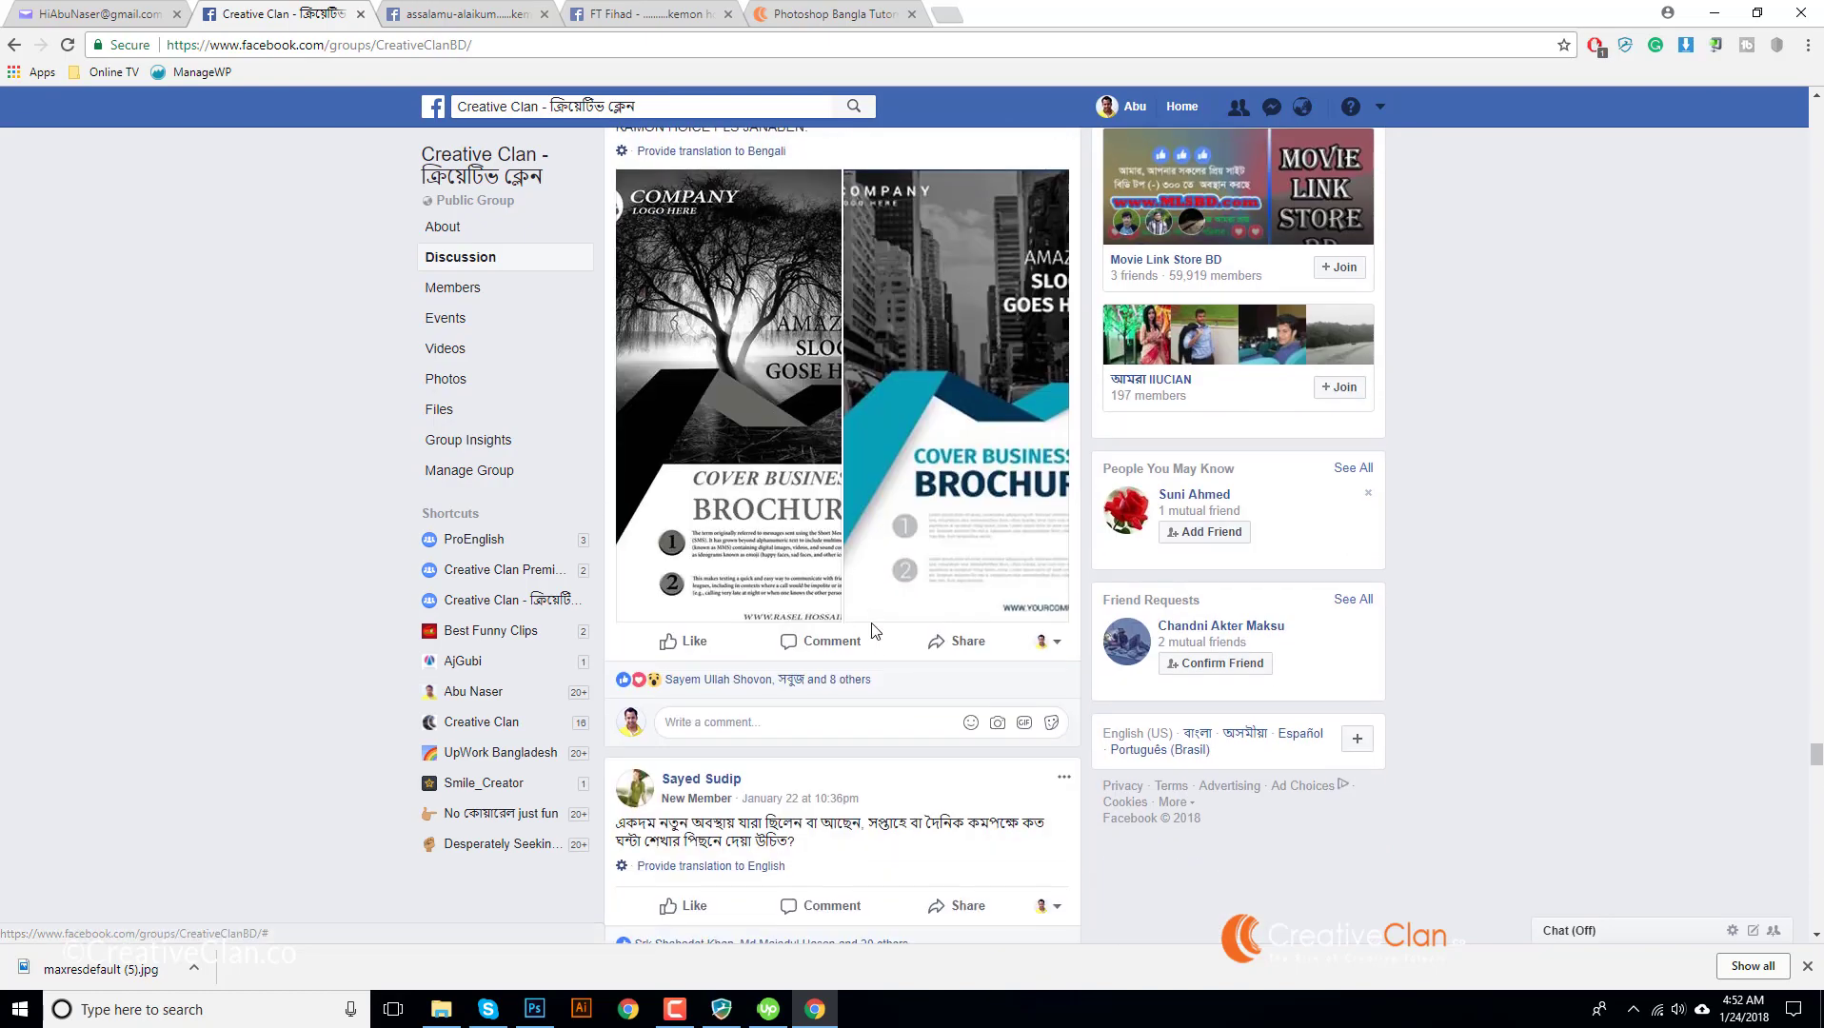
{"action": "scroll", "coordinate": [731, 469], "scroll_direction": "up", "scroll_amount": 2}
{"action": "scroll", "coordinate": [731, 468], "scroll_direction": "up", "scroll_amount": 1}
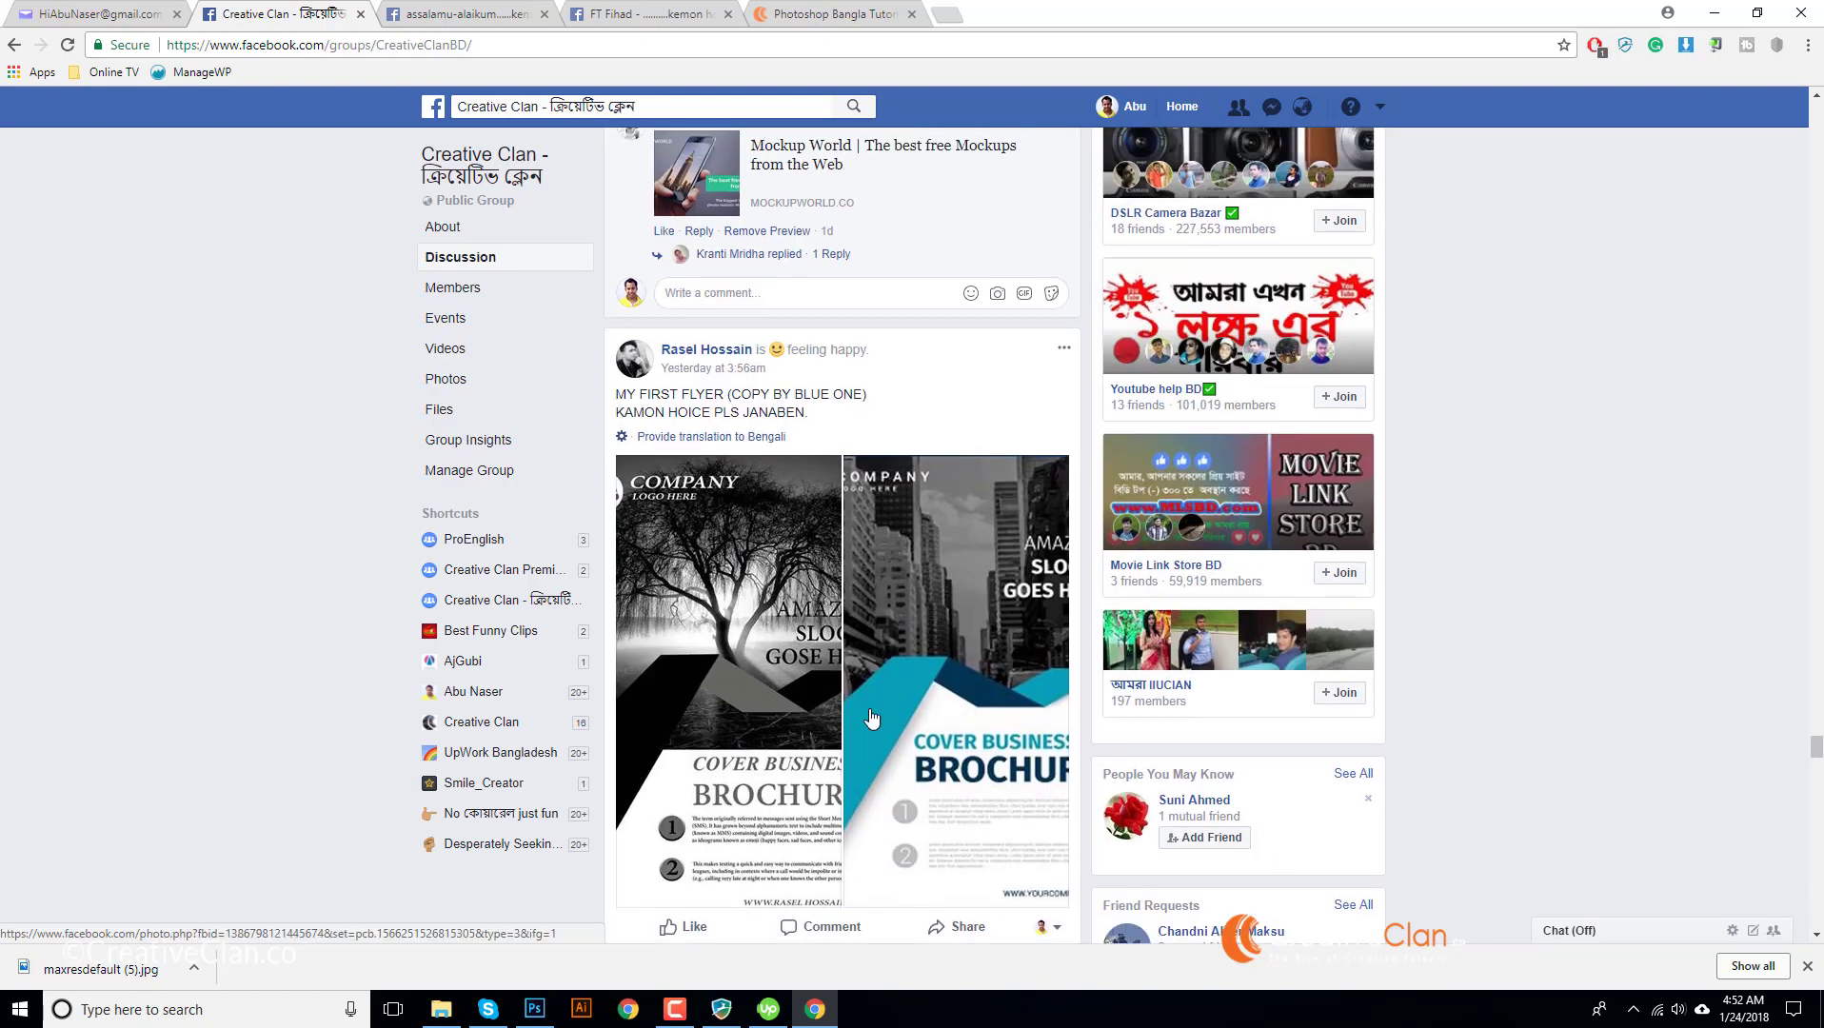
{"action": "scroll", "coordinate": [863, 707], "scroll_direction": "down", "scroll_amount": 12}
{"action": "scroll", "coordinate": [874, 718], "scroll_direction": "down", "scroll_amount": 18}
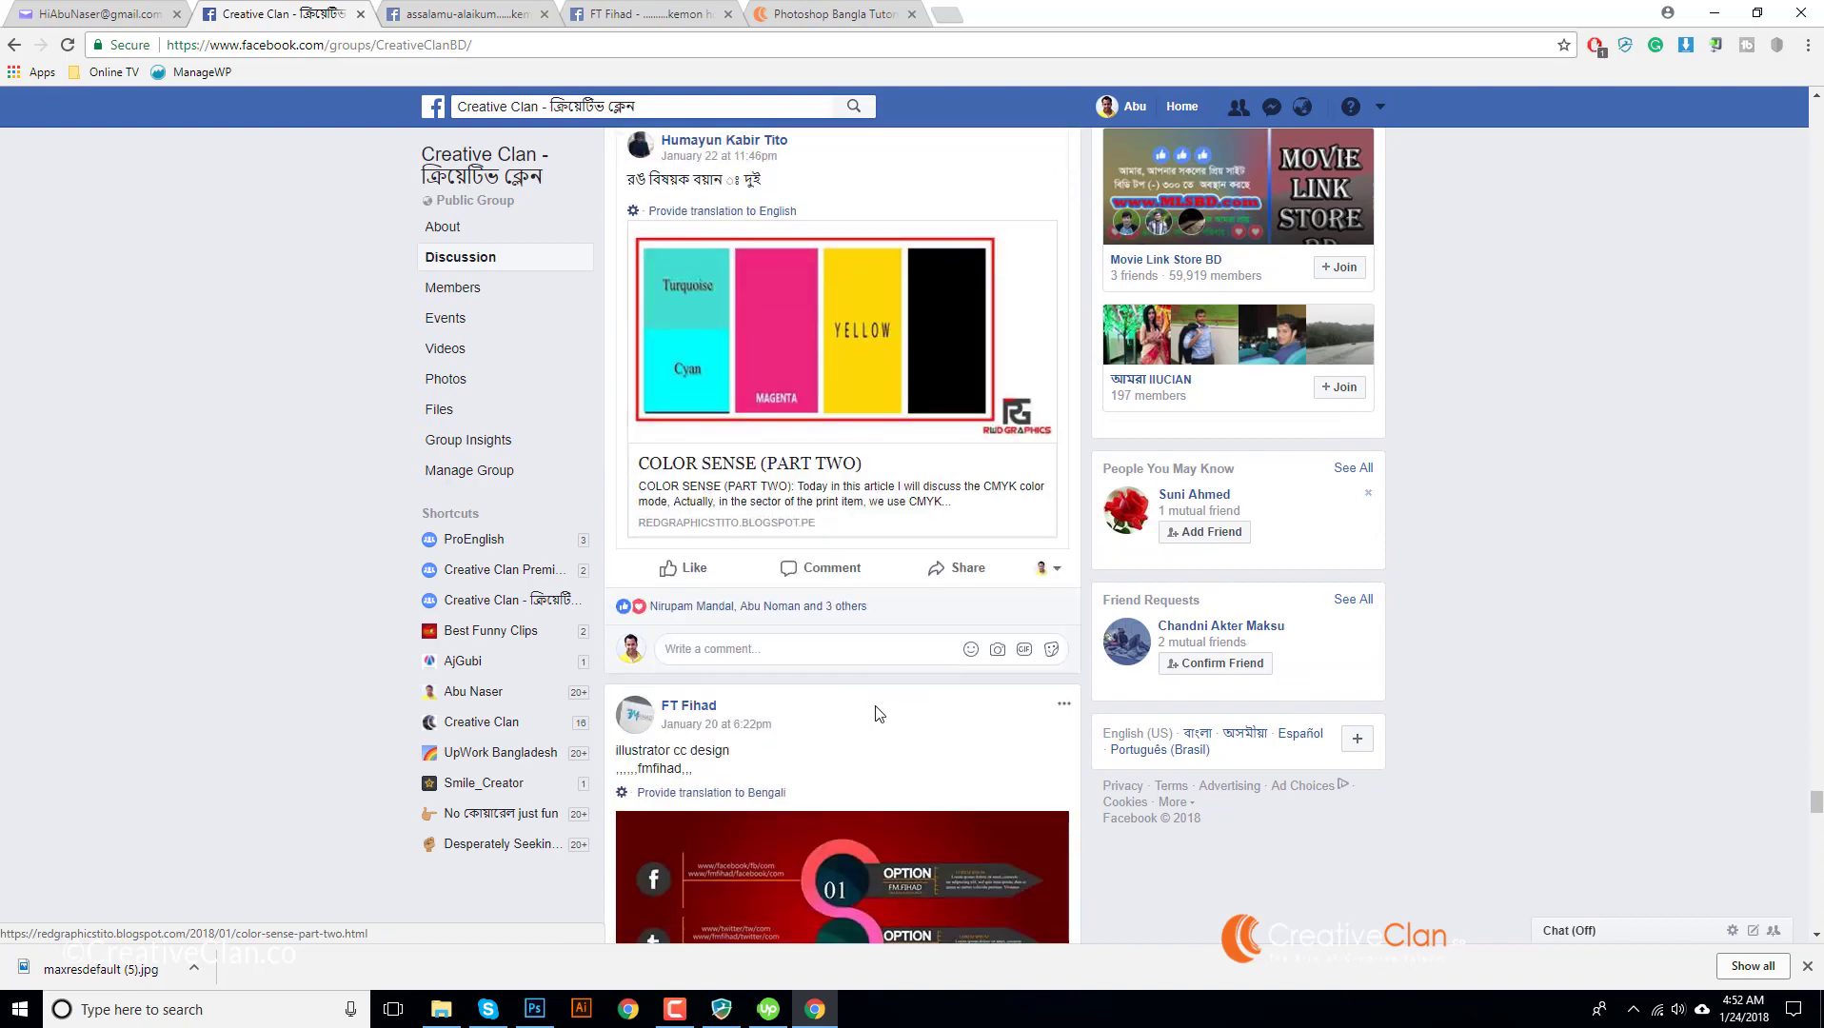
{"action": "scroll", "coordinate": [878, 714], "scroll_direction": "down", "scroll_amount": 12}
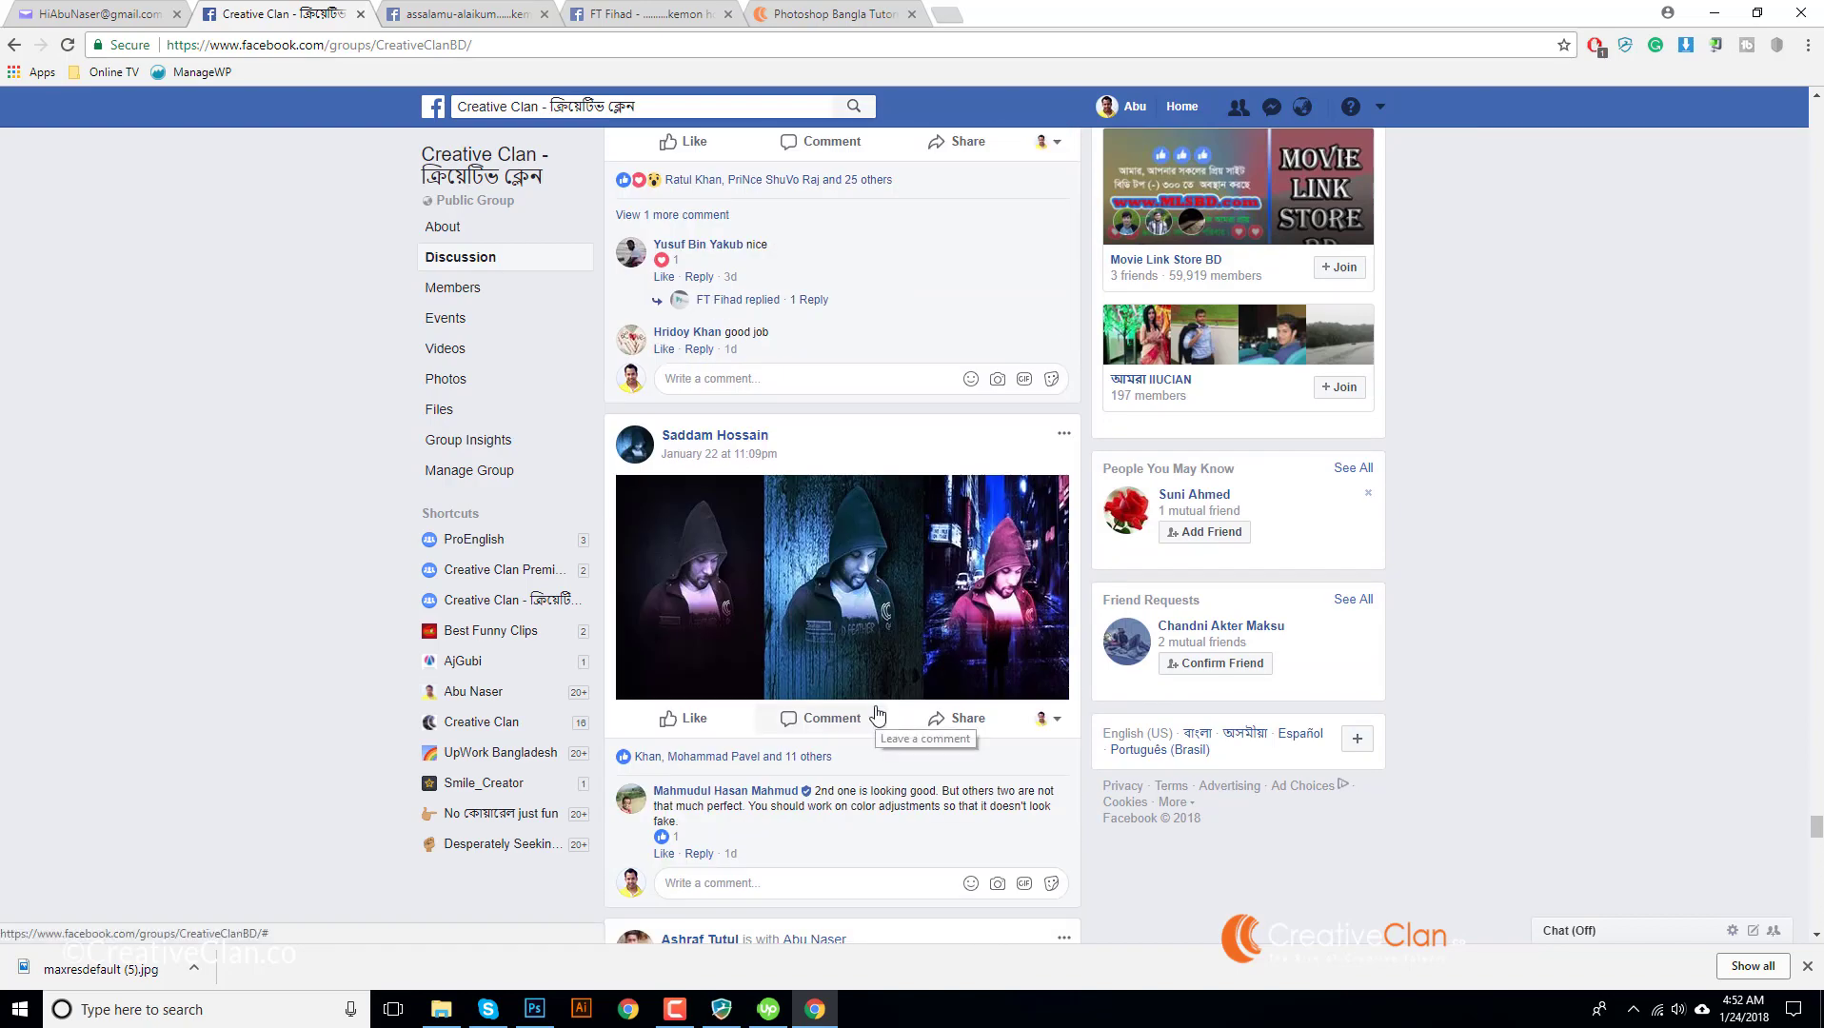
{"action": "scroll", "coordinate": [878, 714], "scroll_direction": "up", "scroll_amount": 3}
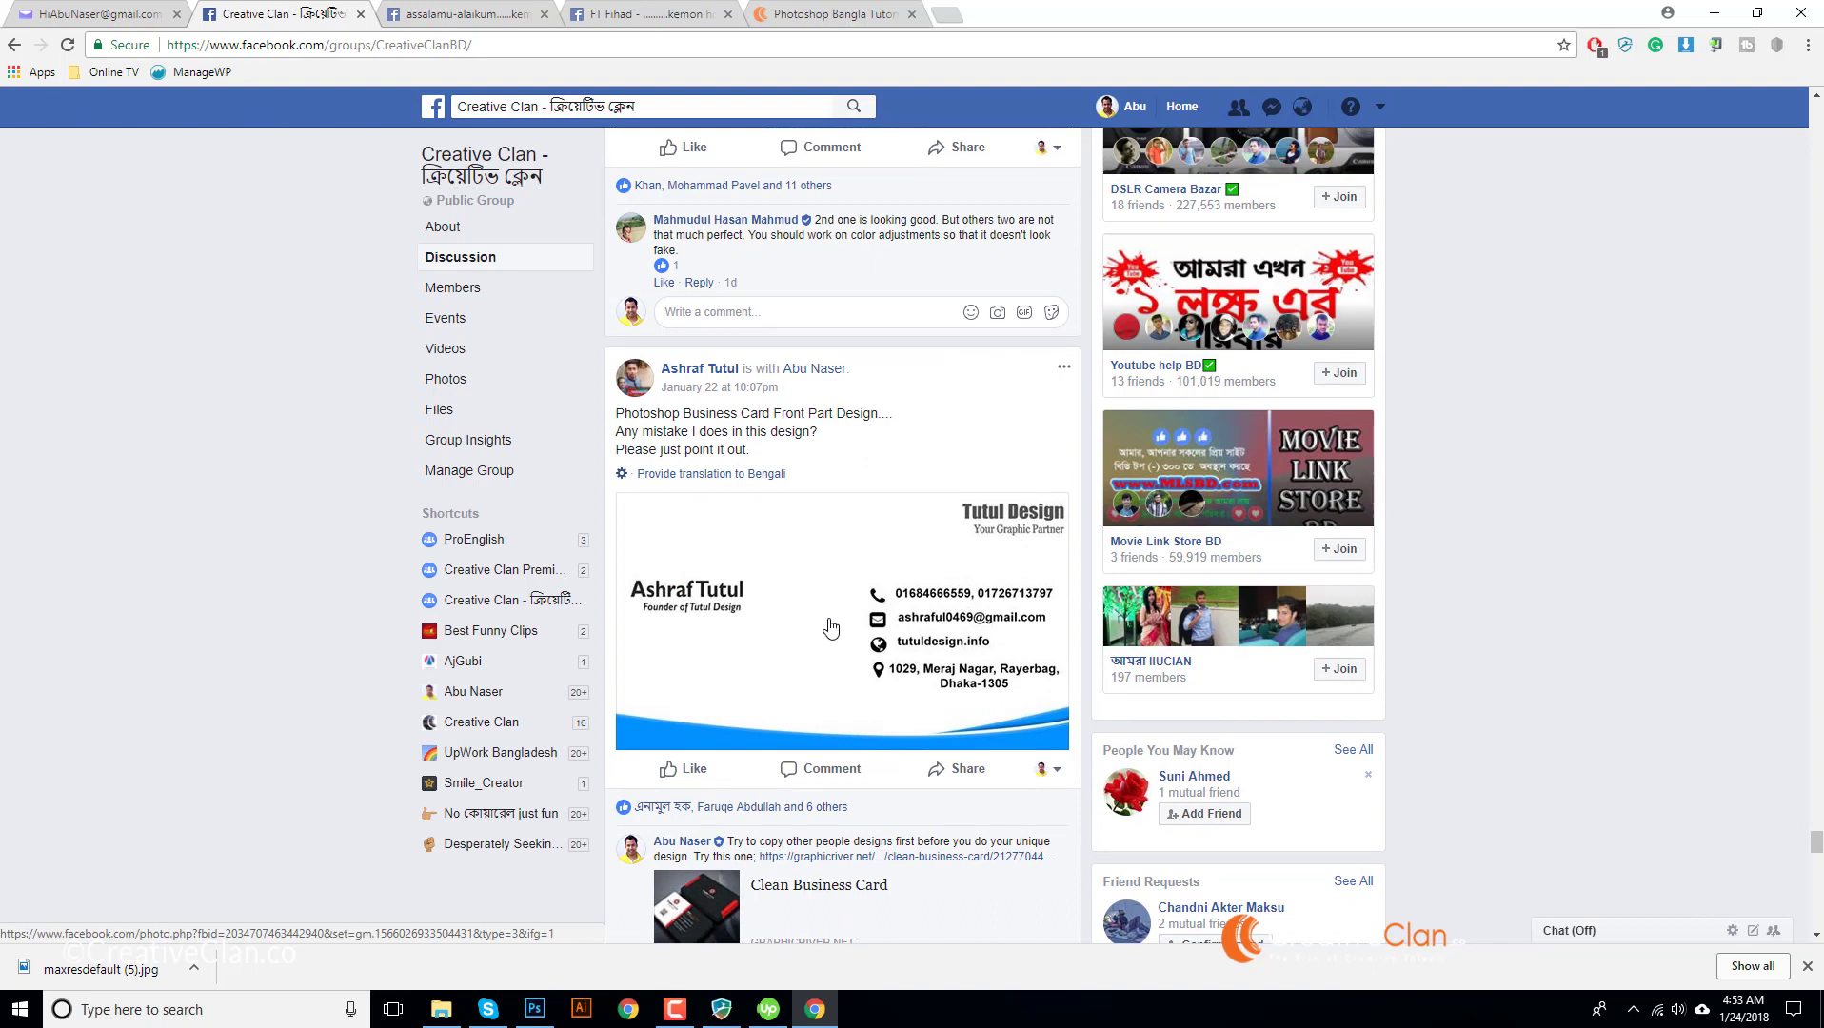
{"action": "scroll", "coordinate": [829, 627], "scroll_direction": "down", "scroll_amount": 2}
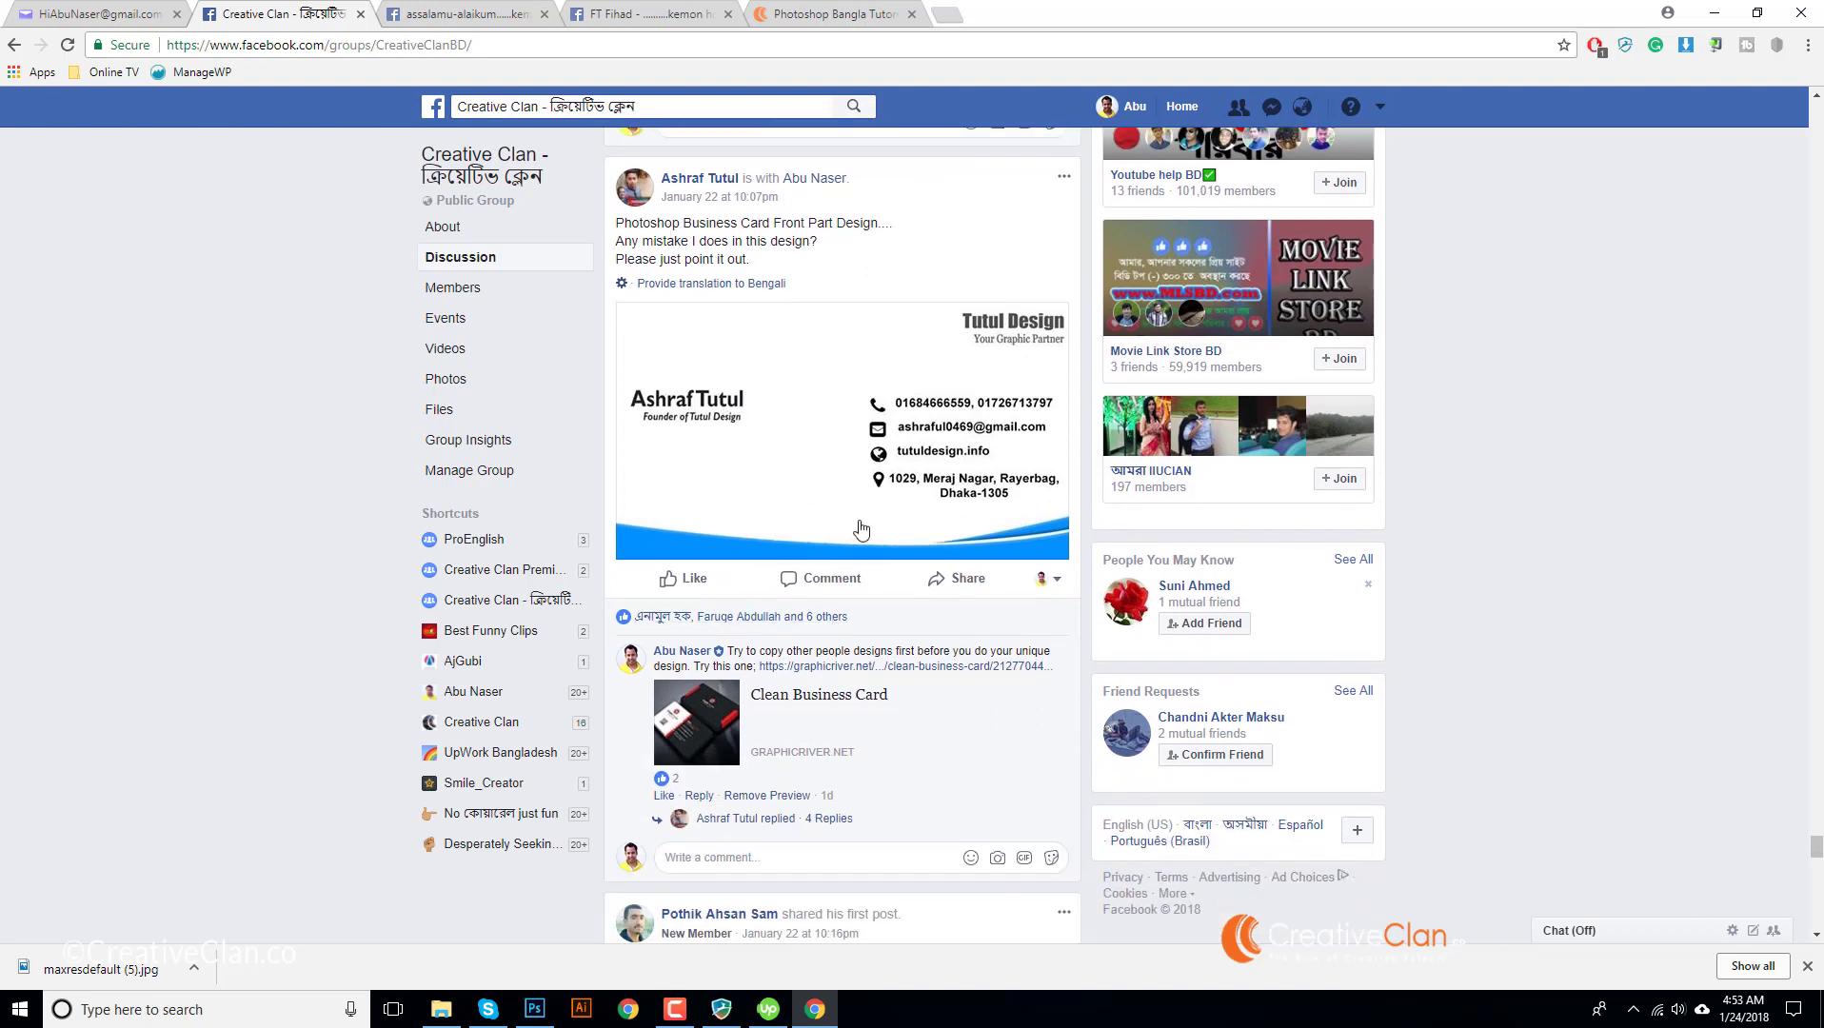
{"action": "scroll", "coordinate": [860, 561], "scroll_direction": "up", "scroll_amount": 2}
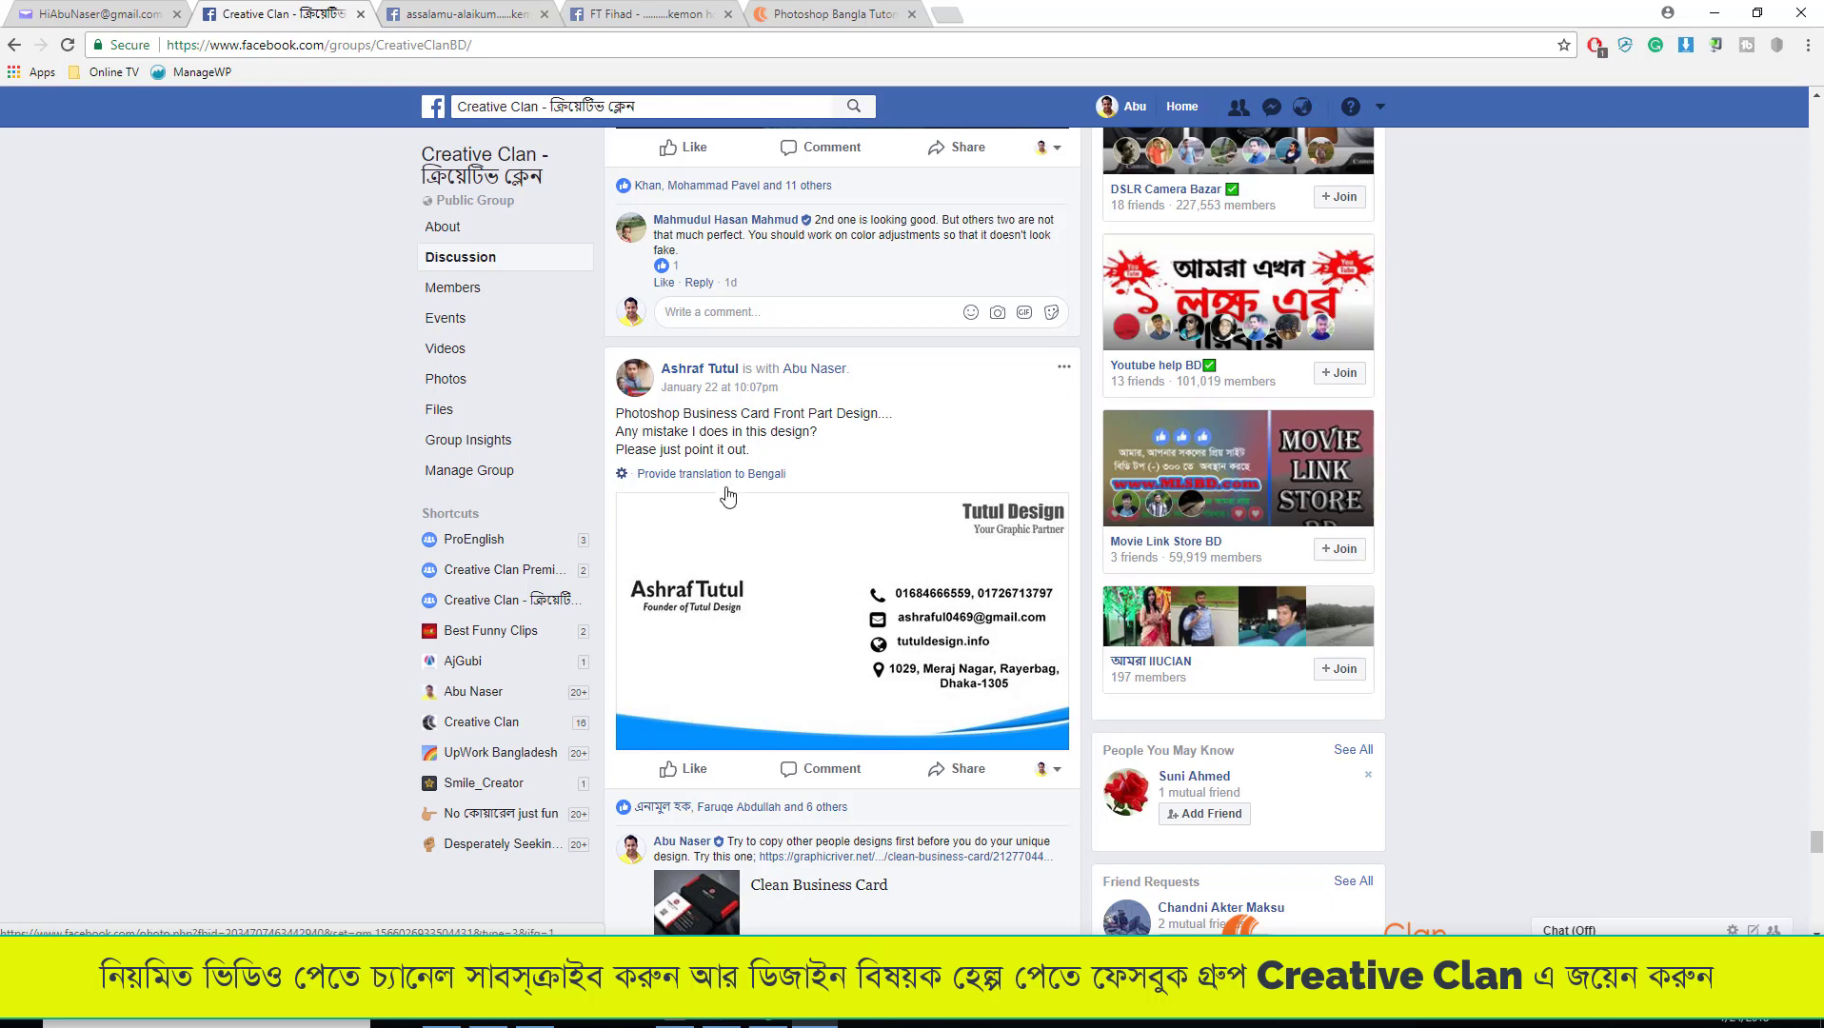
- Browse the mockups in the Free Business Card Mockup PSD Download post, then return to Facebook
{"action": "left_click", "coordinate": [814, 9]}
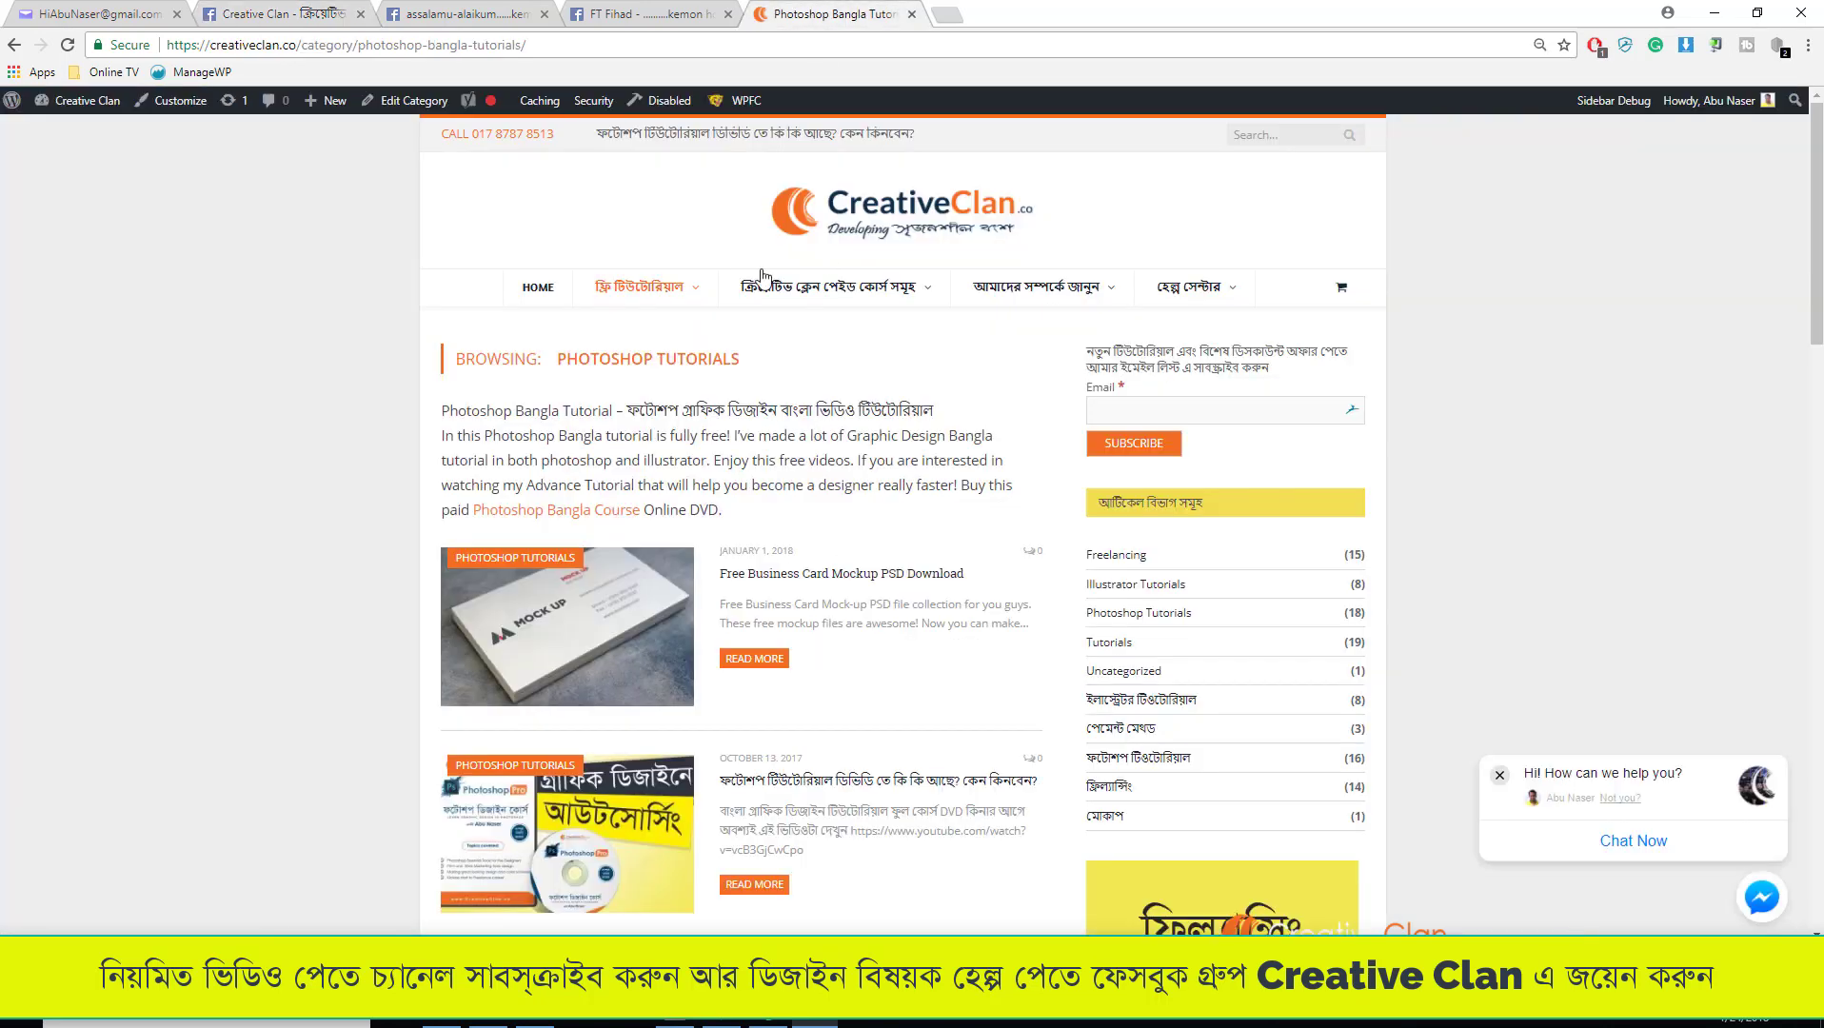
{"action": "mouse_move", "coordinate": [667, 297]}
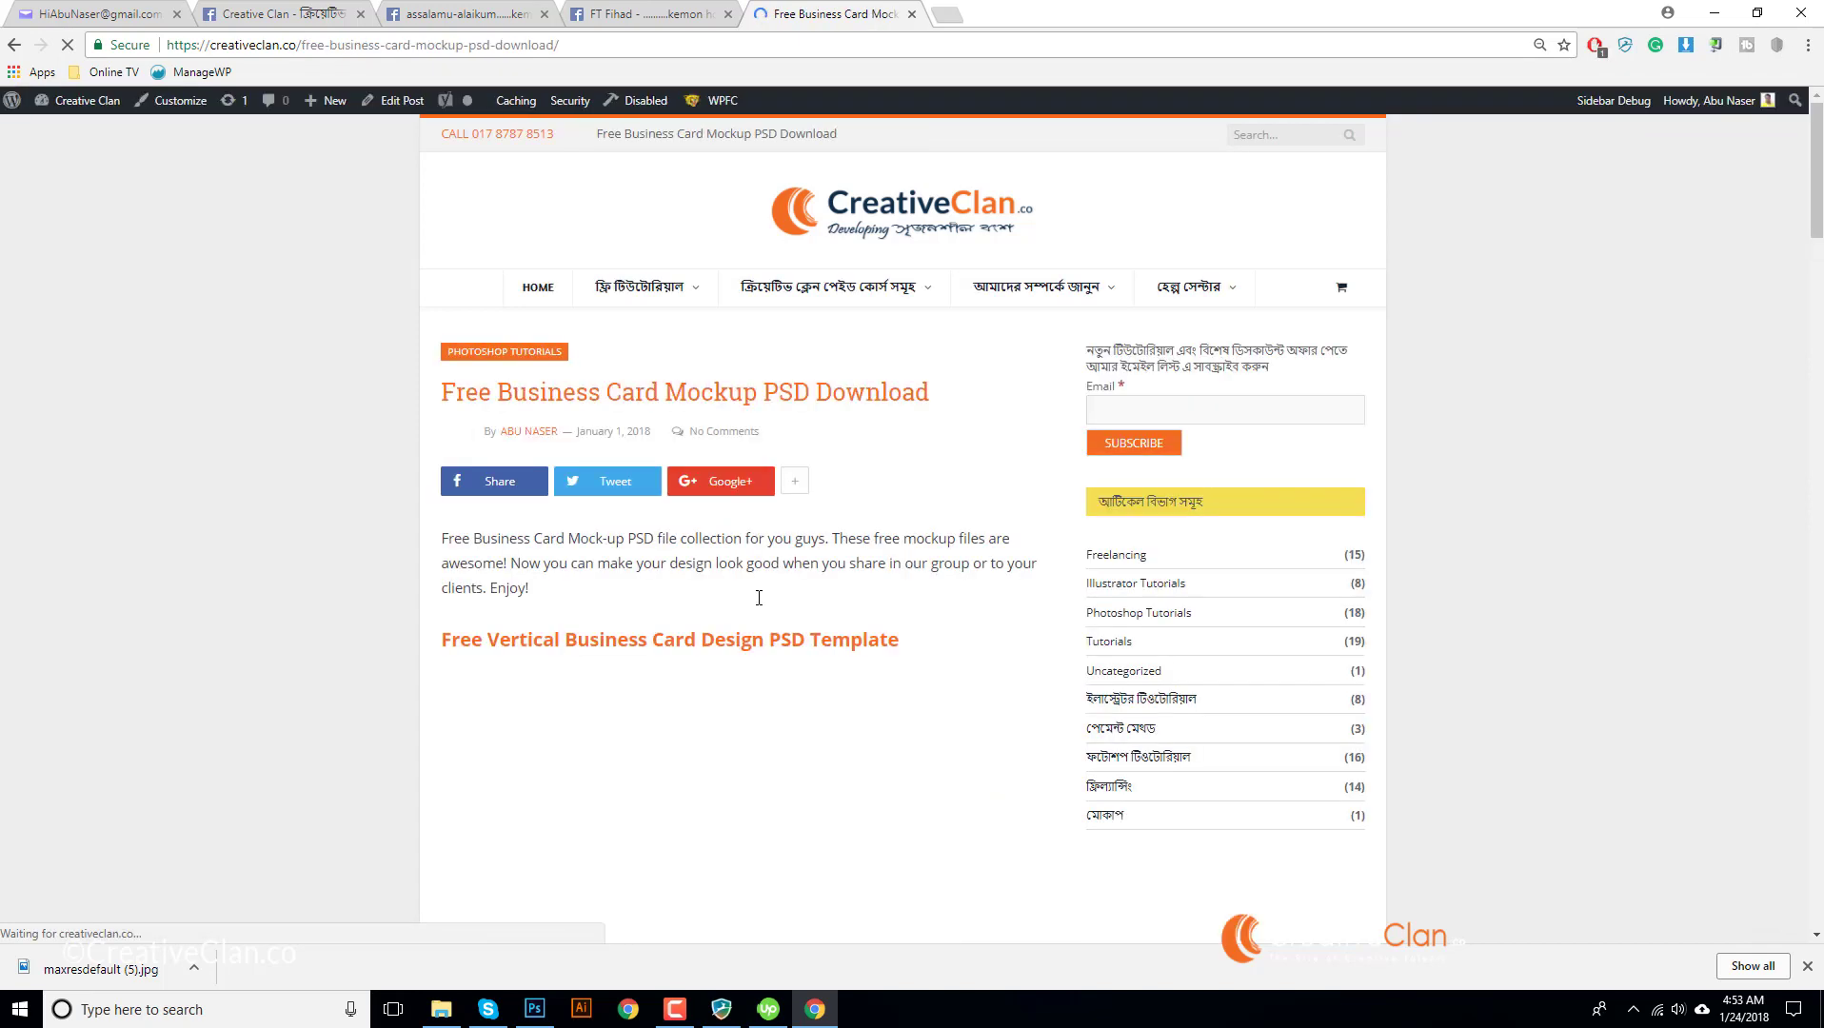
{"action": "scroll", "coordinate": [647, 609], "scroll_direction": "down", "scroll_amount": 7}
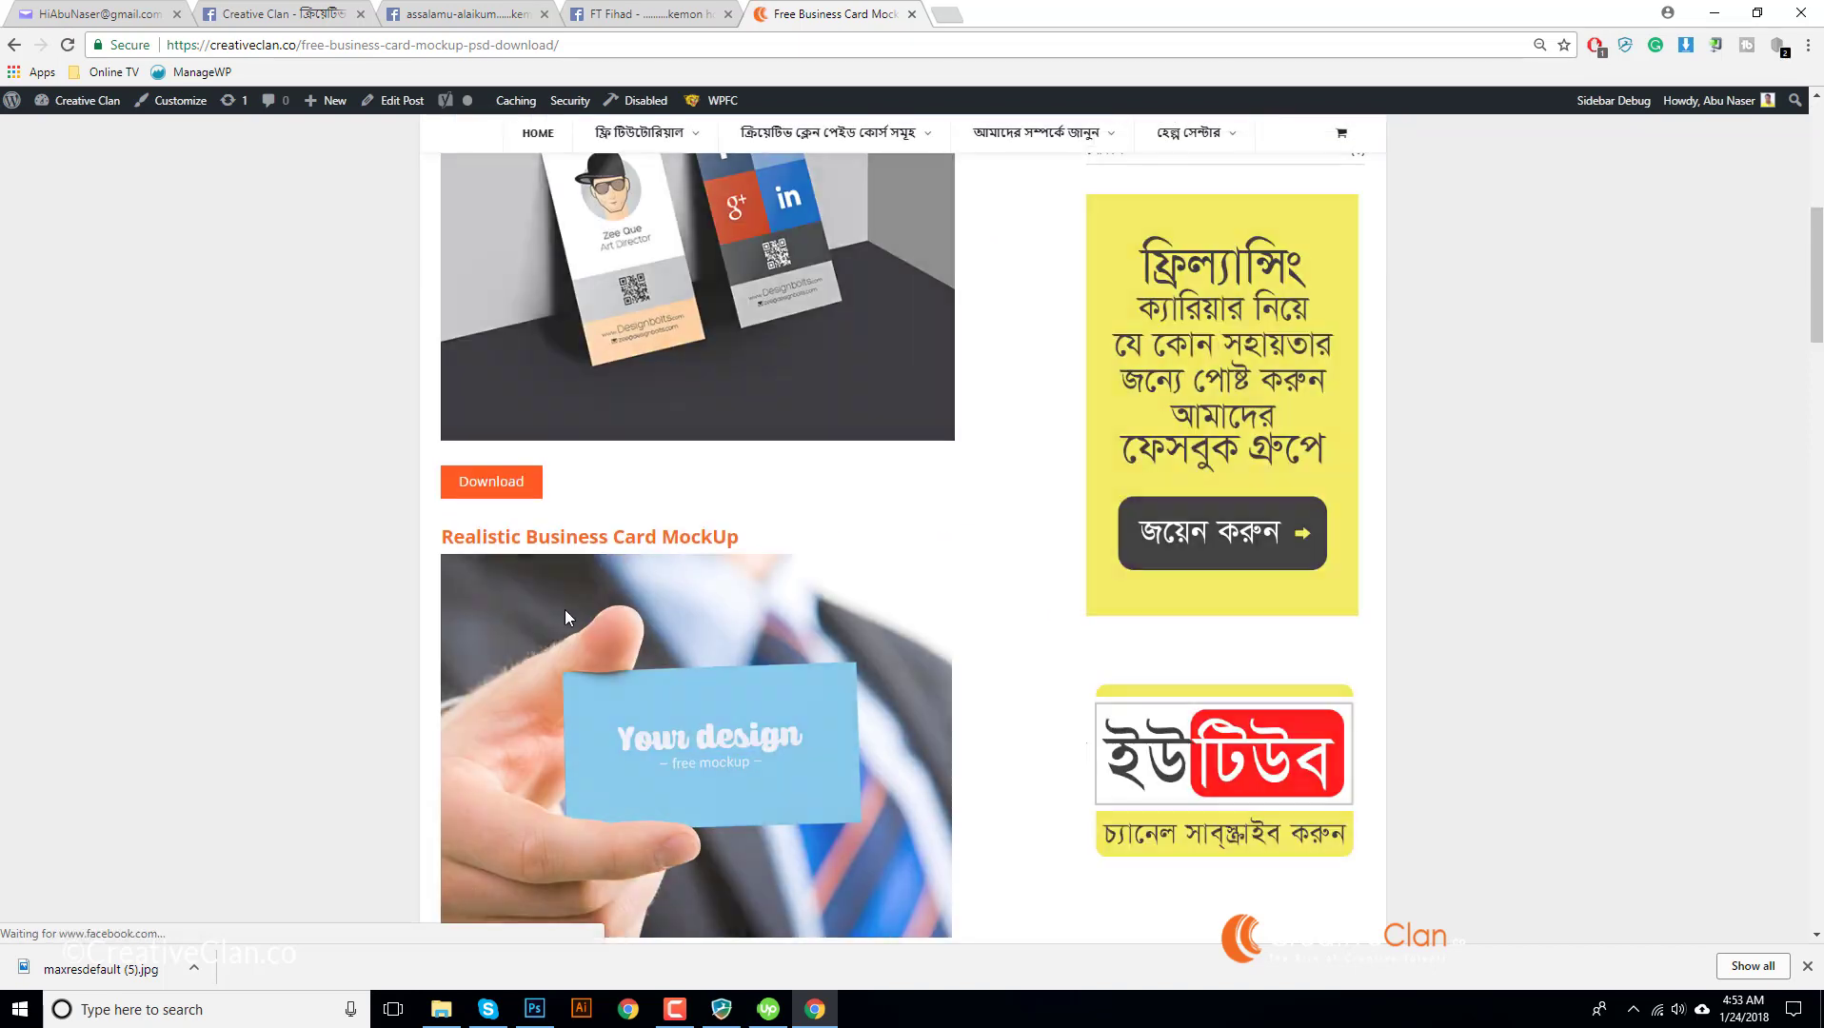
{"action": "scroll", "coordinate": [485, 613], "scroll_direction": "up", "scroll_amount": 4}
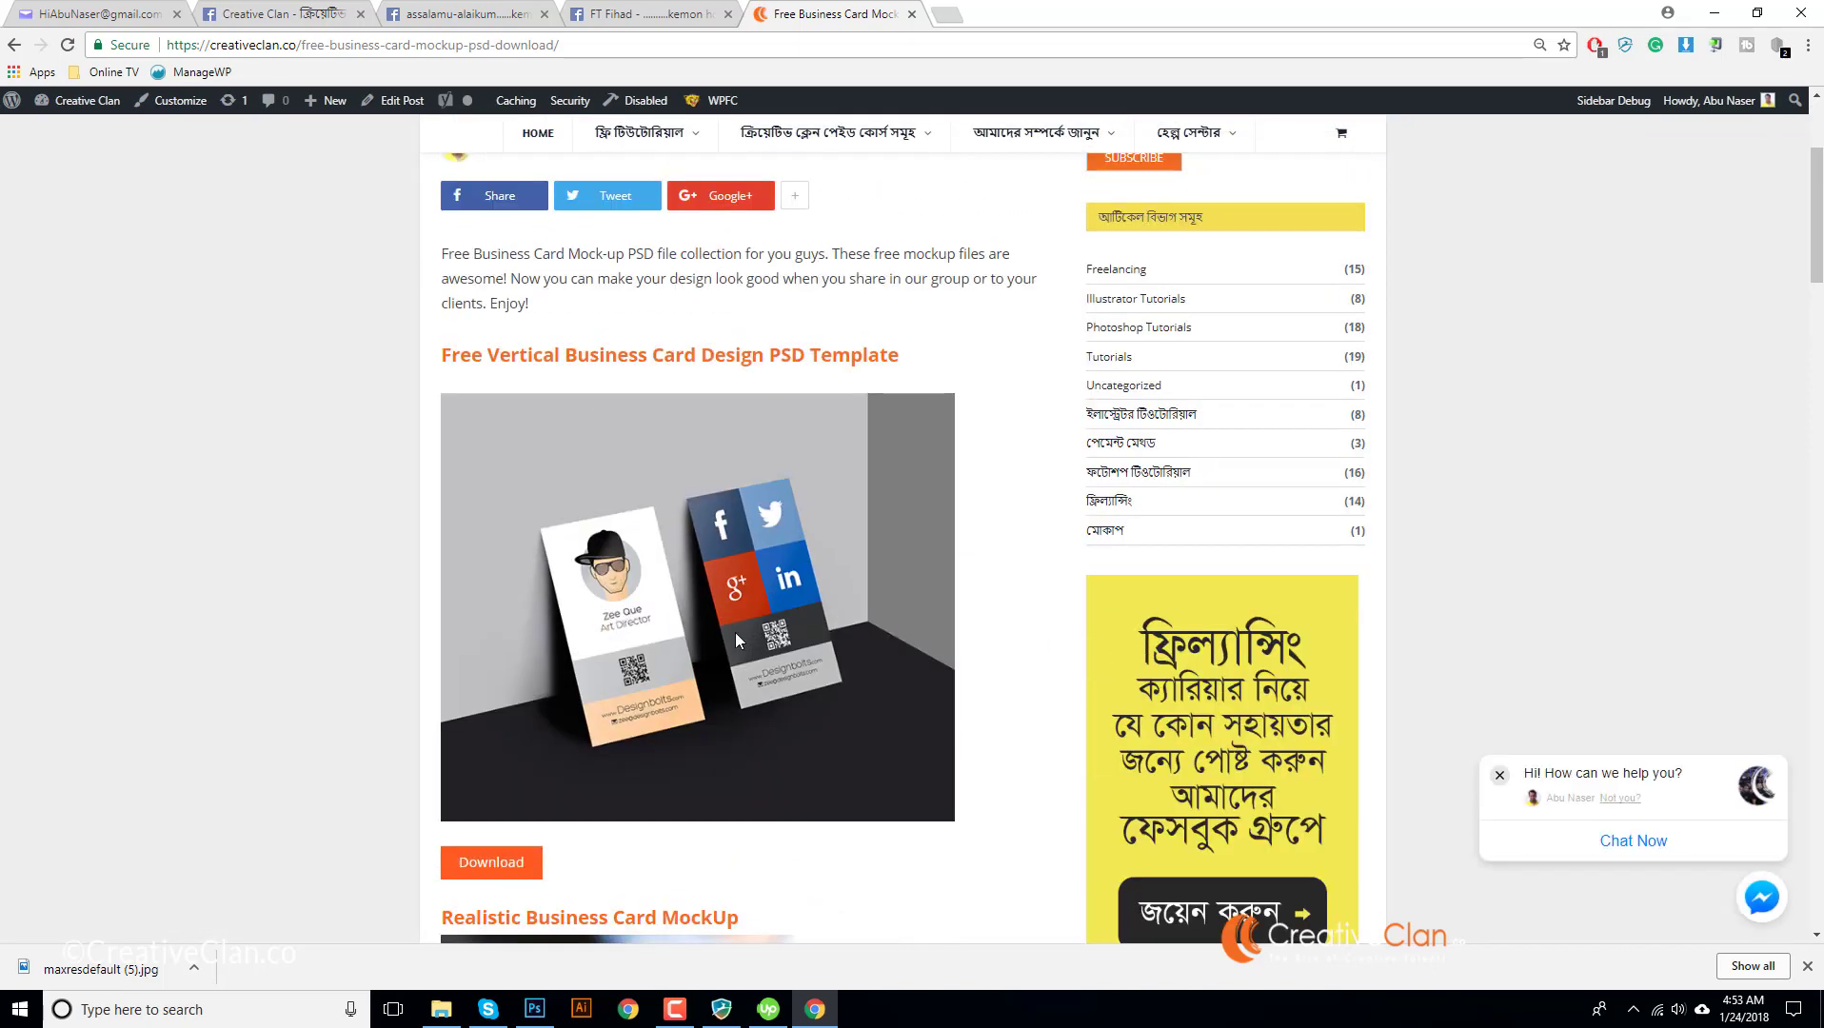
{"action": "scroll", "coordinate": [704, 657], "scroll_direction": "down", "scroll_amount": 18}
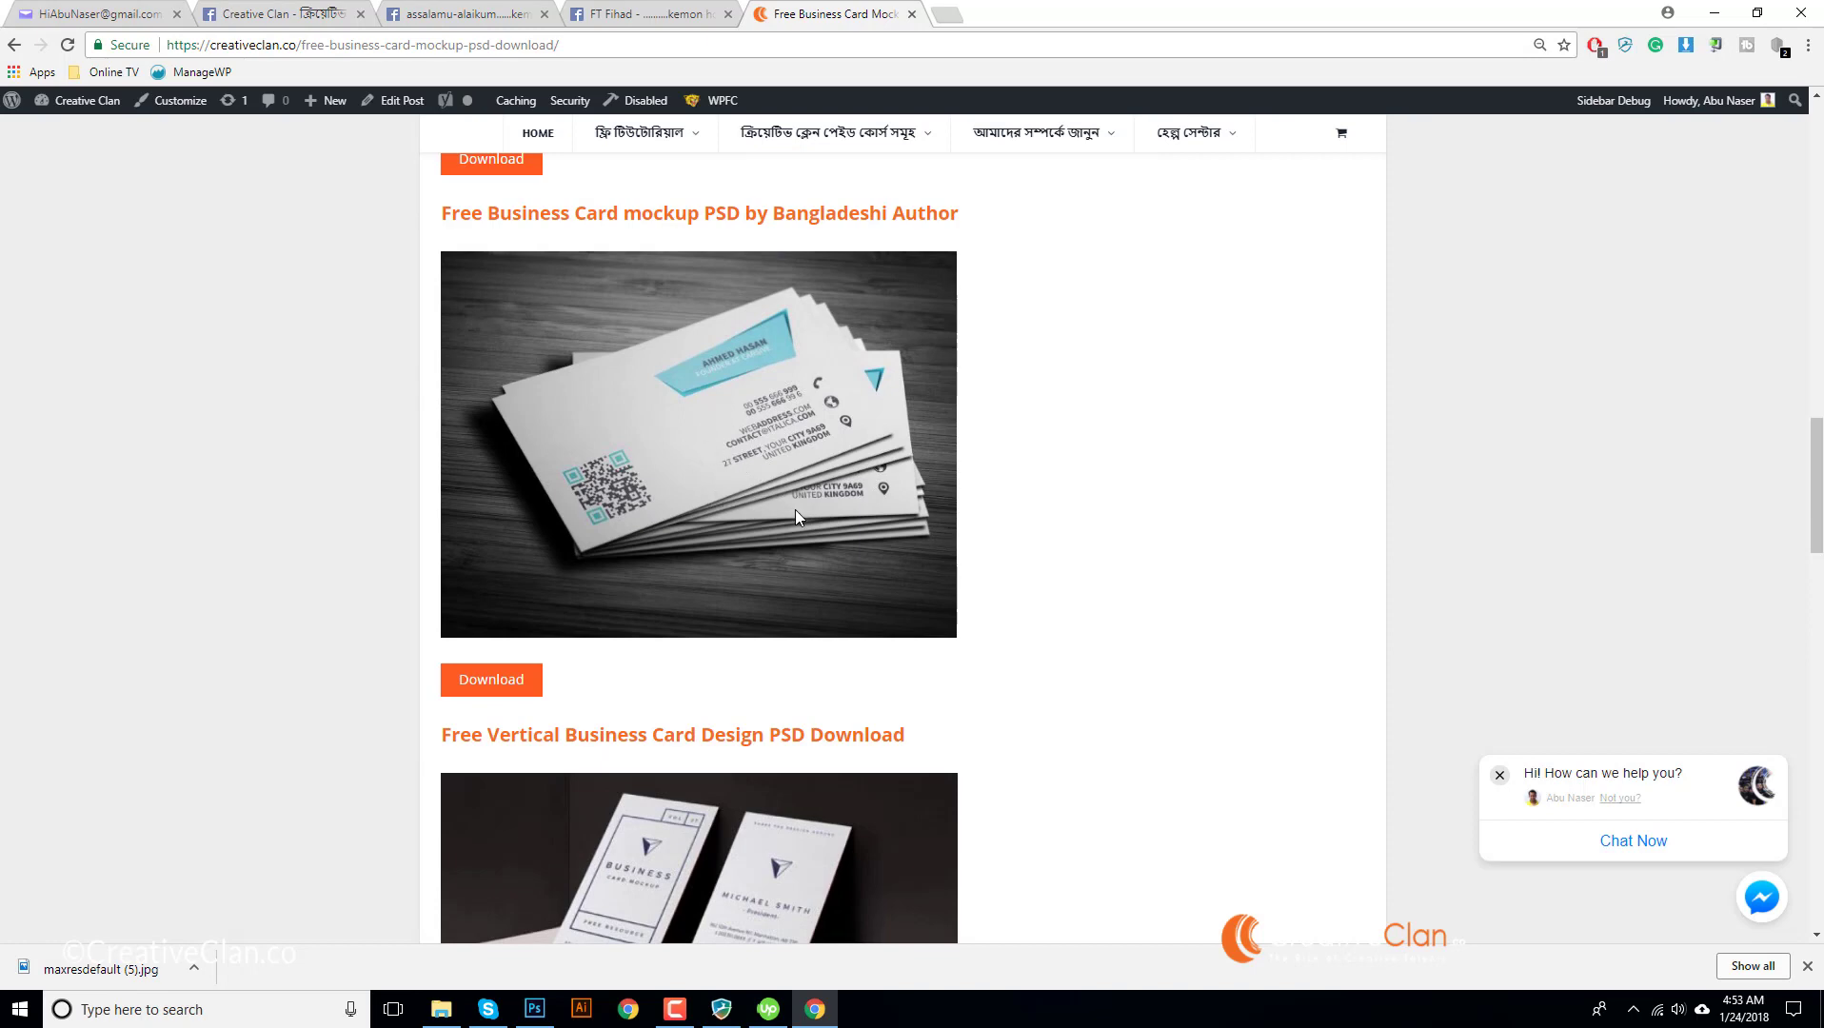
{"action": "scroll", "coordinate": [795, 508], "scroll_direction": "down", "scroll_amount": 5}
{"action": "scroll", "coordinate": [794, 509], "scroll_direction": "down", "scroll_amount": 2}
{"action": "scroll", "coordinate": [794, 513], "scroll_direction": "down", "scroll_amount": 5}
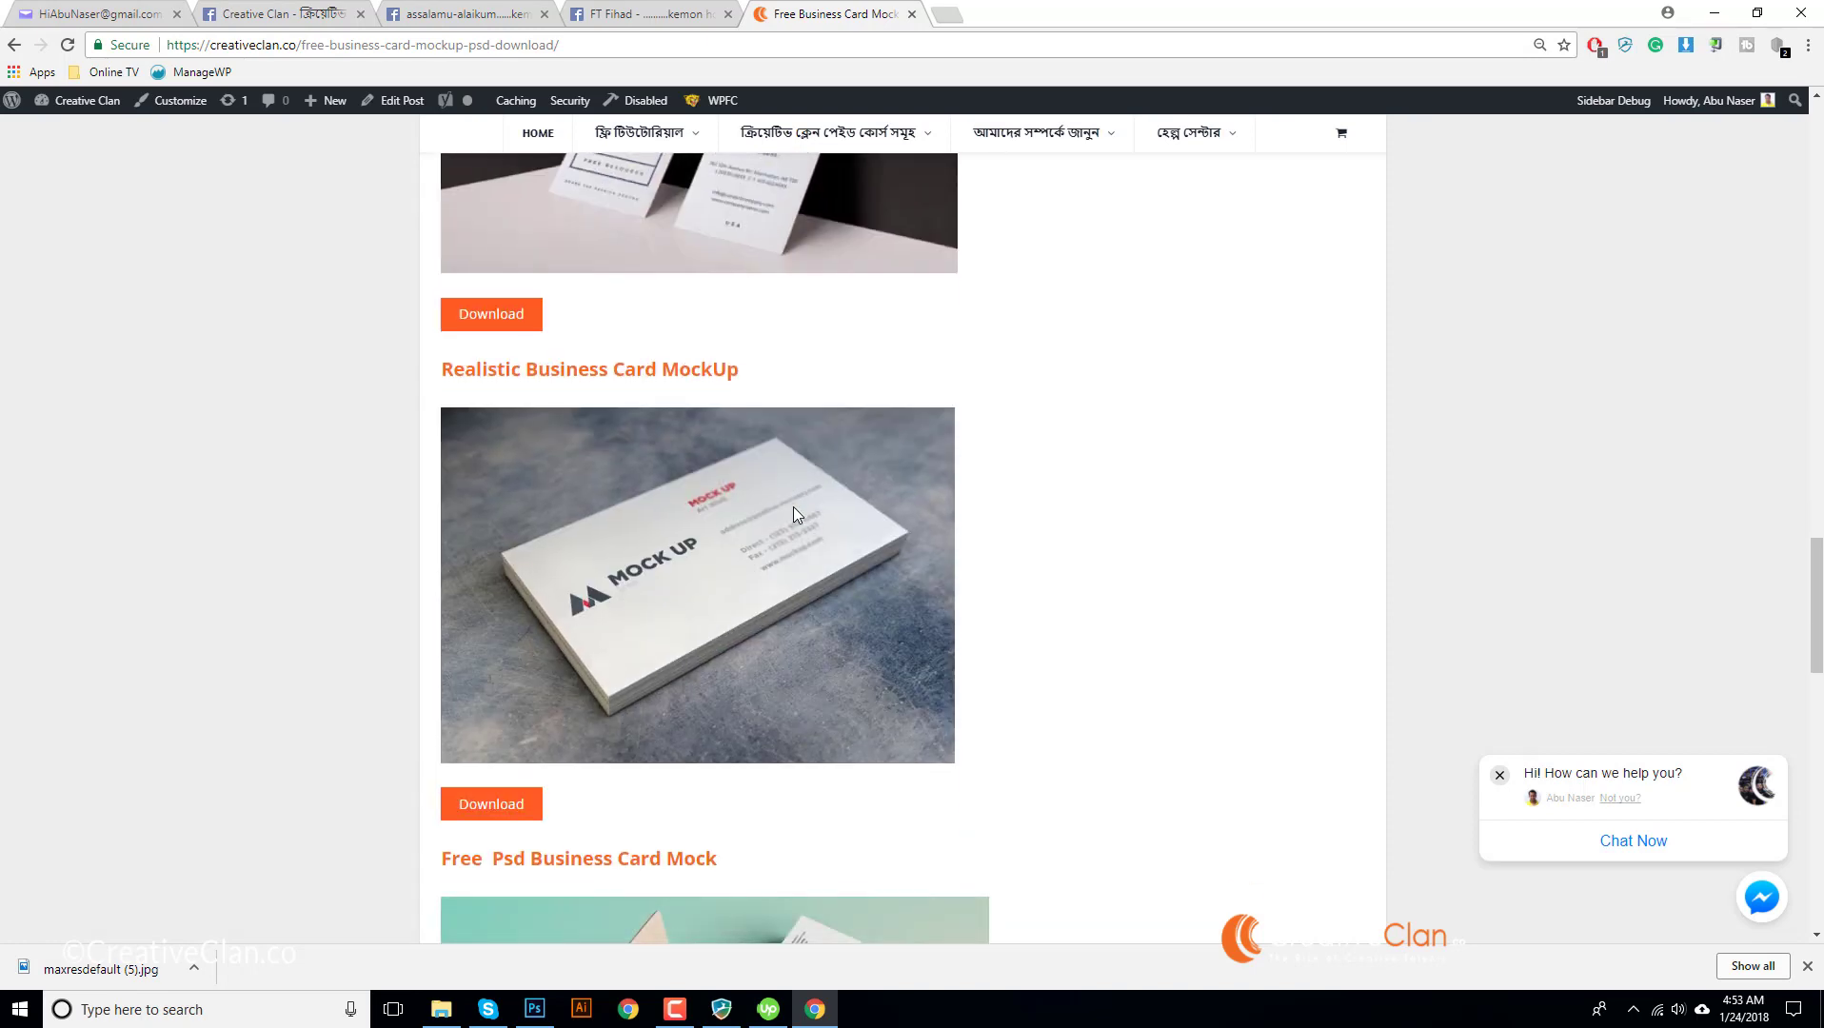
{"action": "scroll", "coordinate": [796, 512], "scroll_direction": "up", "scroll_amount": 3}
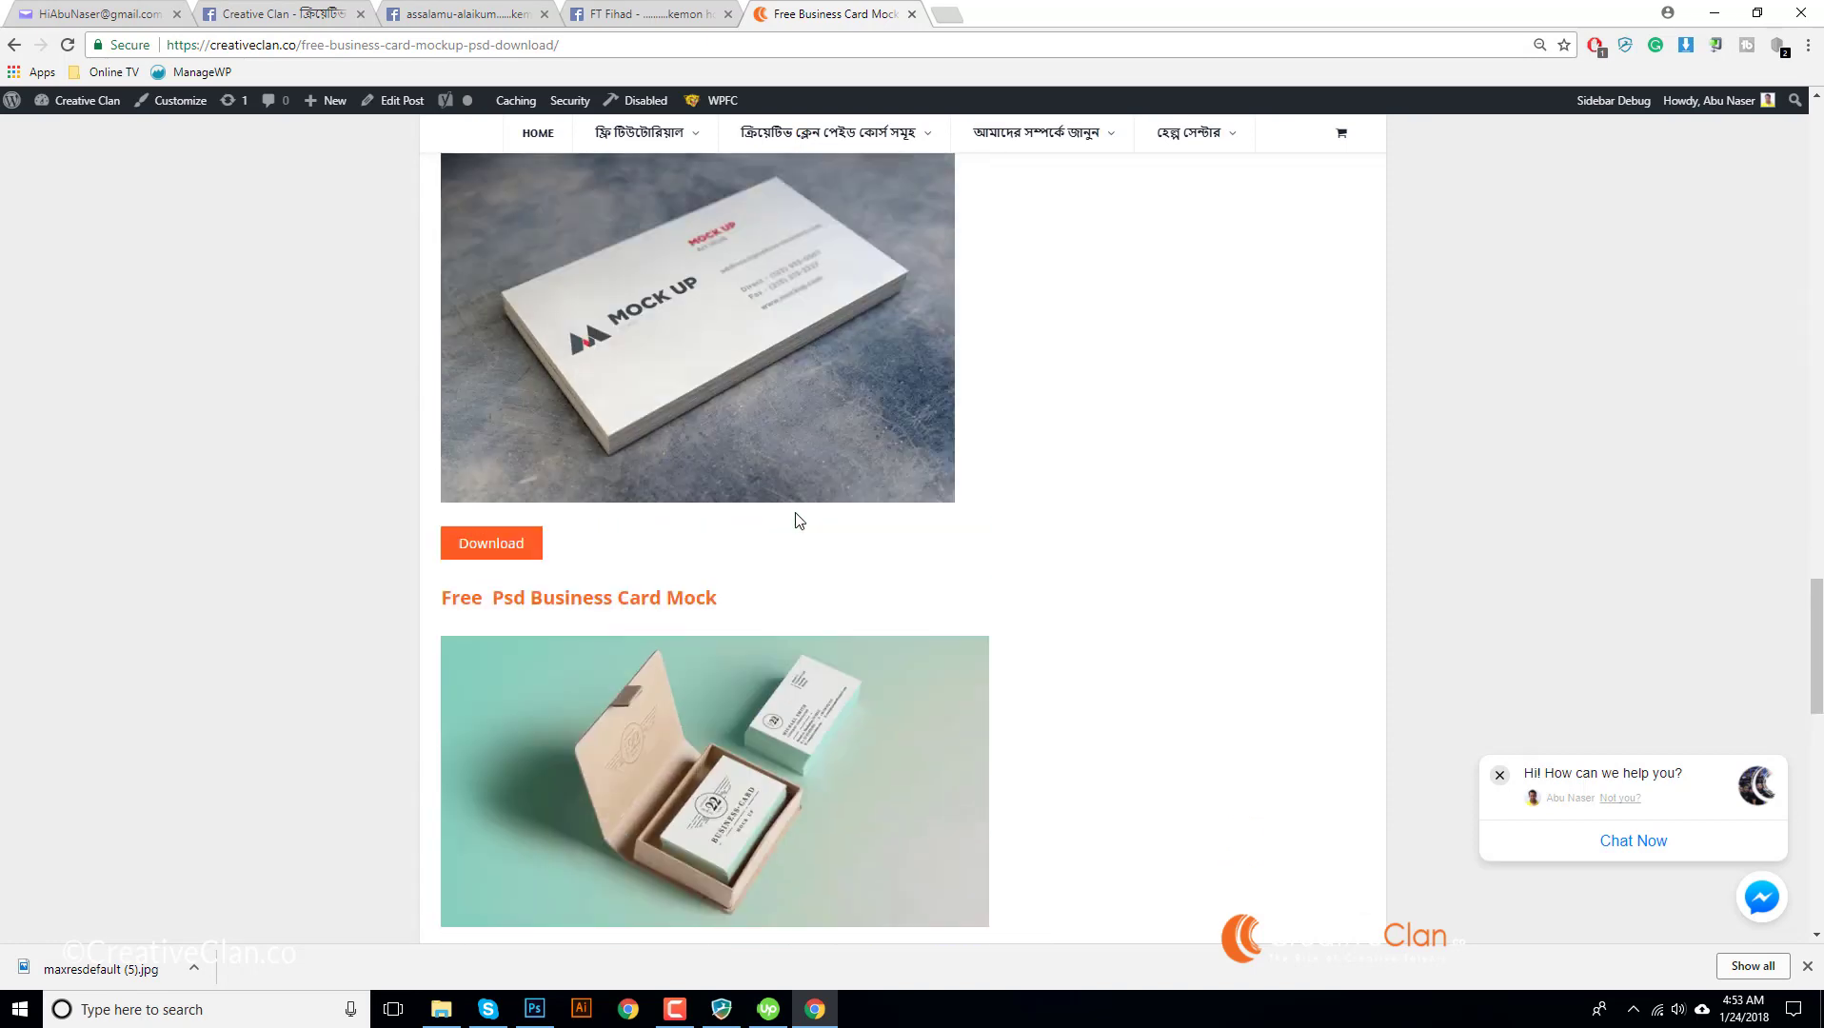
{"action": "left_click", "coordinate": [414, 13]}
- Glance at the group feed, then scroll through the Free Business Card Mockup post again
{"action": "left_click", "coordinate": [315, 11]}
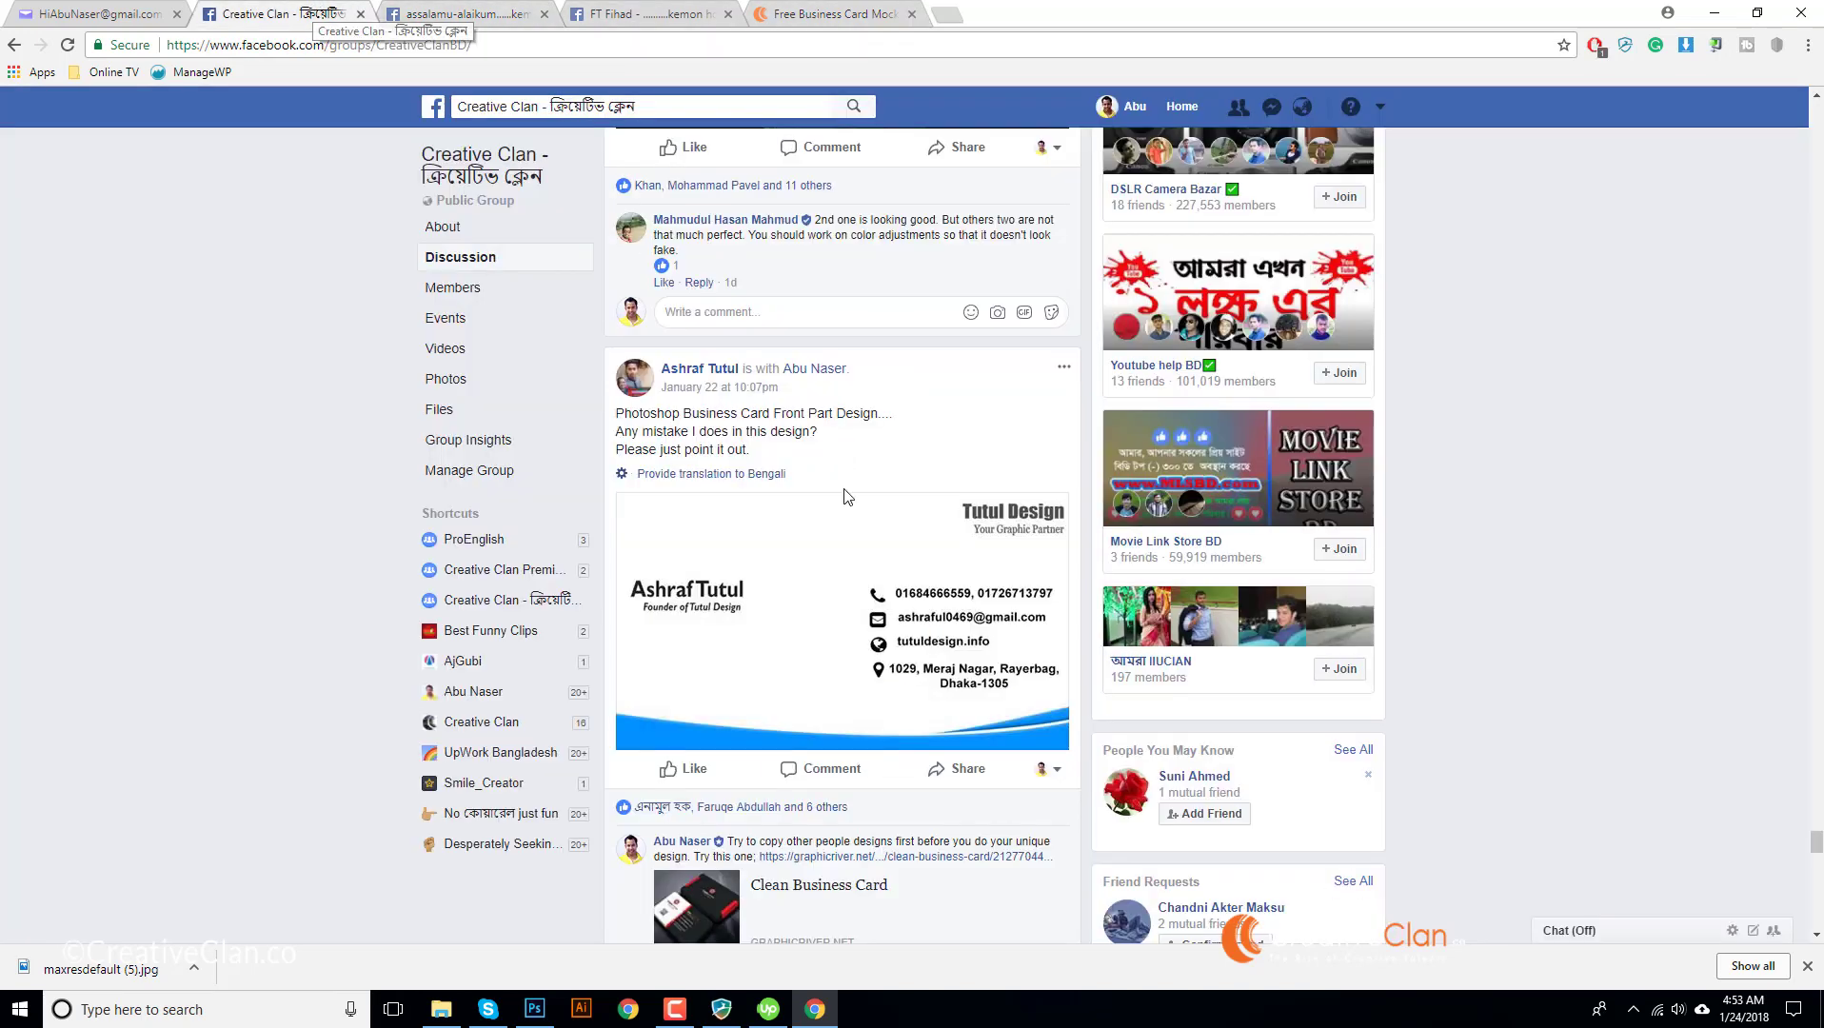
{"action": "left_click", "coordinate": [748, 9]}
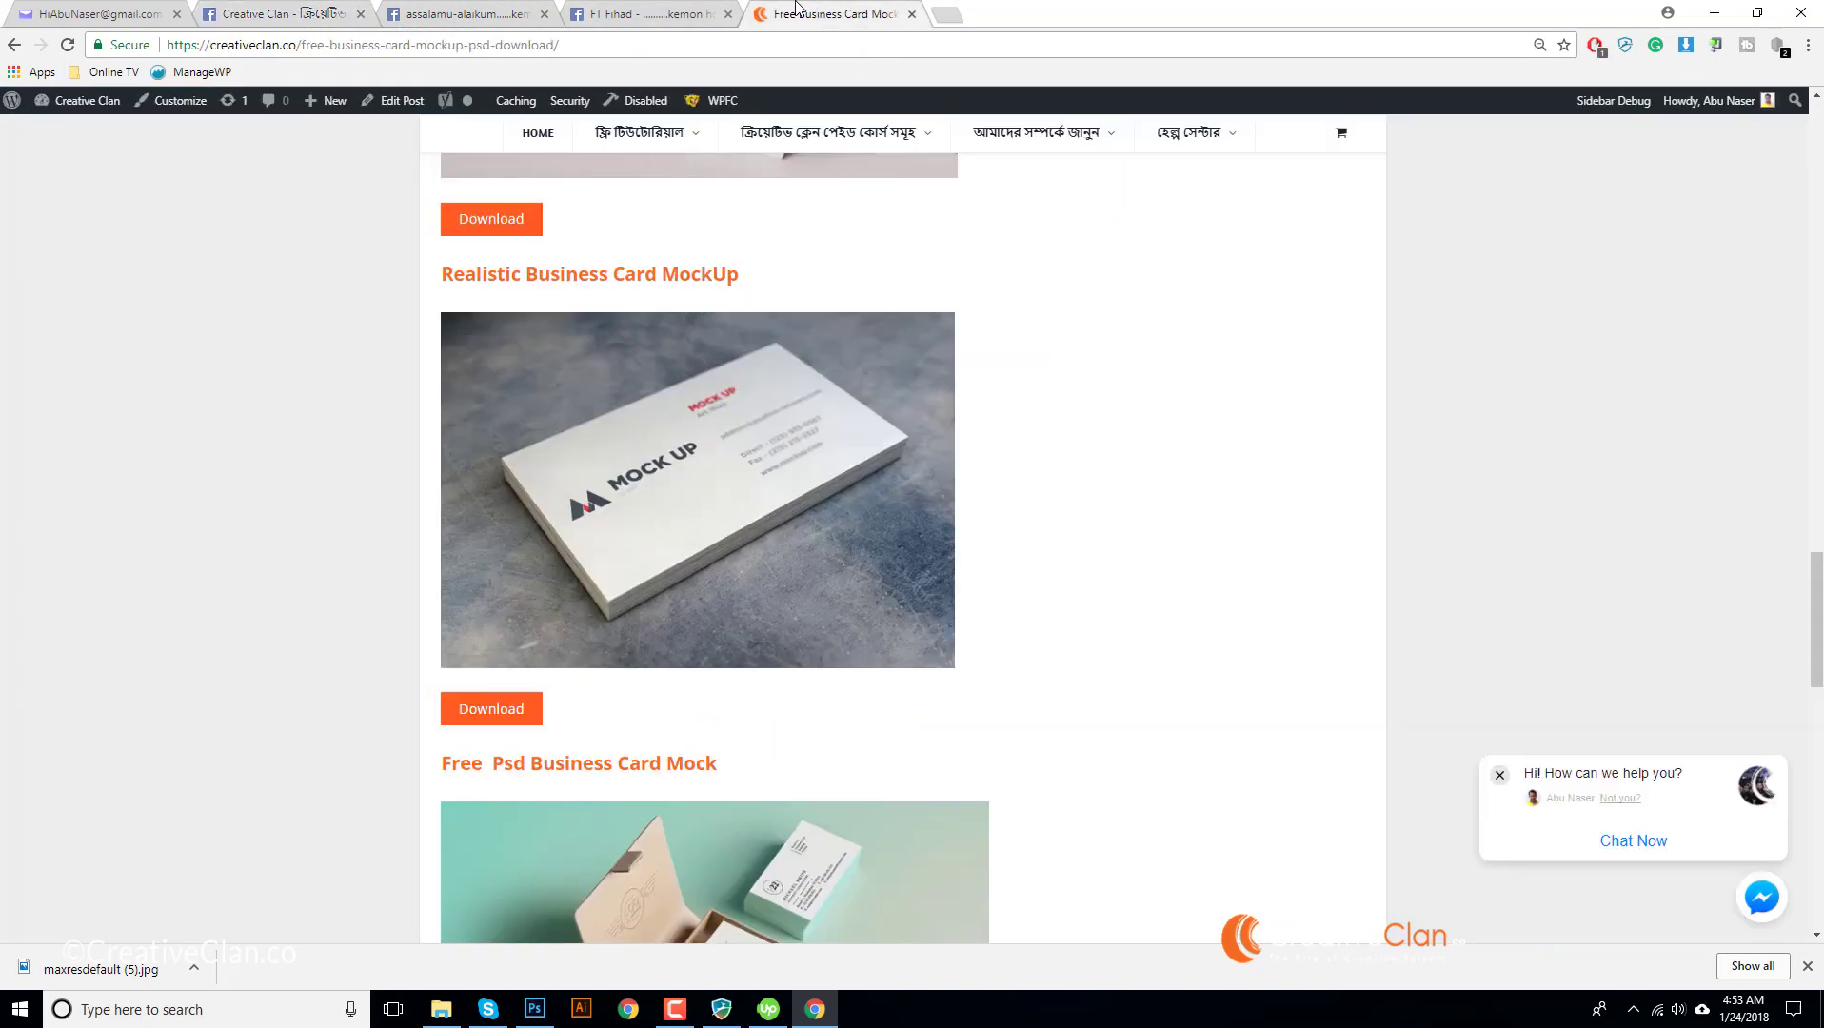
{"action": "scroll", "coordinate": [695, 529], "scroll_direction": "down", "scroll_amount": 5}
{"action": "scroll", "coordinate": [695, 534], "scroll_direction": "down", "scroll_amount": 3}
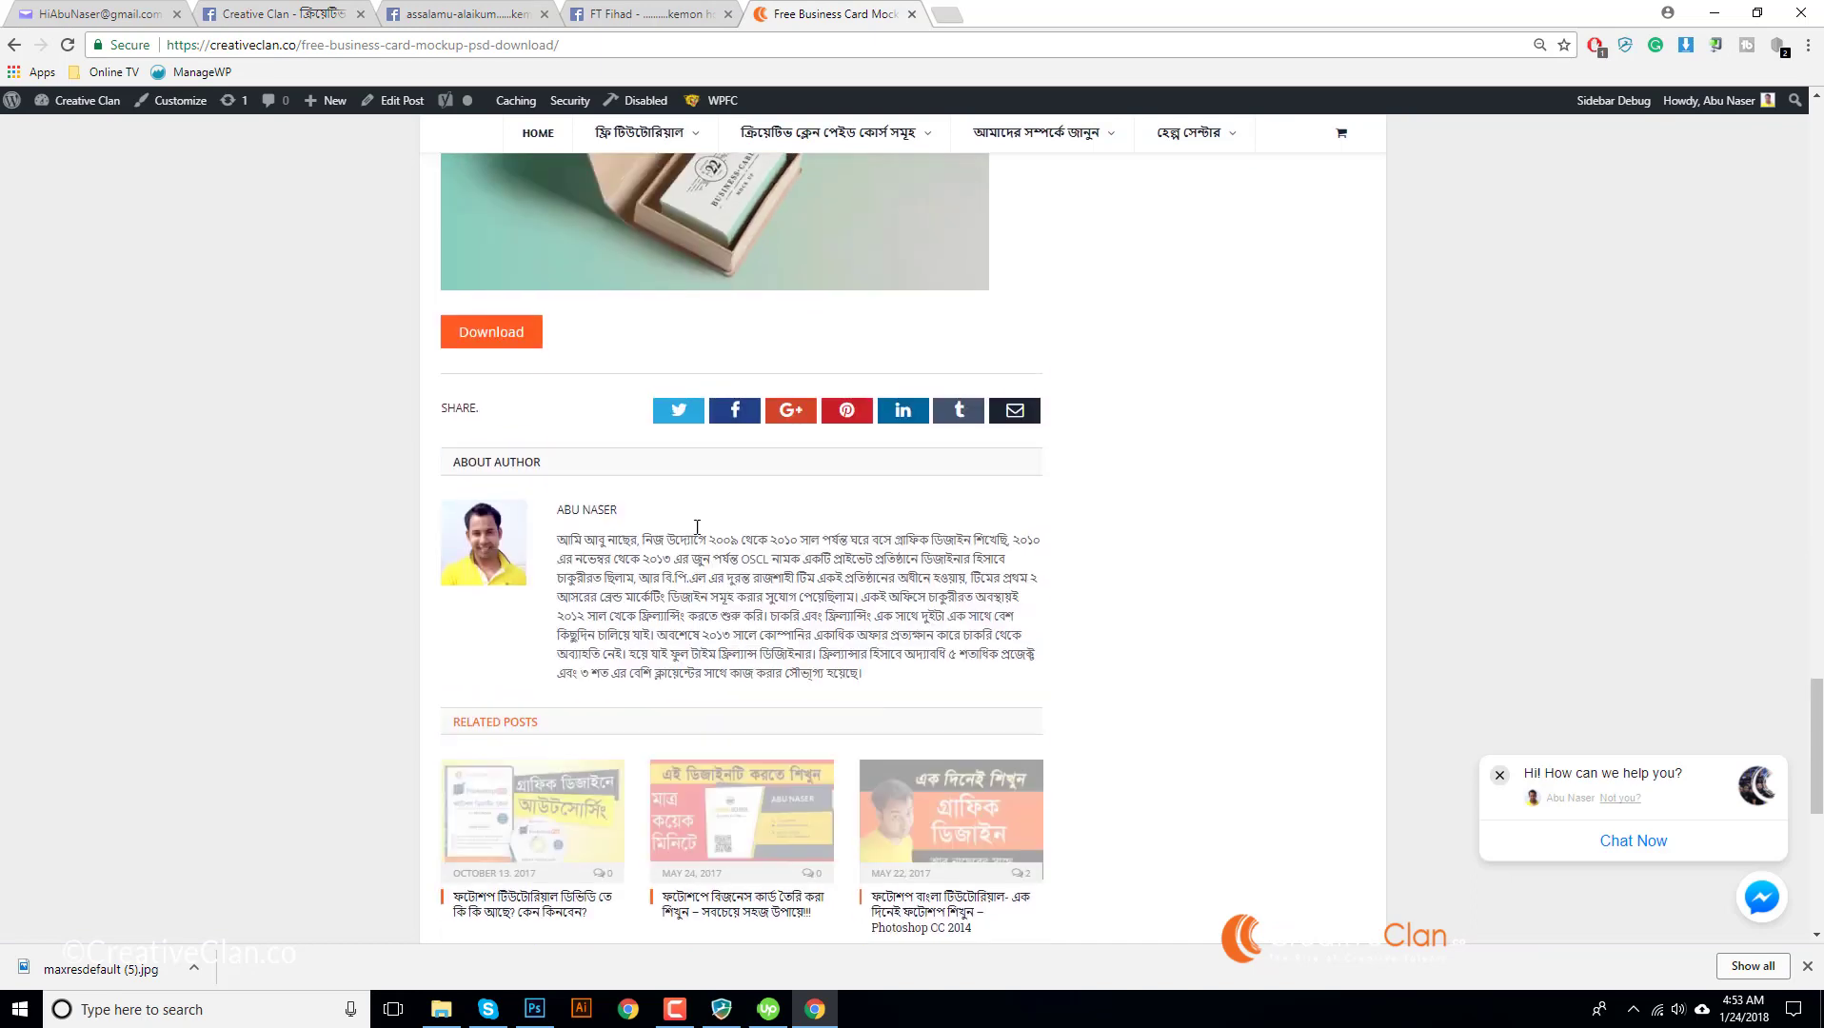
{"action": "scroll", "coordinate": [695, 533], "scroll_direction": "up", "scroll_amount": 14}
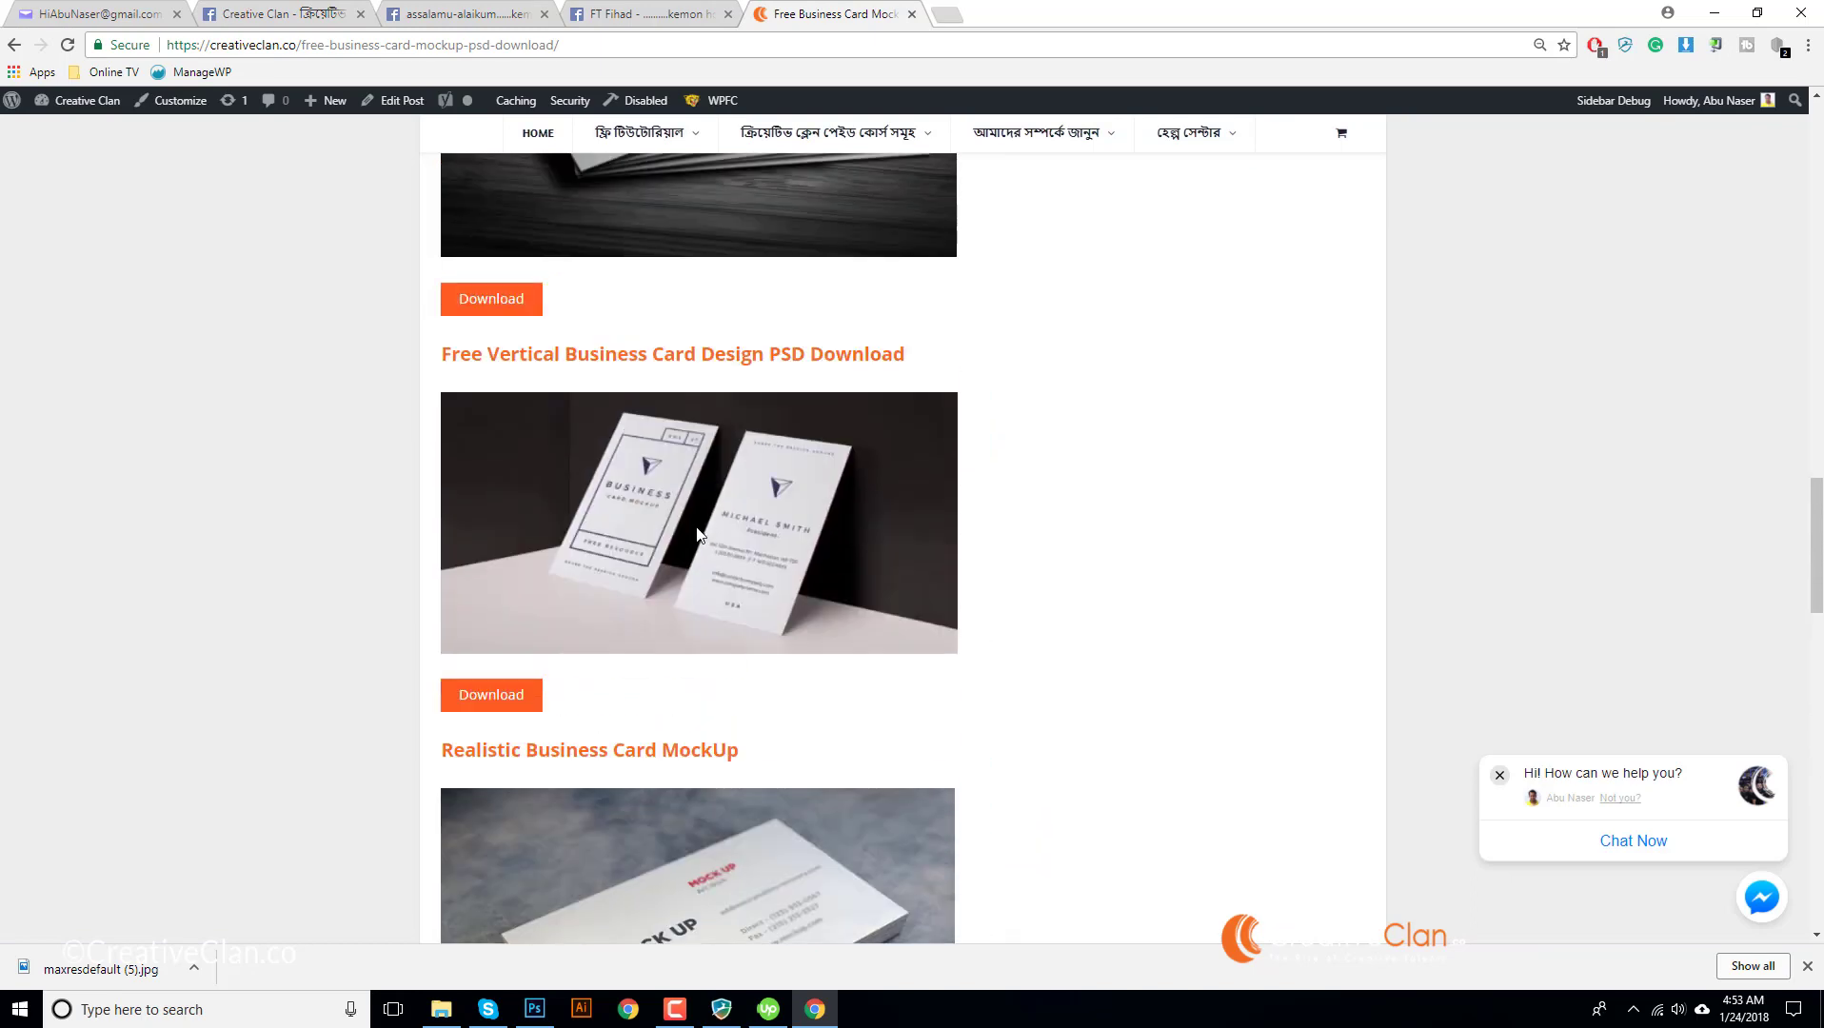
{"action": "scroll", "coordinate": [698, 535], "scroll_direction": "up", "scroll_amount": 3}
- View members' logo mockup and UN peacekeeper banner design photos on Facebook
{"action": "left_click", "coordinate": [657, 11]}
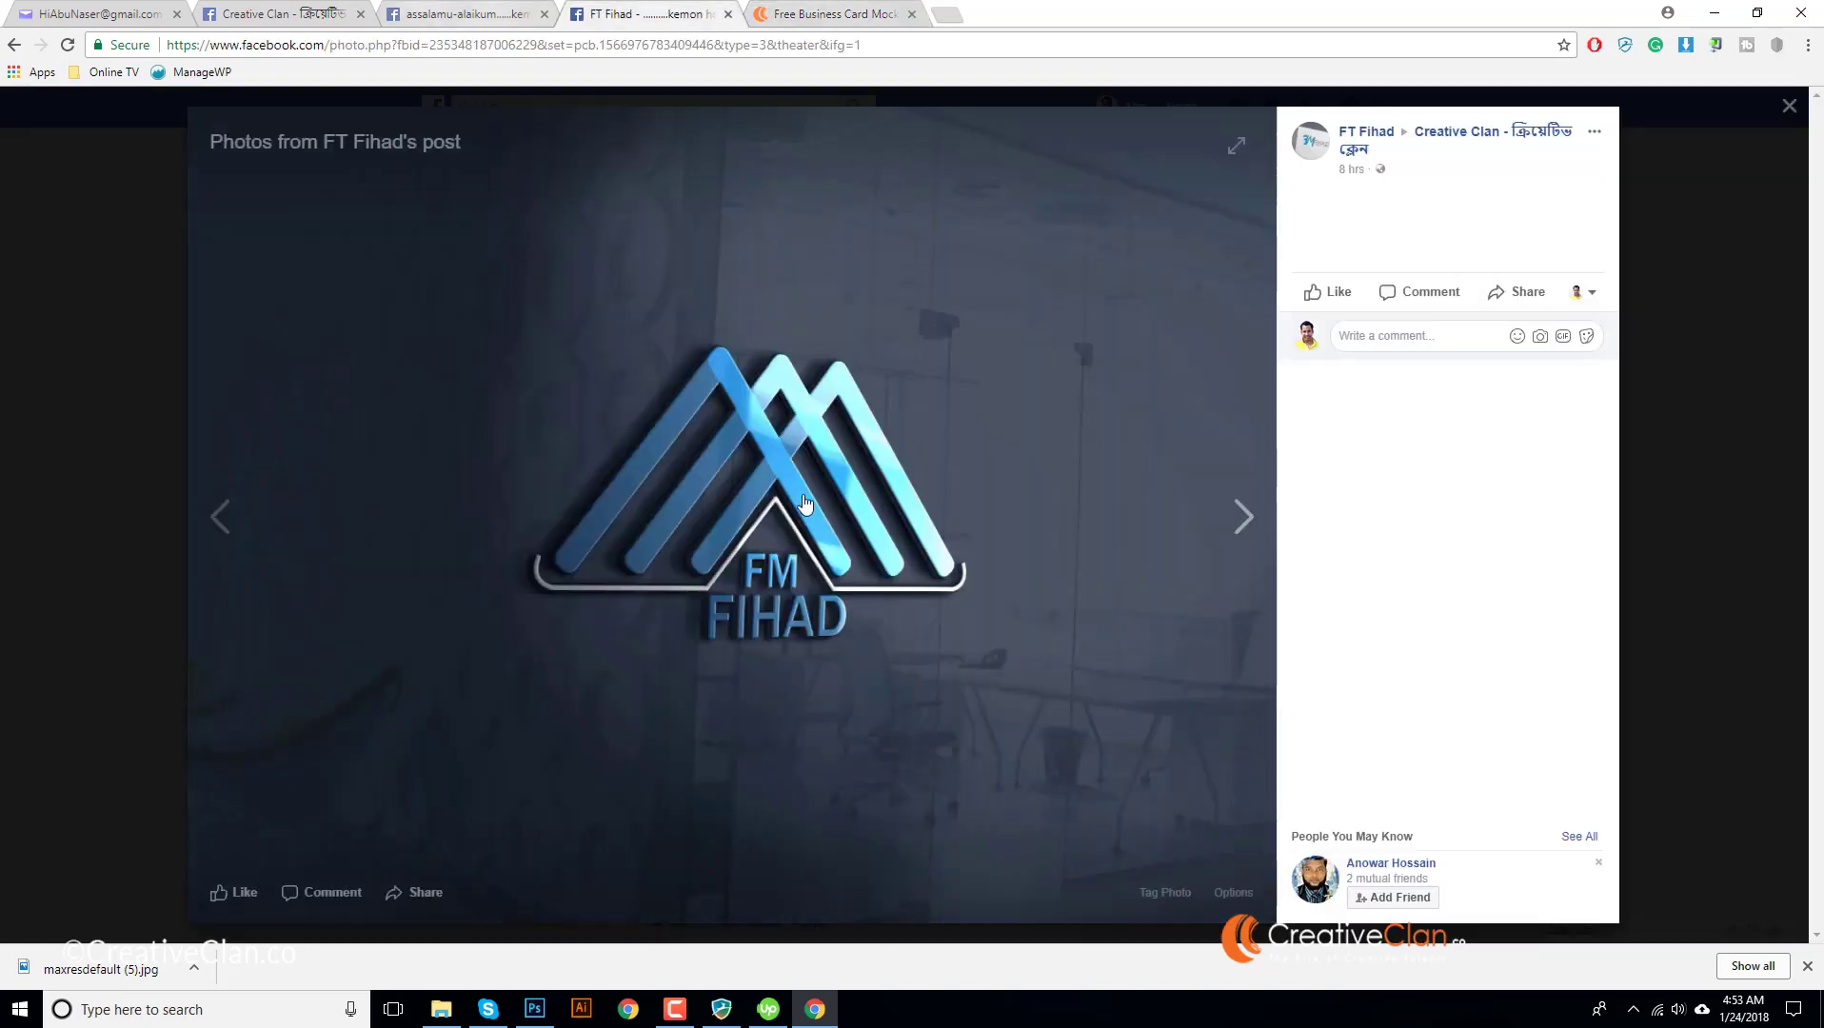
{"action": "left_click", "coordinate": [400, 7]}
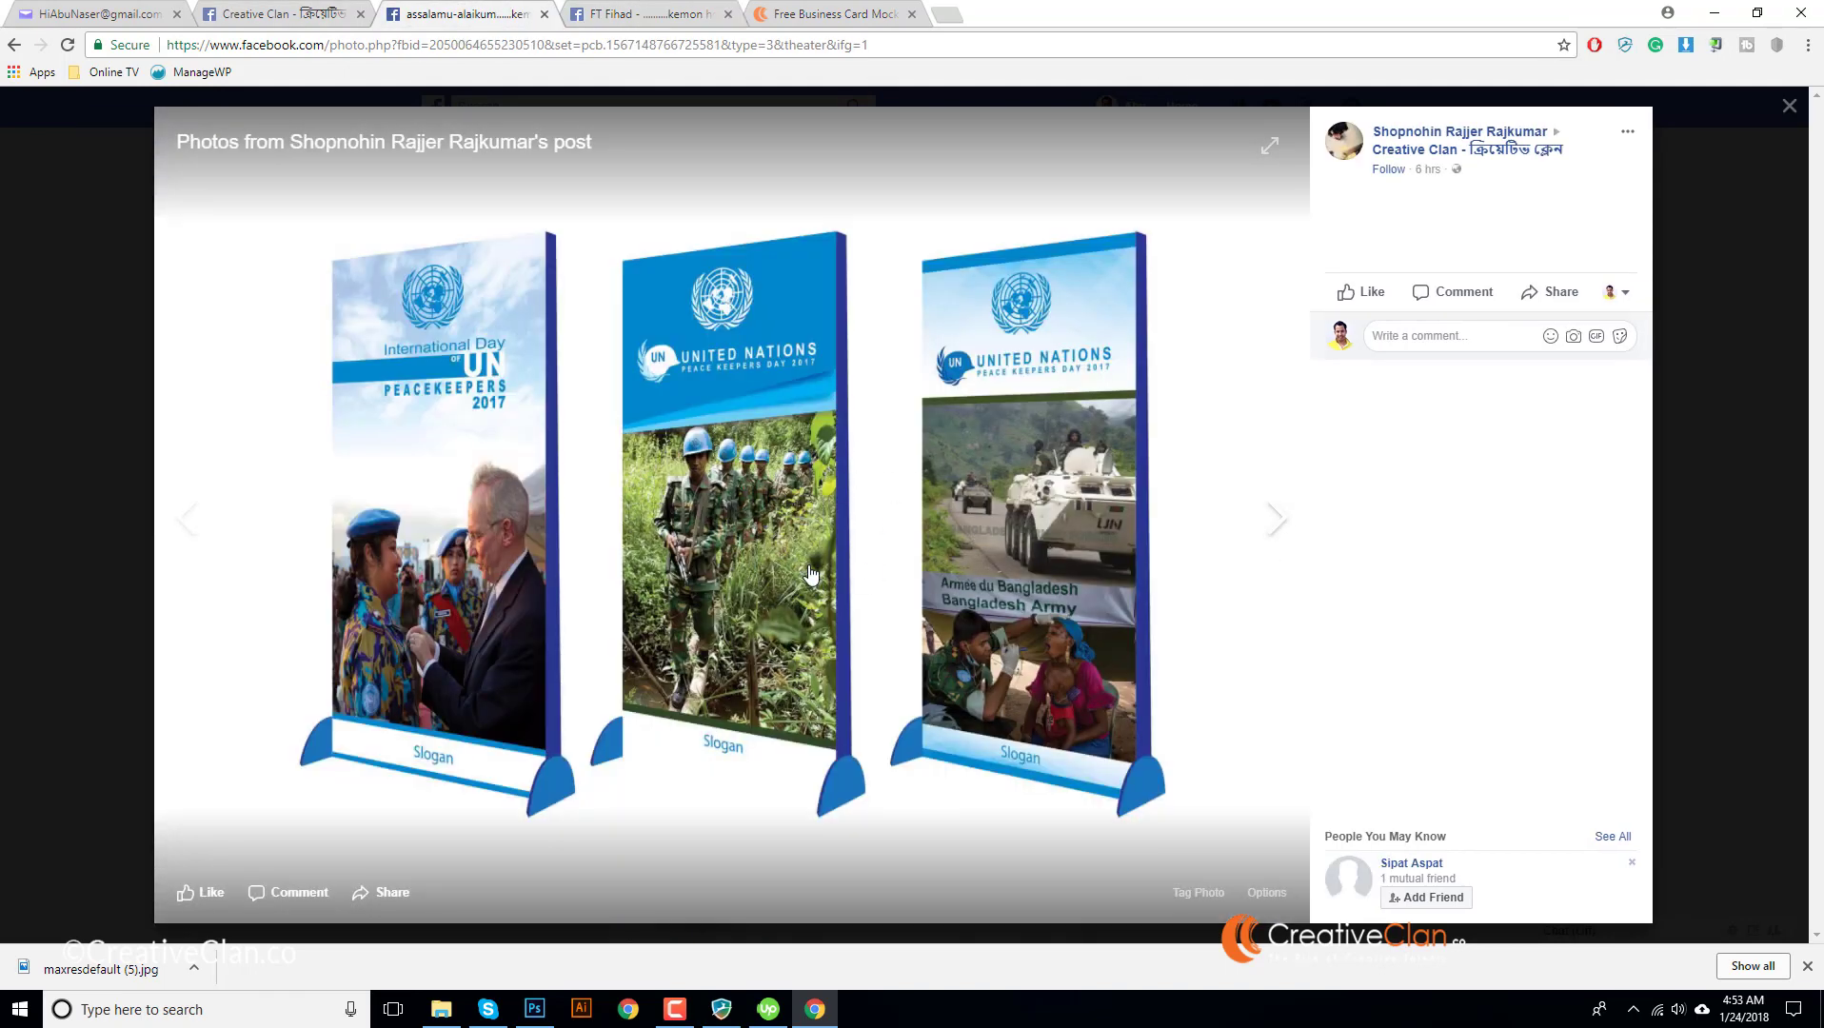
{"action": "left_click", "coordinate": [276, 13]}
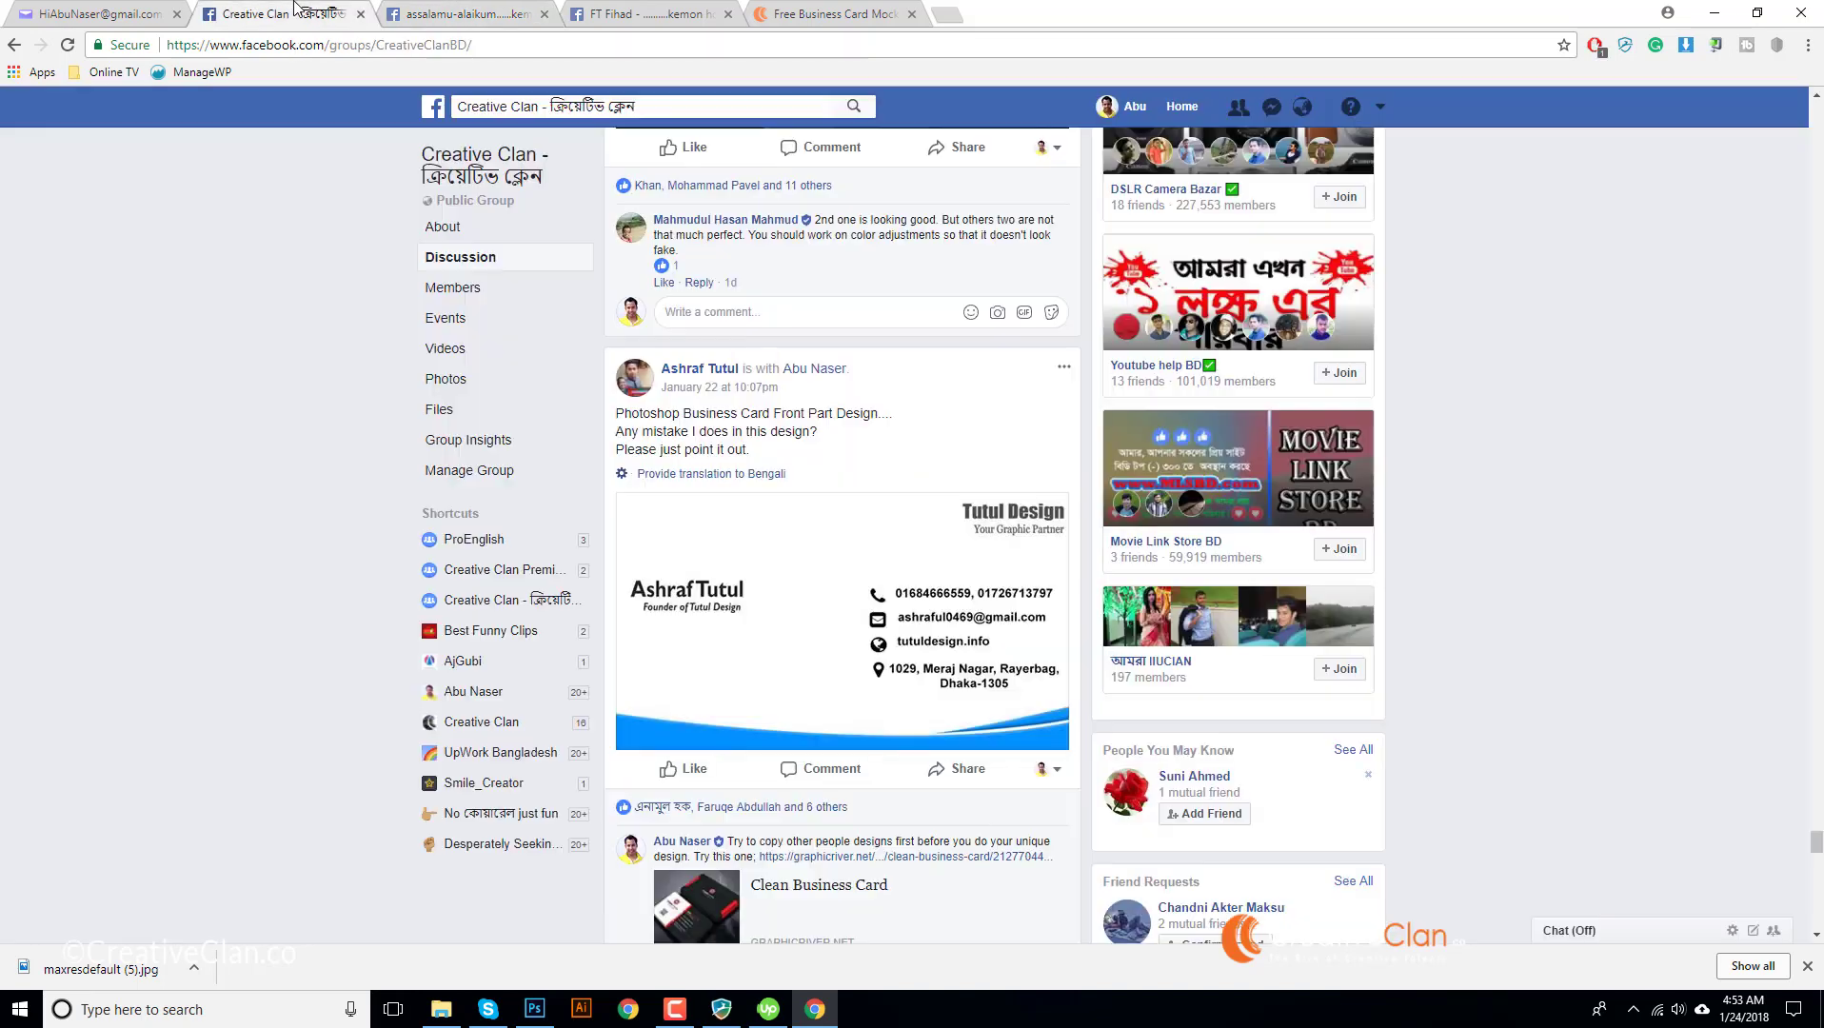
{"action": "left_click", "coordinate": [462, 14]}
{"action": "left_click", "coordinate": [643, 14]}
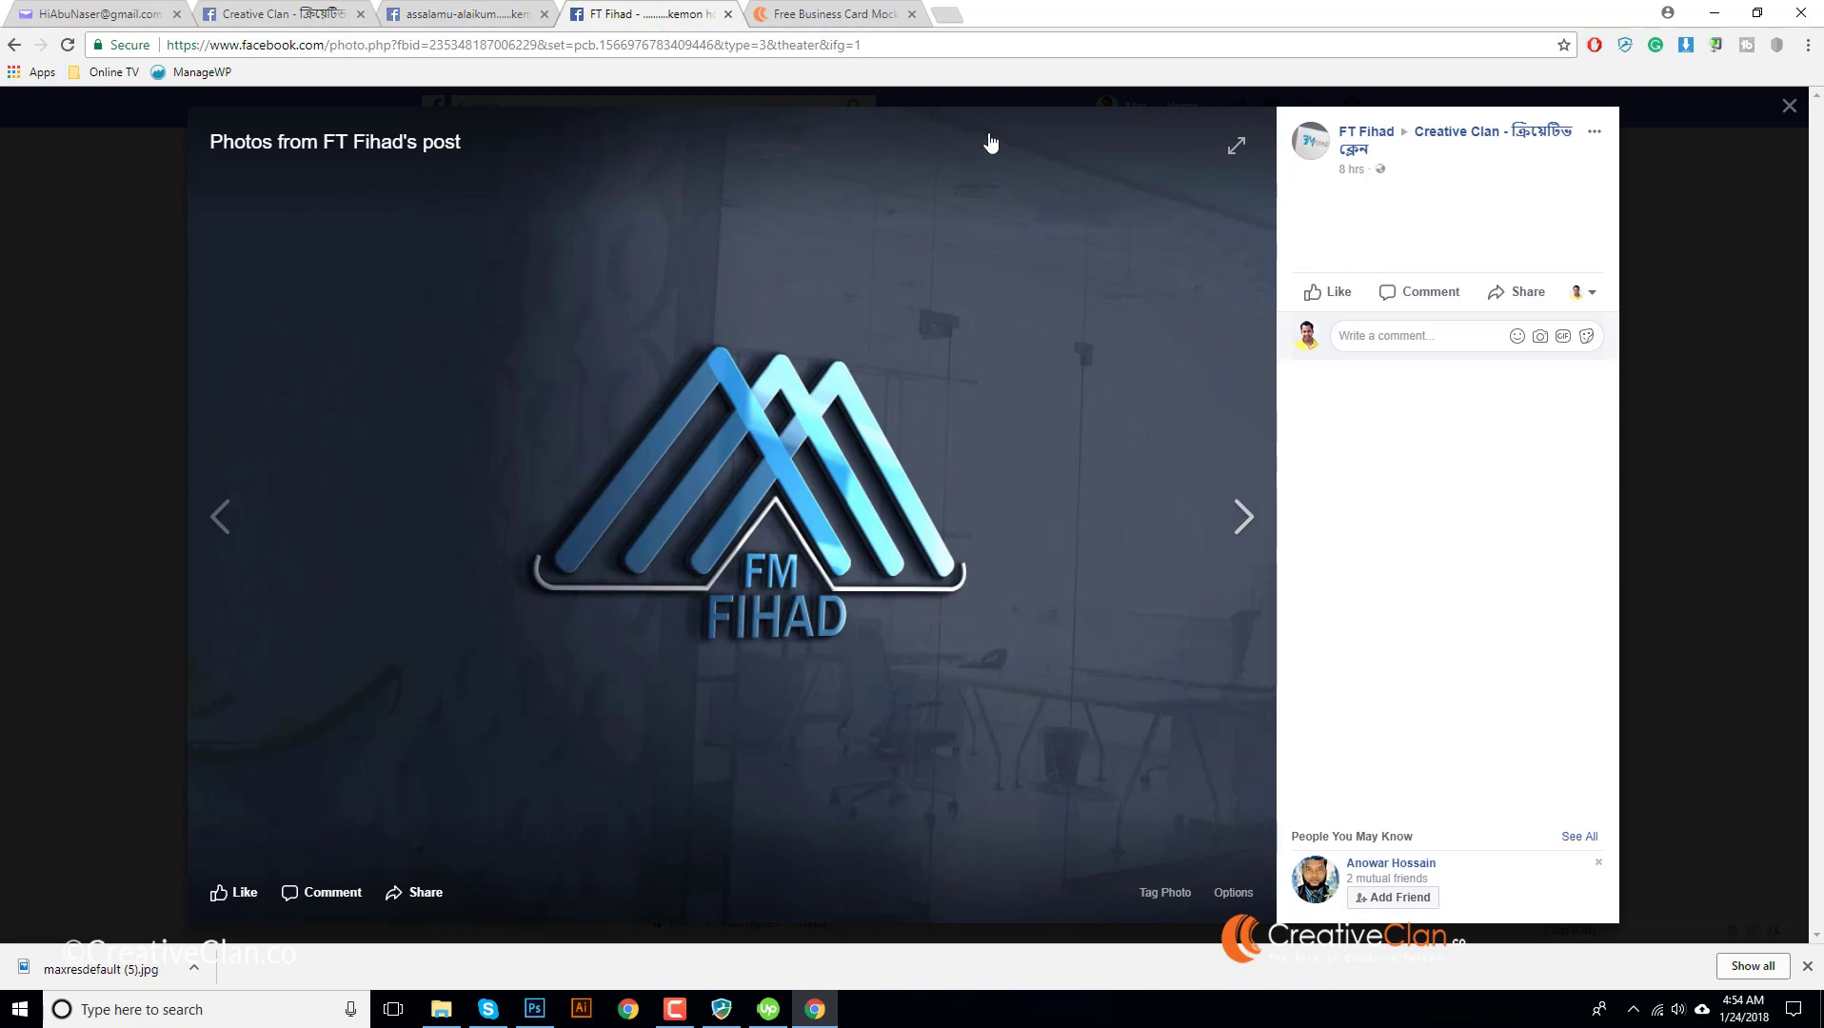
- Return to the Free Business Card Mockup PSD Download article, scrolled to the top
{"action": "left_click", "coordinate": [834, 14]}
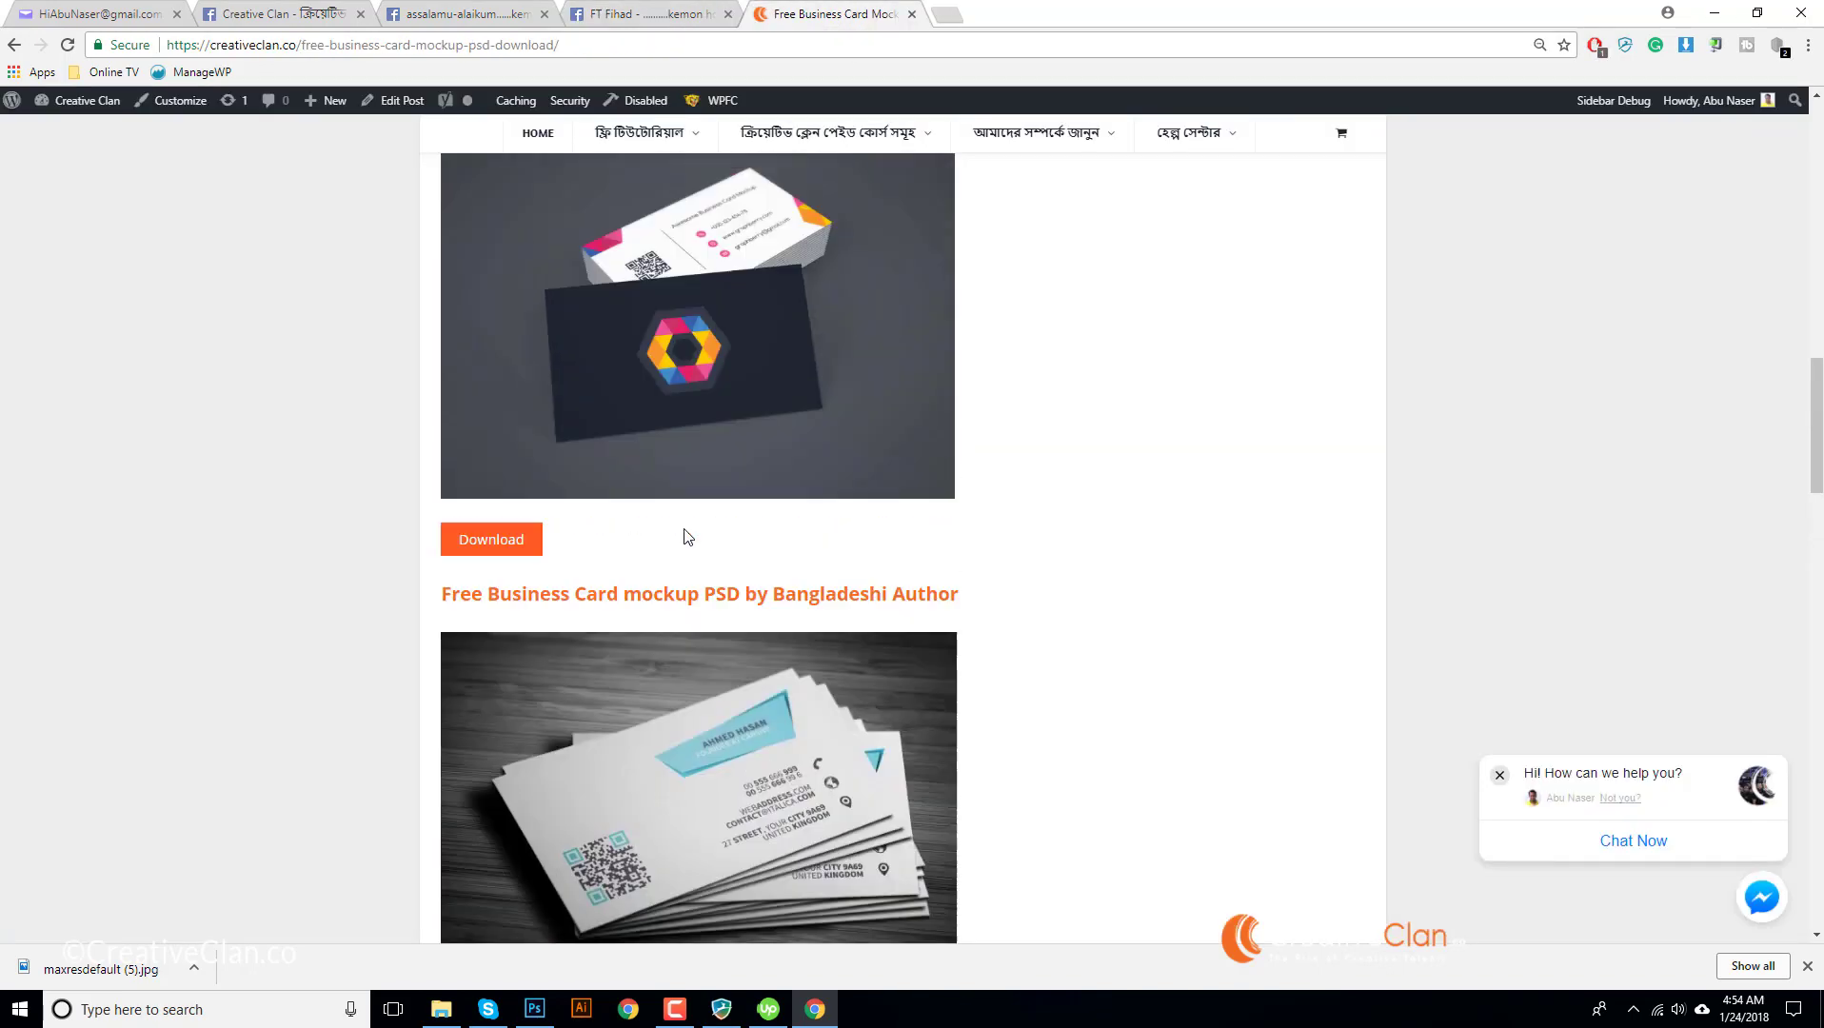
{"action": "scroll", "coordinate": [767, 586], "scroll_direction": "up", "scroll_amount": 15}
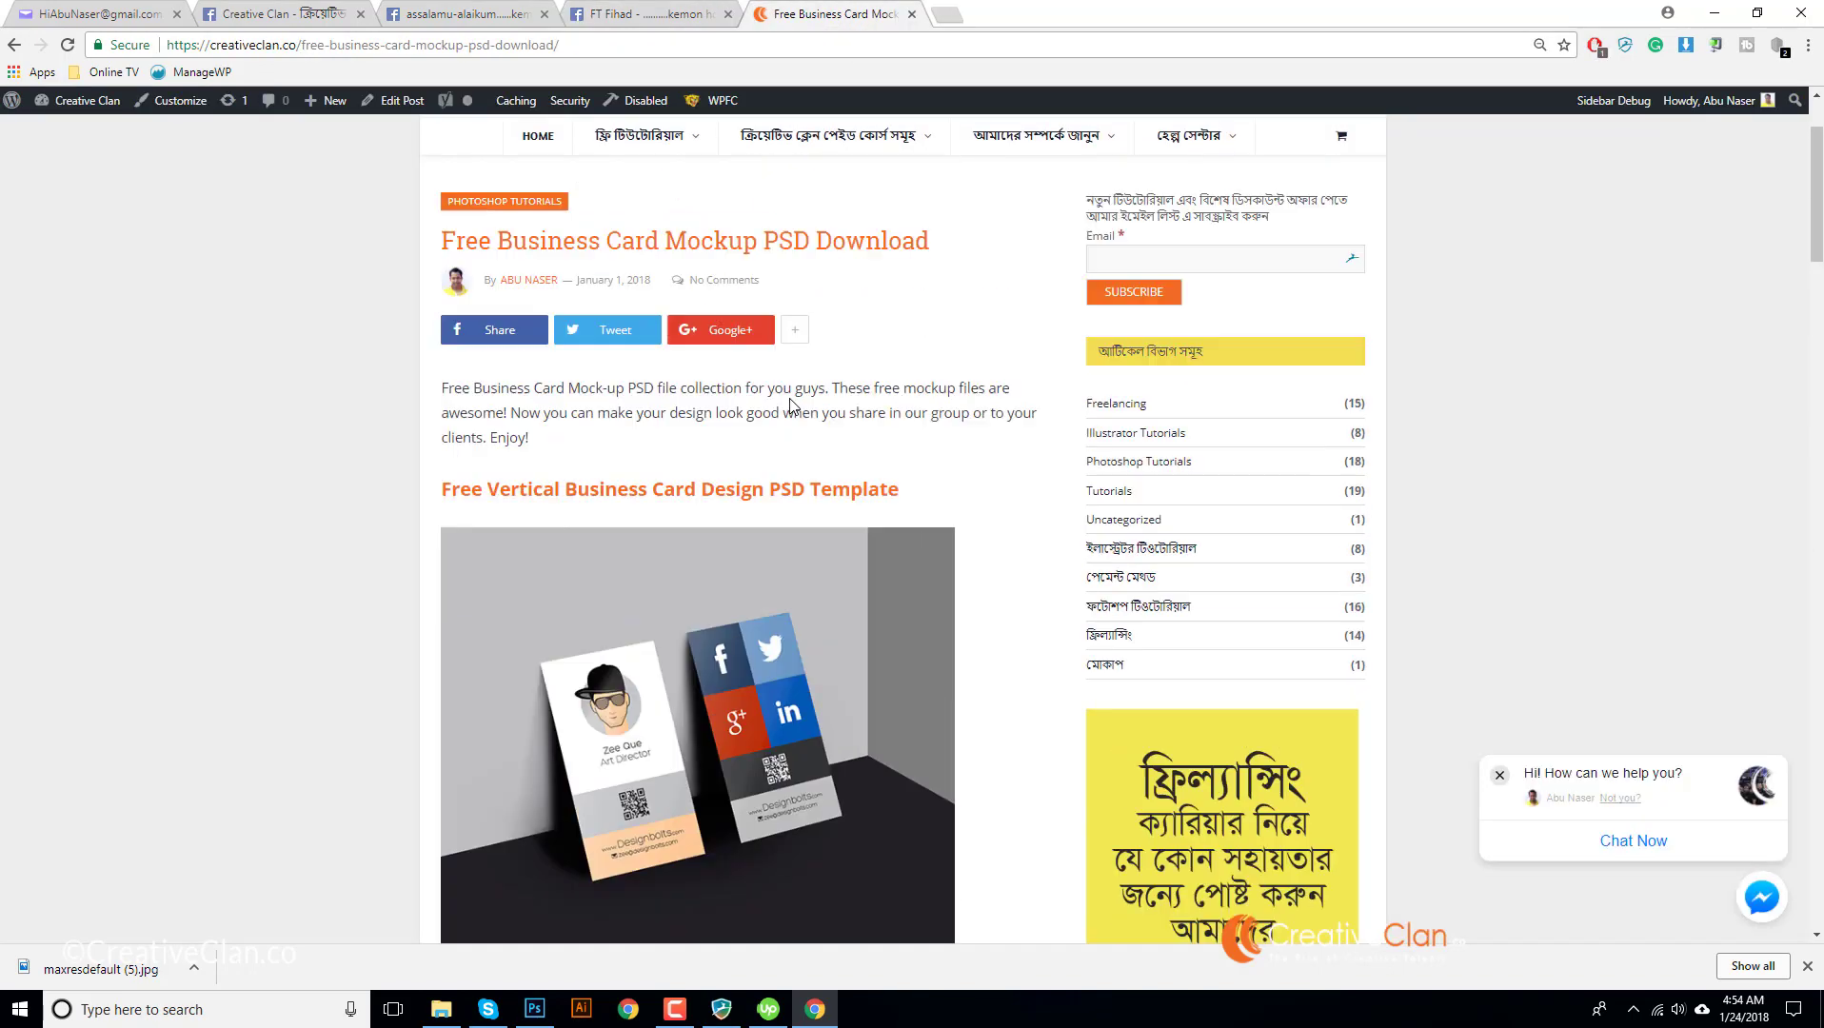
{"action": "scroll", "coordinate": [807, 421], "scroll_direction": "up", "scroll_amount": 1}
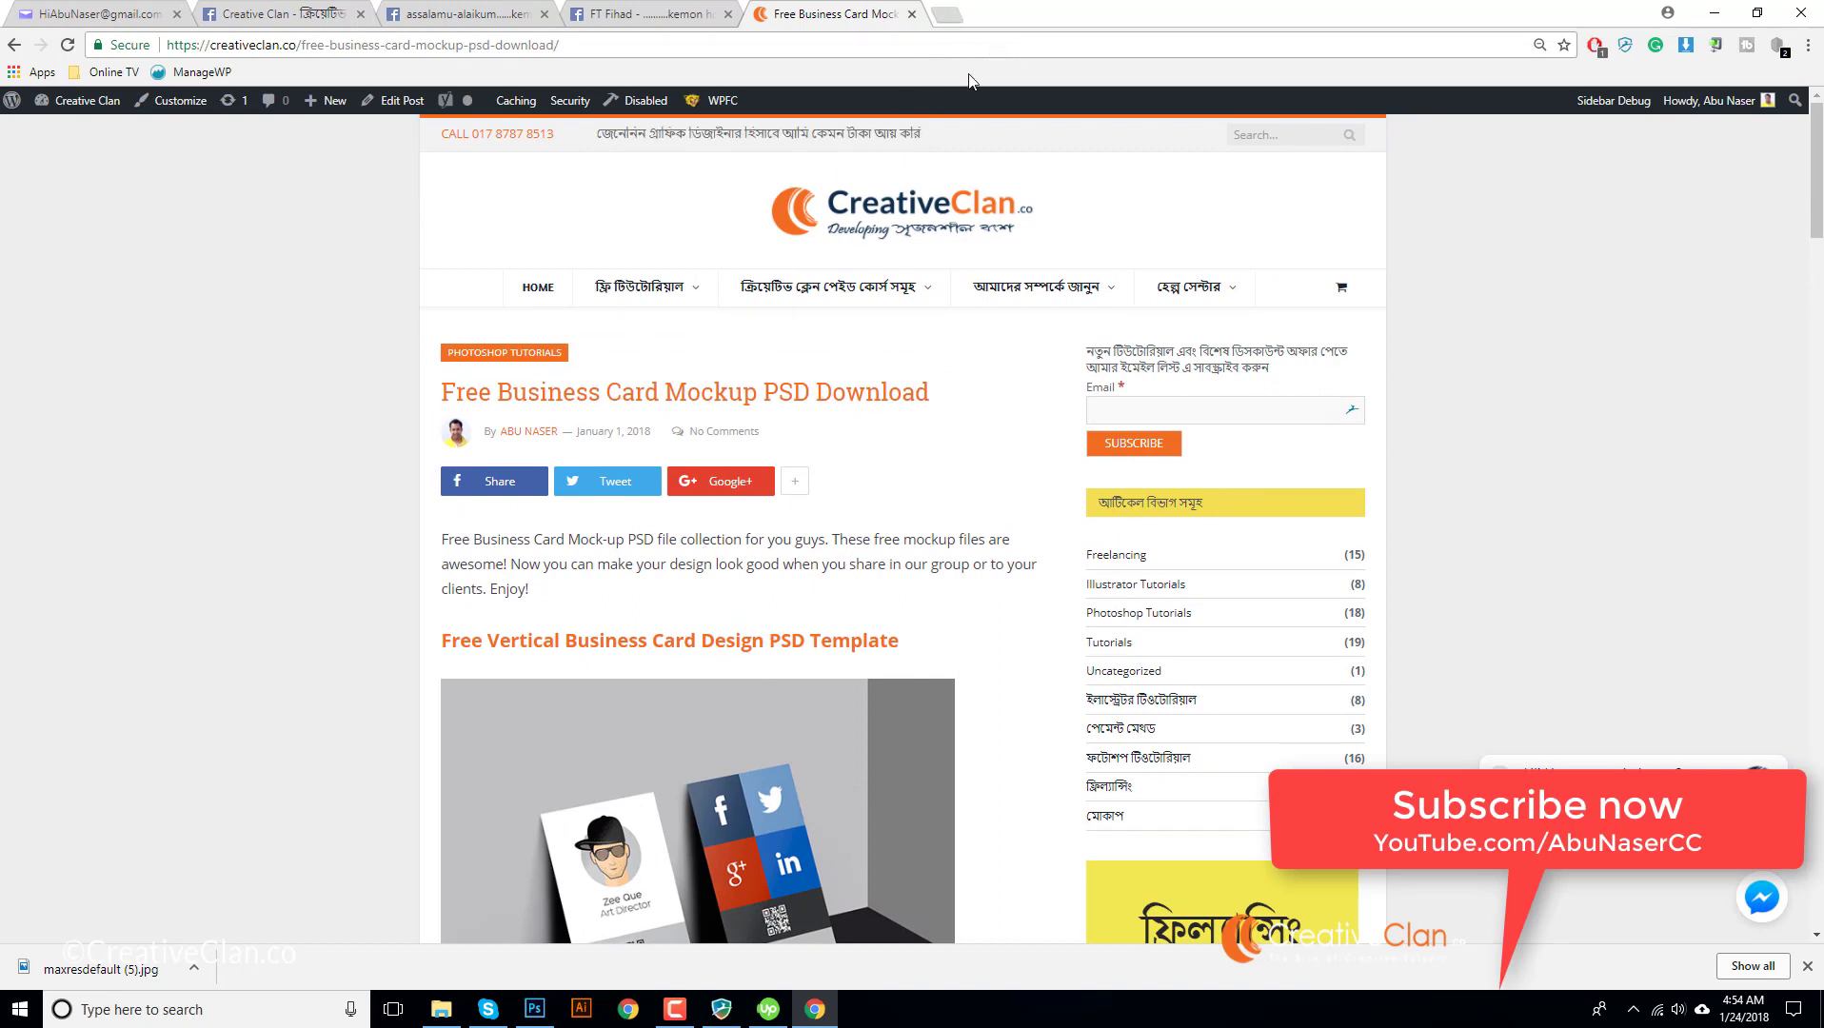
- Google 'Flyer mockup psd' and open the Designscrazed result in a background tab
{"action": "left_click", "coordinate": [955, 23]}
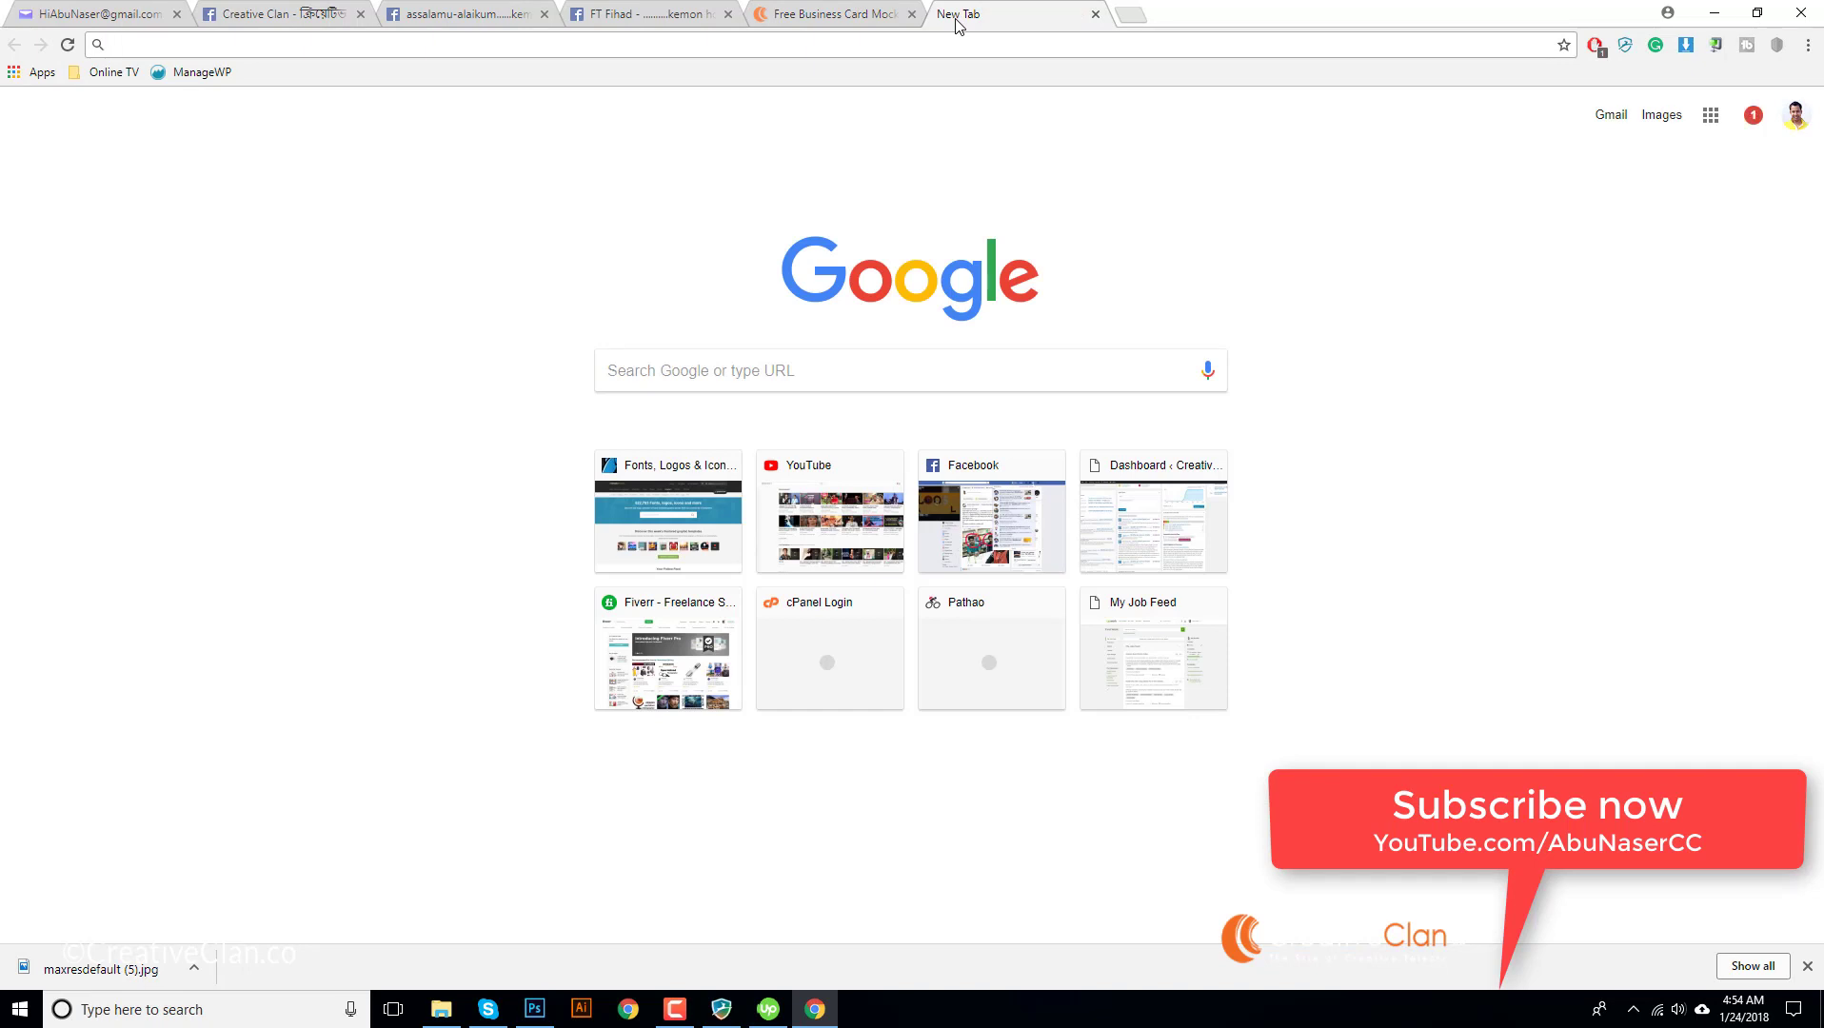
{"action": "type", "text": "Flyer mo"}
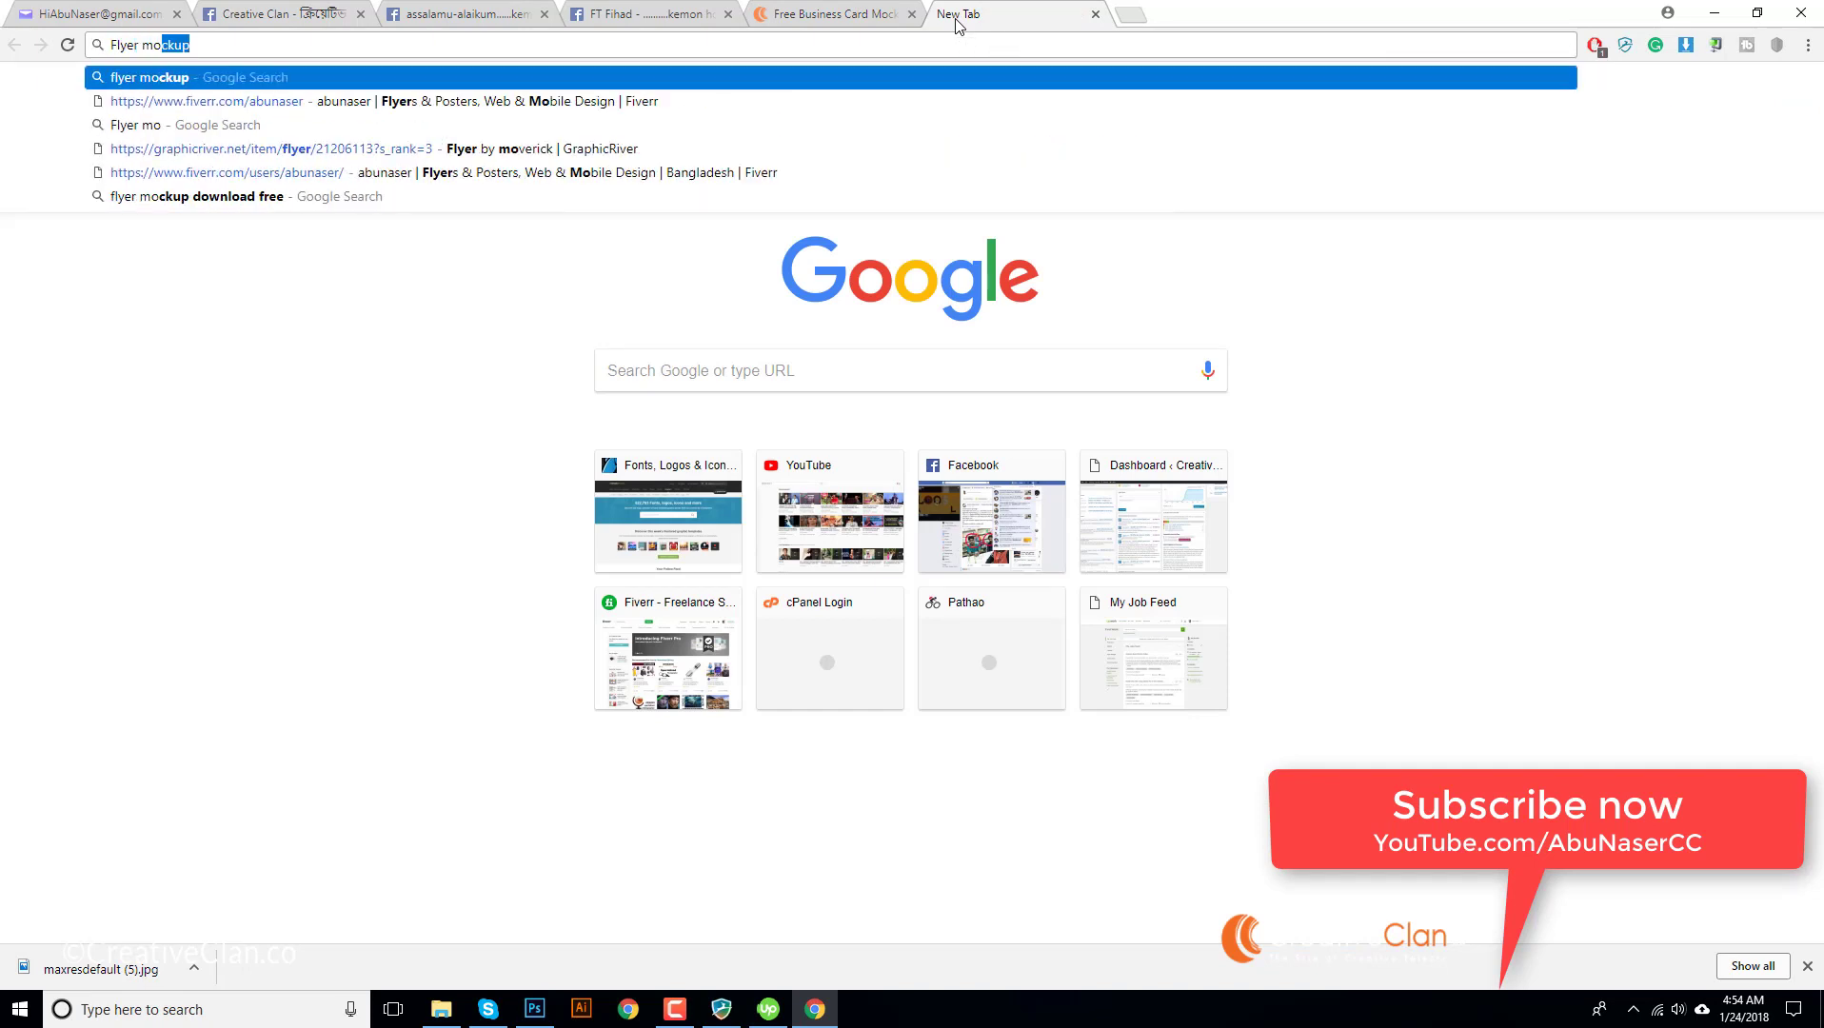
{"action": "type", "text": "ckup "}
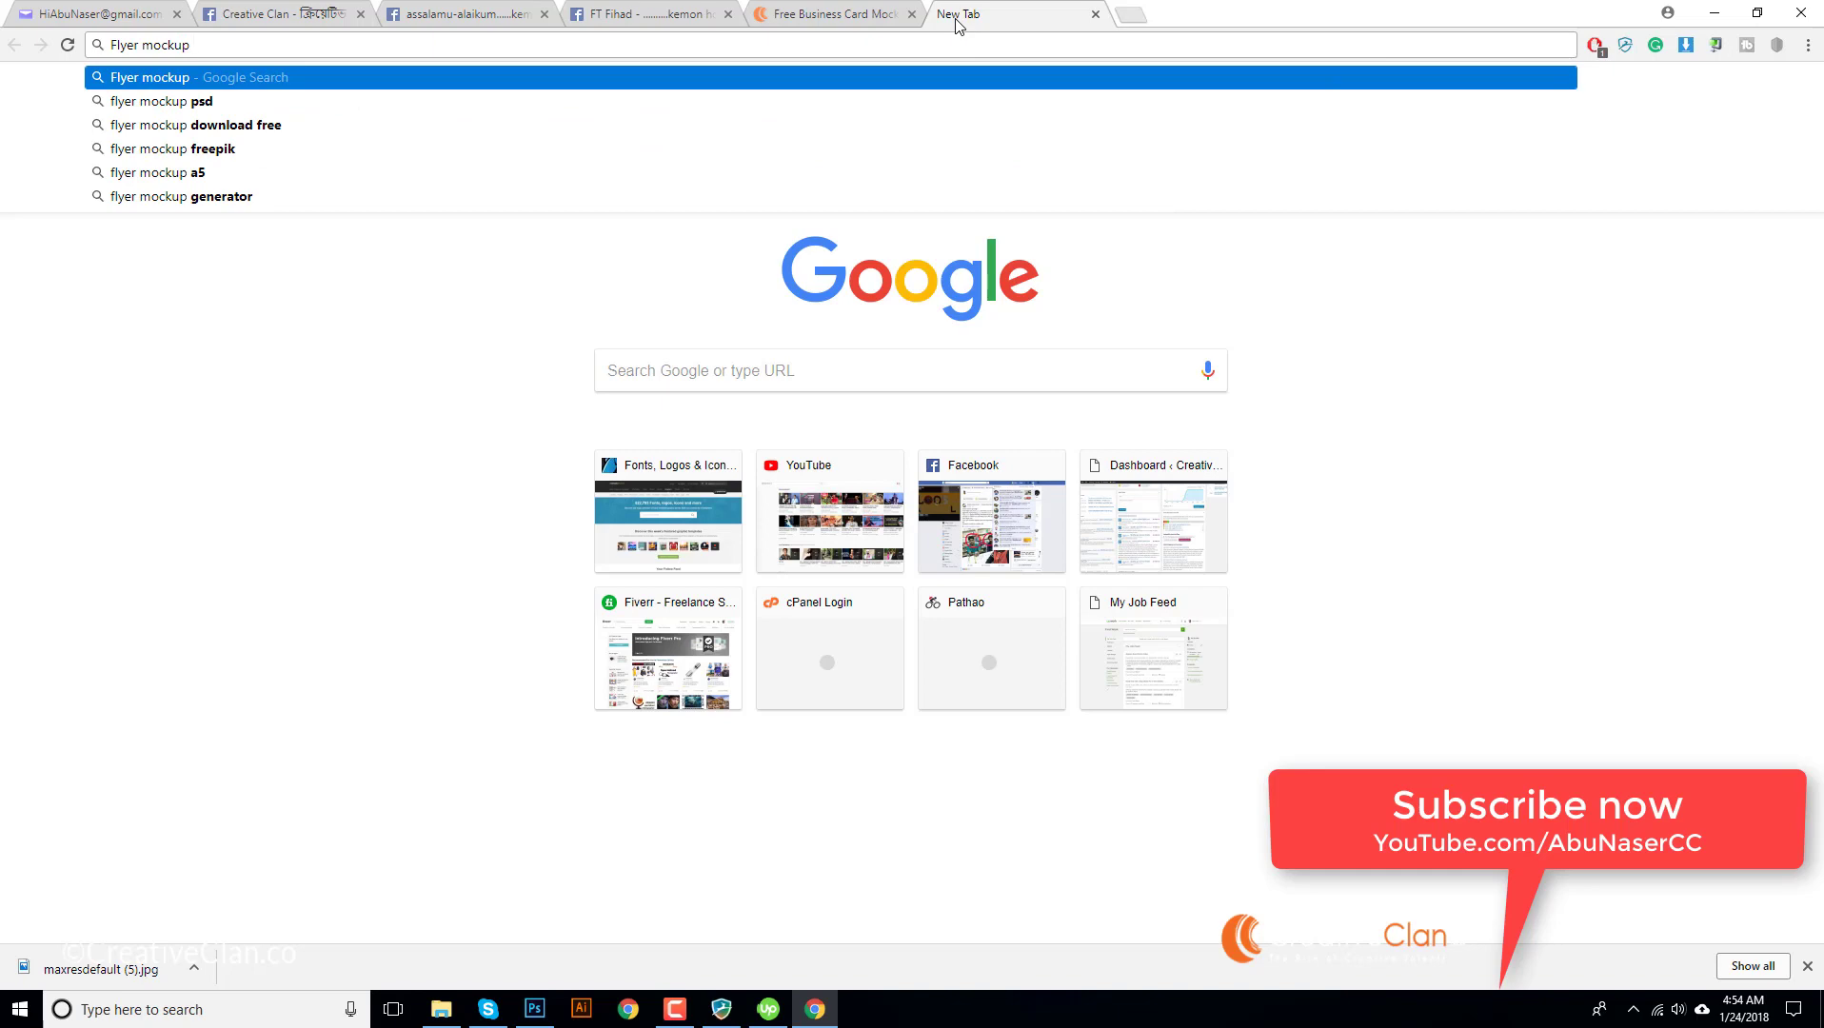
{"action": "type", "text": "psd"}
{"action": "key", "text": "Return"}
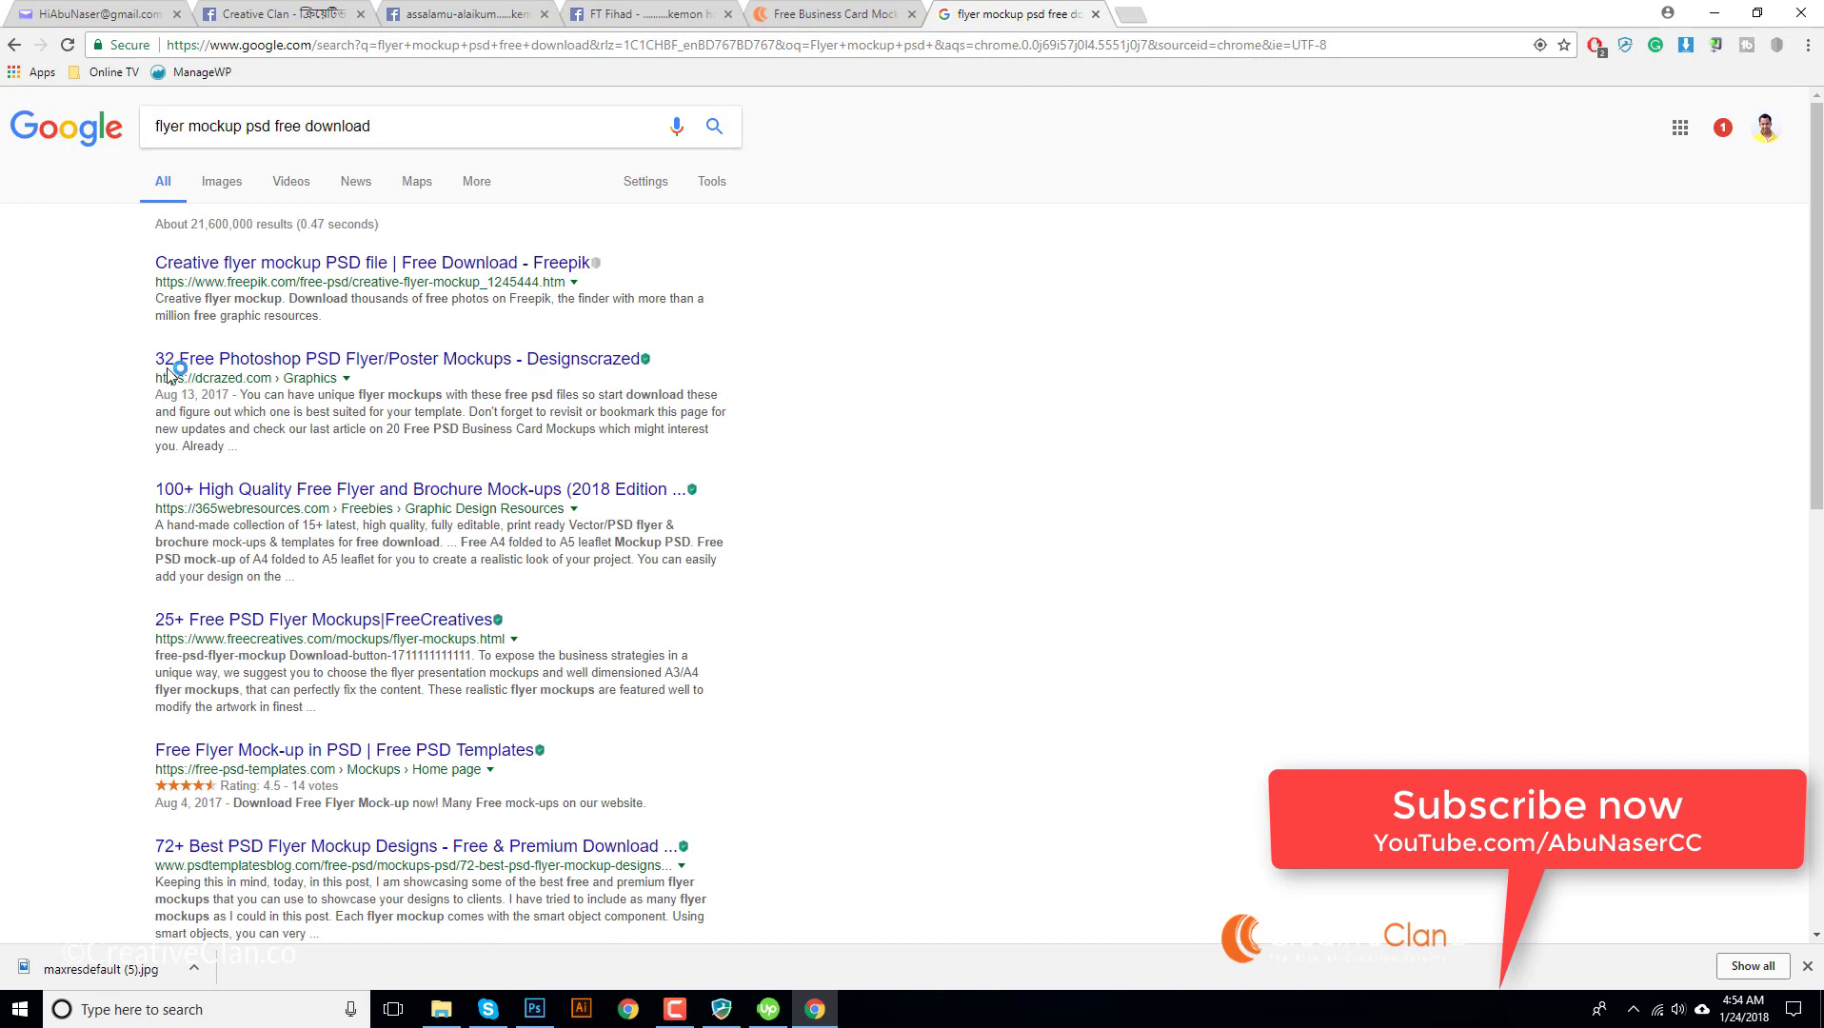
{"action": "middle_click", "coordinate": [416, 368]}
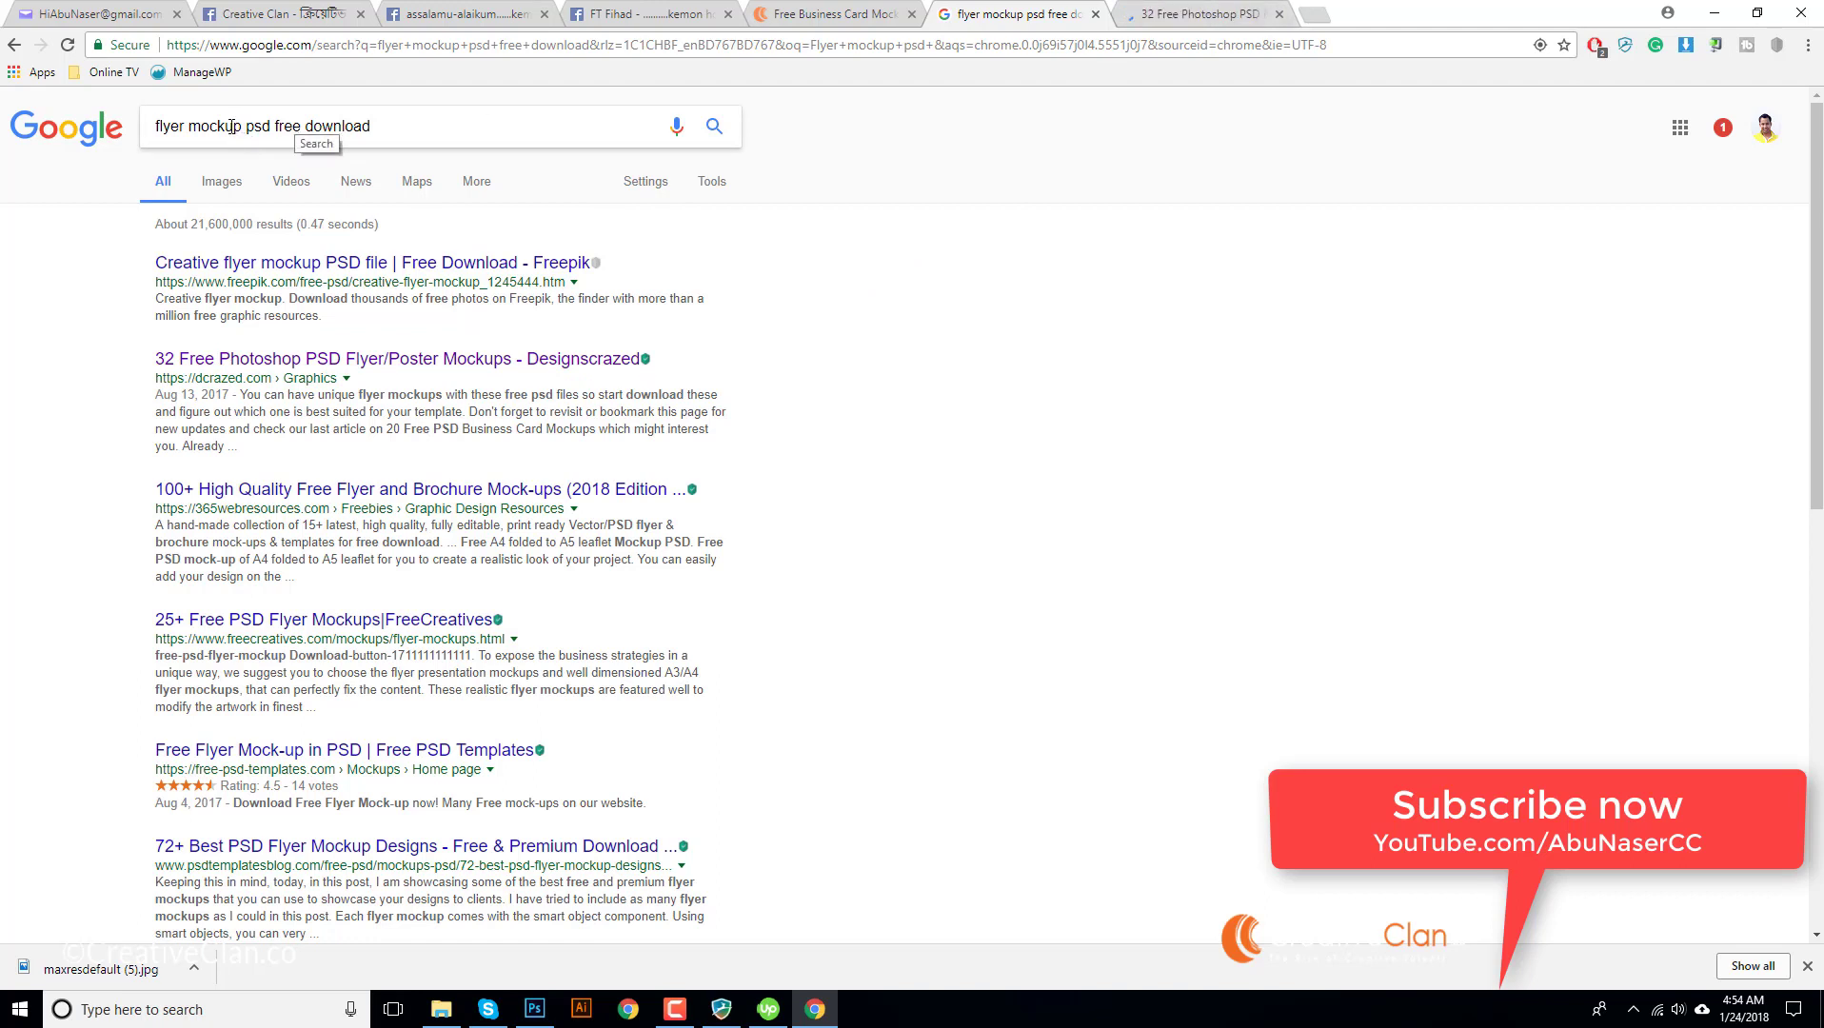
- Change the search to 'brochure mockup psd' and look over the results
{"action": "left_click_drag", "start_coordinate": [187, 125], "coordinate": [142, 131]}
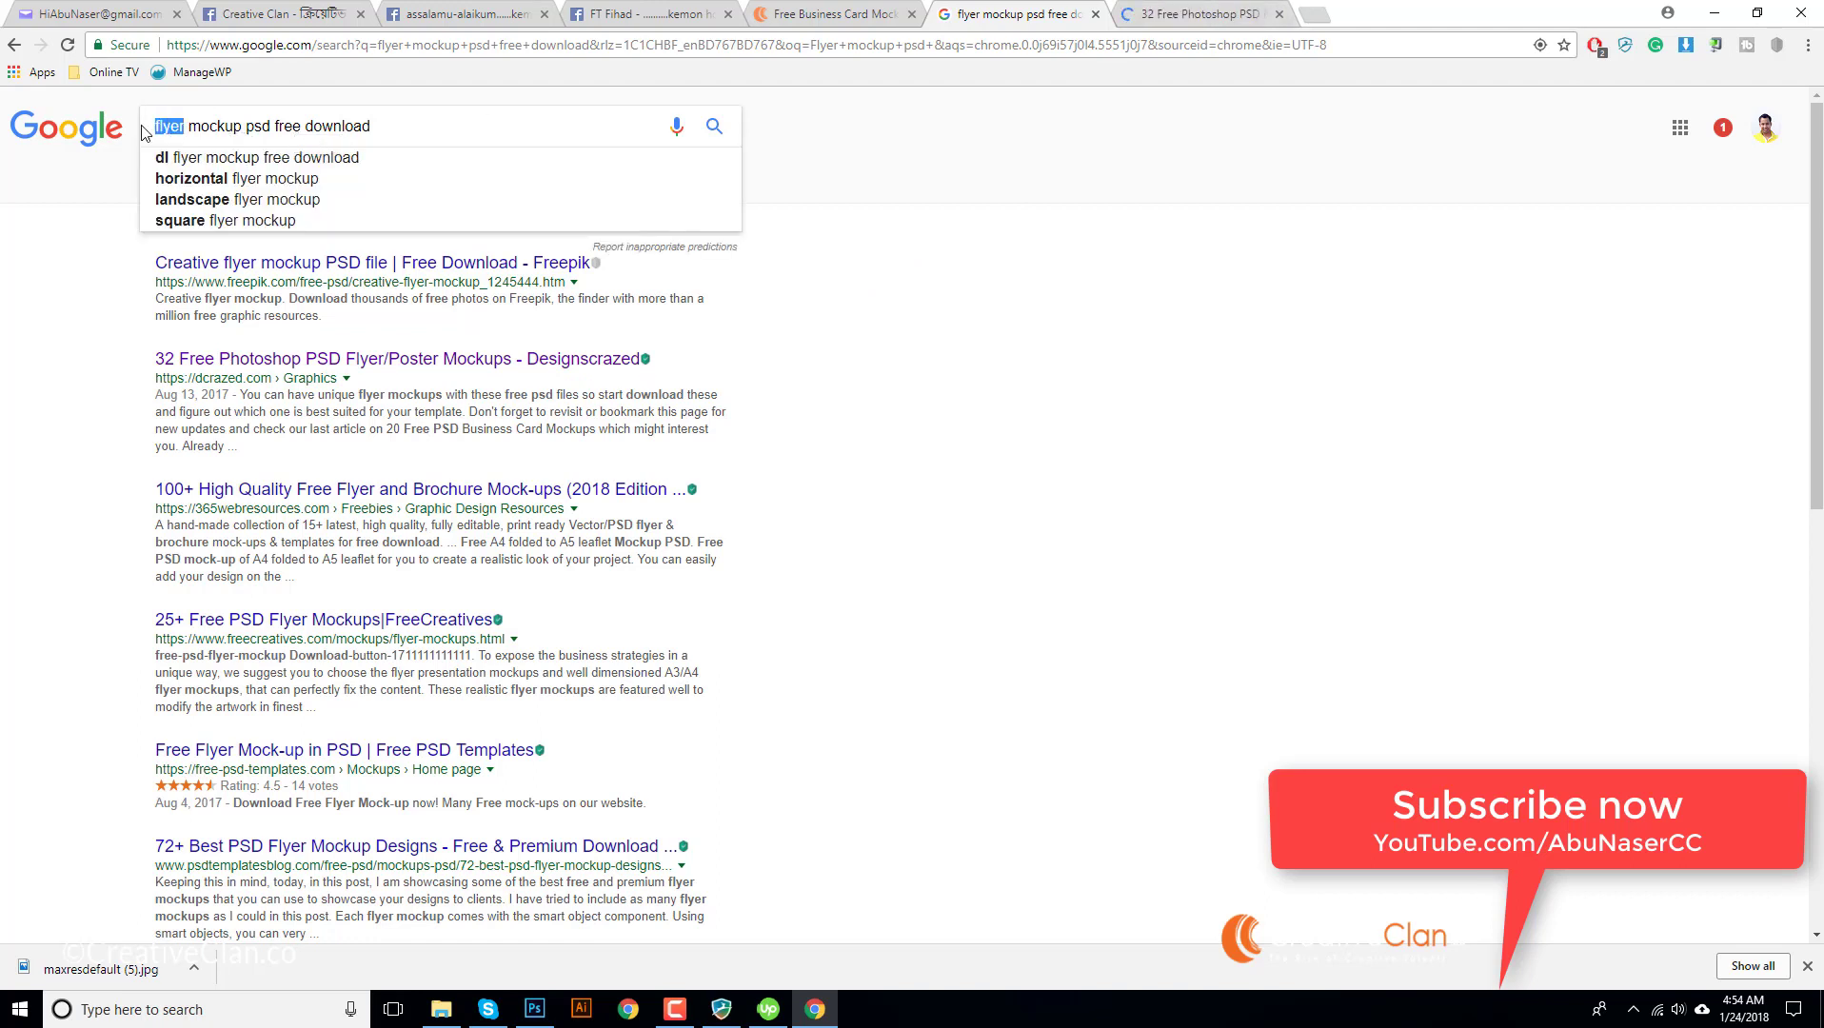
{"action": "type", "text": "brochure"}
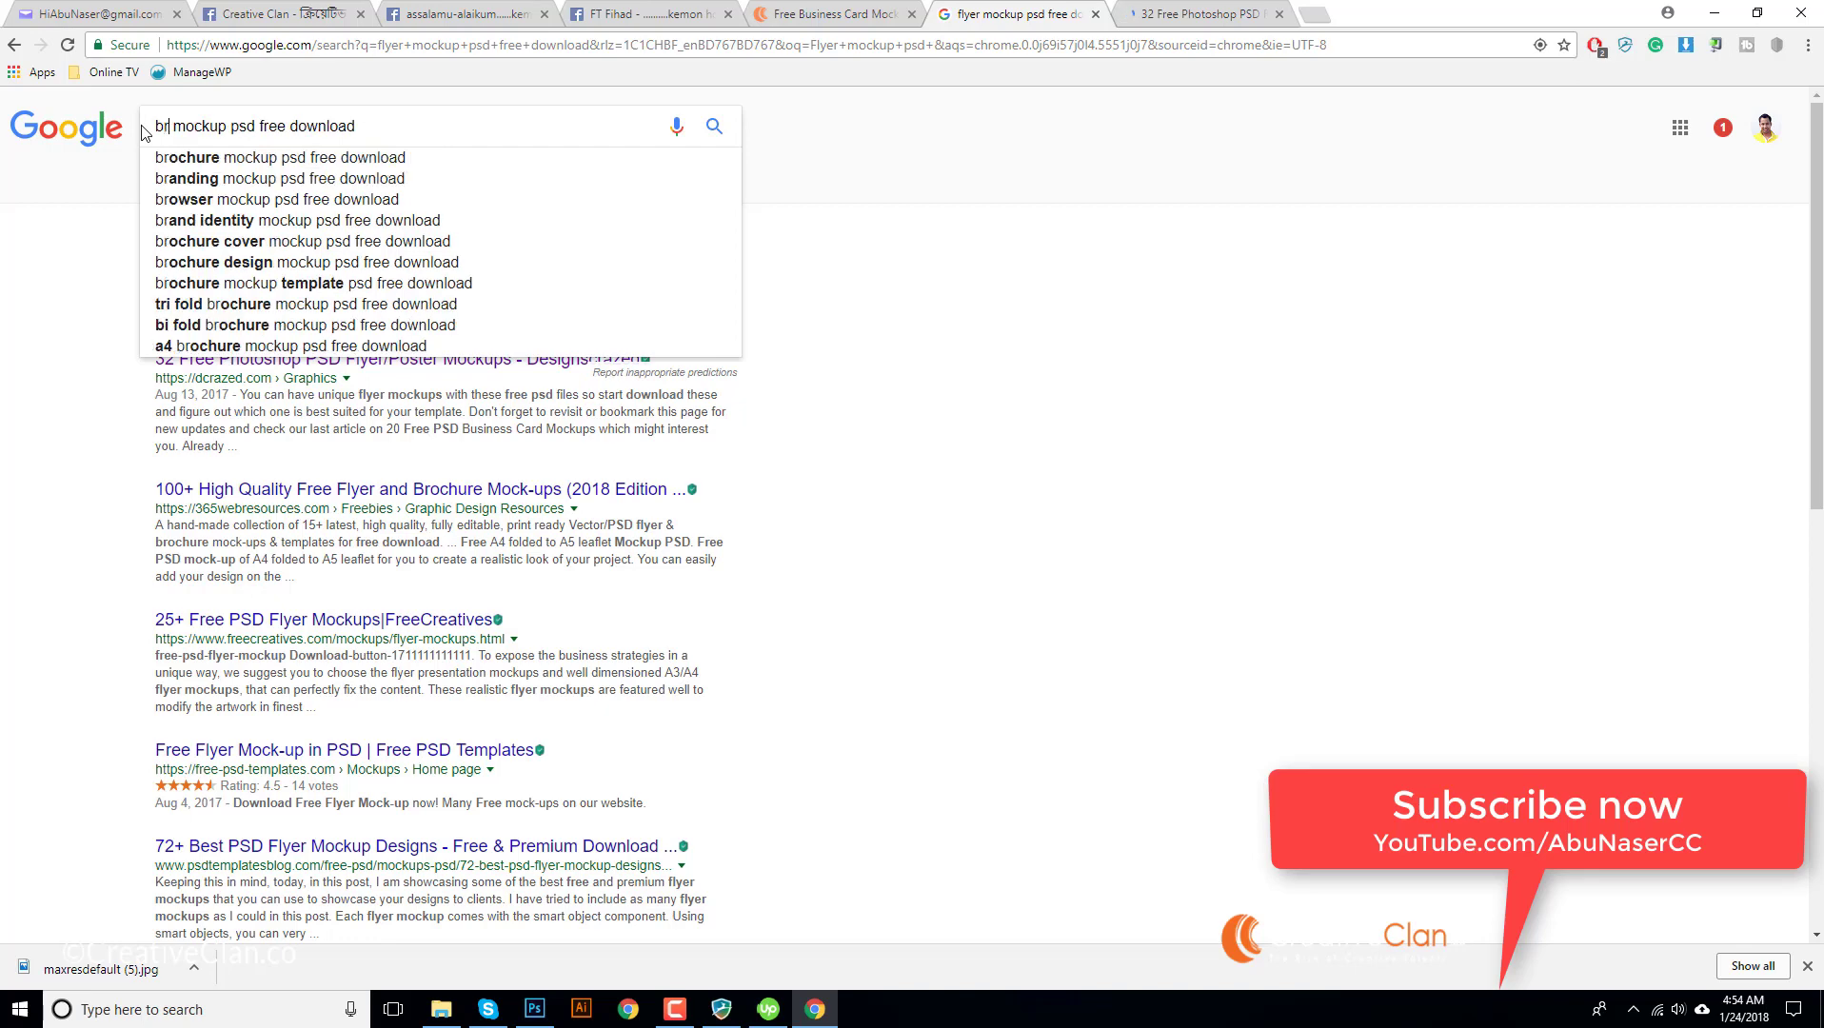
{"action": "key", "text": "Return"}
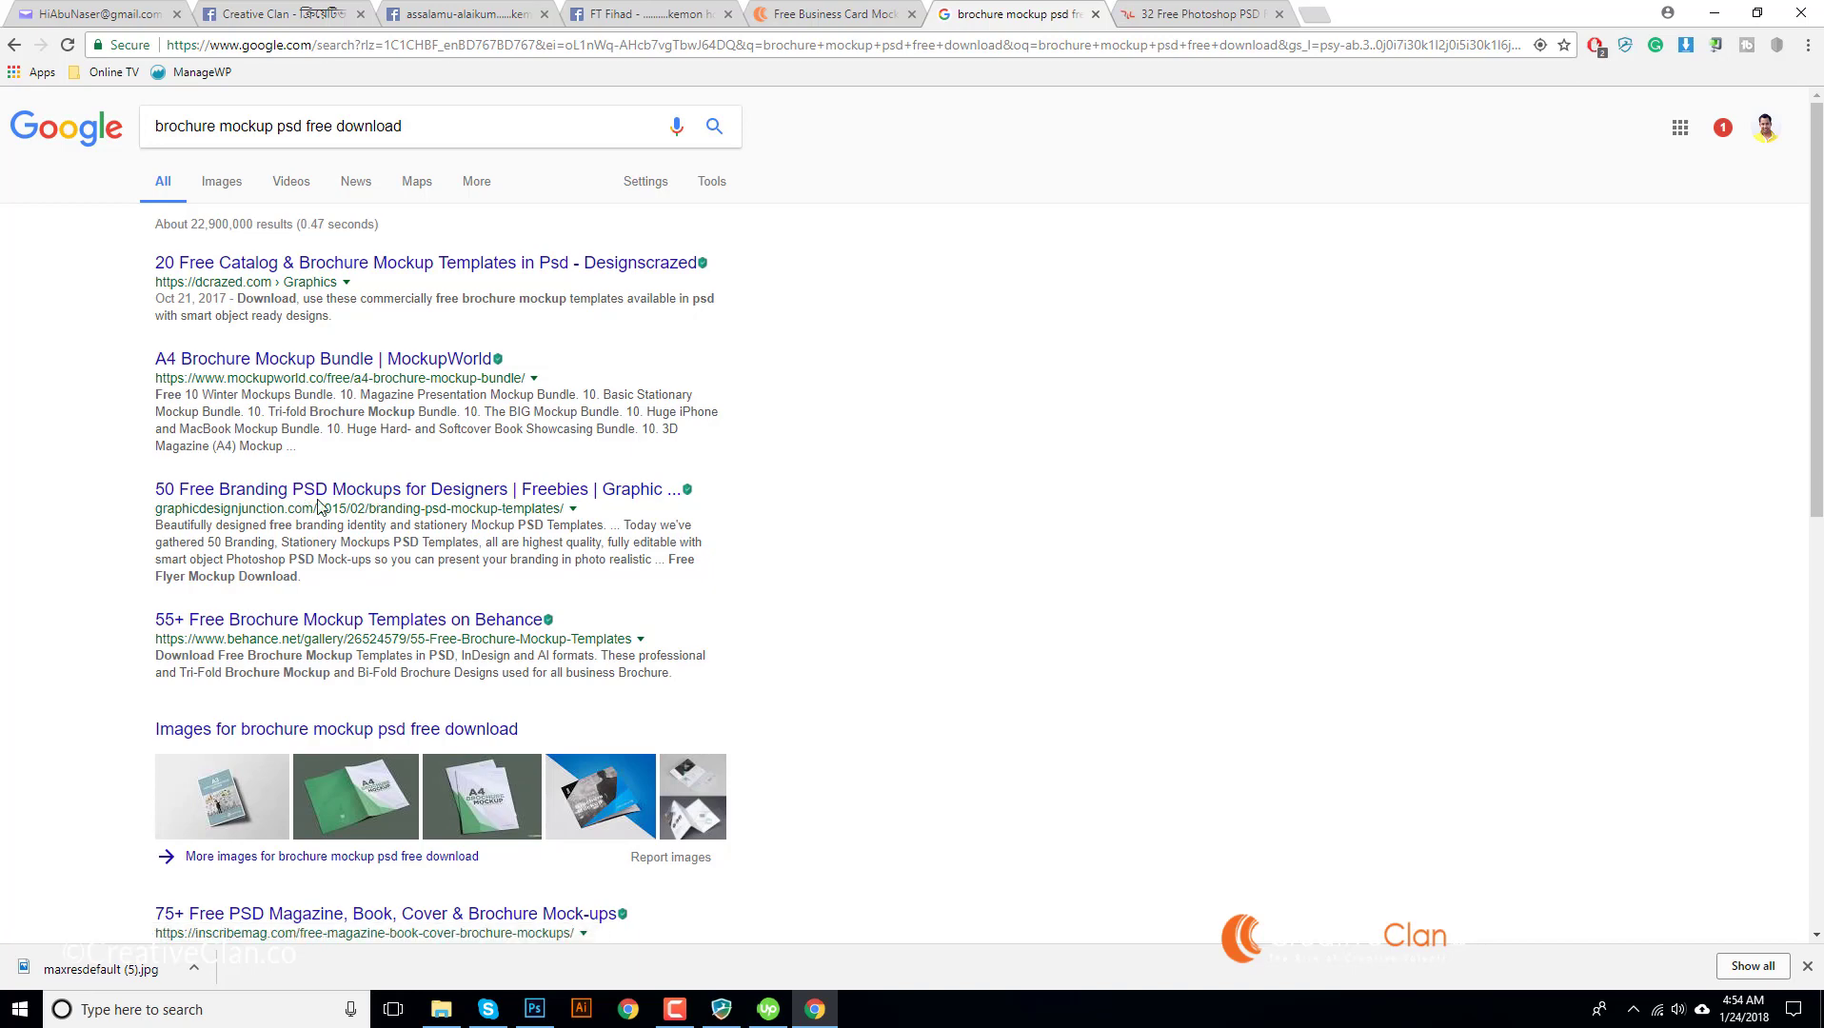
{"action": "scroll", "coordinate": [470, 505], "scroll_direction": "down", "scroll_amount": 2}
{"action": "scroll", "coordinate": [376, 470], "scroll_direction": "up", "scroll_amount": 2}
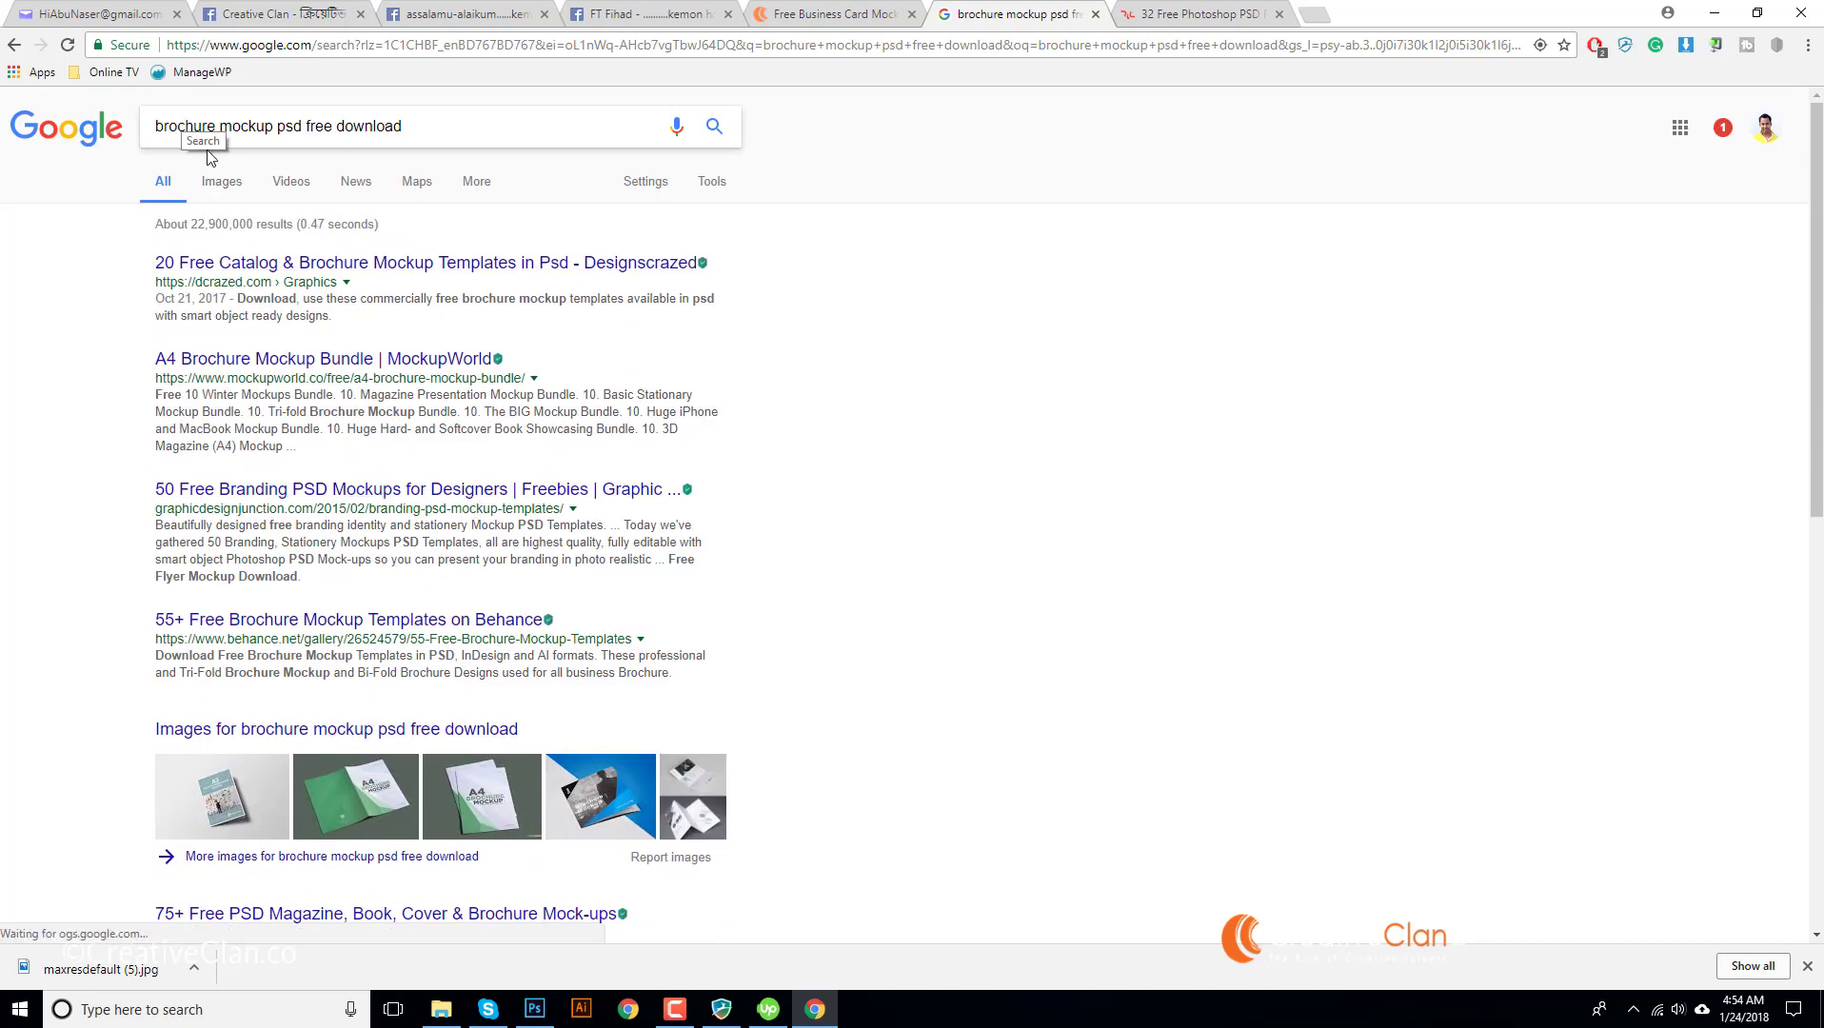
- Scroll through the '32 Free Photoshop PSD Flyer/Poster Mockups' article to the poster mockups
{"action": "left_click", "coordinate": [1131, 11]}
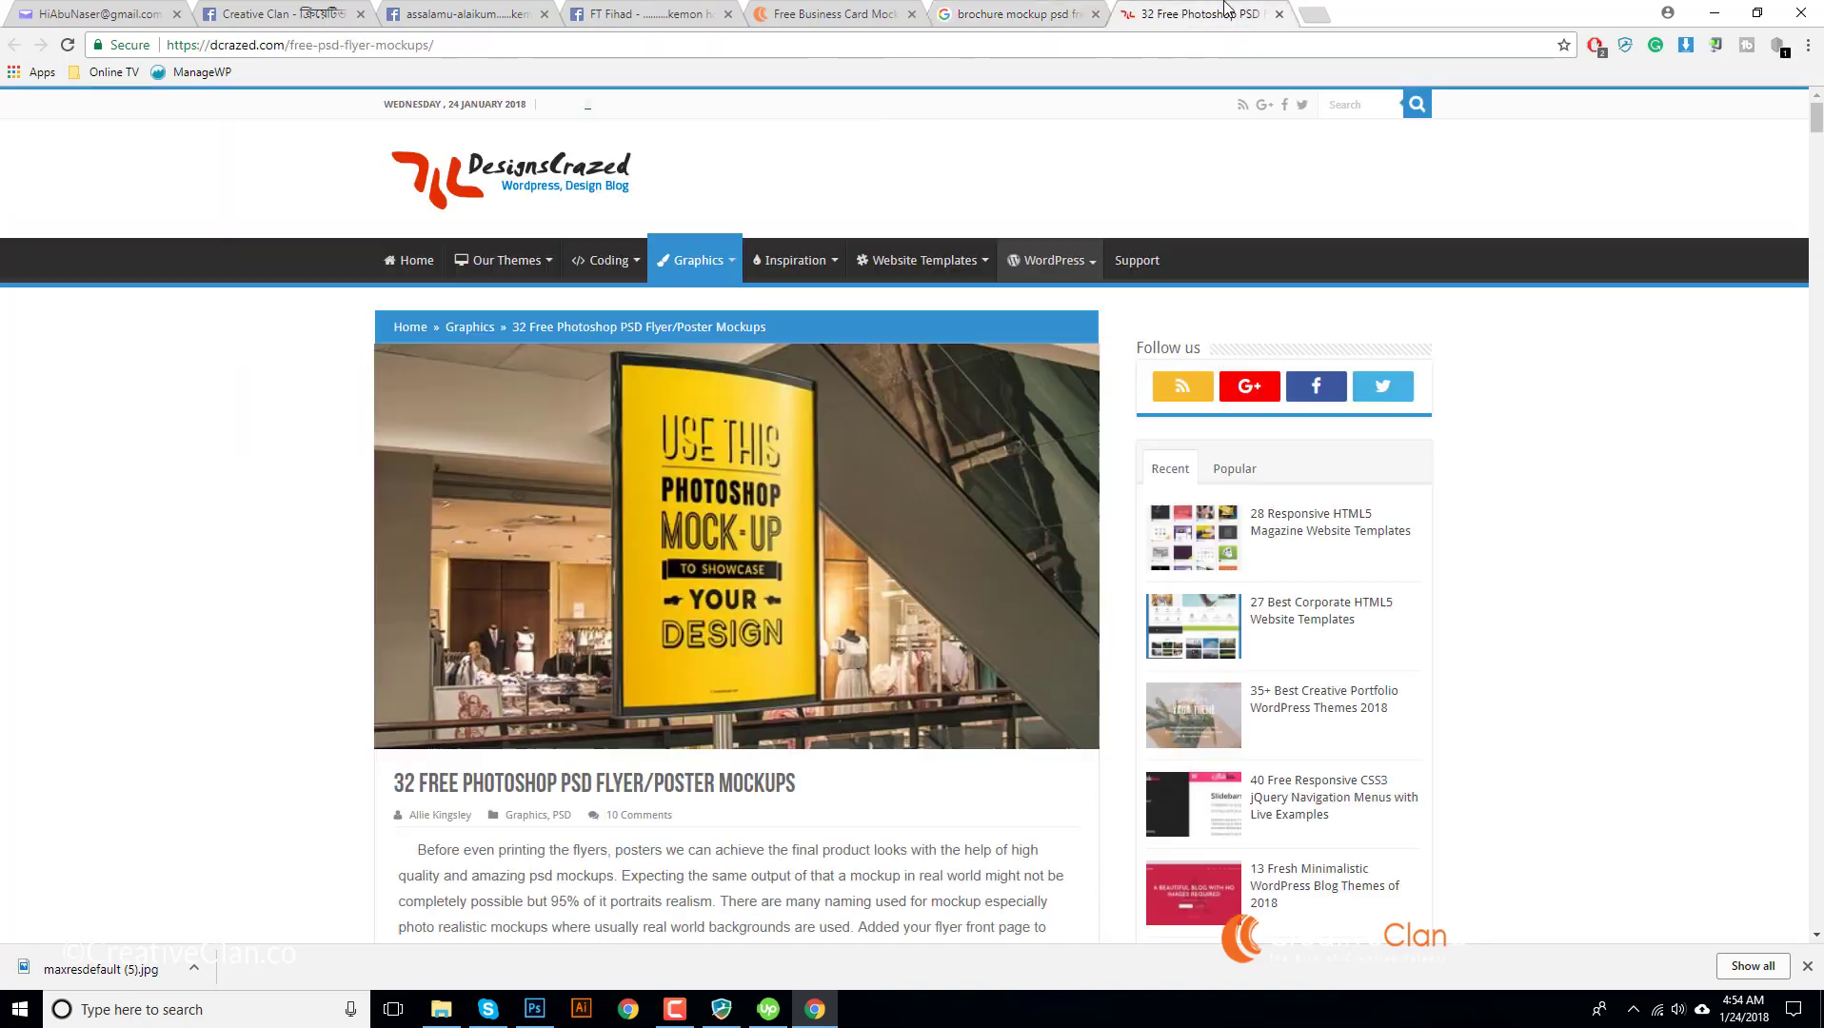
{"action": "scroll", "coordinate": [706, 642], "scroll_direction": "down", "scroll_amount": 1}
{"action": "scroll", "coordinate": [707, 642], "scroll_direction": "down", "scroll_amount": 15}
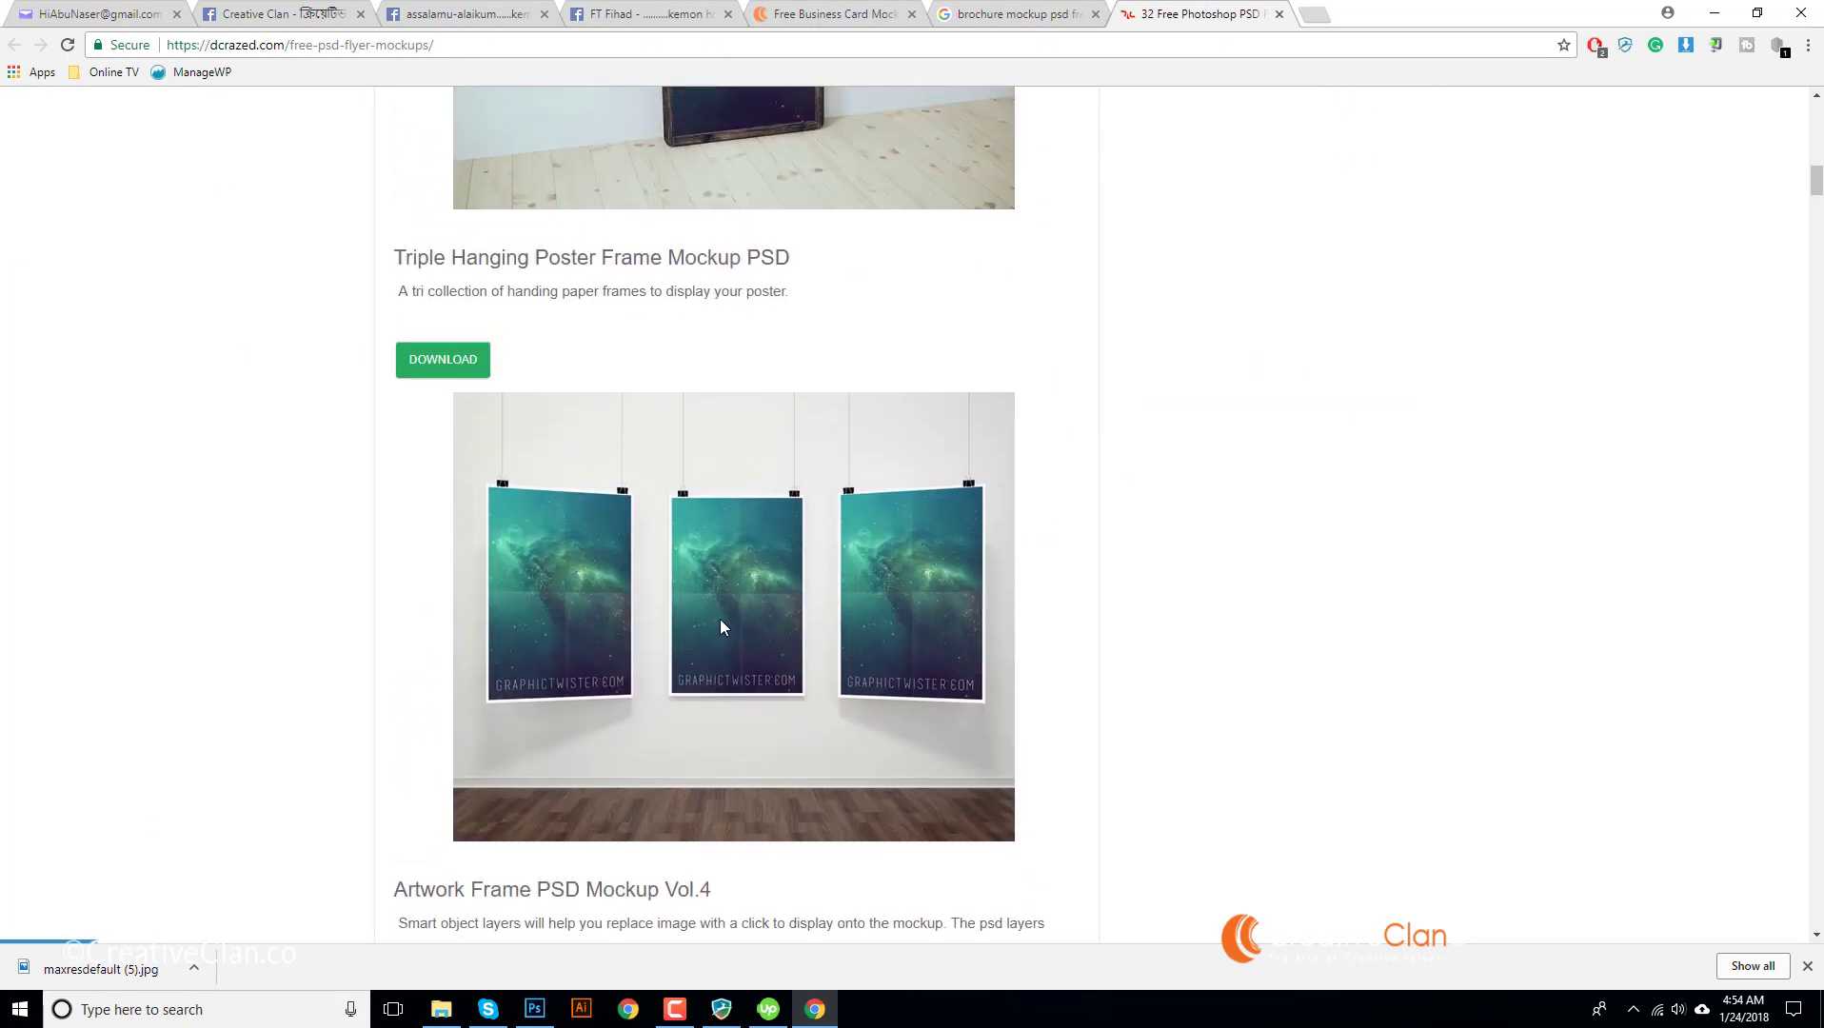
{"action": "scroll", "coordinate": [721, 621], "scroll_direction": "down", "scroll_amount": 20}
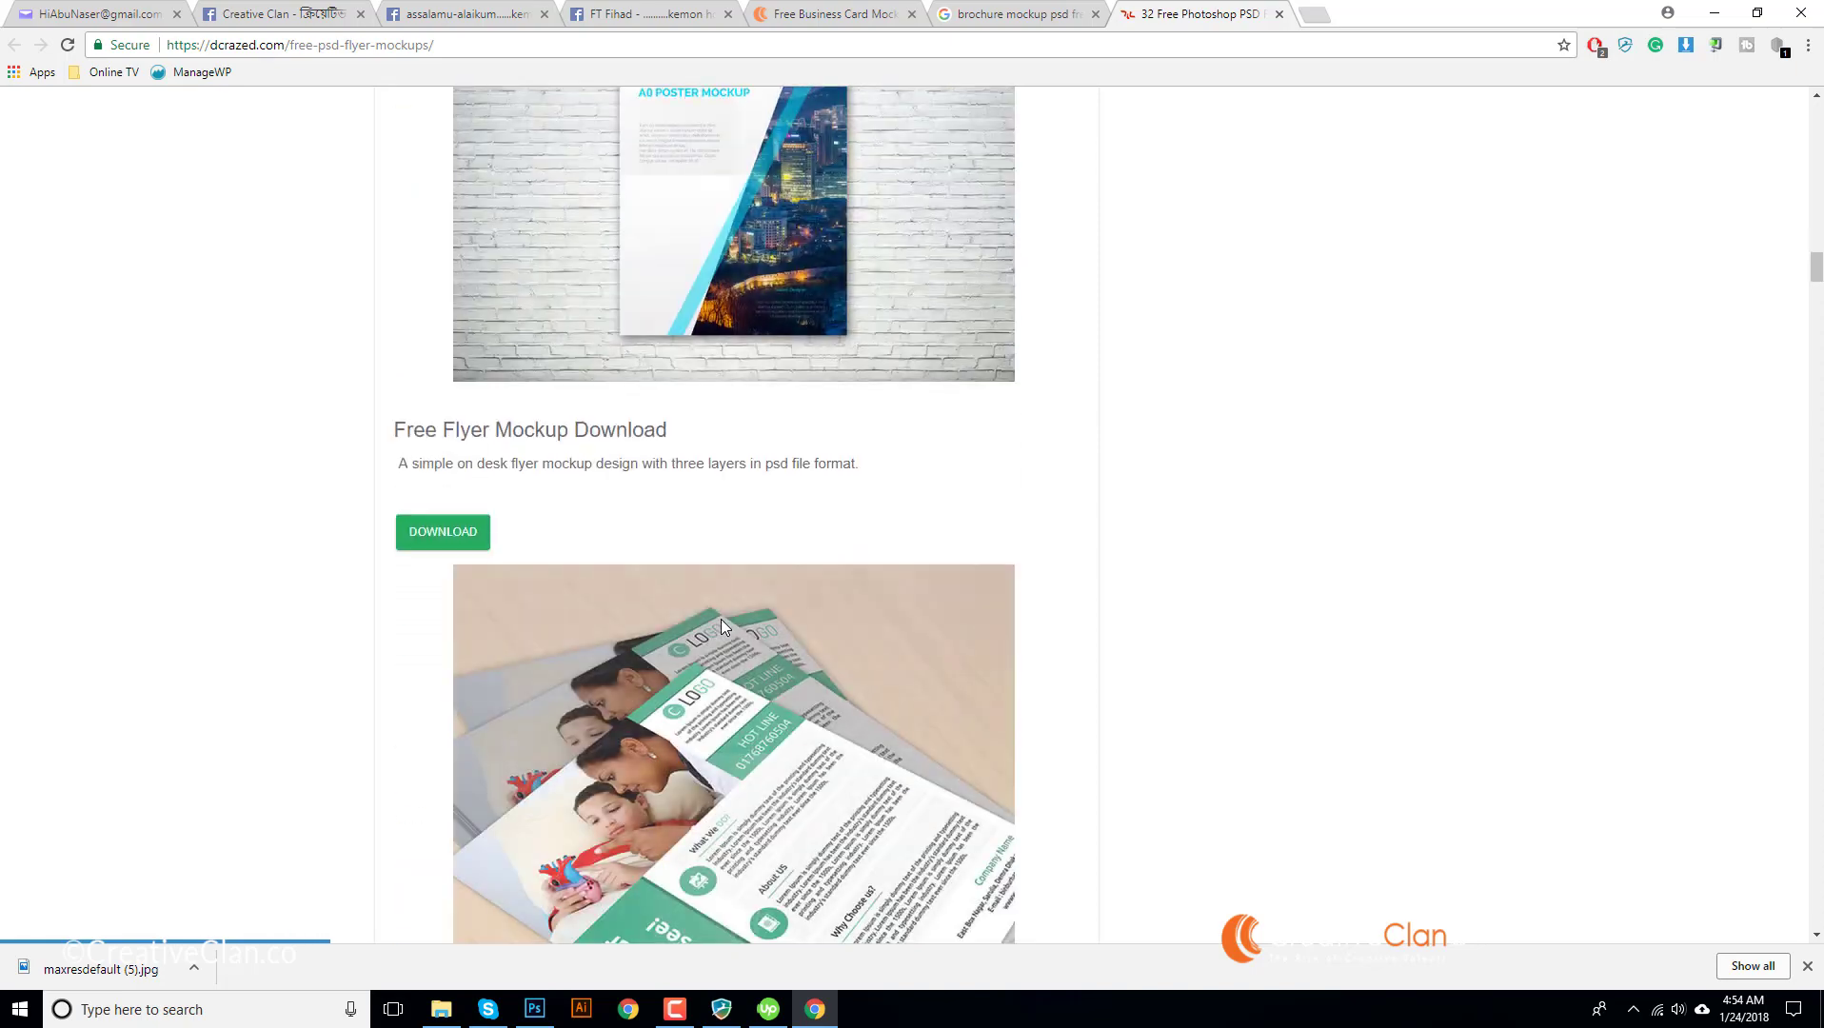
{"action": "scroll", "coordinate": [721, 627], "scroll_direction": "down", "scroll_amount": 15}
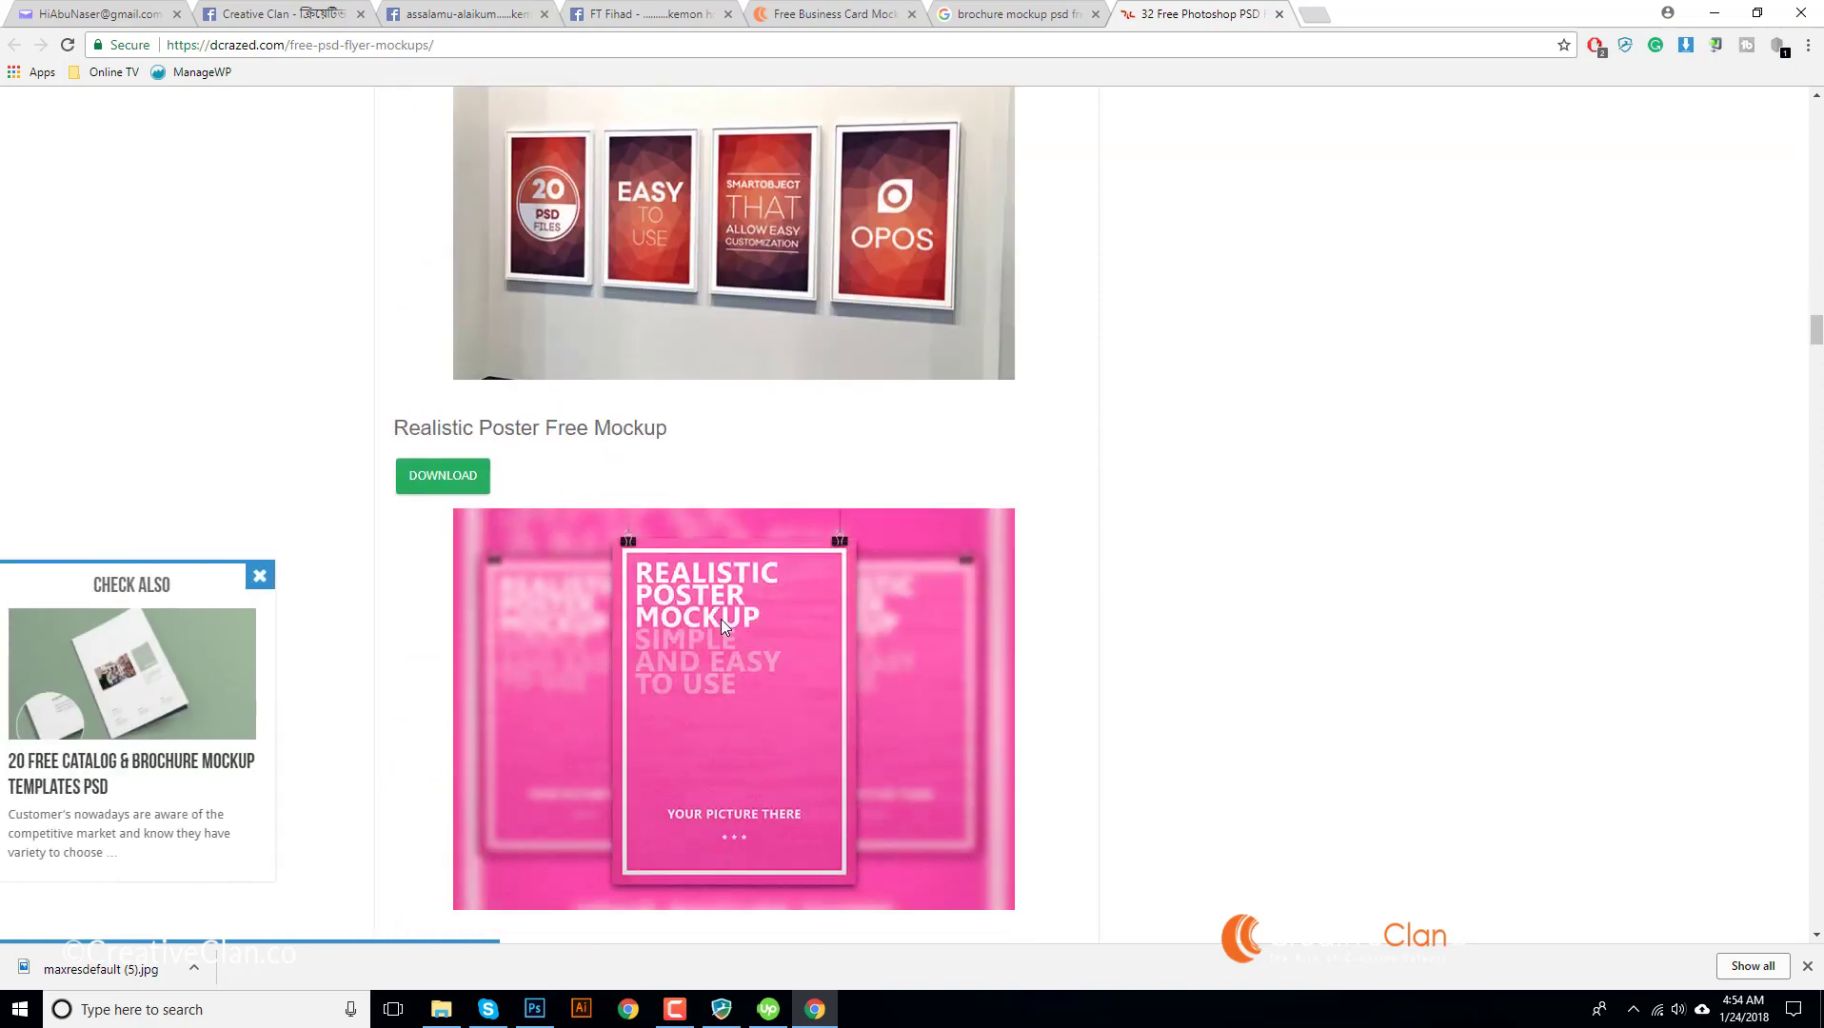
{"action": "scroll", "coordinate": [723, 623], "scroll_direction": "down", "scroll_amount": 14}
{"action": "scroll", "coordinate": [563, 552], "scroll_direction": "up", "scroll_amount": 6}
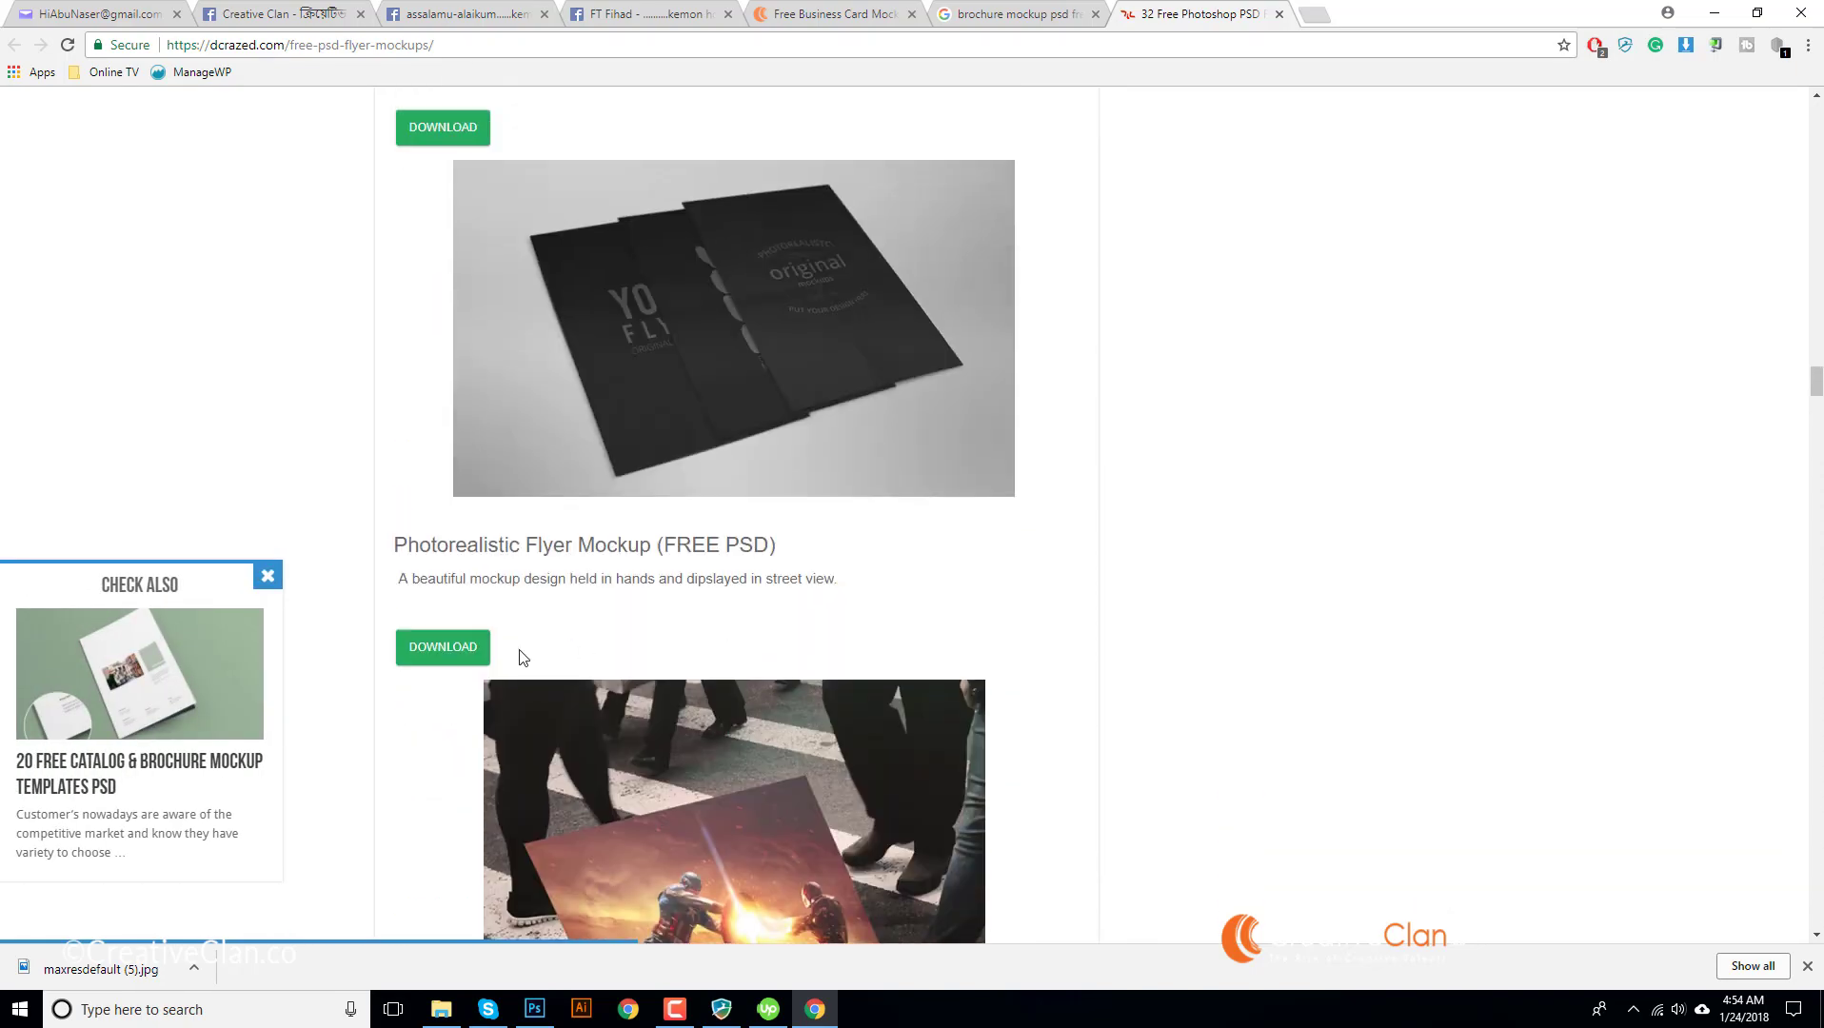
{"action": "scroll", "coordinate": [572, 547], "scroll_direction": "down", "scroll_amount": 12}
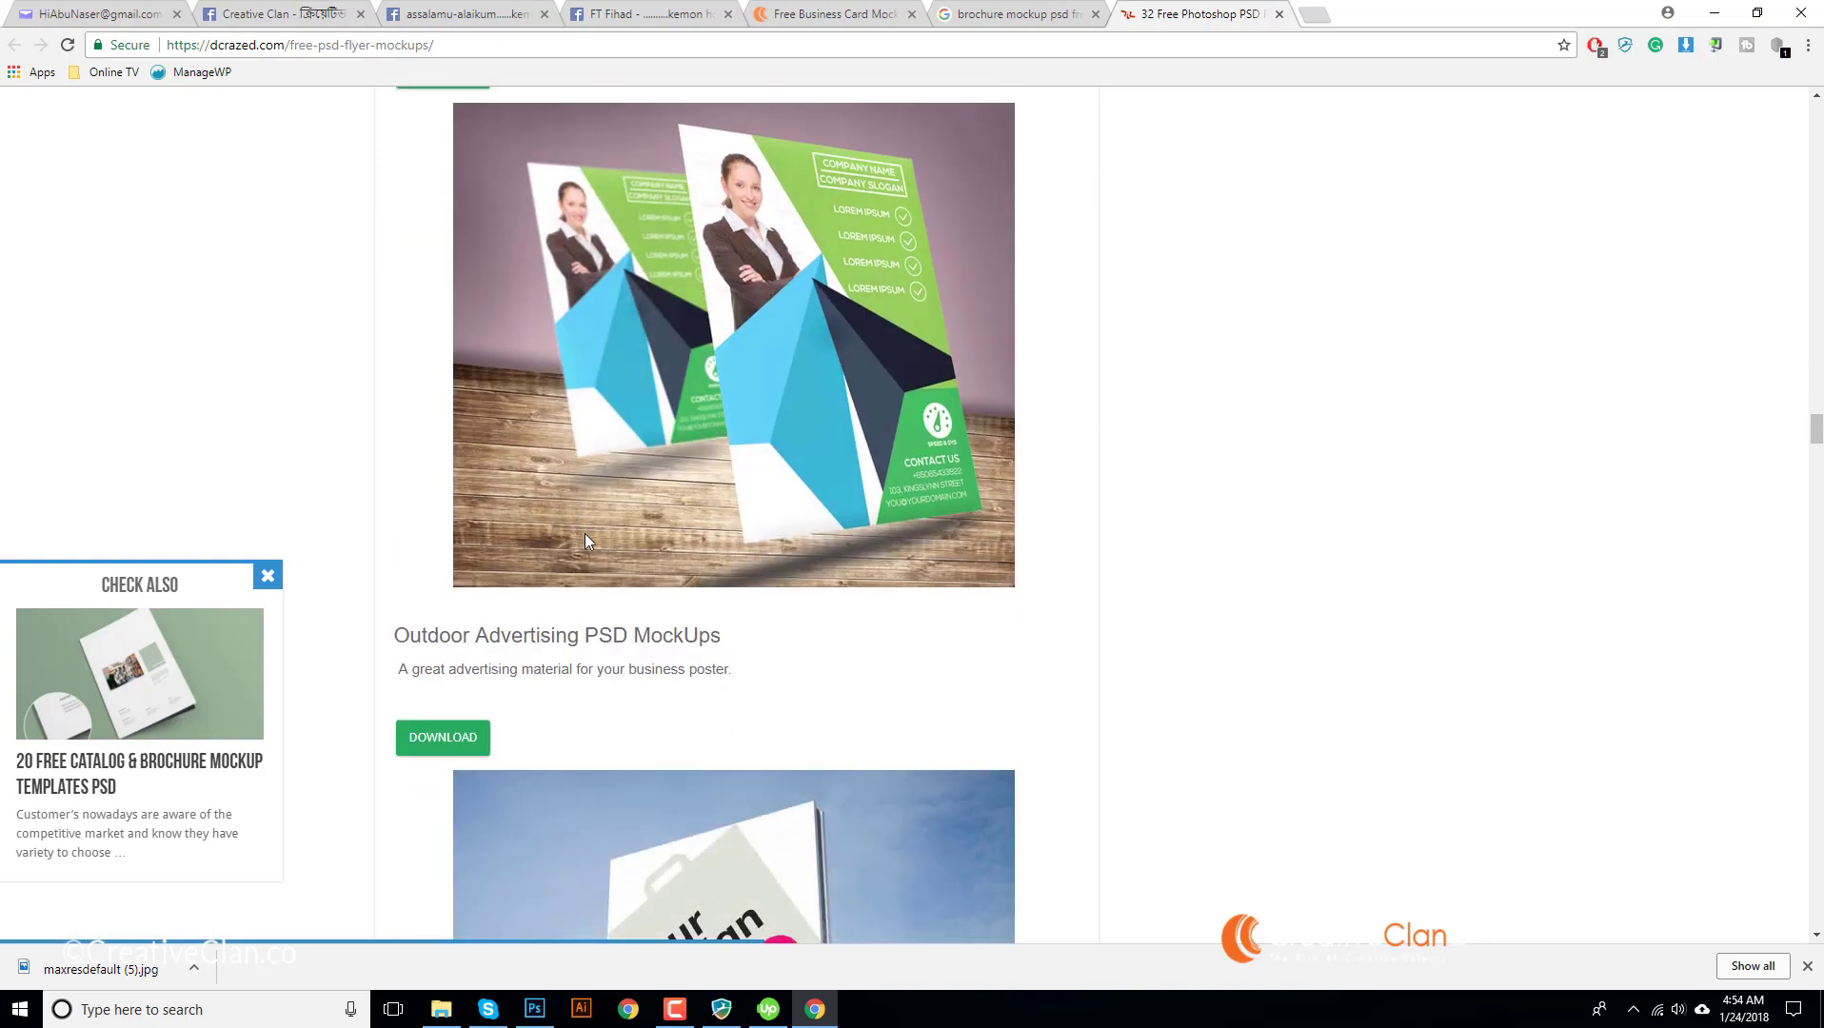
{"action": "scroll", "coordinate": [585, 541], "scroll_direction": "down", "scroll_amount": 8}
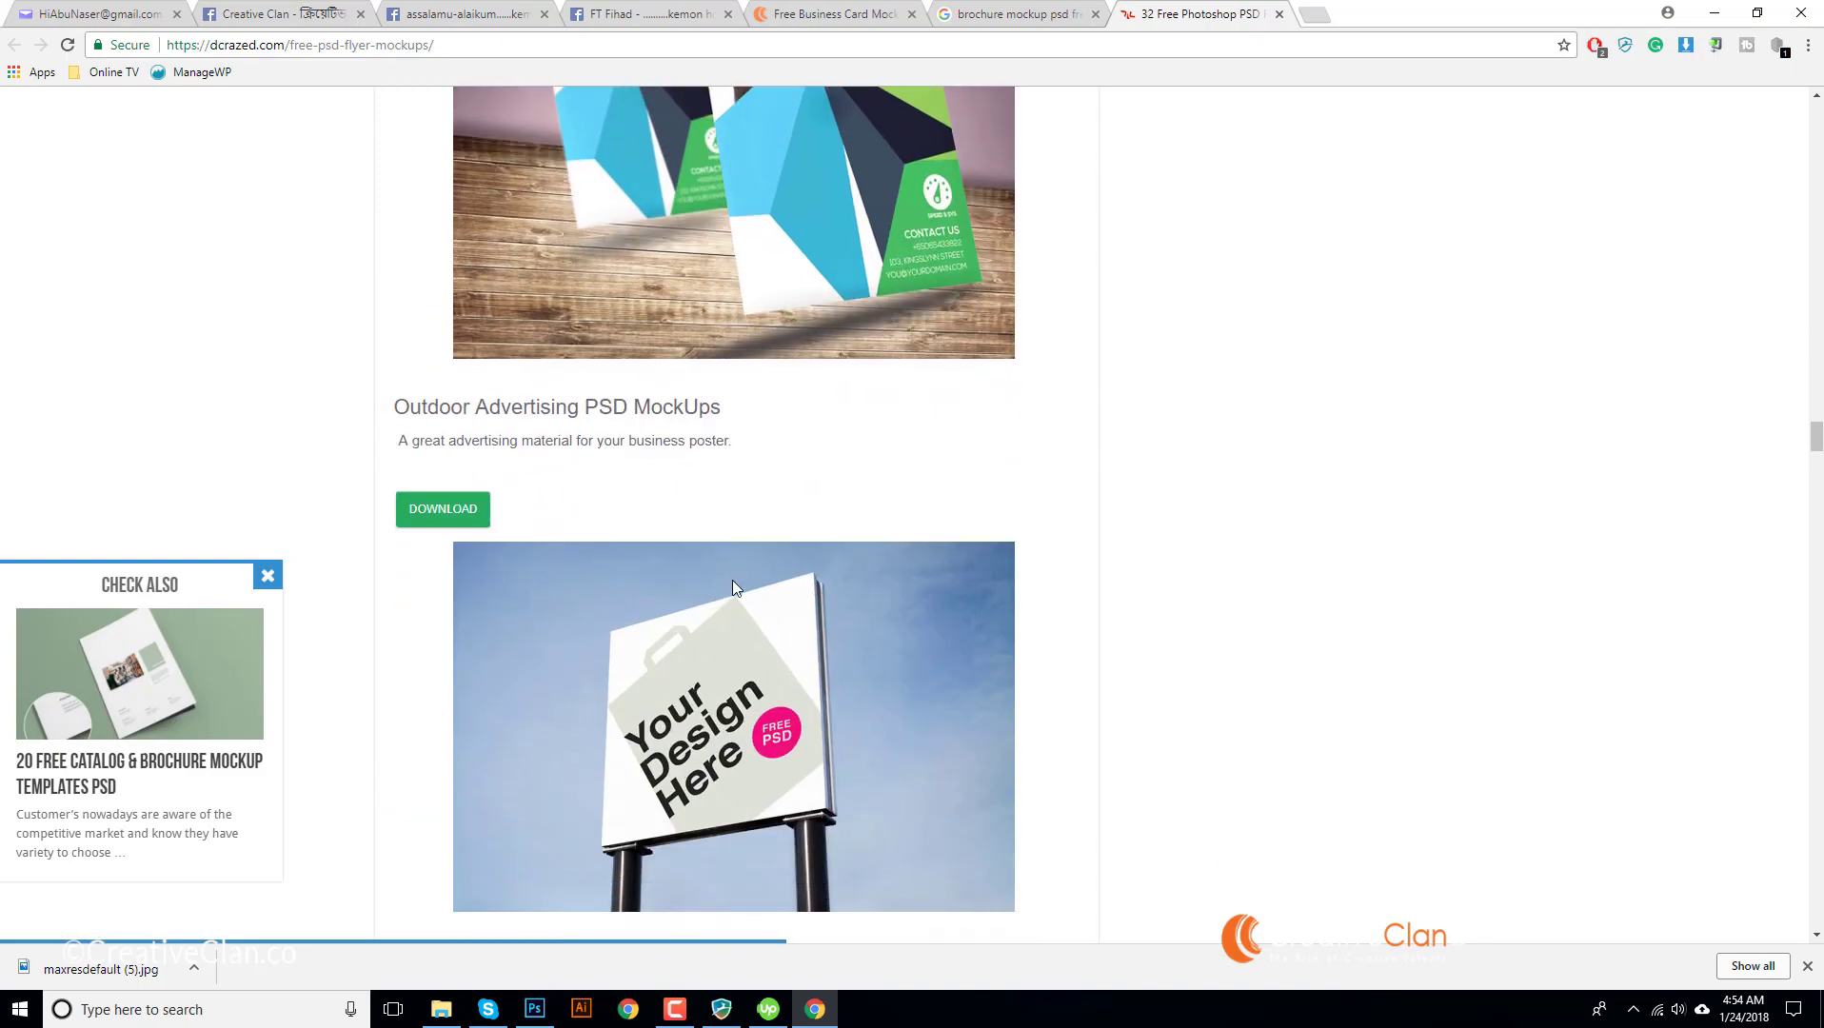
{"action": "scroll", "coordinate": [737, 587], "scroll_direction": "down", "scroll_amount": 6}
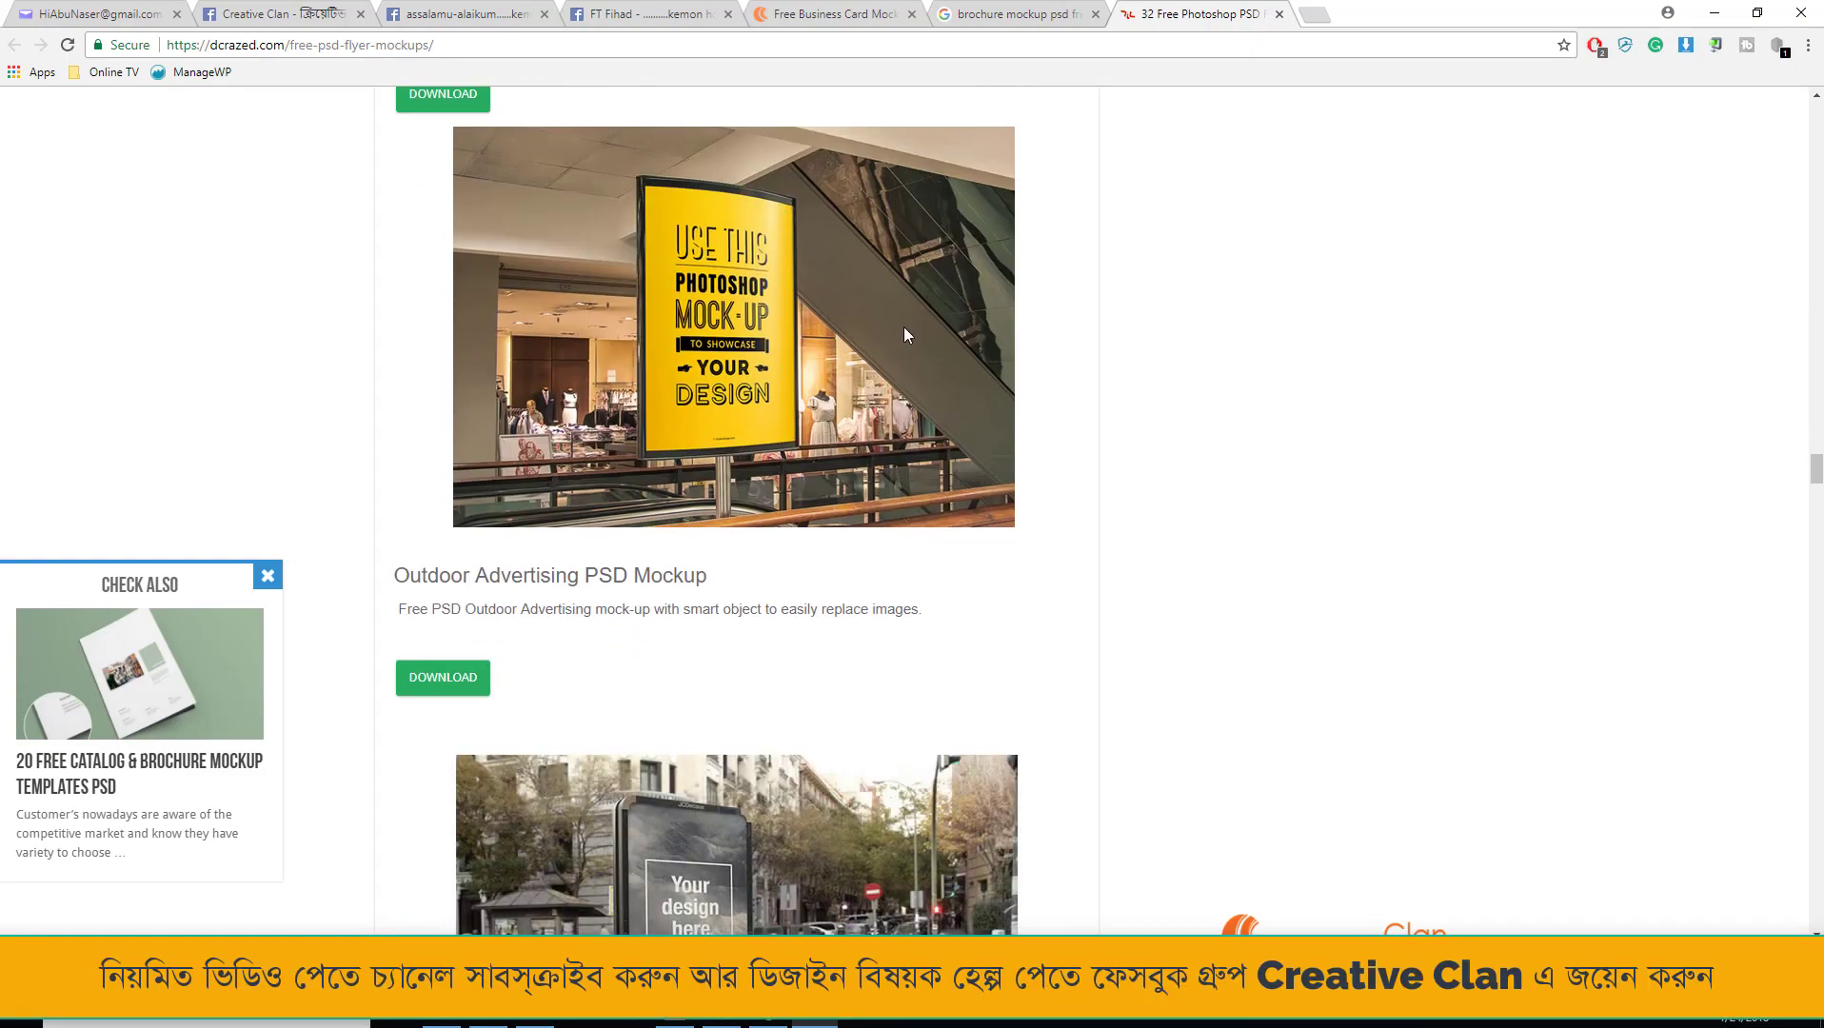
{"action": "scroll", "coordinate": [721, 390], "scroll_direction": "down", "scroll_amount": 4}
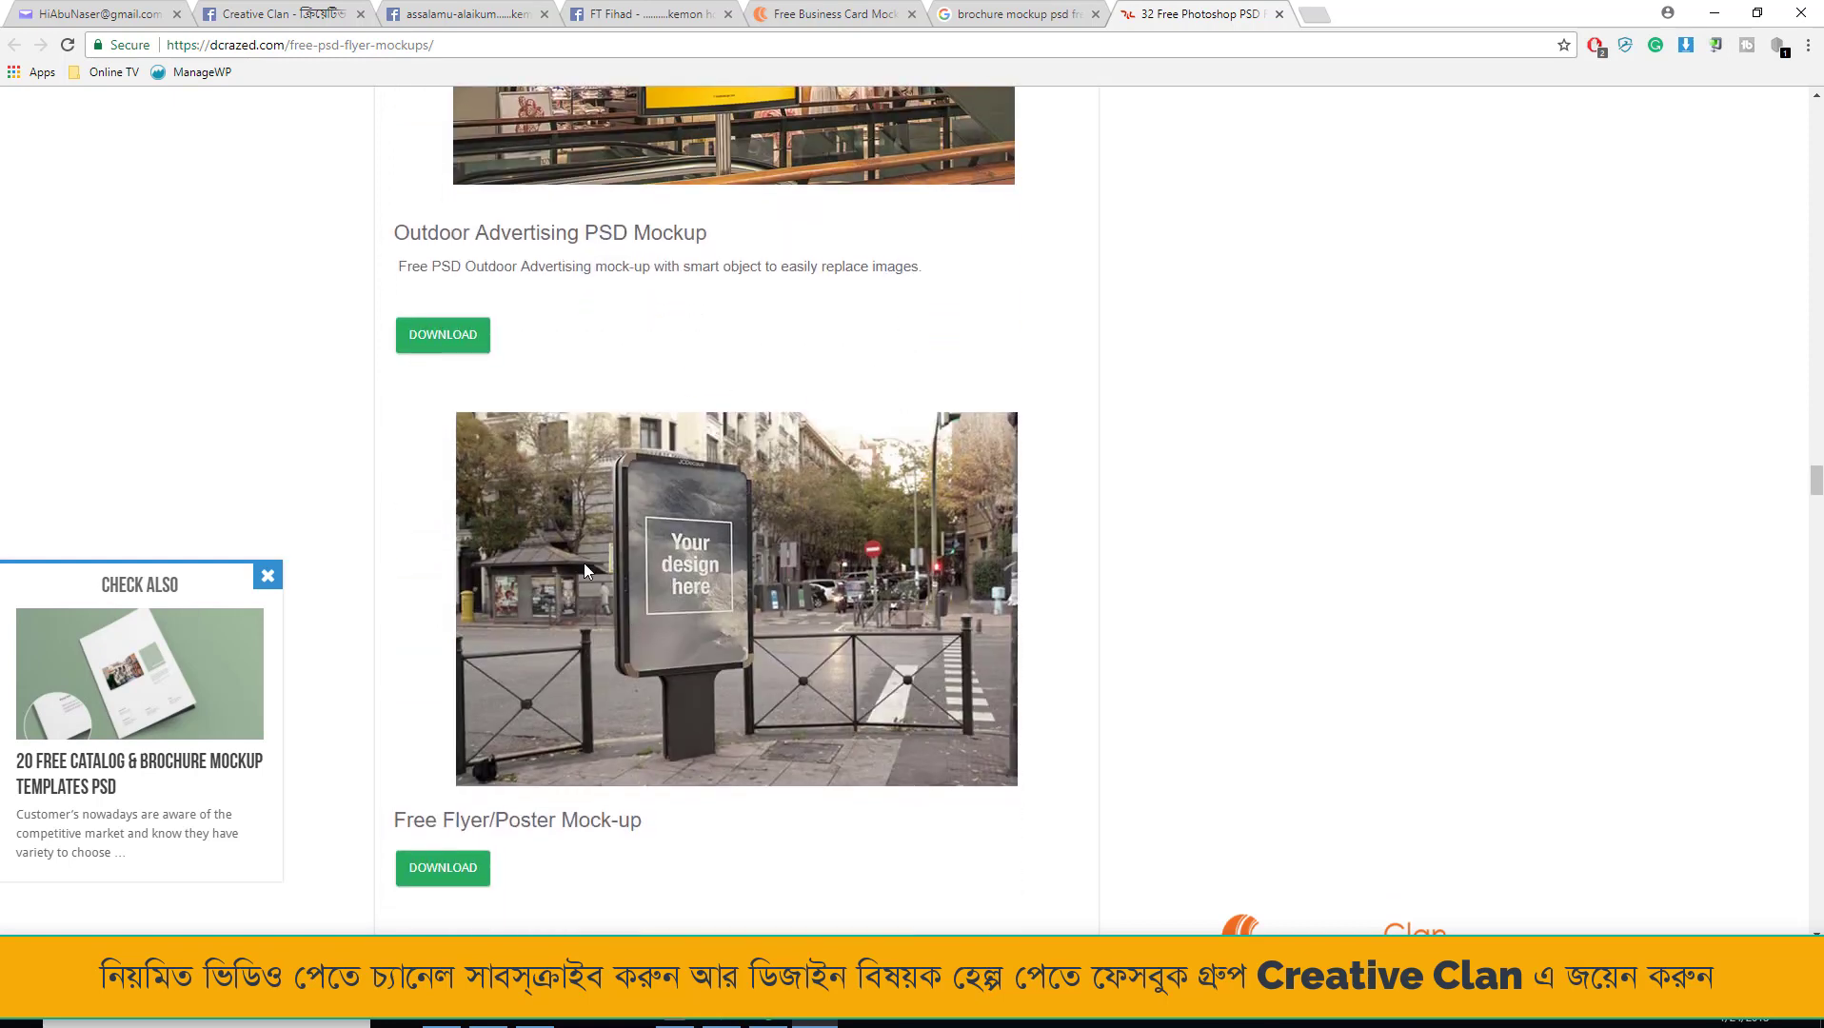
{"action": "scroll", "coordinate": [578, 628], "scroll_direction": "up", "scroll_amount": 5}
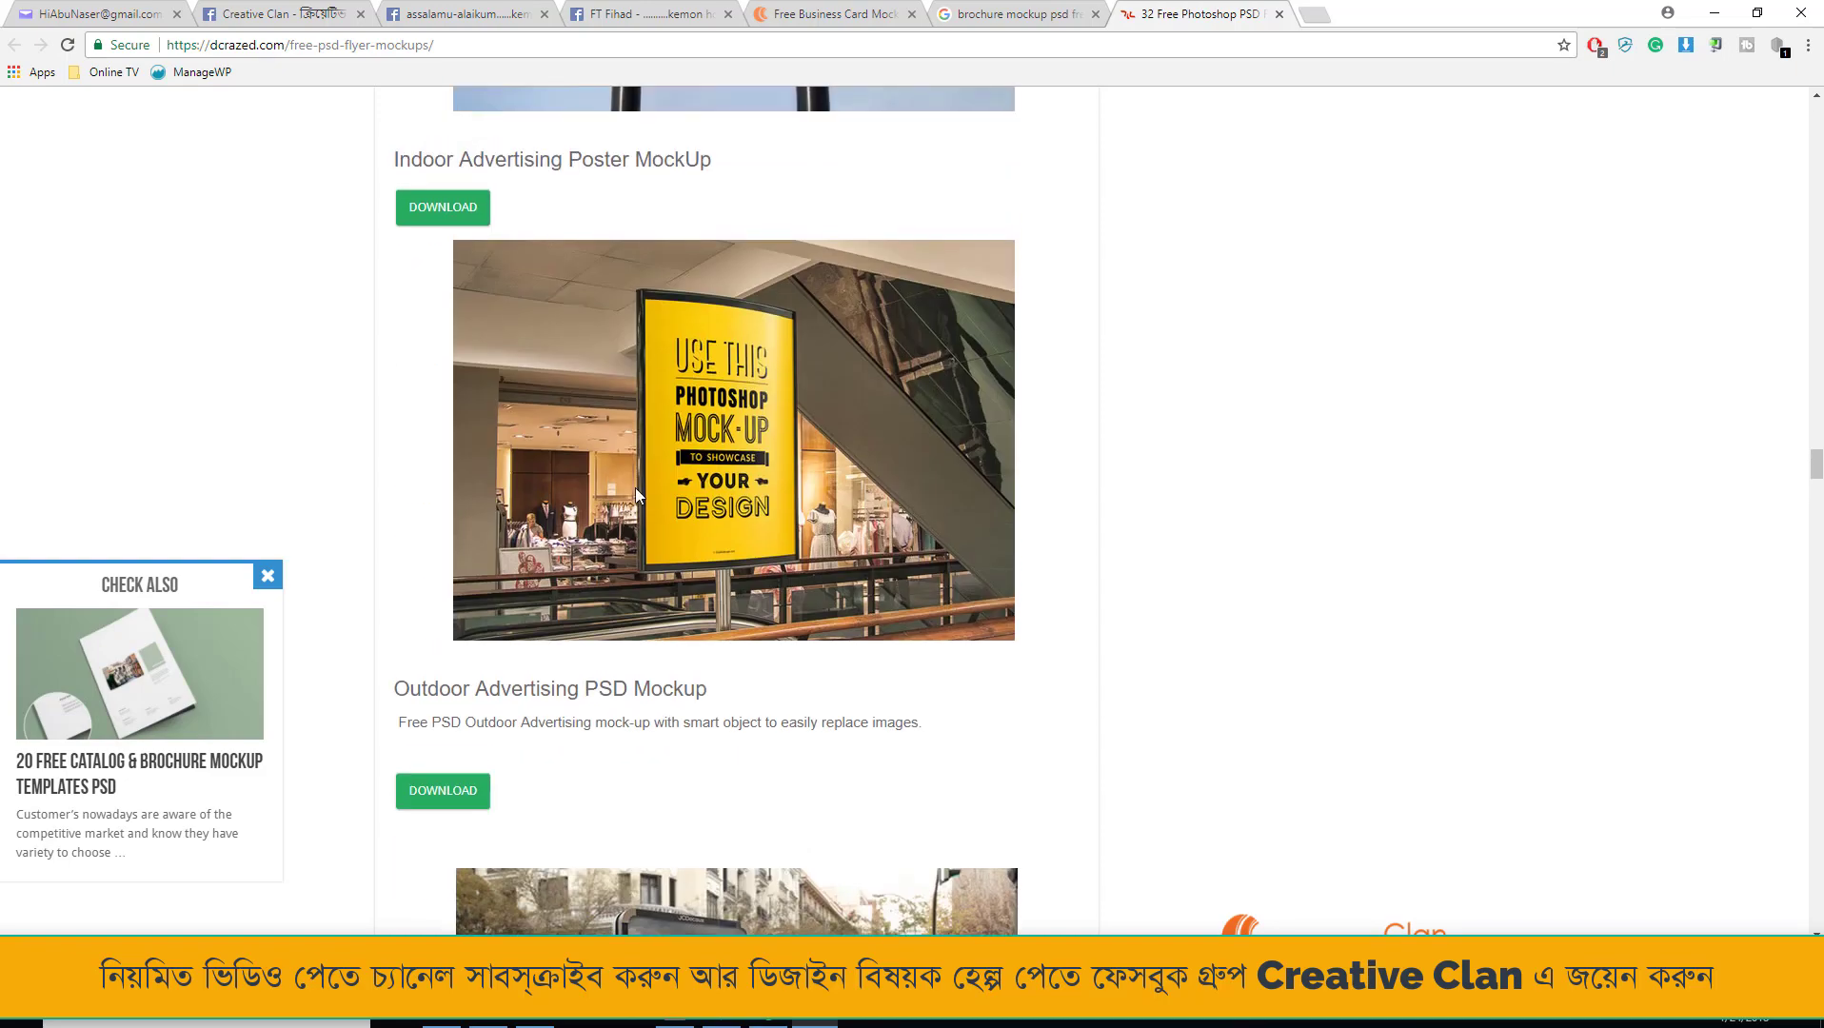
{"action": "scroll", "coordinate": [640, 468], "scroll_direction": "up", "scroll_amount": 3}
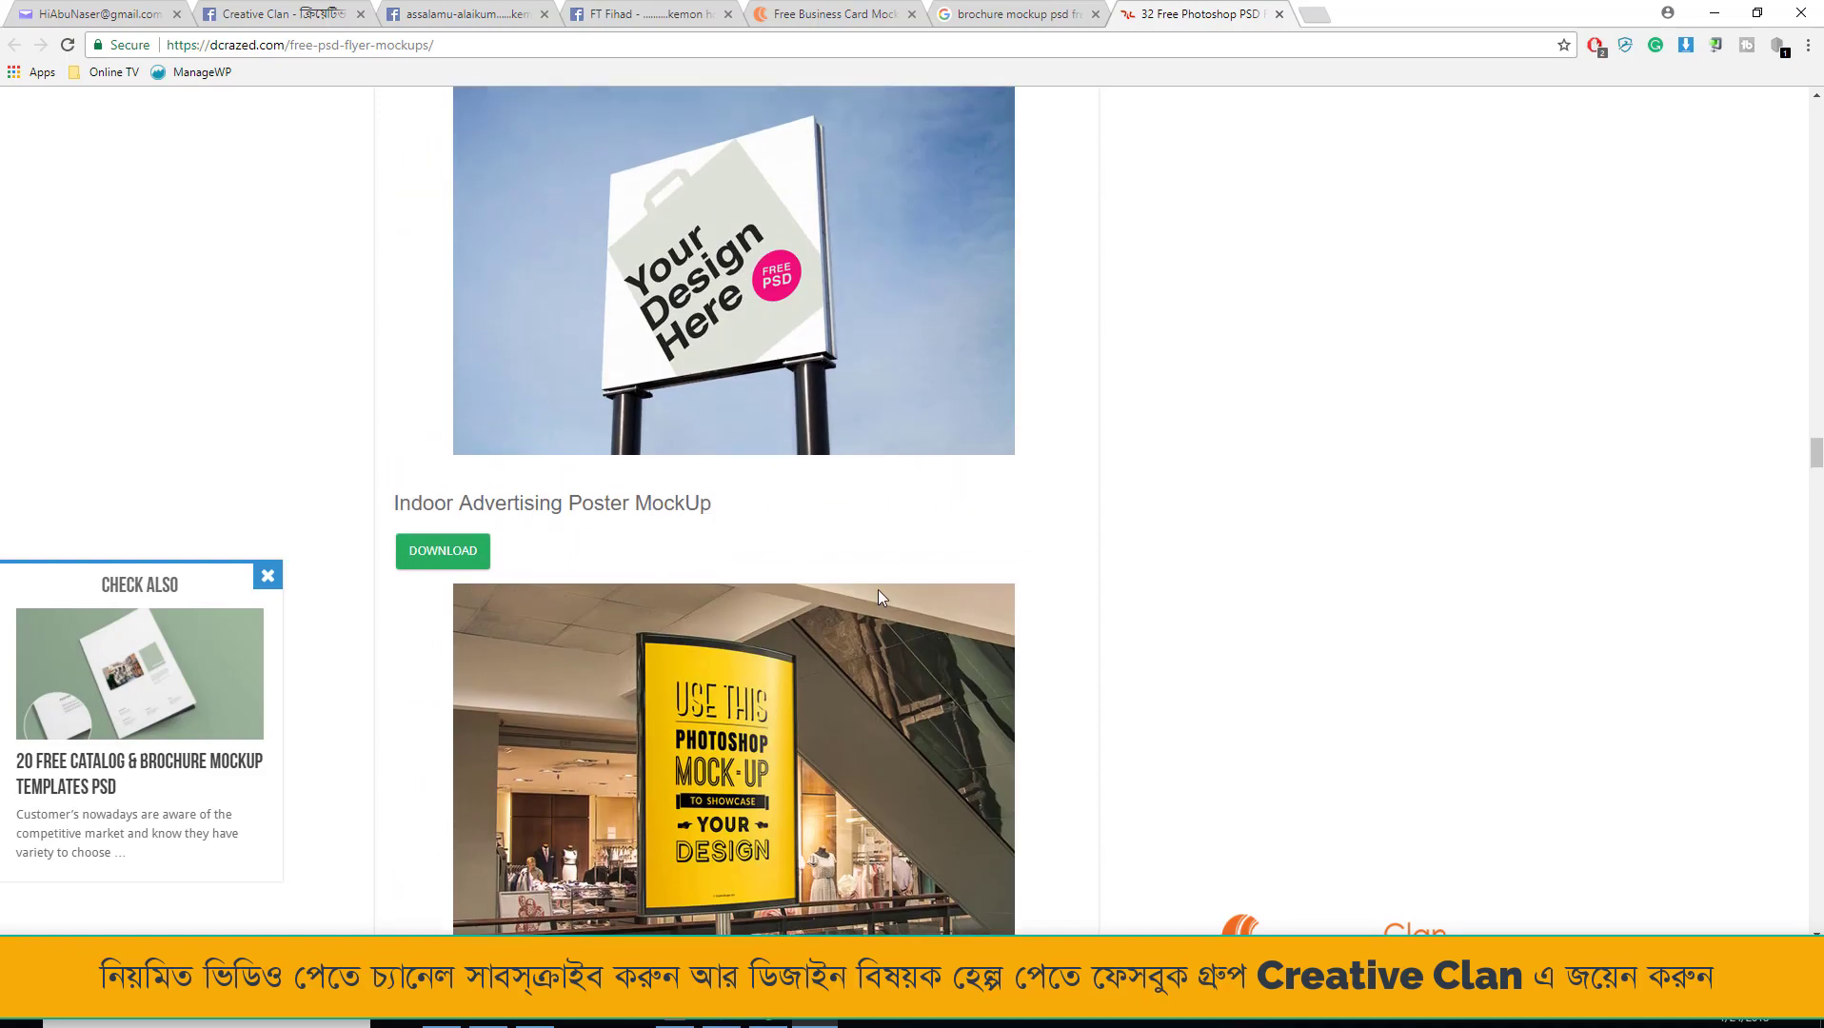
- Bring up the Poster PSD Mockup.psd document in Photoshop
{"action": "left_click", "coordinate": [543, 1018]}
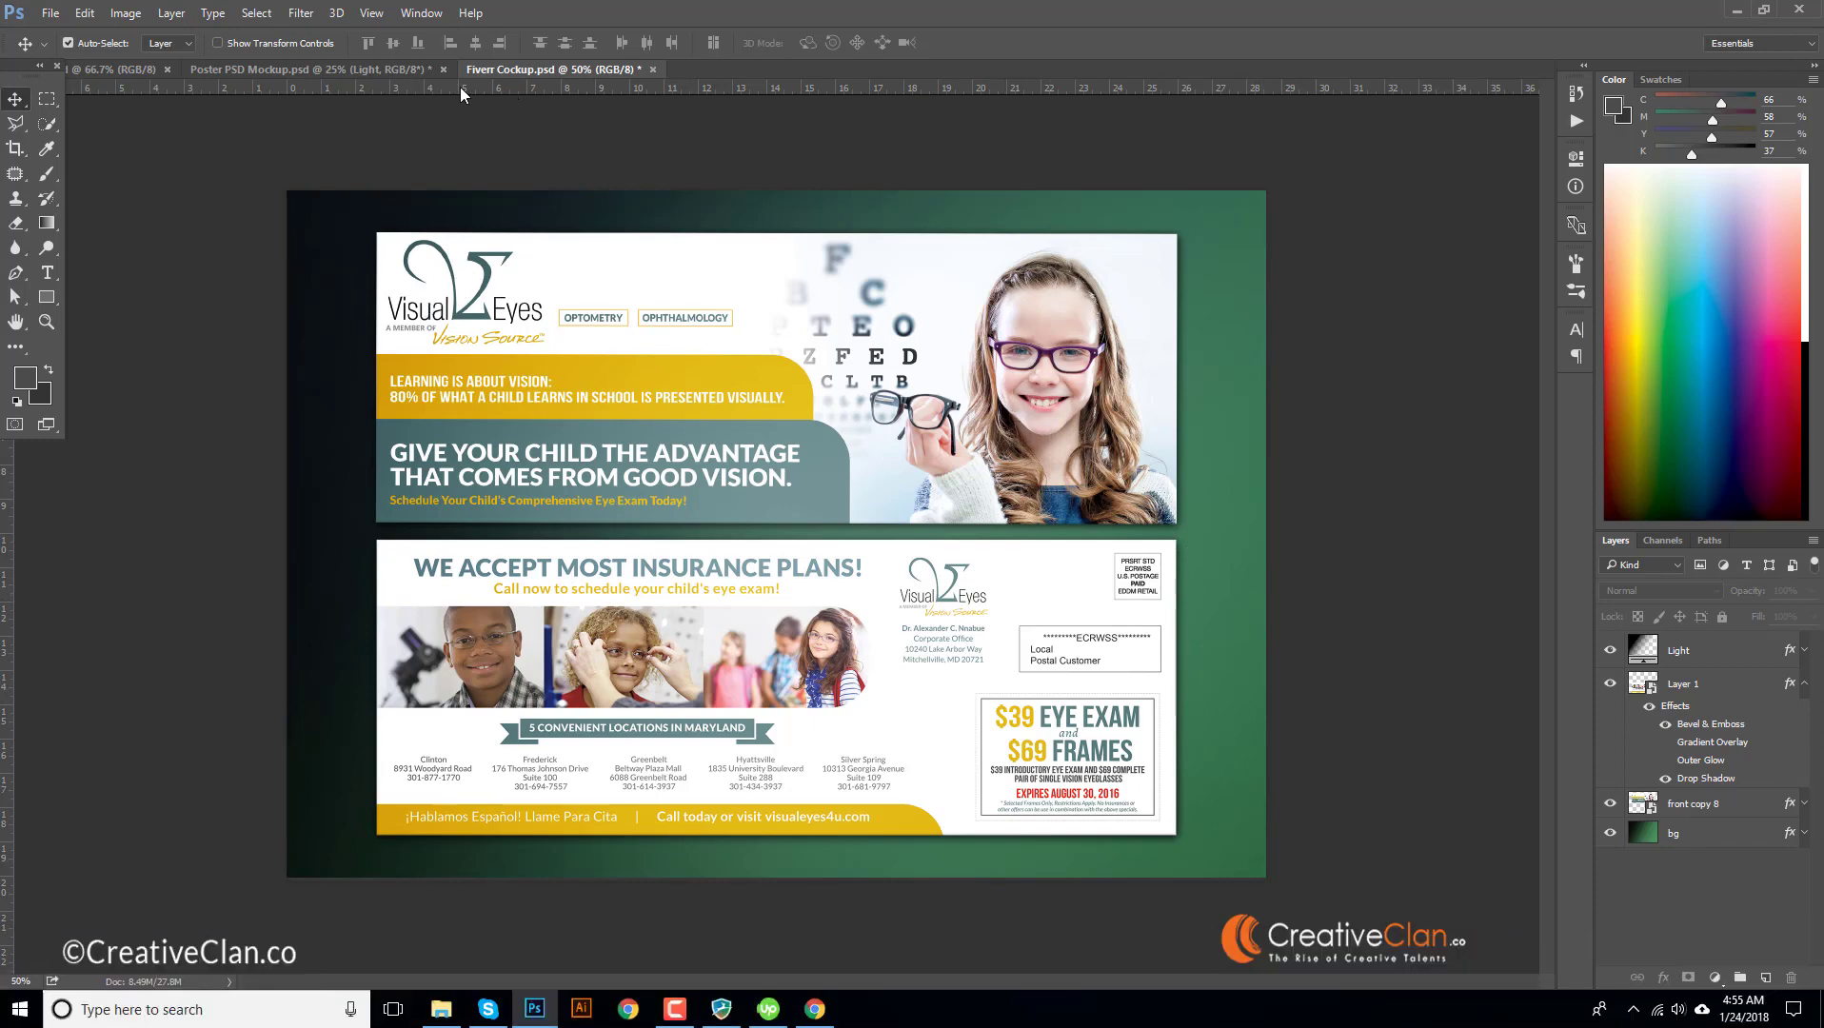
{"action": "left_click", "coordinate": [328, 69]}
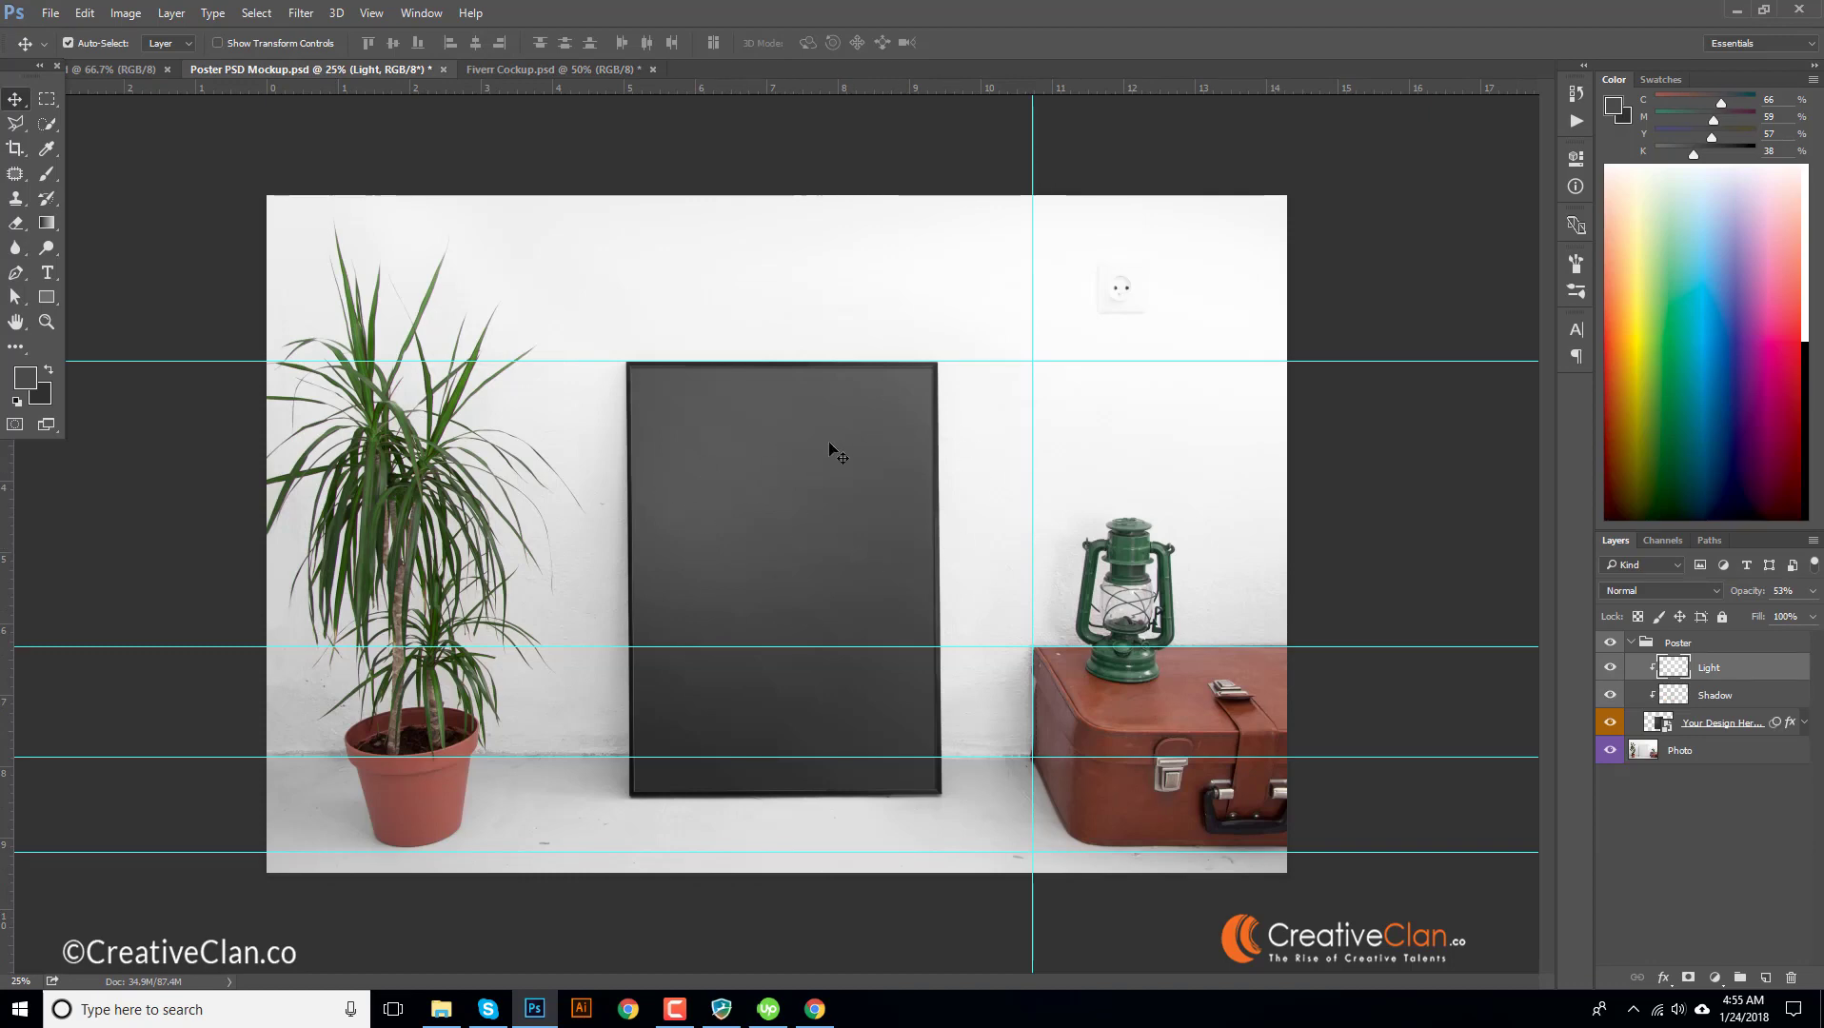
- Toggle the Poster group's visibility to preview the blank frame, undoing an accidental photo move
{"action": "left_click", "coordinate": [1610, 723]}
{"action": "left_click", "coordinate": [1610, 723]}
{"action": "left_click", "coordinate": [1610, 643]}
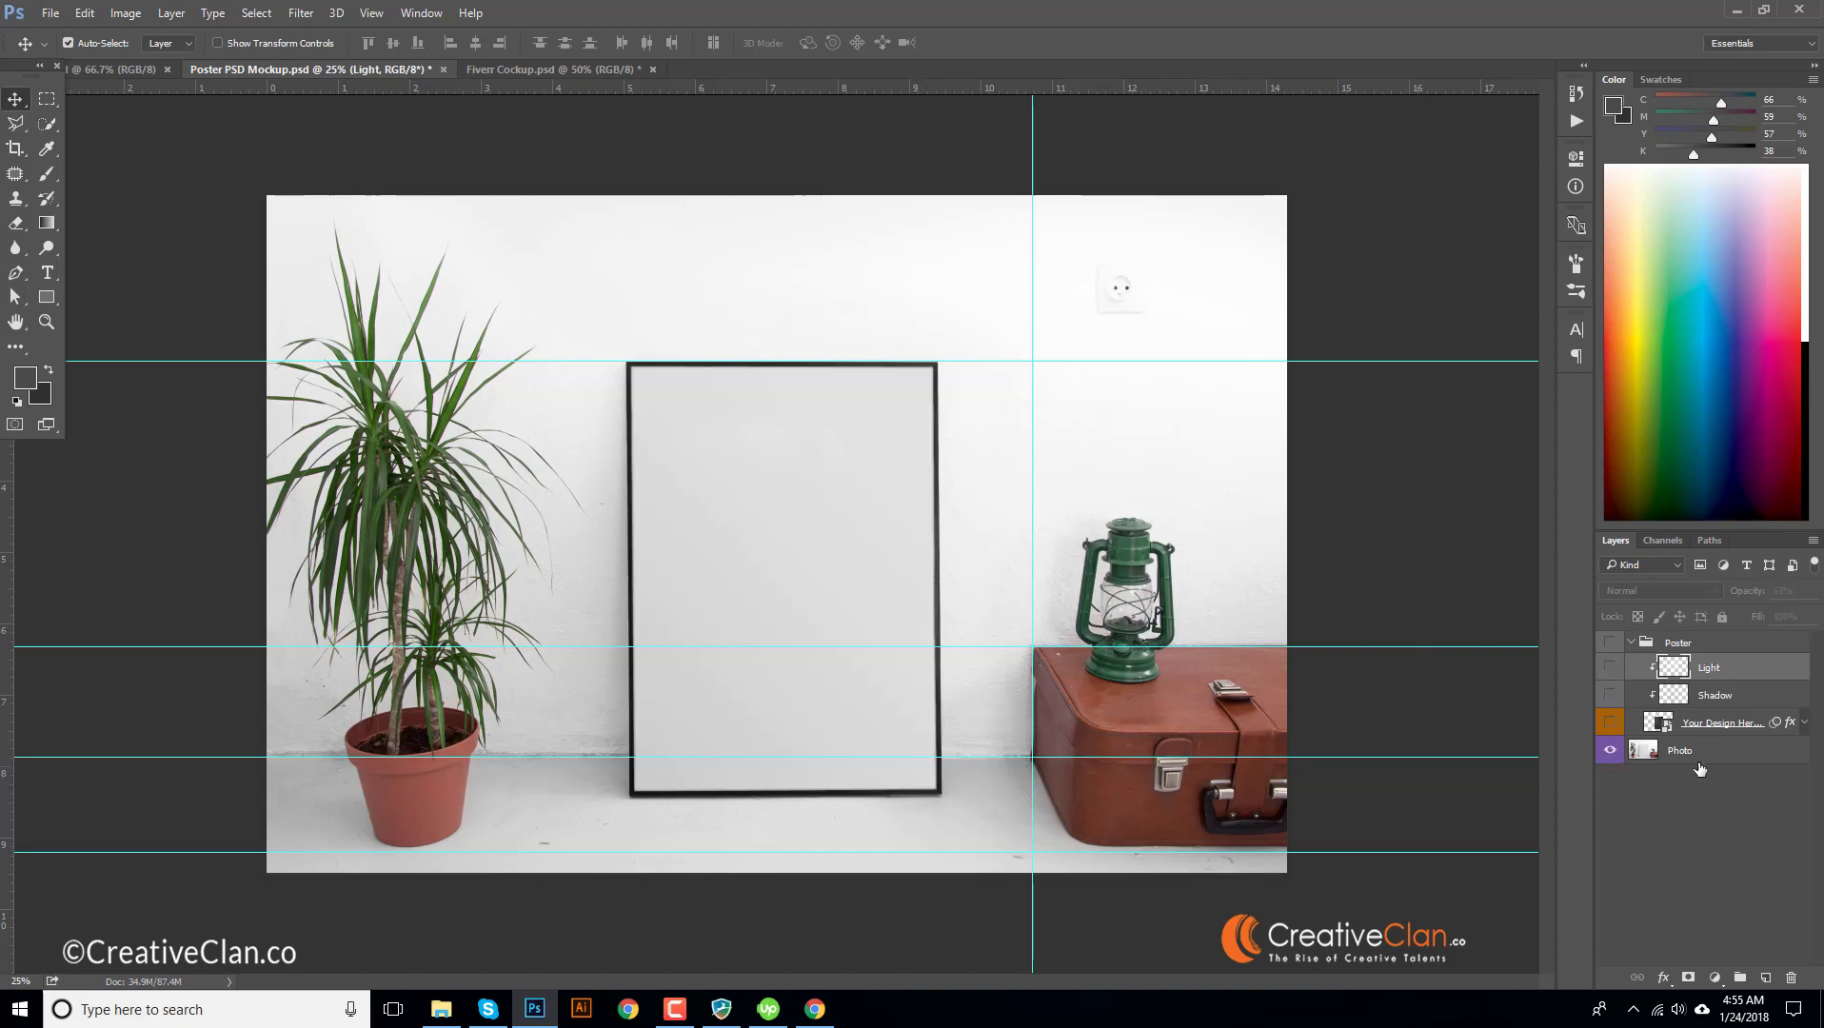
{"action": "left_click_drag", "start_coordinate": [717, 432], "coordinate": [805, 403]}
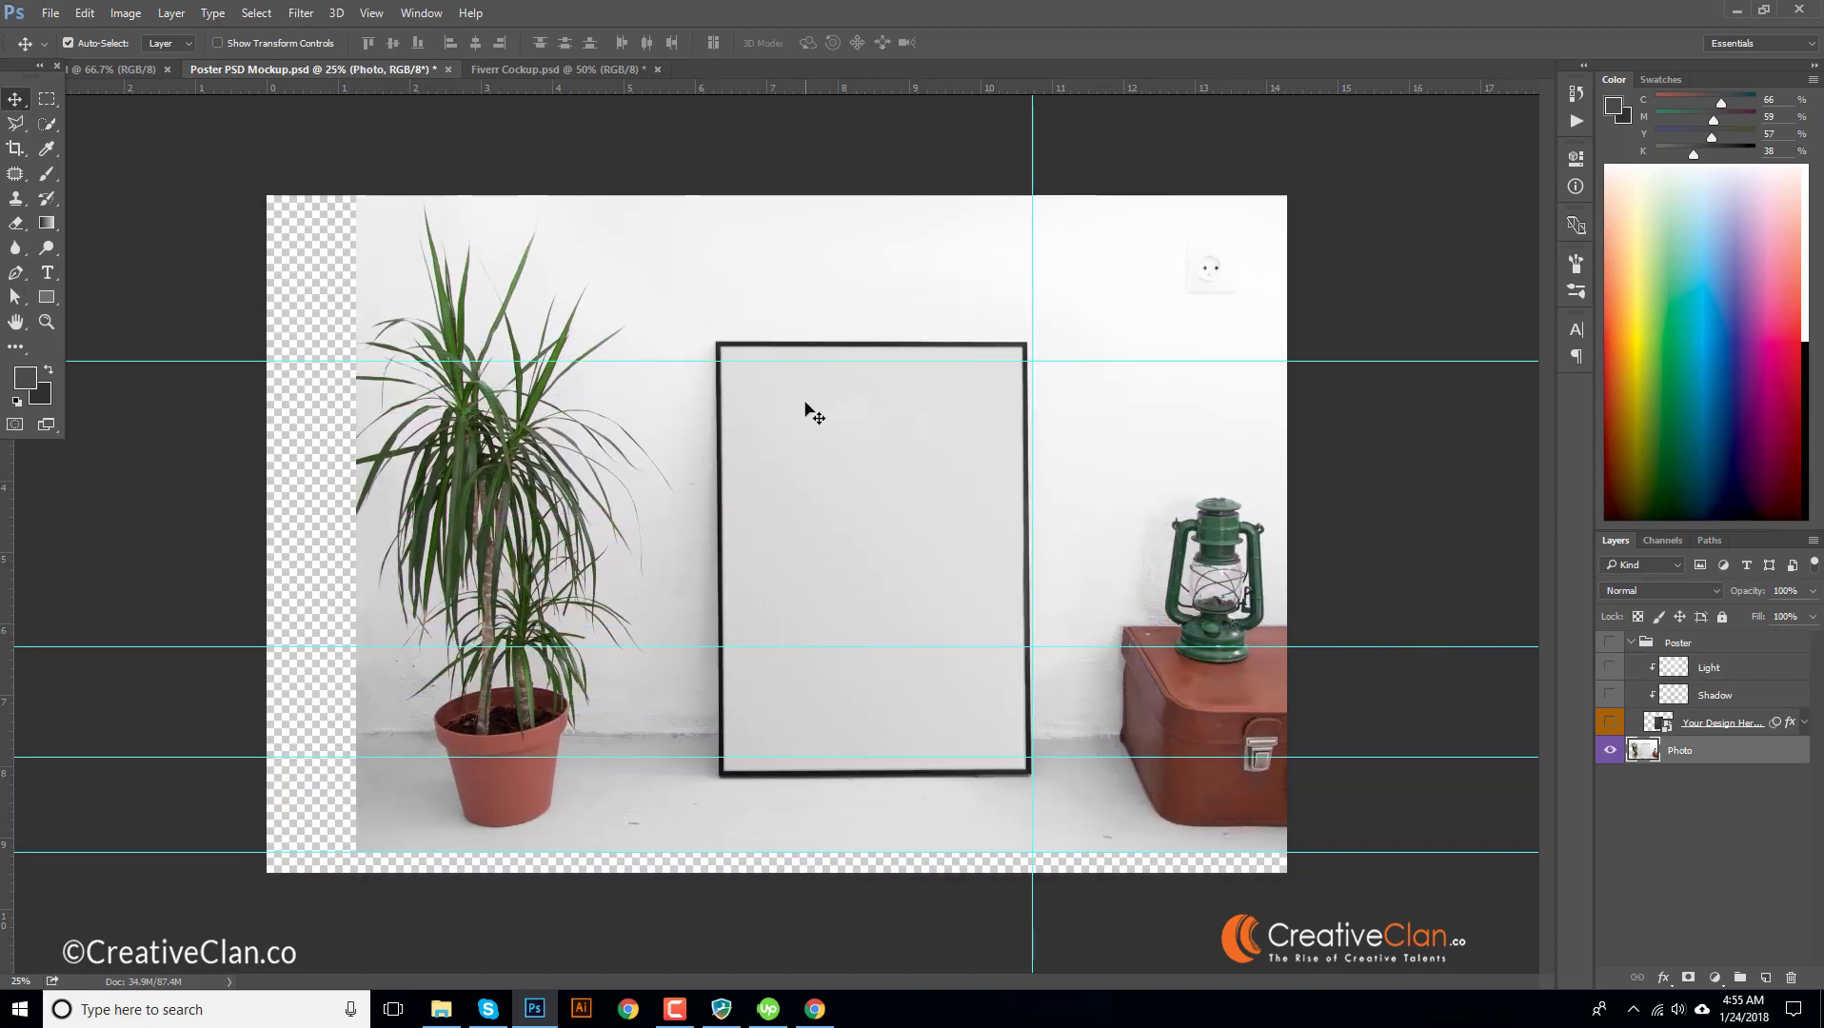
{"action": "key", "text": "ctrl+z"}
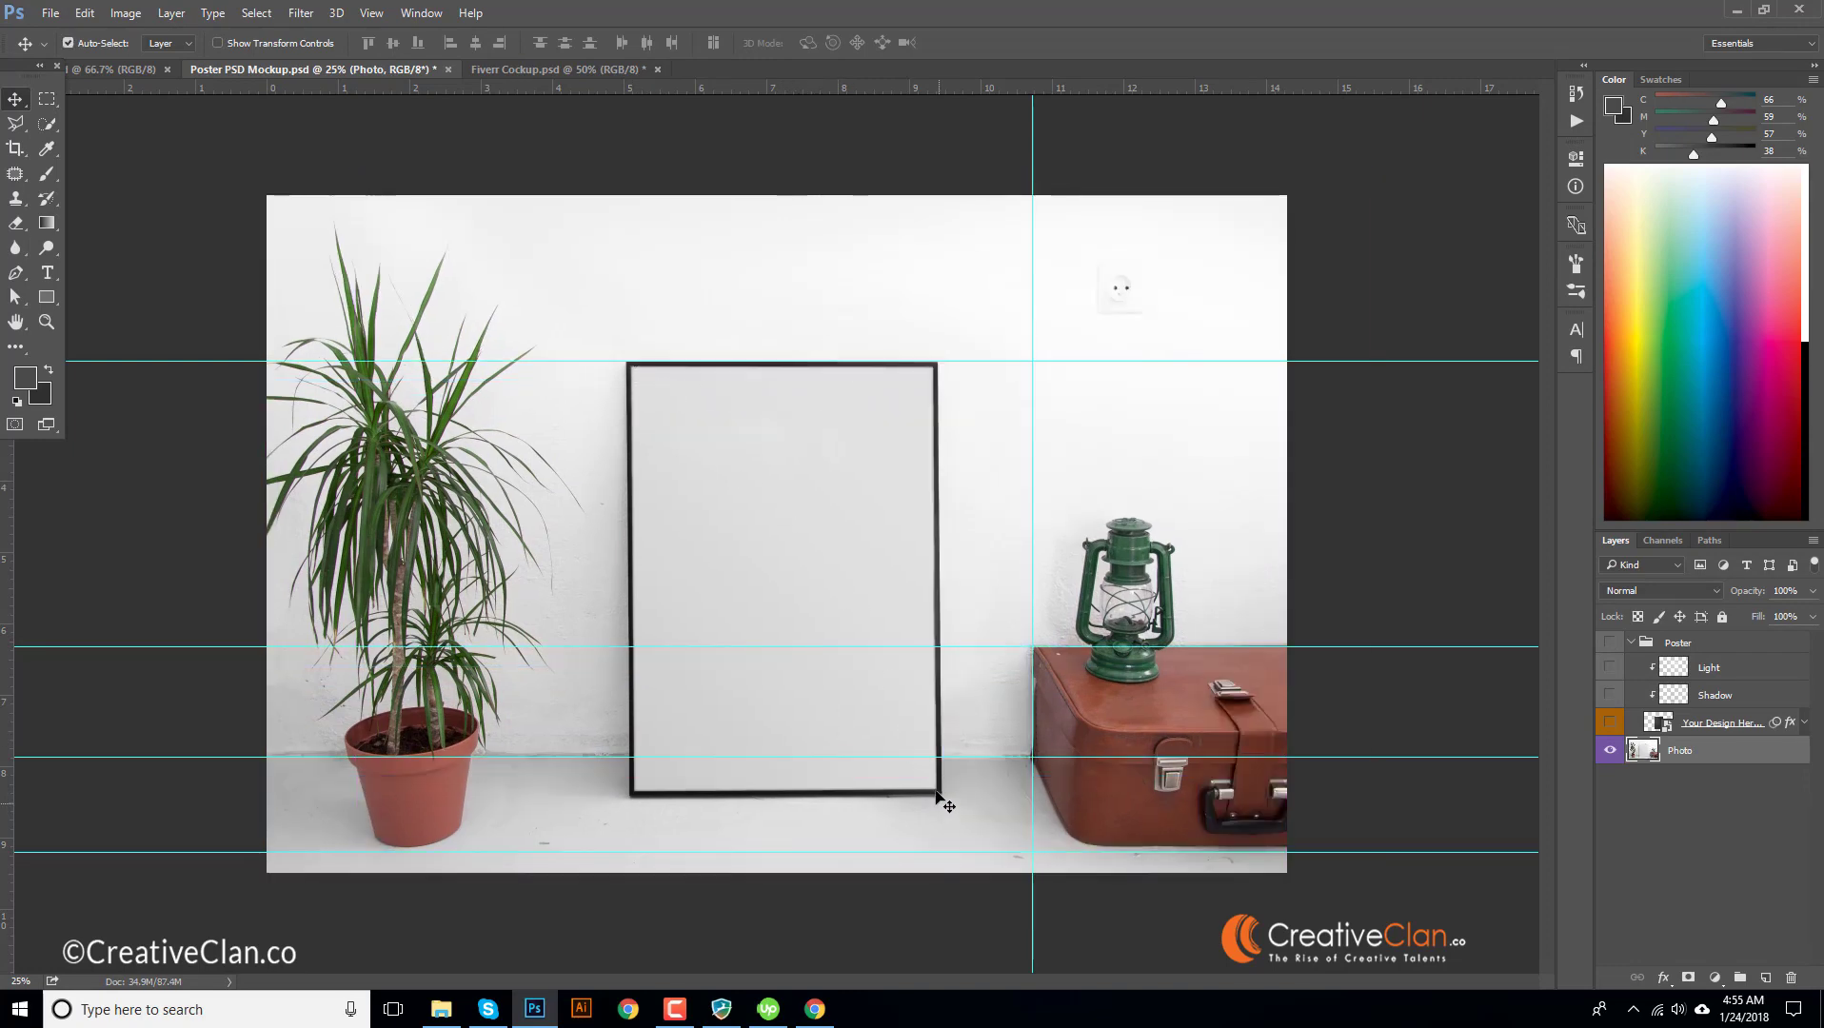
{"action": "left_click", "coordinate": [1609, 726]}
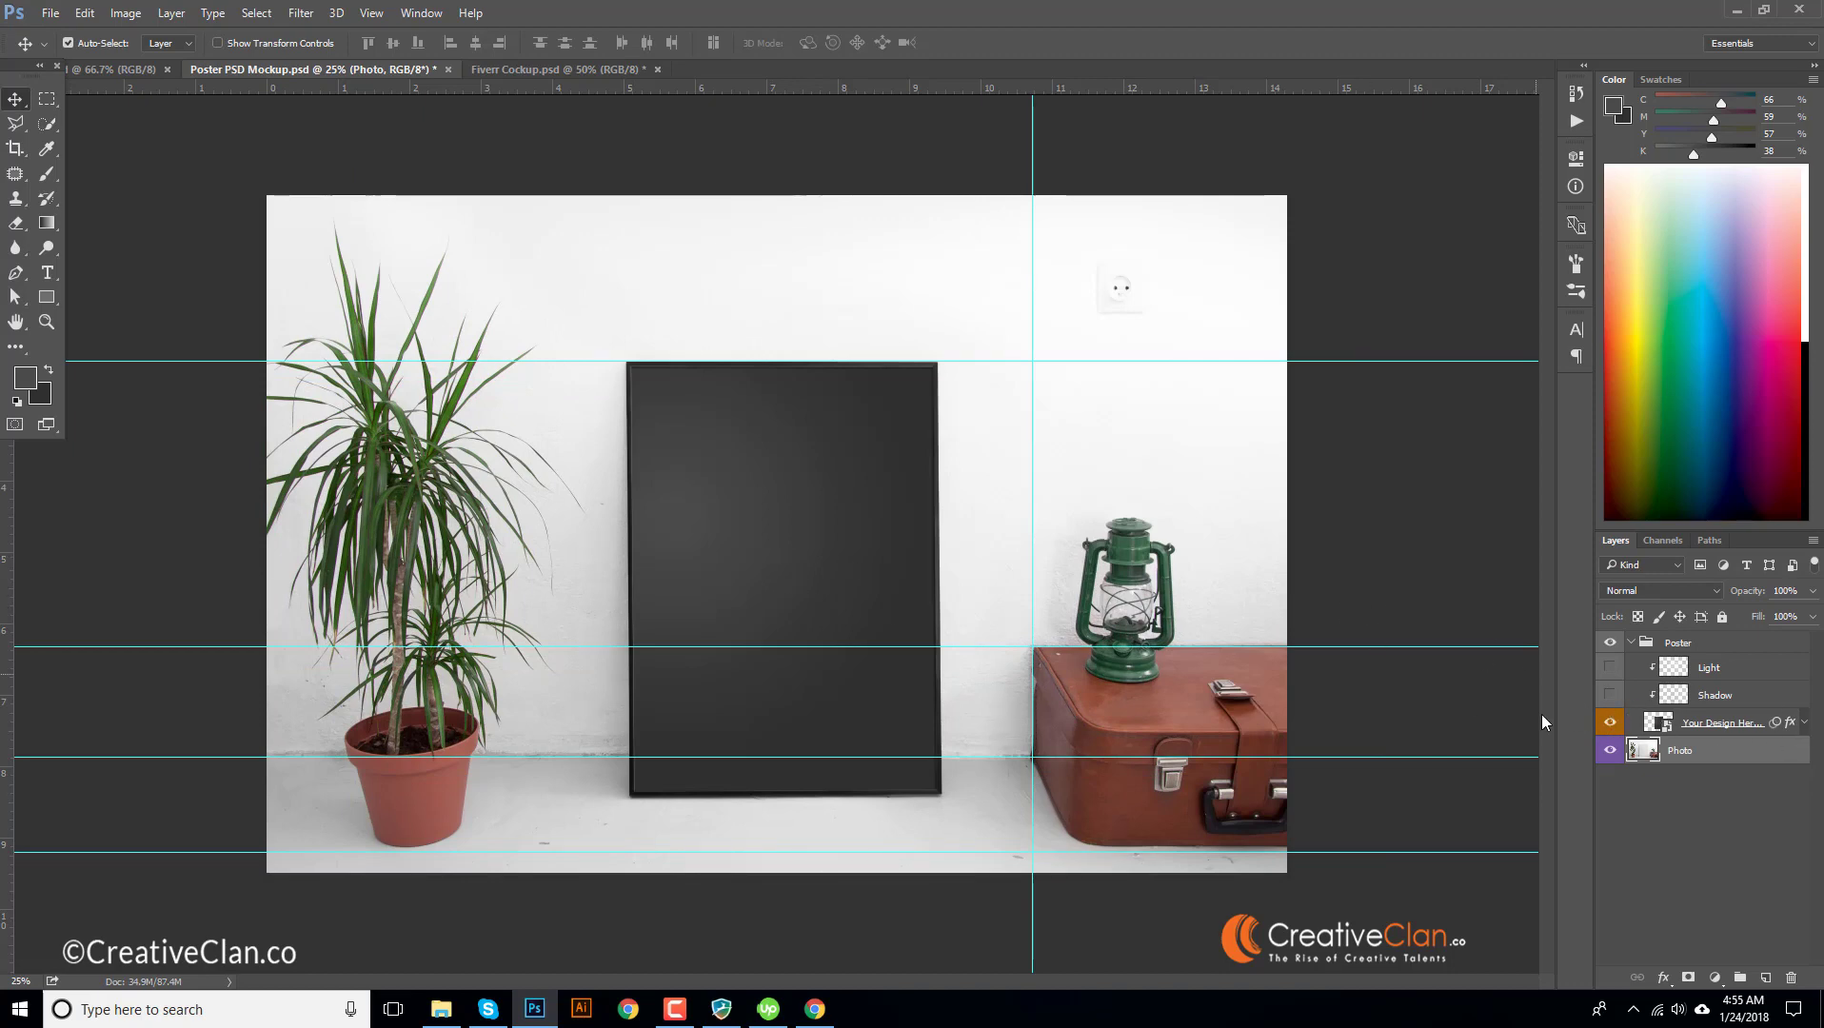
- Select the Poster group and delete it along with its layers
{"action": "left_click", "coordinate": [1681, 724]}
{"action": "left_click", "coordinate": [1661, 651]}
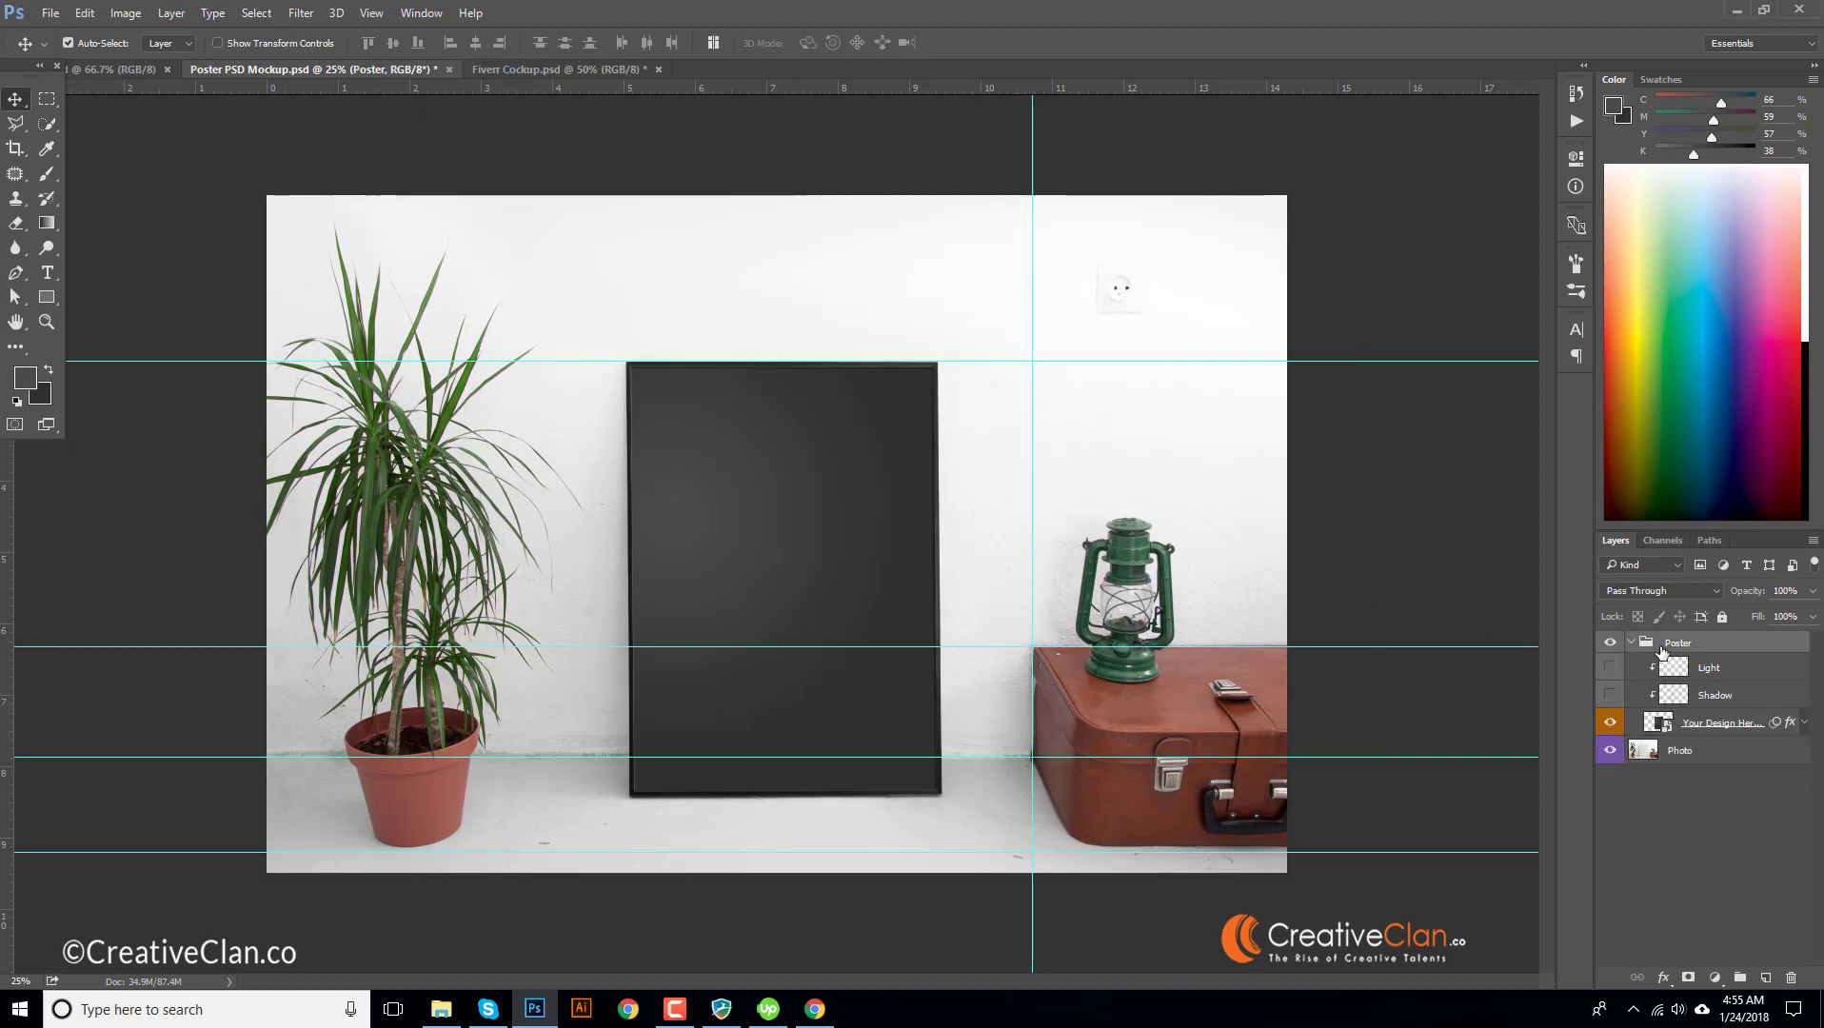
{"action": "left_click", "coordinate": [1721, 729], "text": "shift"}
{"action": "key", "text": "Delete"}
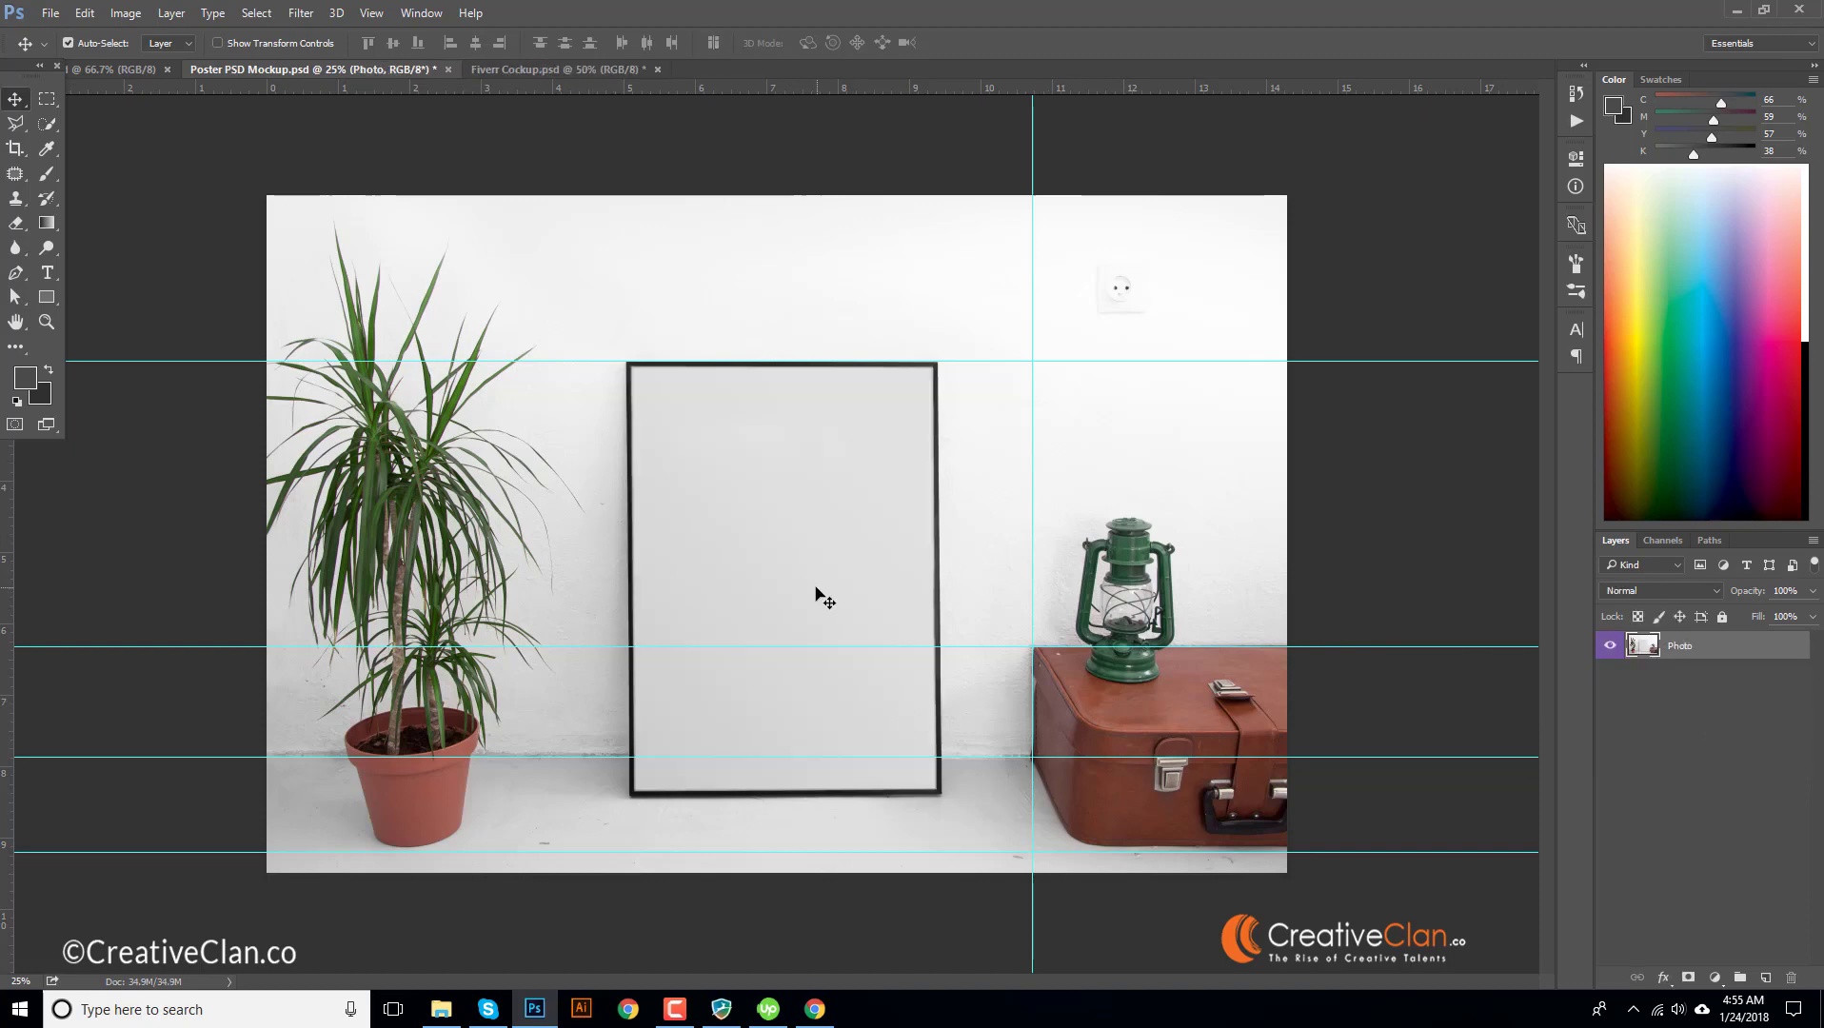
- Draw a rectangle over the empty frame and fit its top-left corner to the frame
{"action": "left_click", "coordinate": [46, 297]}
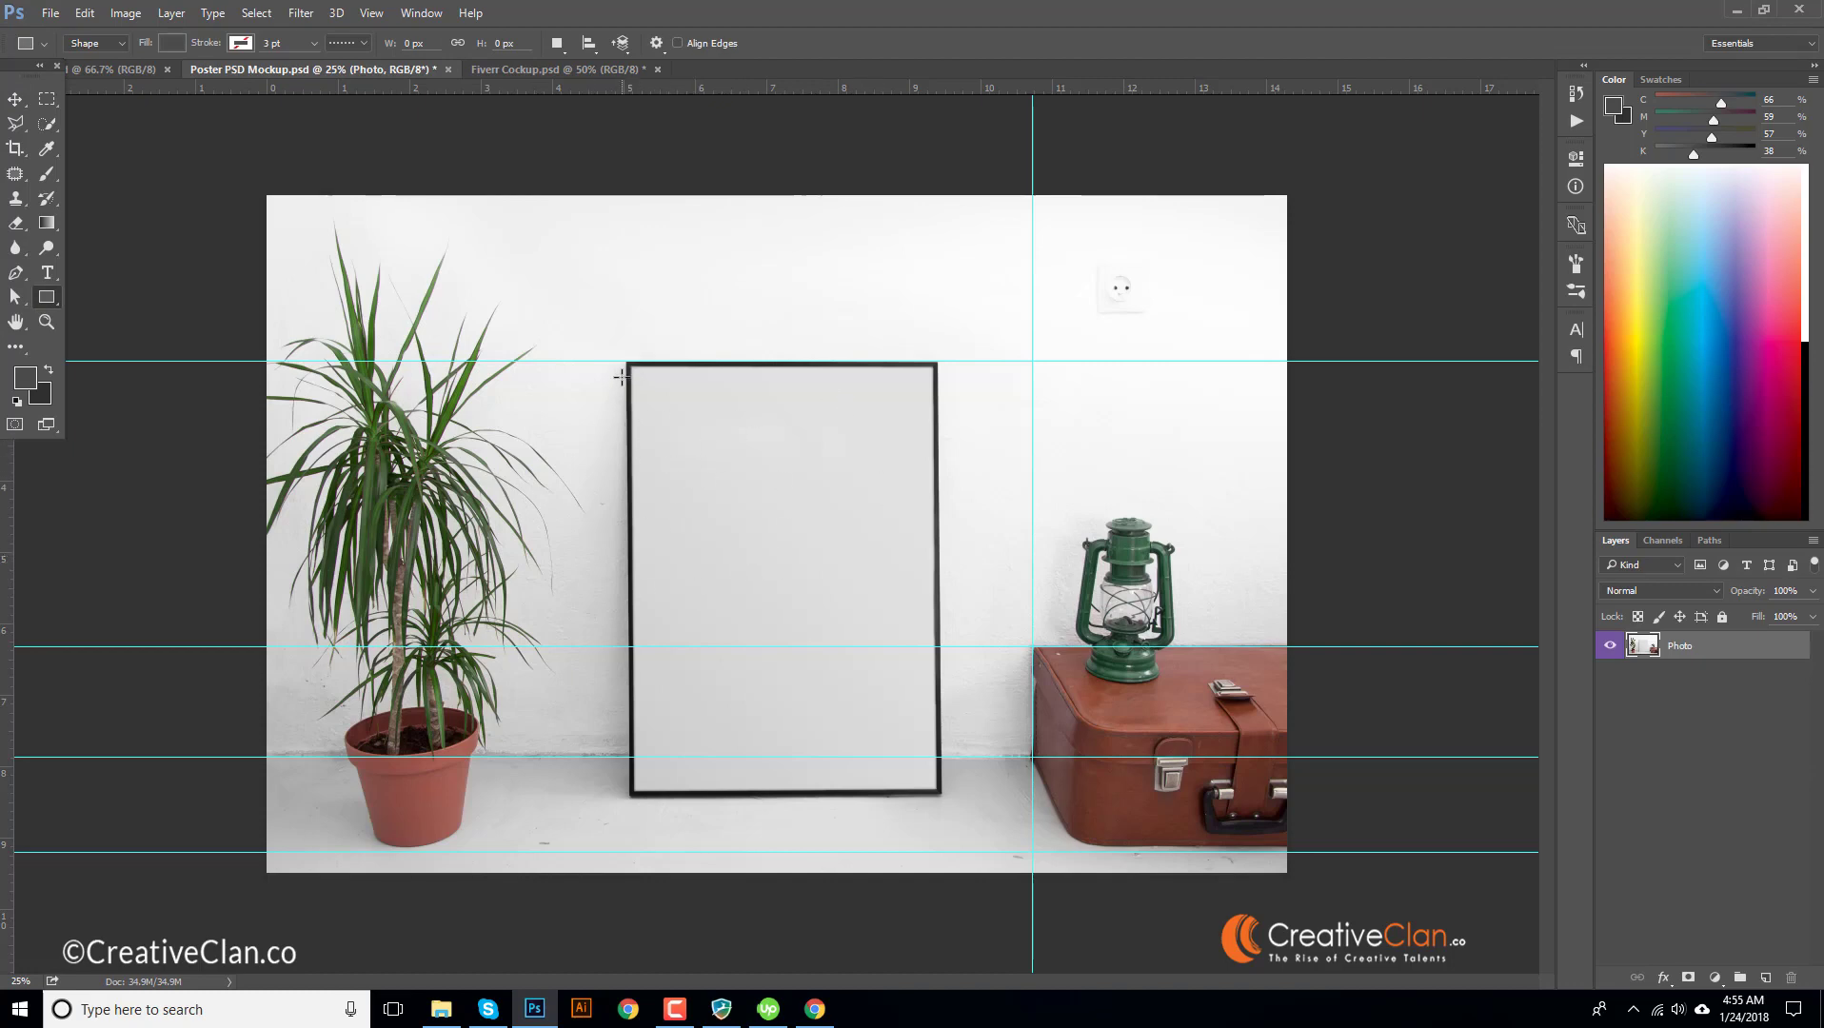
{"action": "left_click_drag", "start_coordinate": [629, 363], "coordinate": [938, 789]}
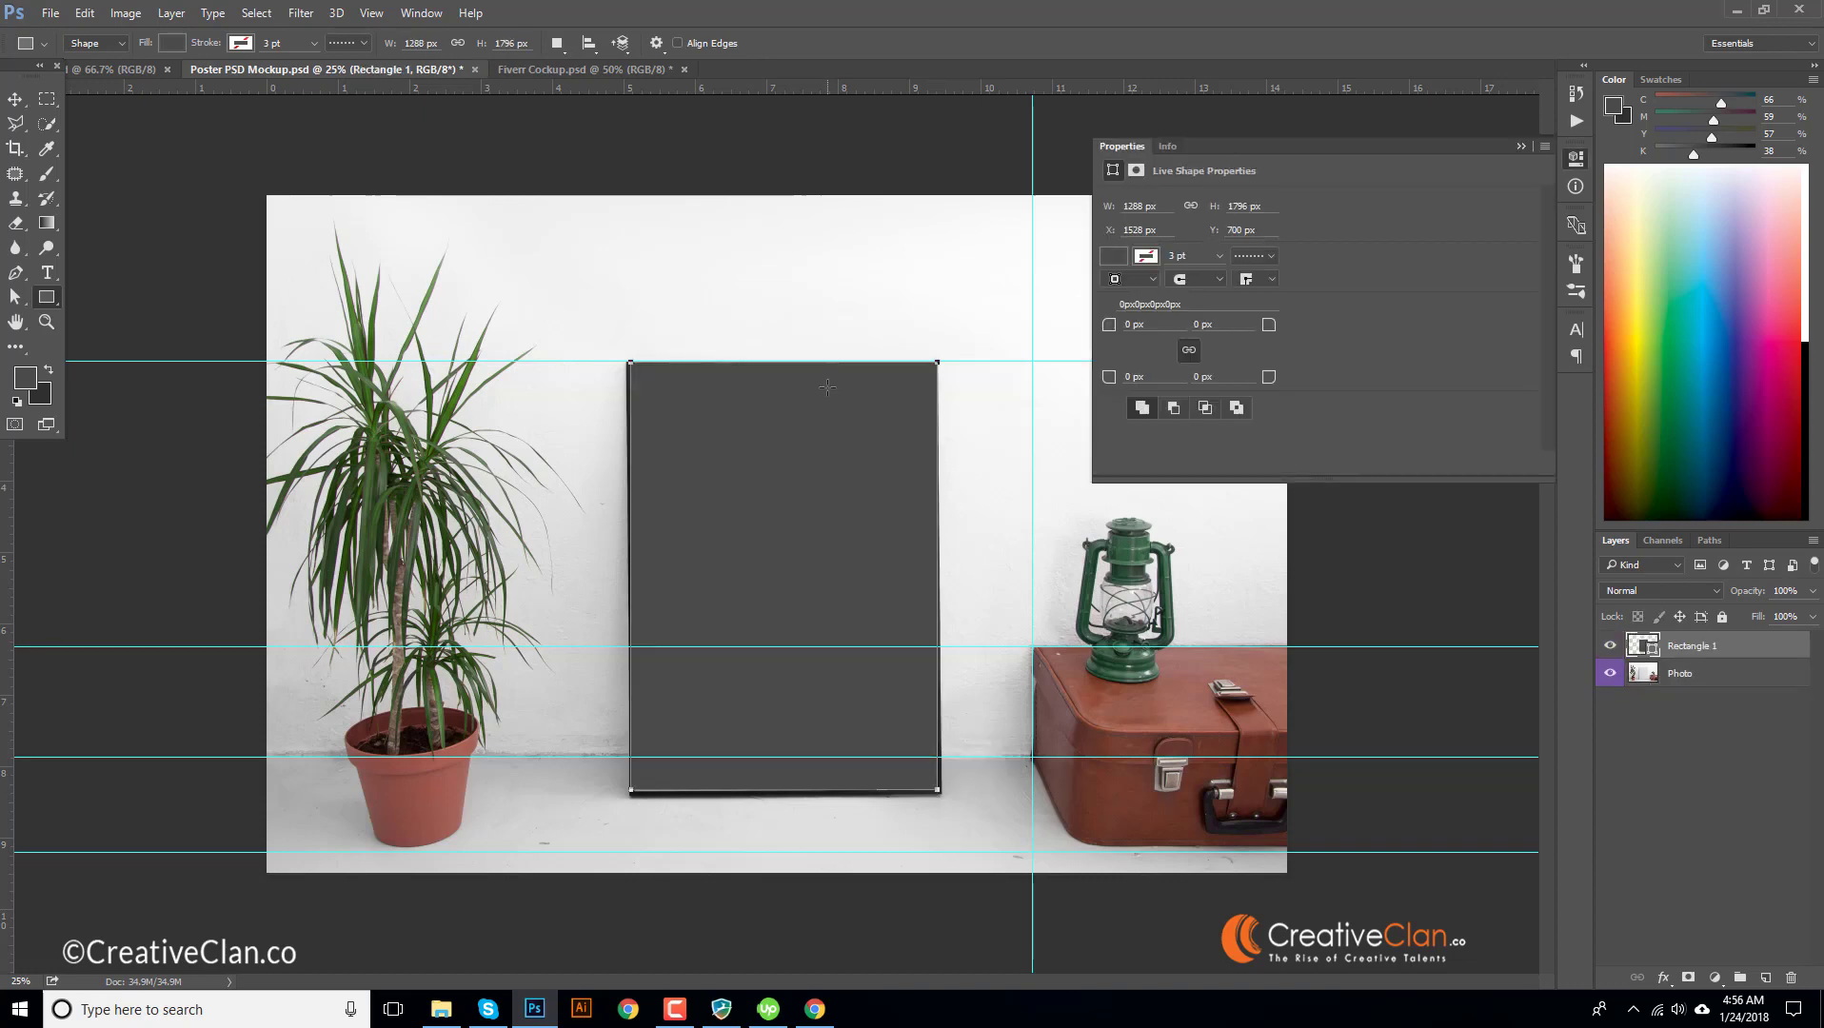
{"action": "scroll", "coordinate": [826, 386], "scroll_direction": "up", "scroll_amount": 3}
{"action": "left_click_drag", "start_coordinate": [507, 253], "coordinate": [394, 637]}
{"action": "key", "text": "a"}
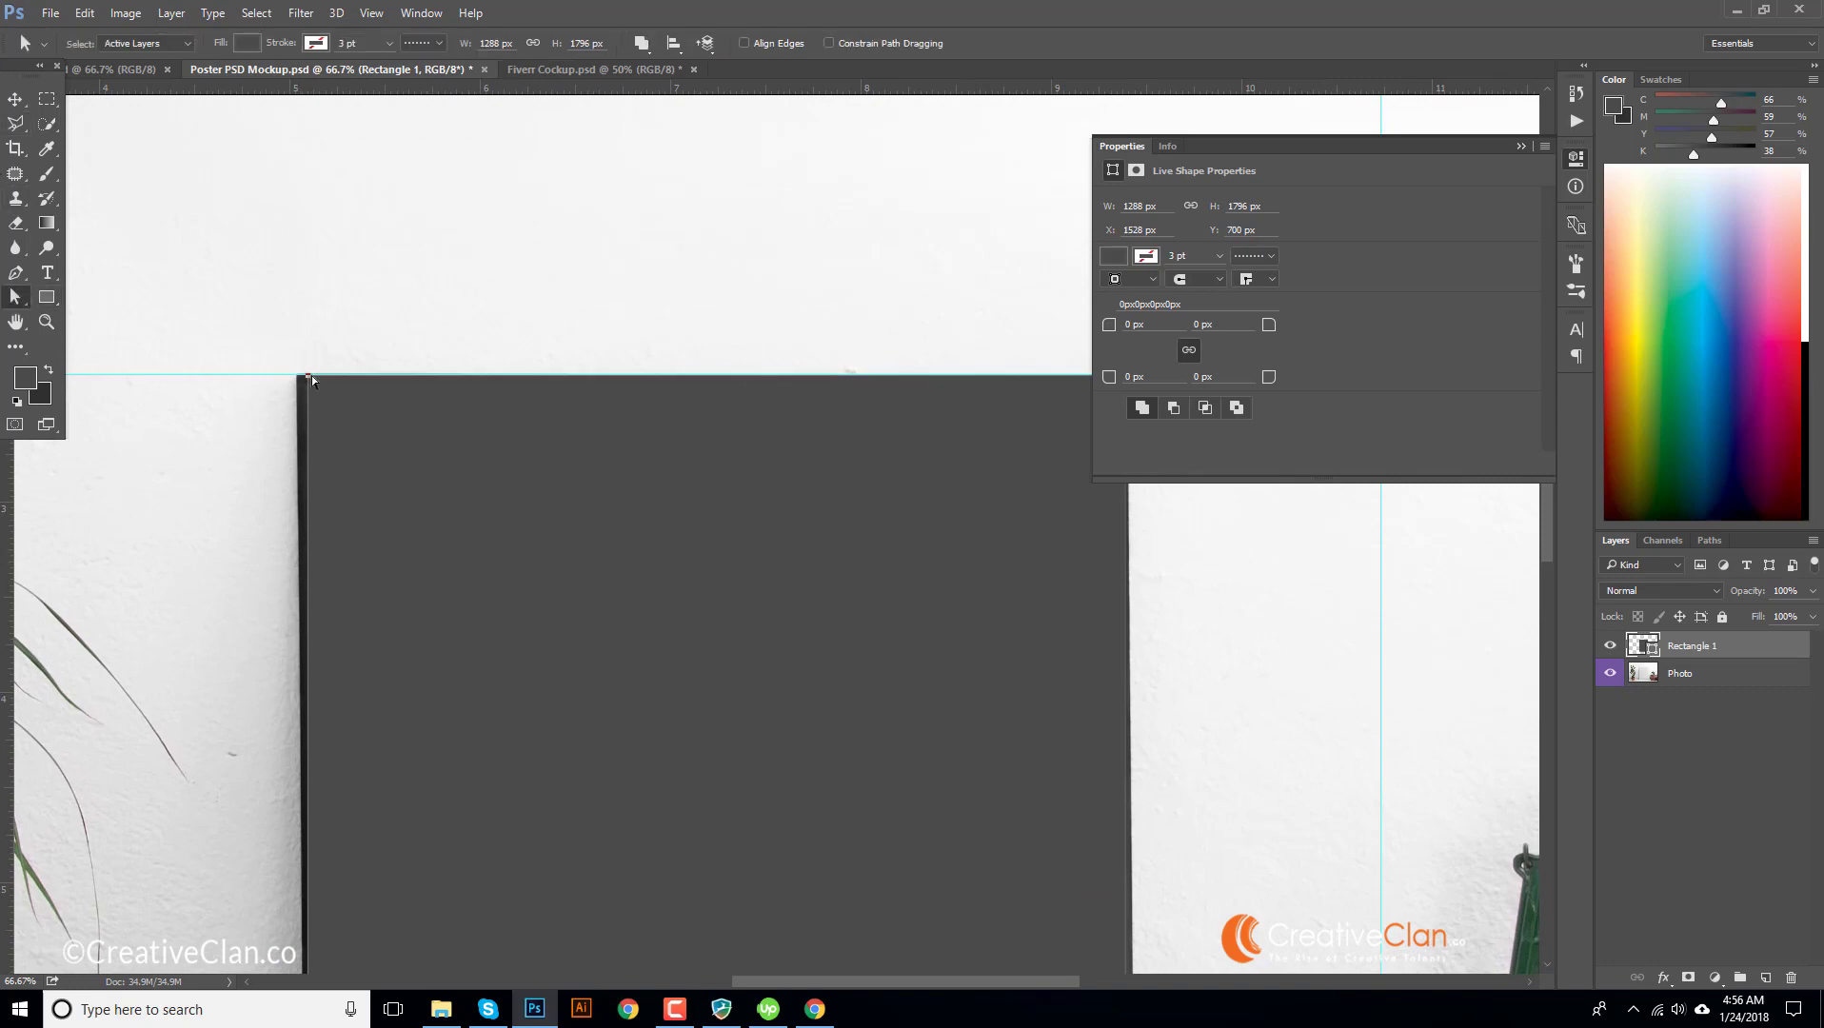
{"action": "mouse_move", "coordinate": [308, 375]}
{"action": "left_mouse_down"}
{"action": "mouse_move", "coordinate": [324, 411]}
{"action": "mouse_move", "coordinate": [311, 387]}
{"action": "left_mouse_up"}
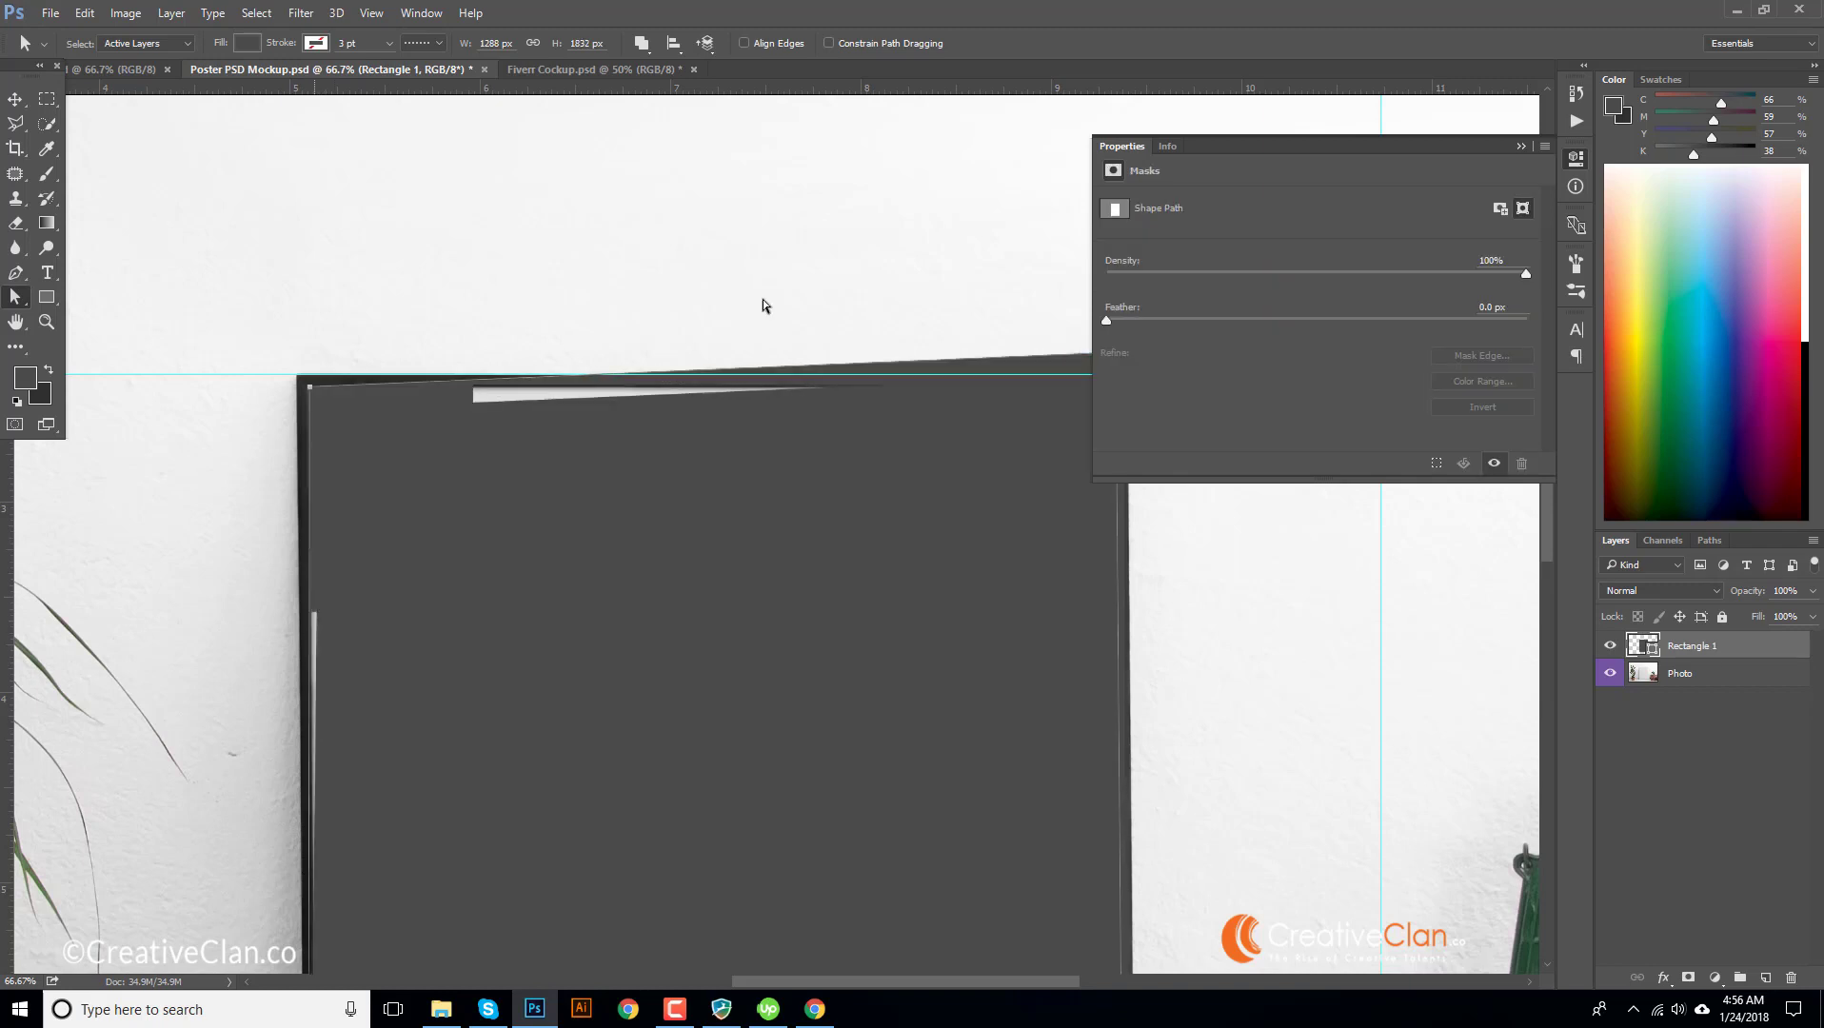
{"action": "left_click", "coordinate": [1521, 147]}
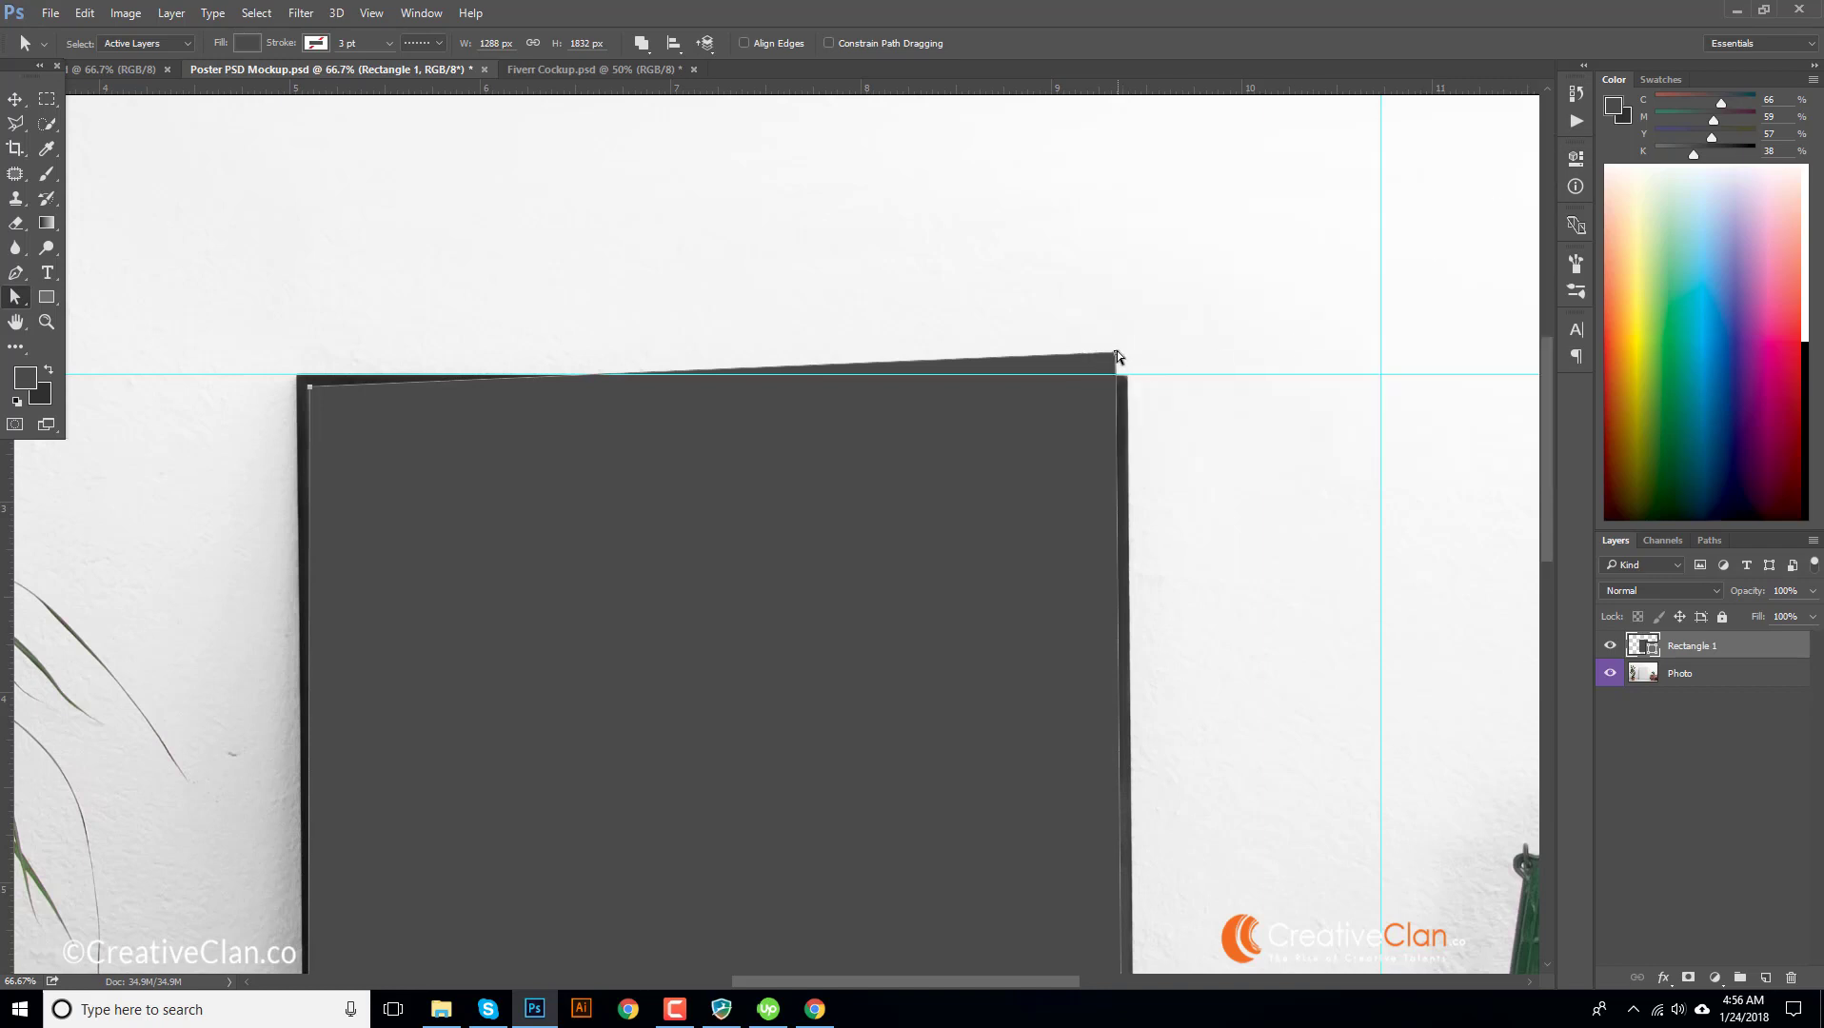
- Adjust the rectangle's bottom-left and bottom-right corners to match the frame's inner edges
{"action": "left_click_drag", "start_coordinate": [1116, 355], "coordinate": [1114, 430]}
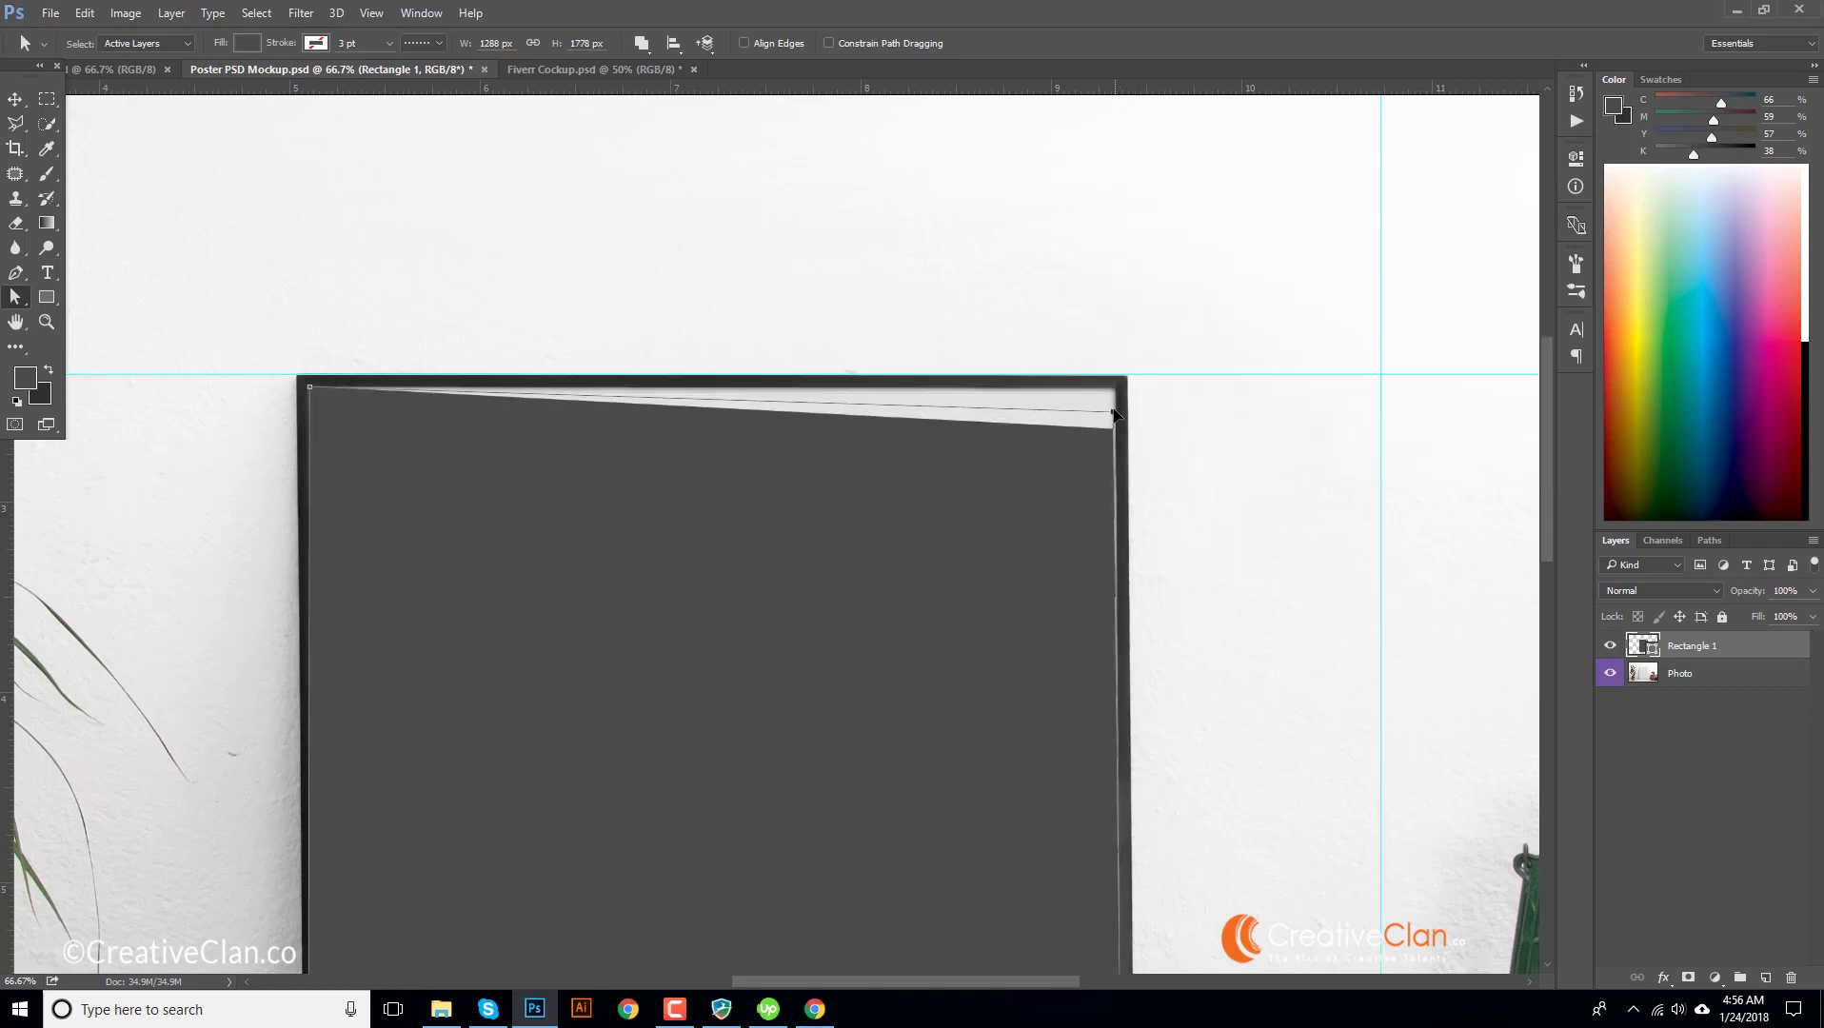
{"action": "key", "text": "ctrl+z"}
{"action": "scroll", "coordinate": [961, 467], "scroll_direction": "down", "scroll_amount": 10}
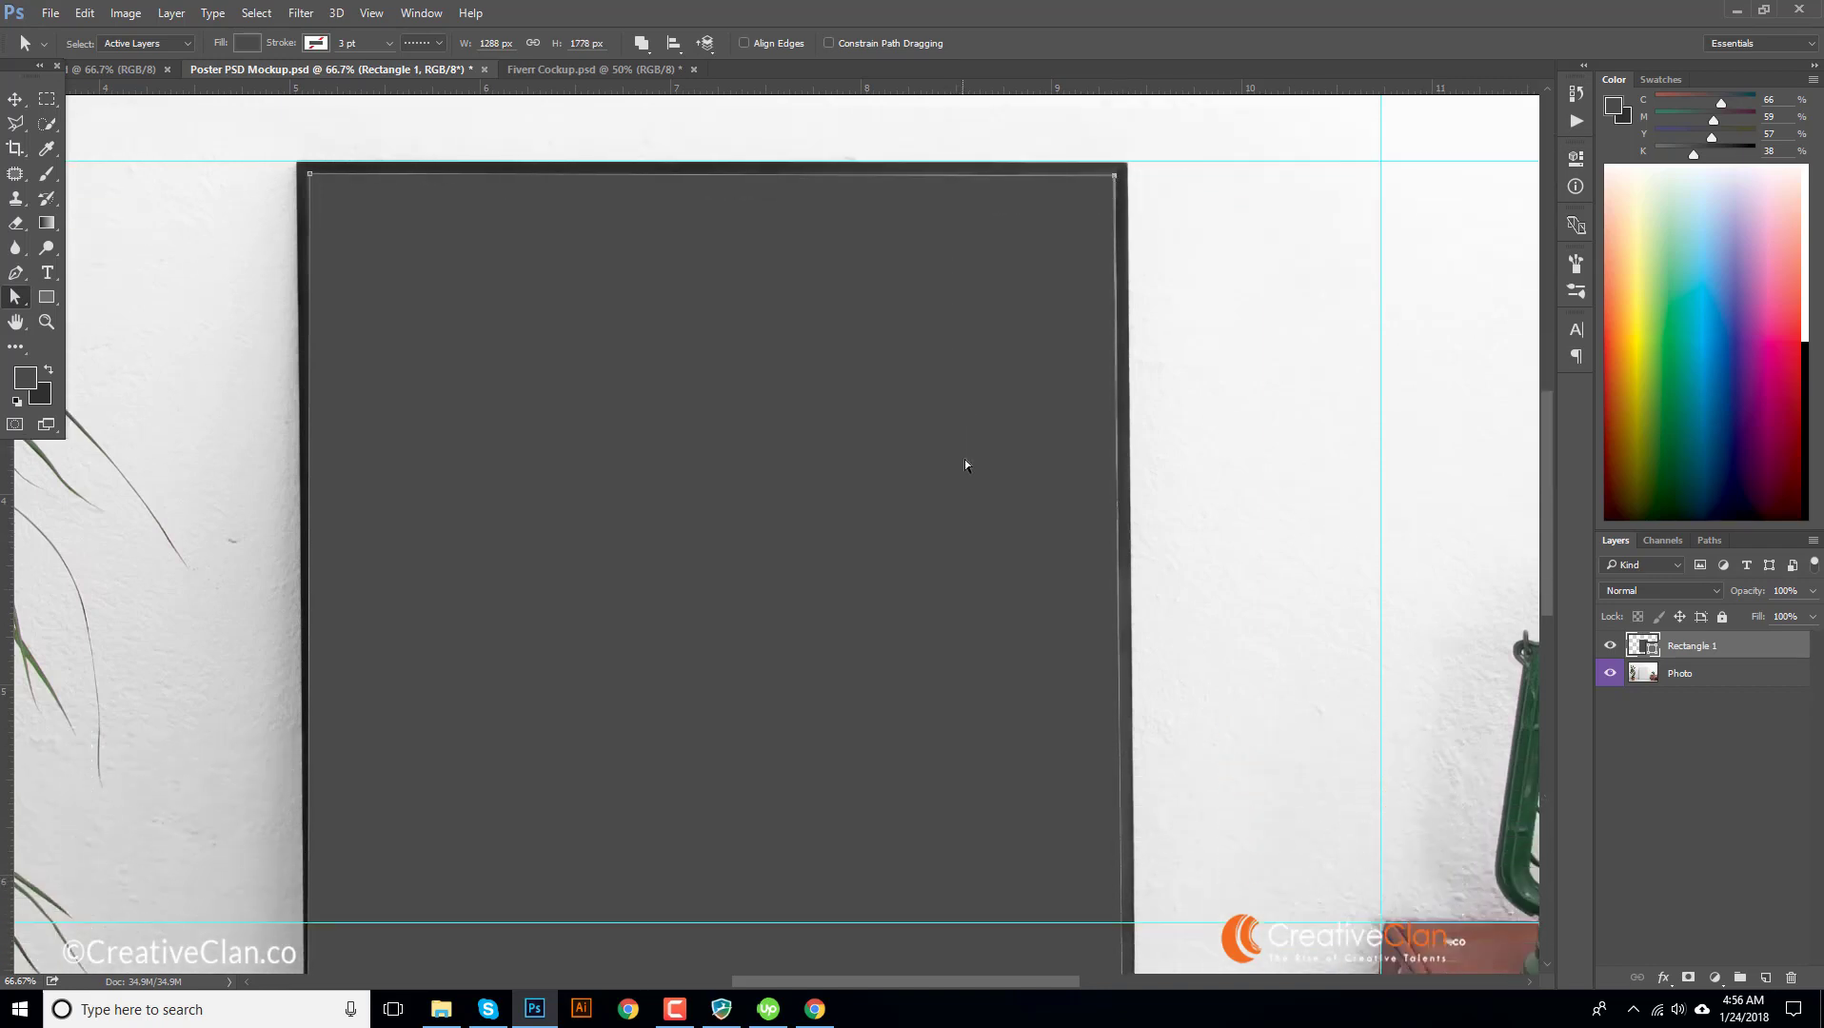
{"action": "scroll", "coordinate": [972, 458], "scroll_direction": "down", "scroll_amount": 2}
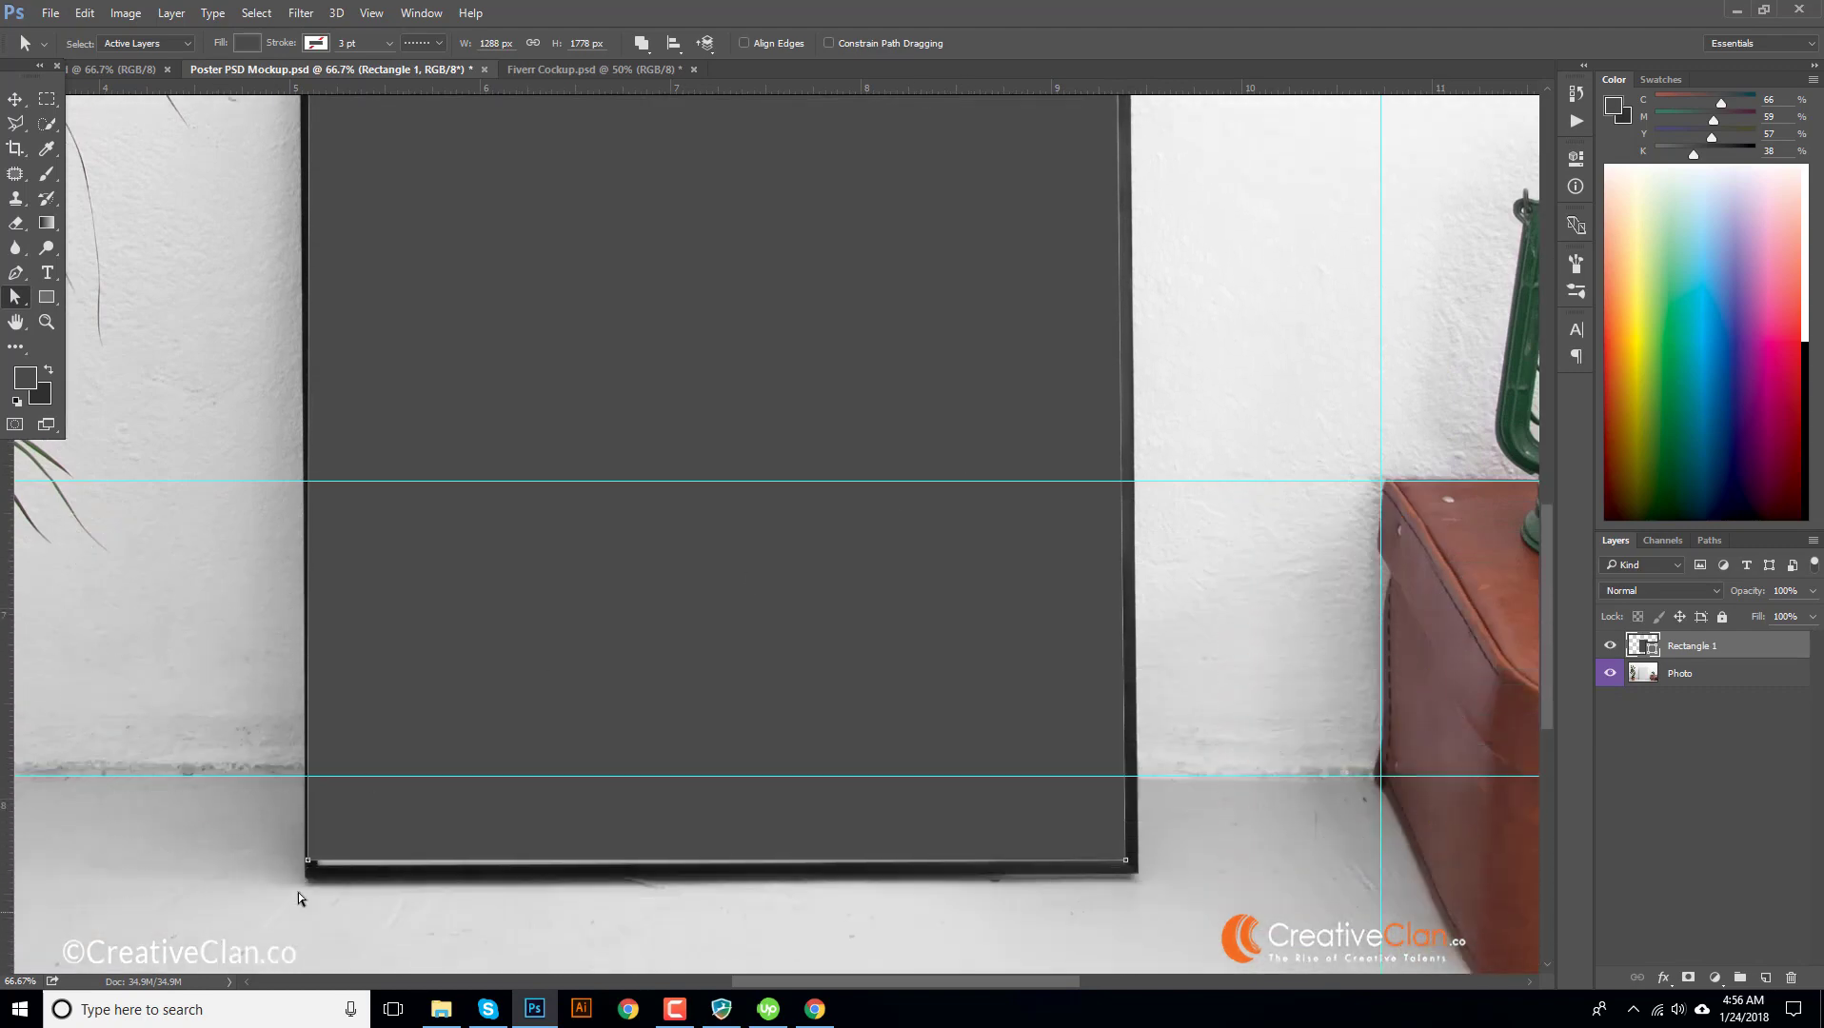
{"action": "left_click_drag", "start_coordinate": [311, 862], "coordinate": [321, 865]}
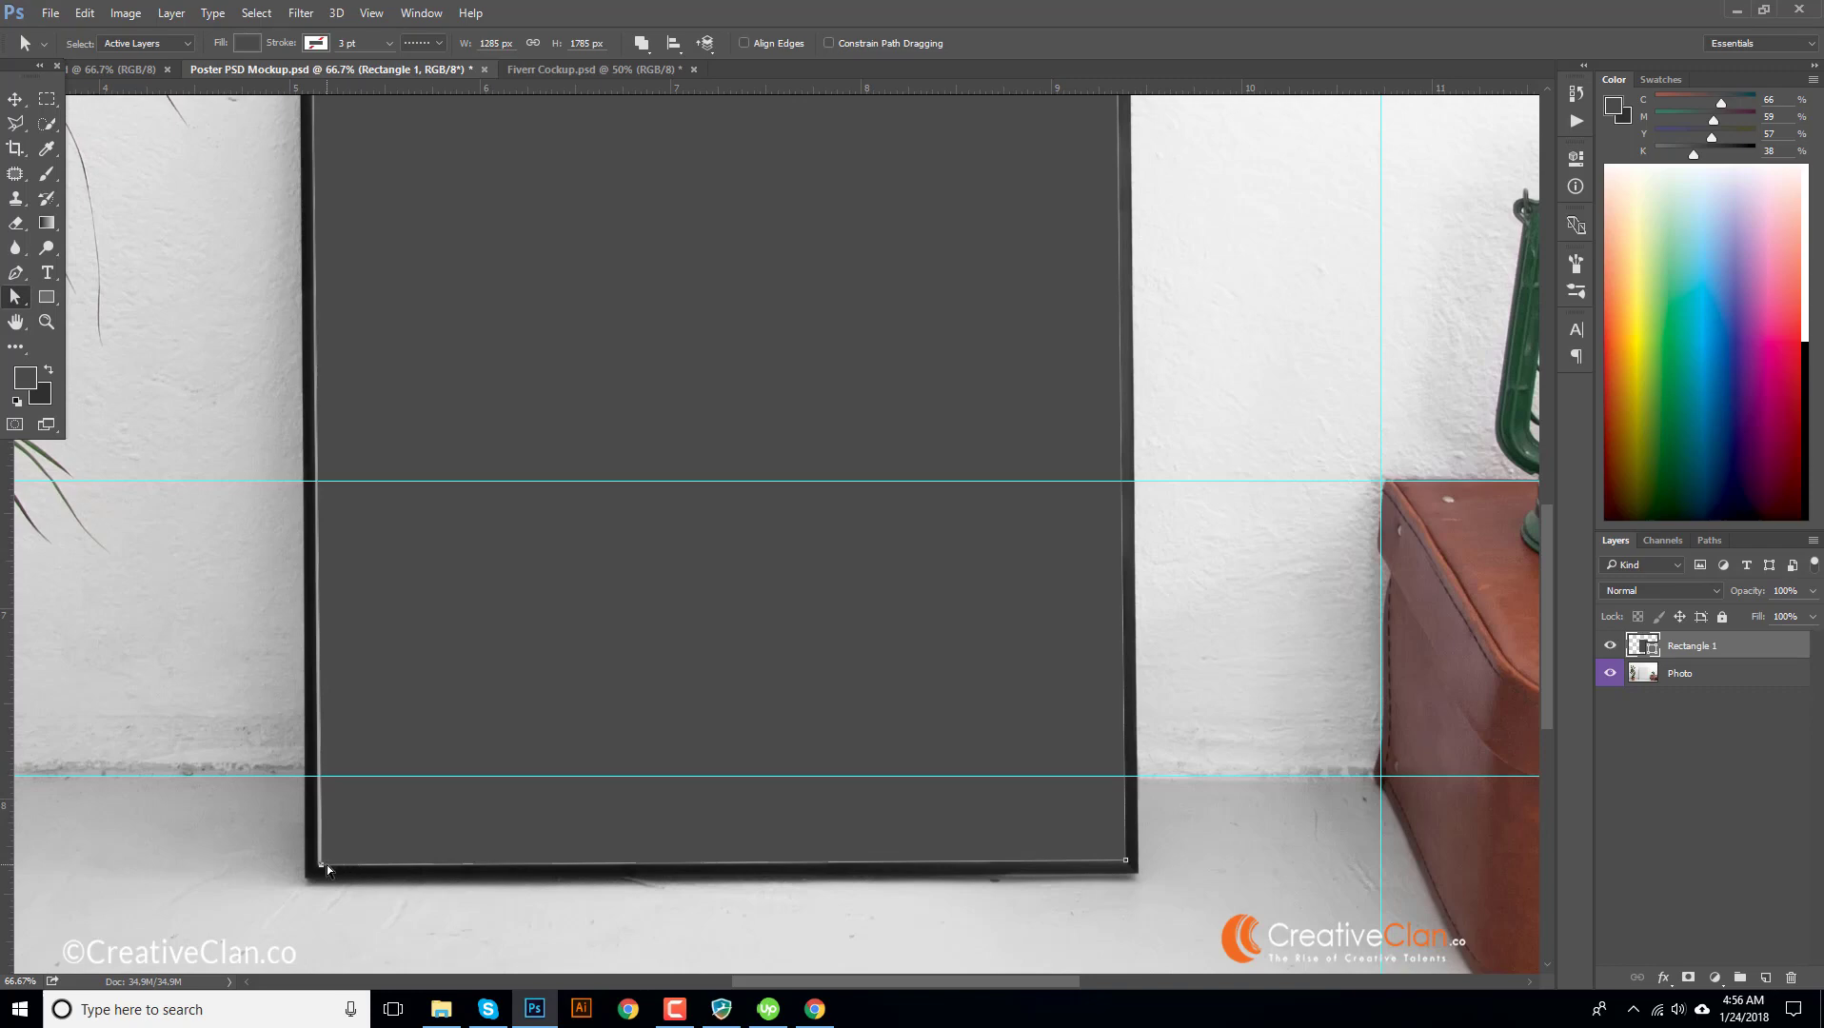
{"action": "left_click_drag", "start_coordinate": [321, 865], "coordinate": [317, 864]}
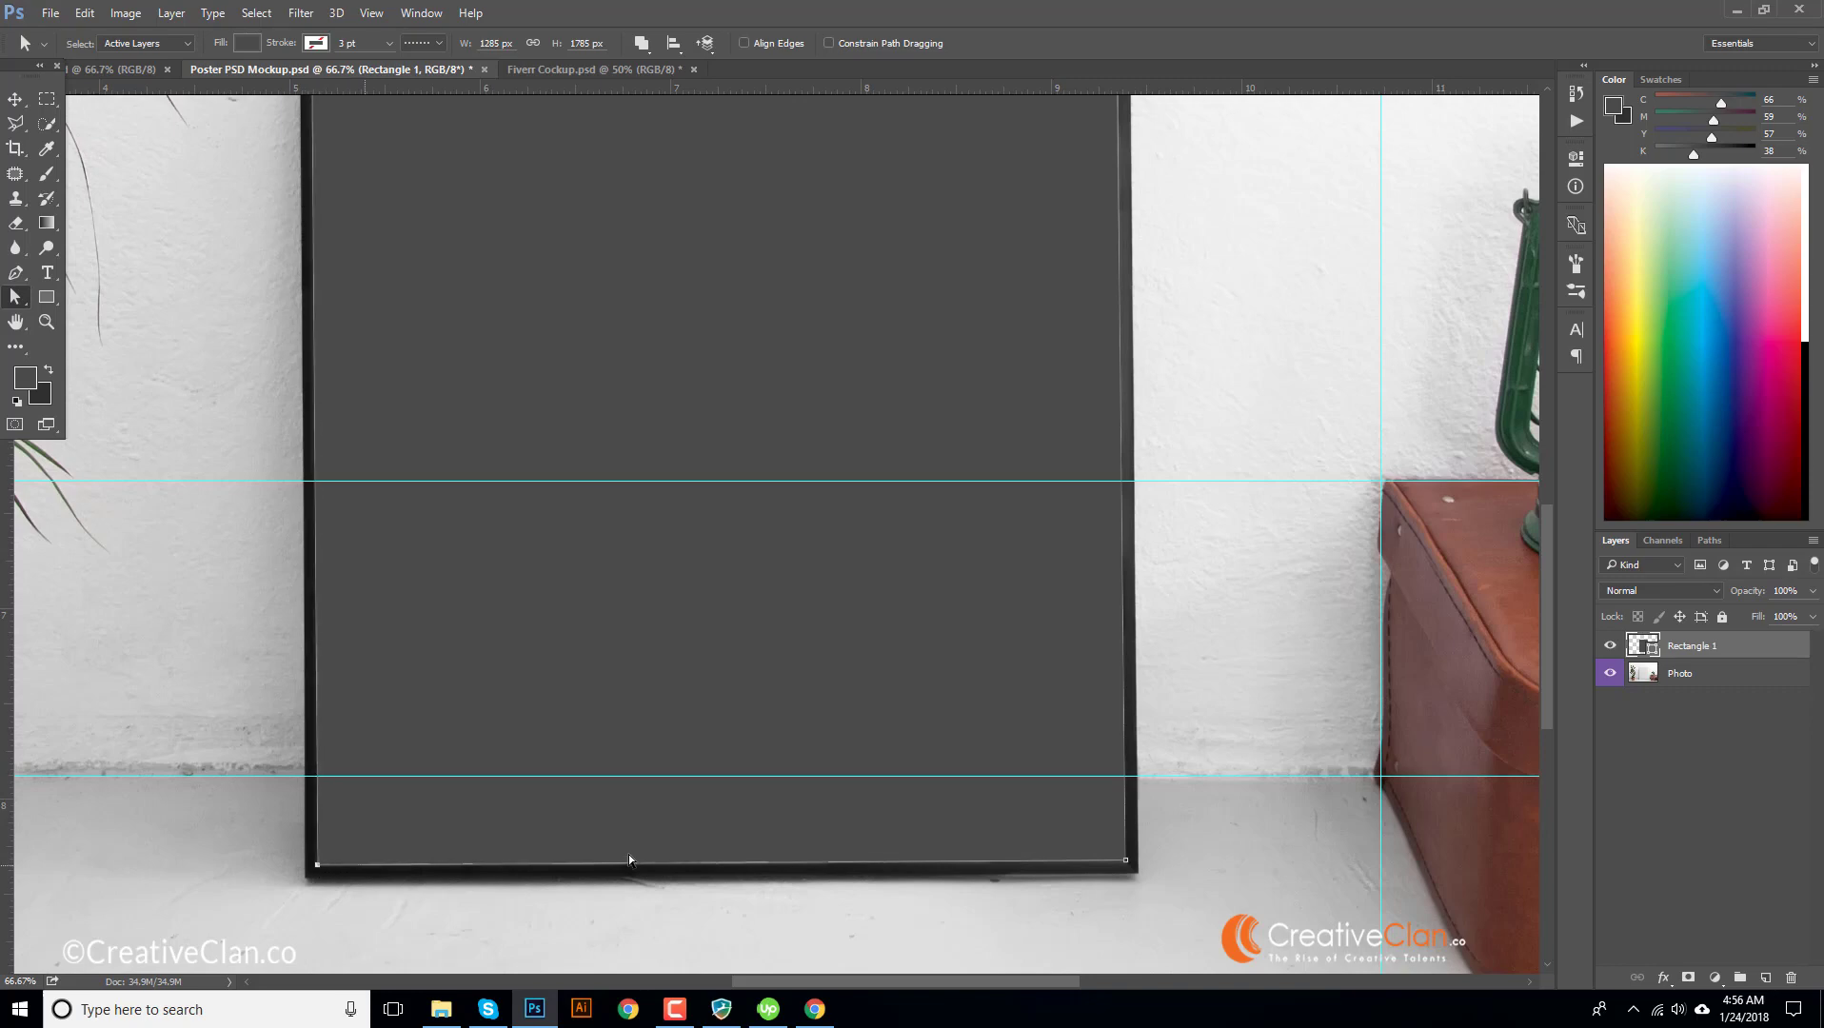
{"action": "left_click_drag", "start_coordinate": [1127, 864], "coordinate": [1132, 864]}
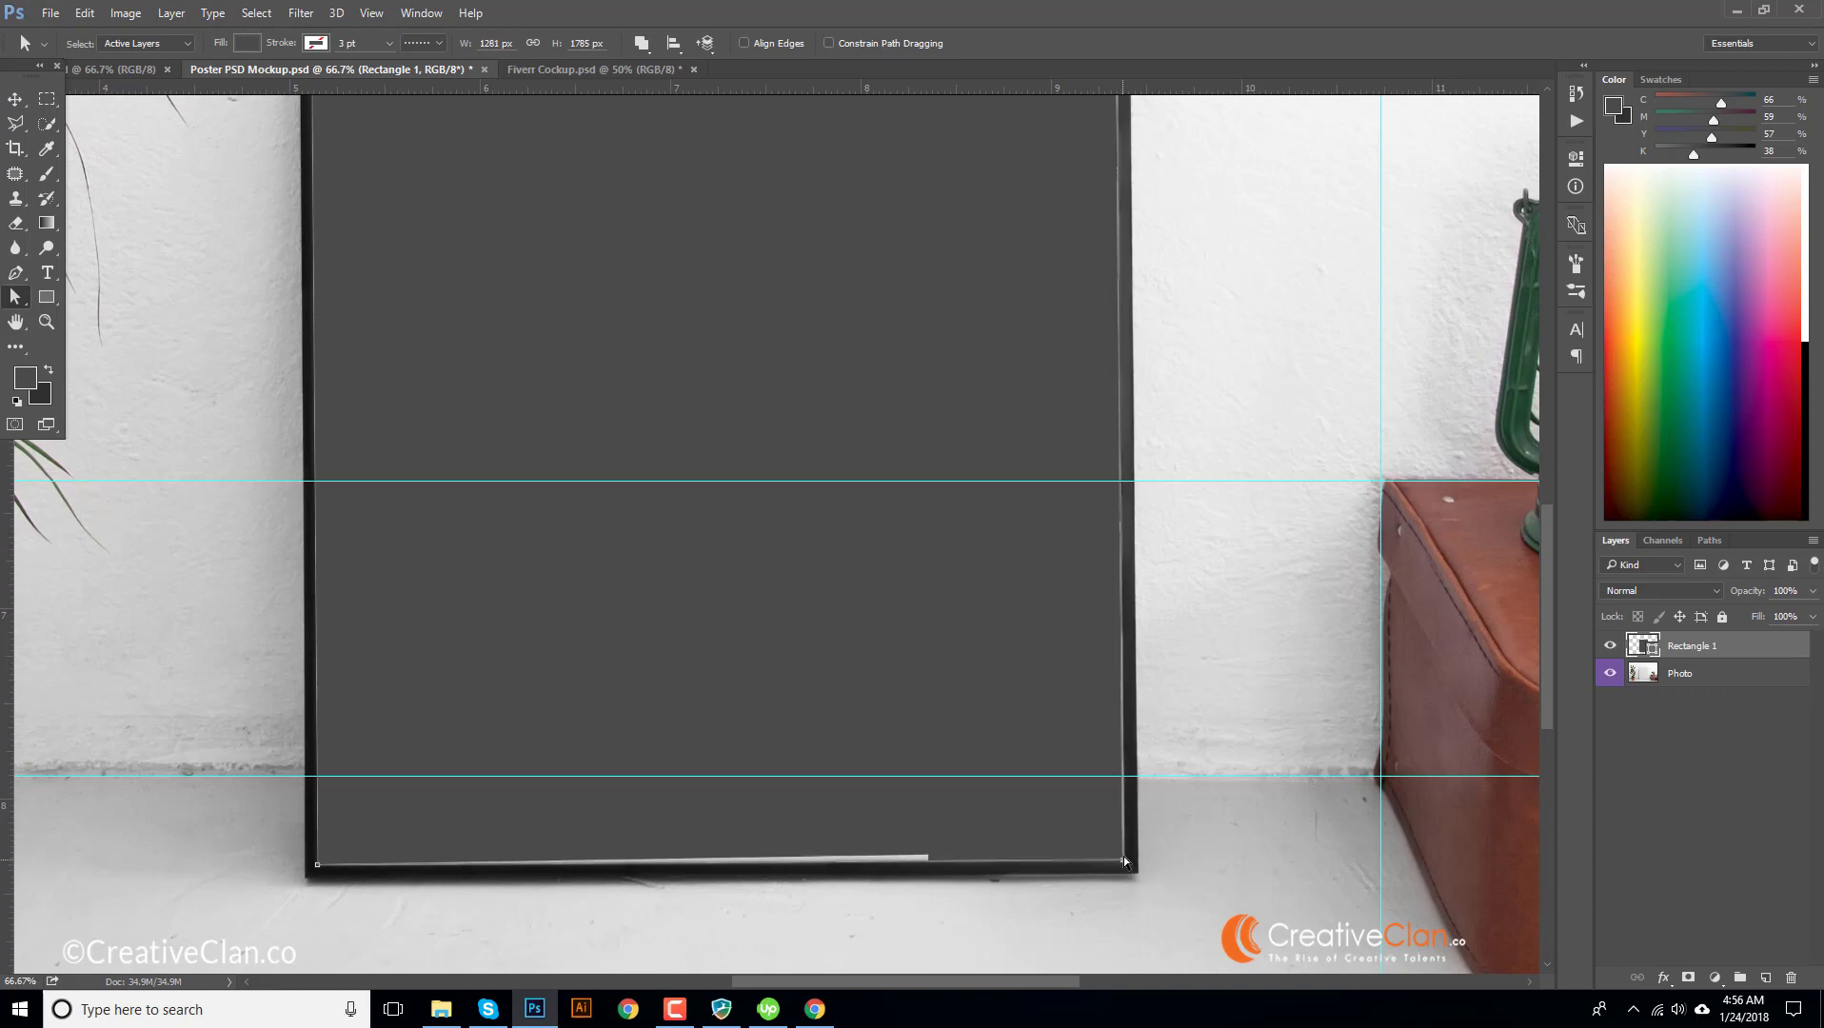
{"action": "scroll", "coordinate": [918, 548], "scroll_direction": "up", "scroll_amount": 3}
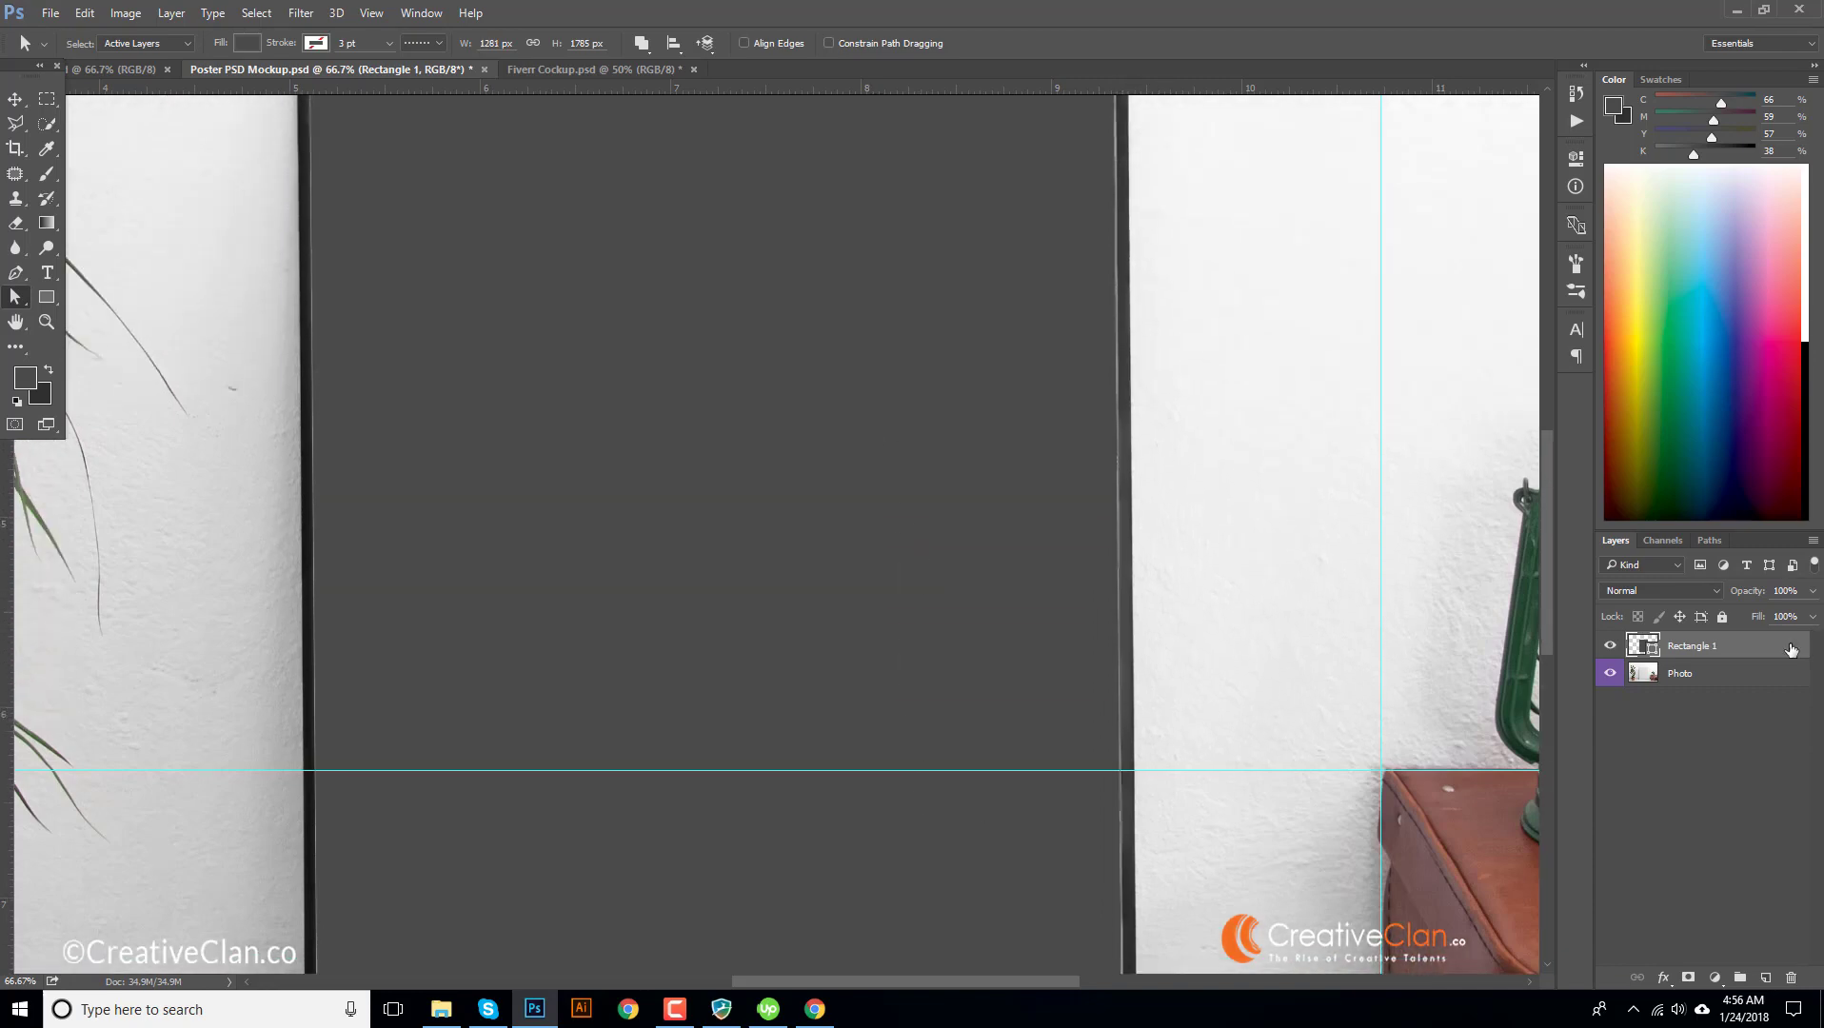
- Convert Rectangle 1 to a smart object, open Rectangle 1.psb, then return to Poster PSD Mockup
{"action": "right_click", "coordinate": [1751, 645]}
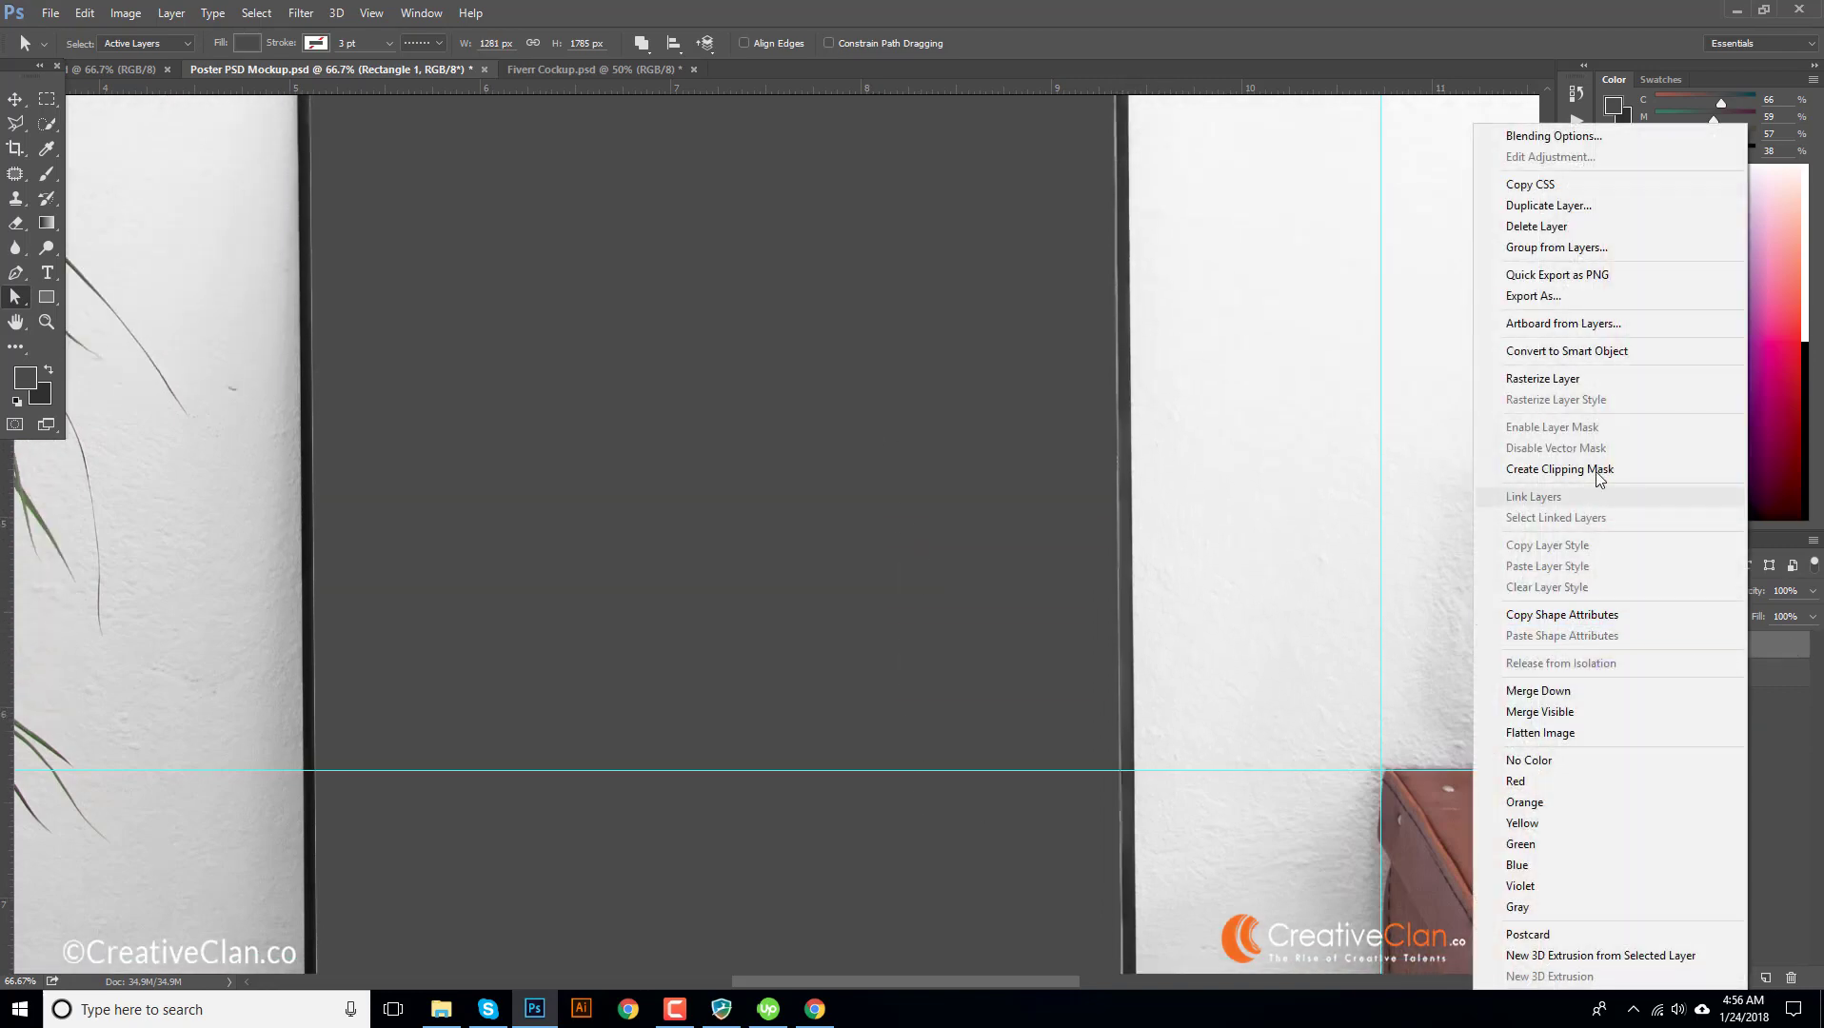
{"action": "left_click", "coordinate": [1562, 356]}
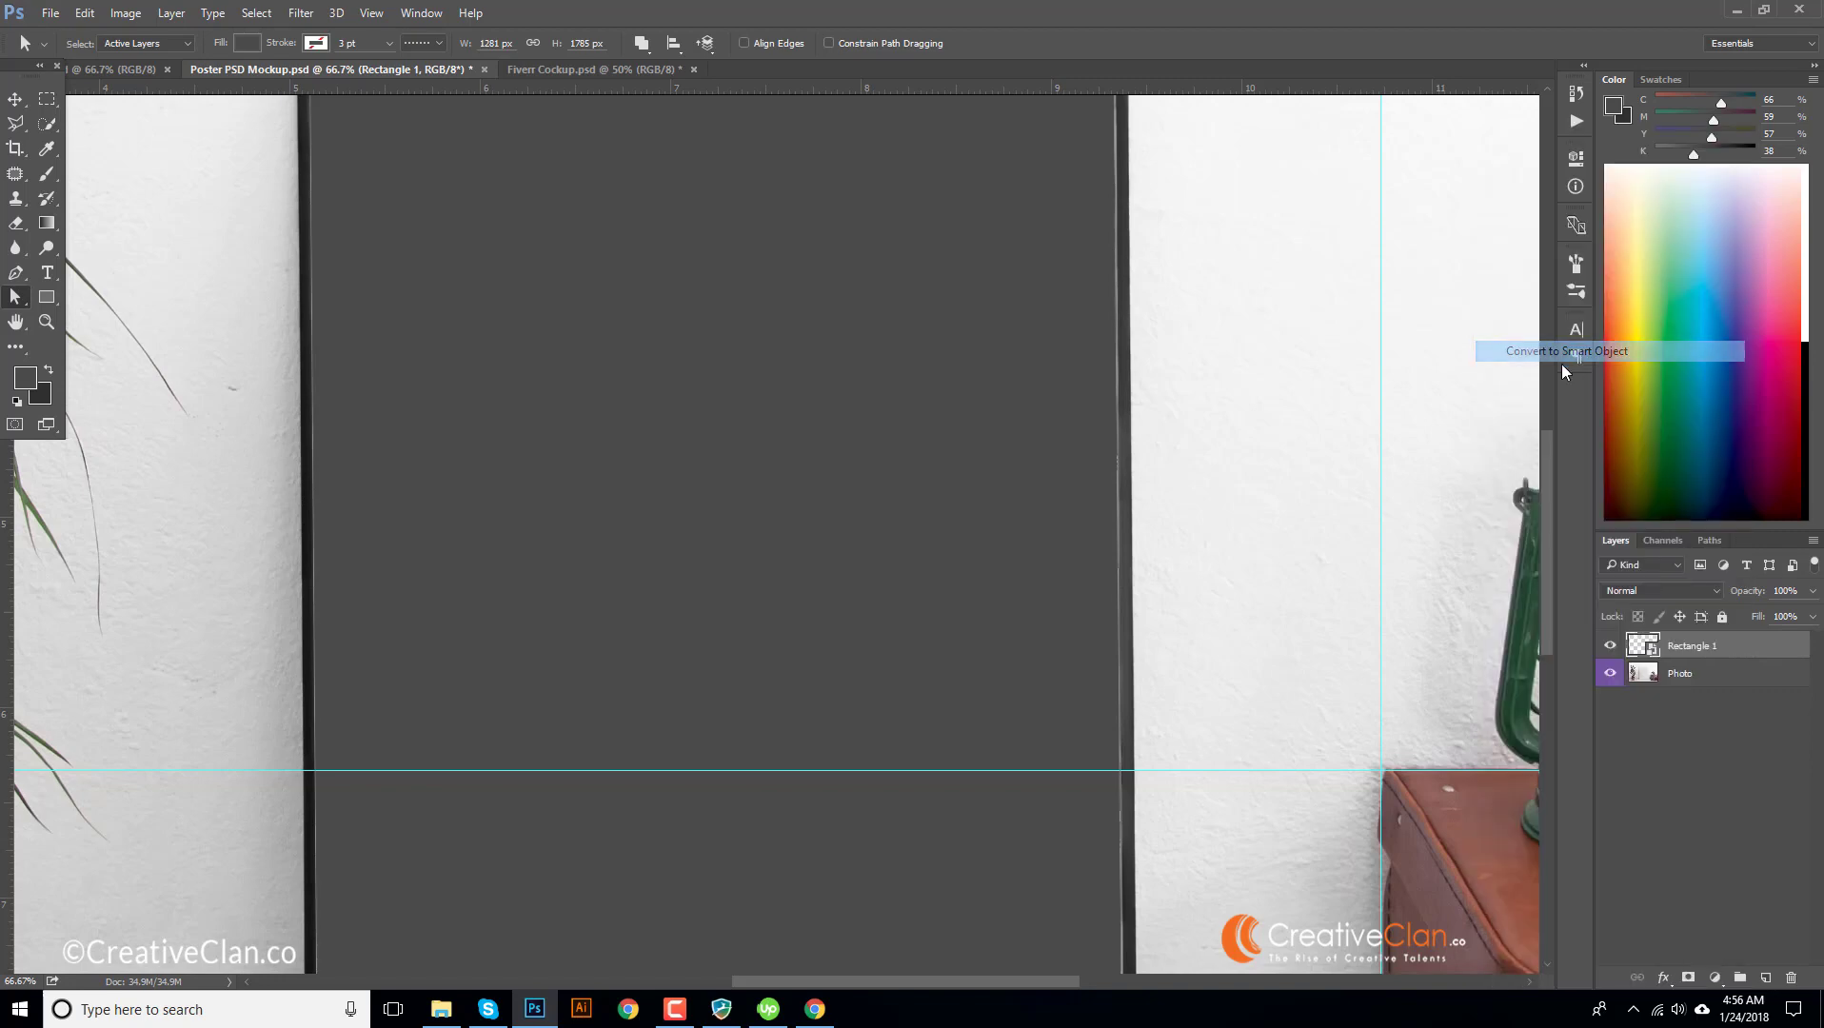
{"action": "key", "text": "ctrl+minus"}
{"action": "key", "text": "ctrl+minus"}
{"action": "key", "text": "ctrl+minus"}
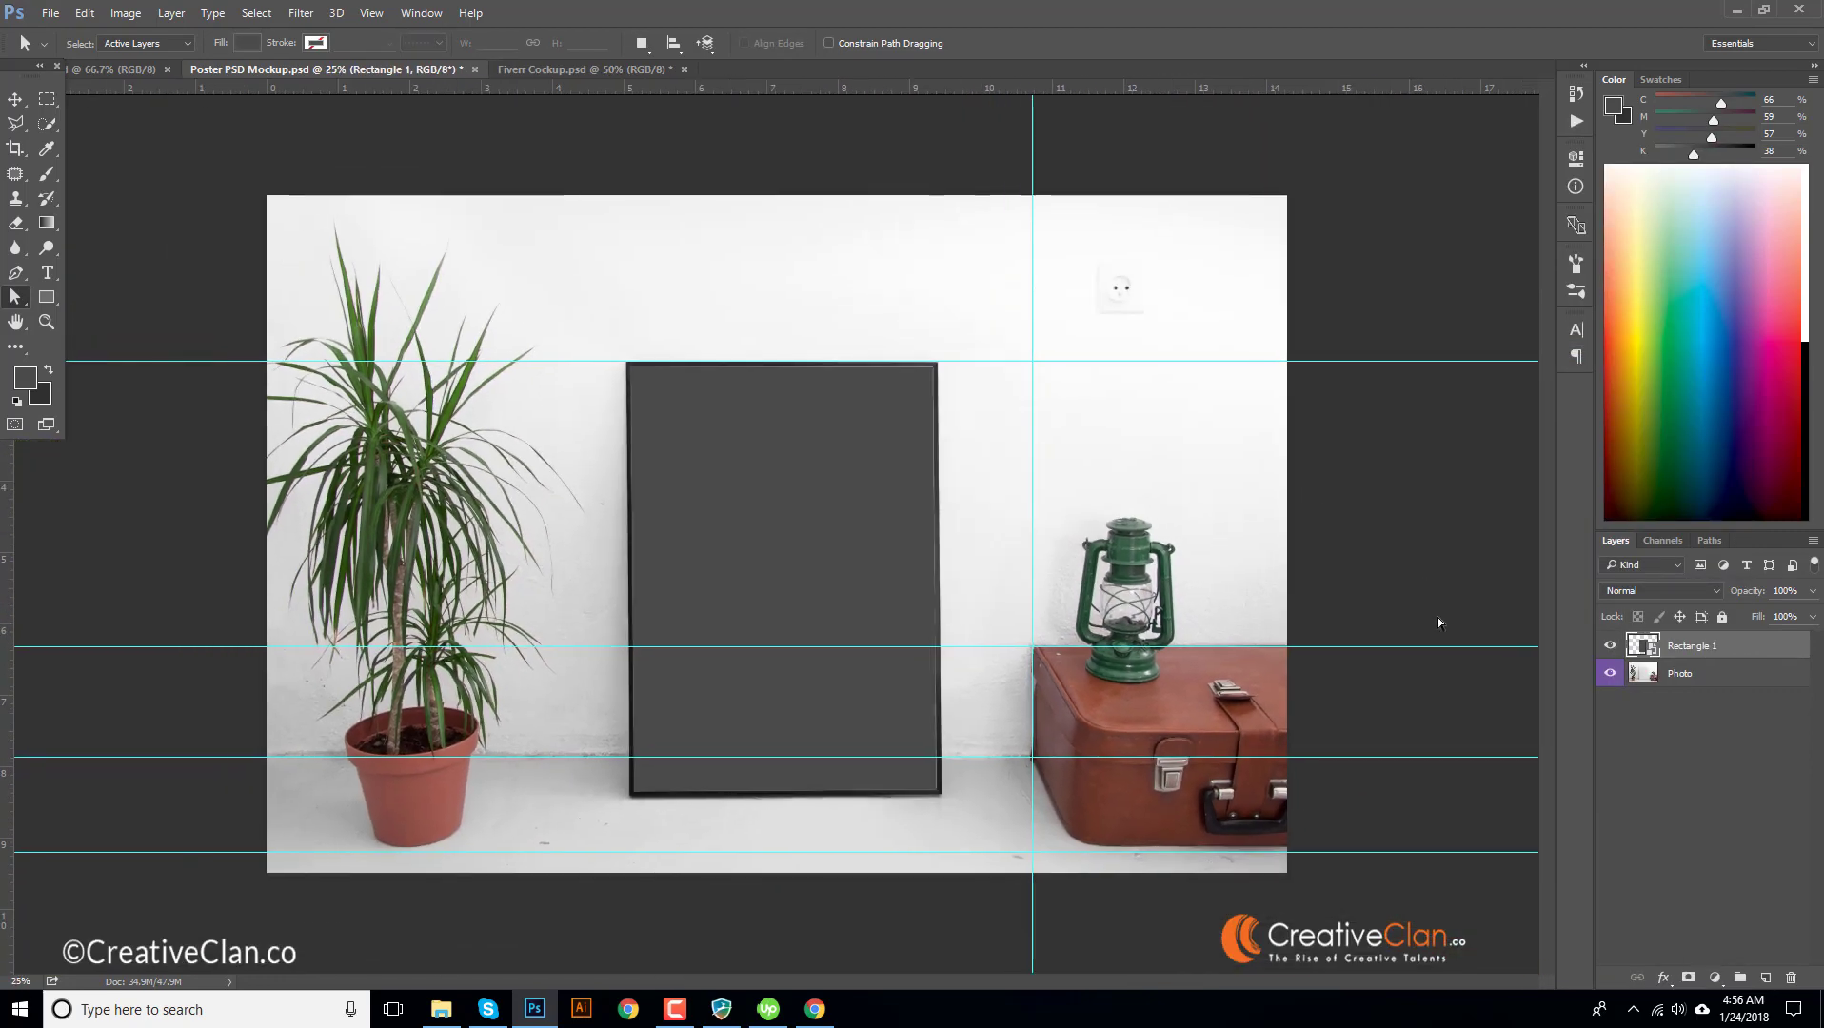
{"action": "double_click", "coordinate": [1641, 646]}
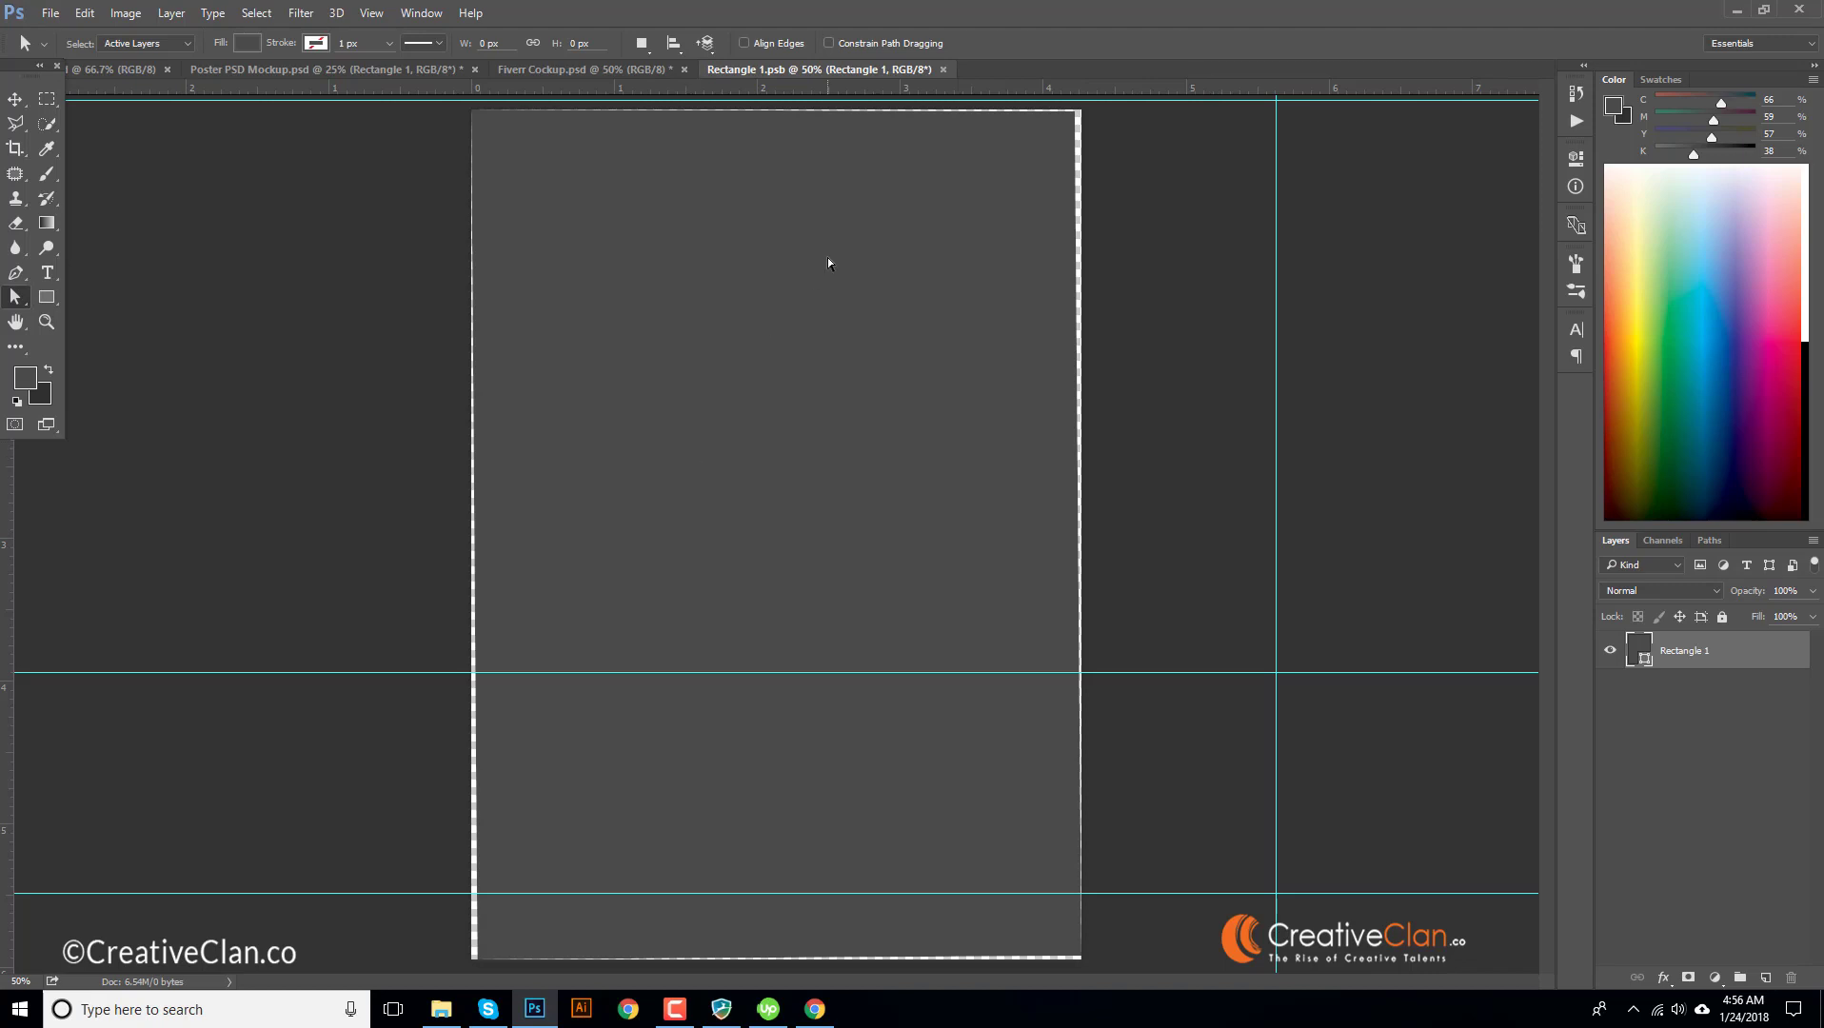
{"action": "left_click", "coordinate": [648, 74]}
{"action": "left_click", "coordinate": [334, 70]}
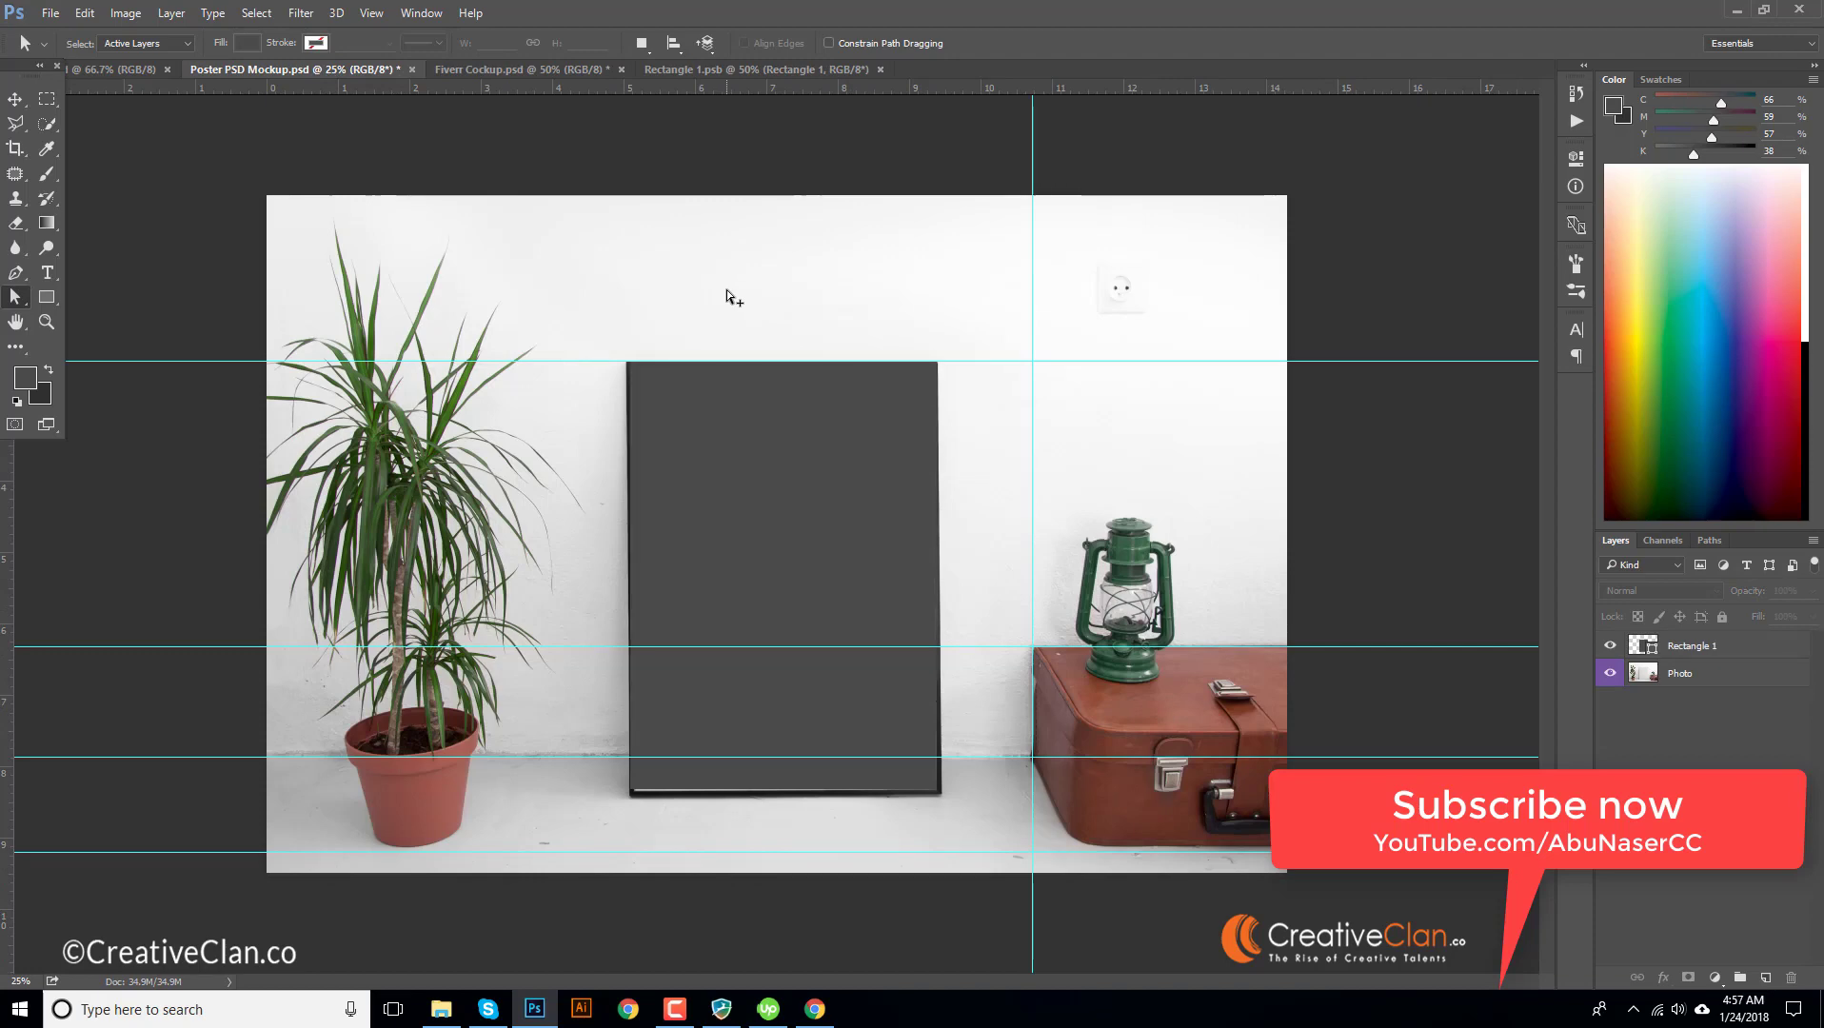
{"action": "key", "text": "Delete"}
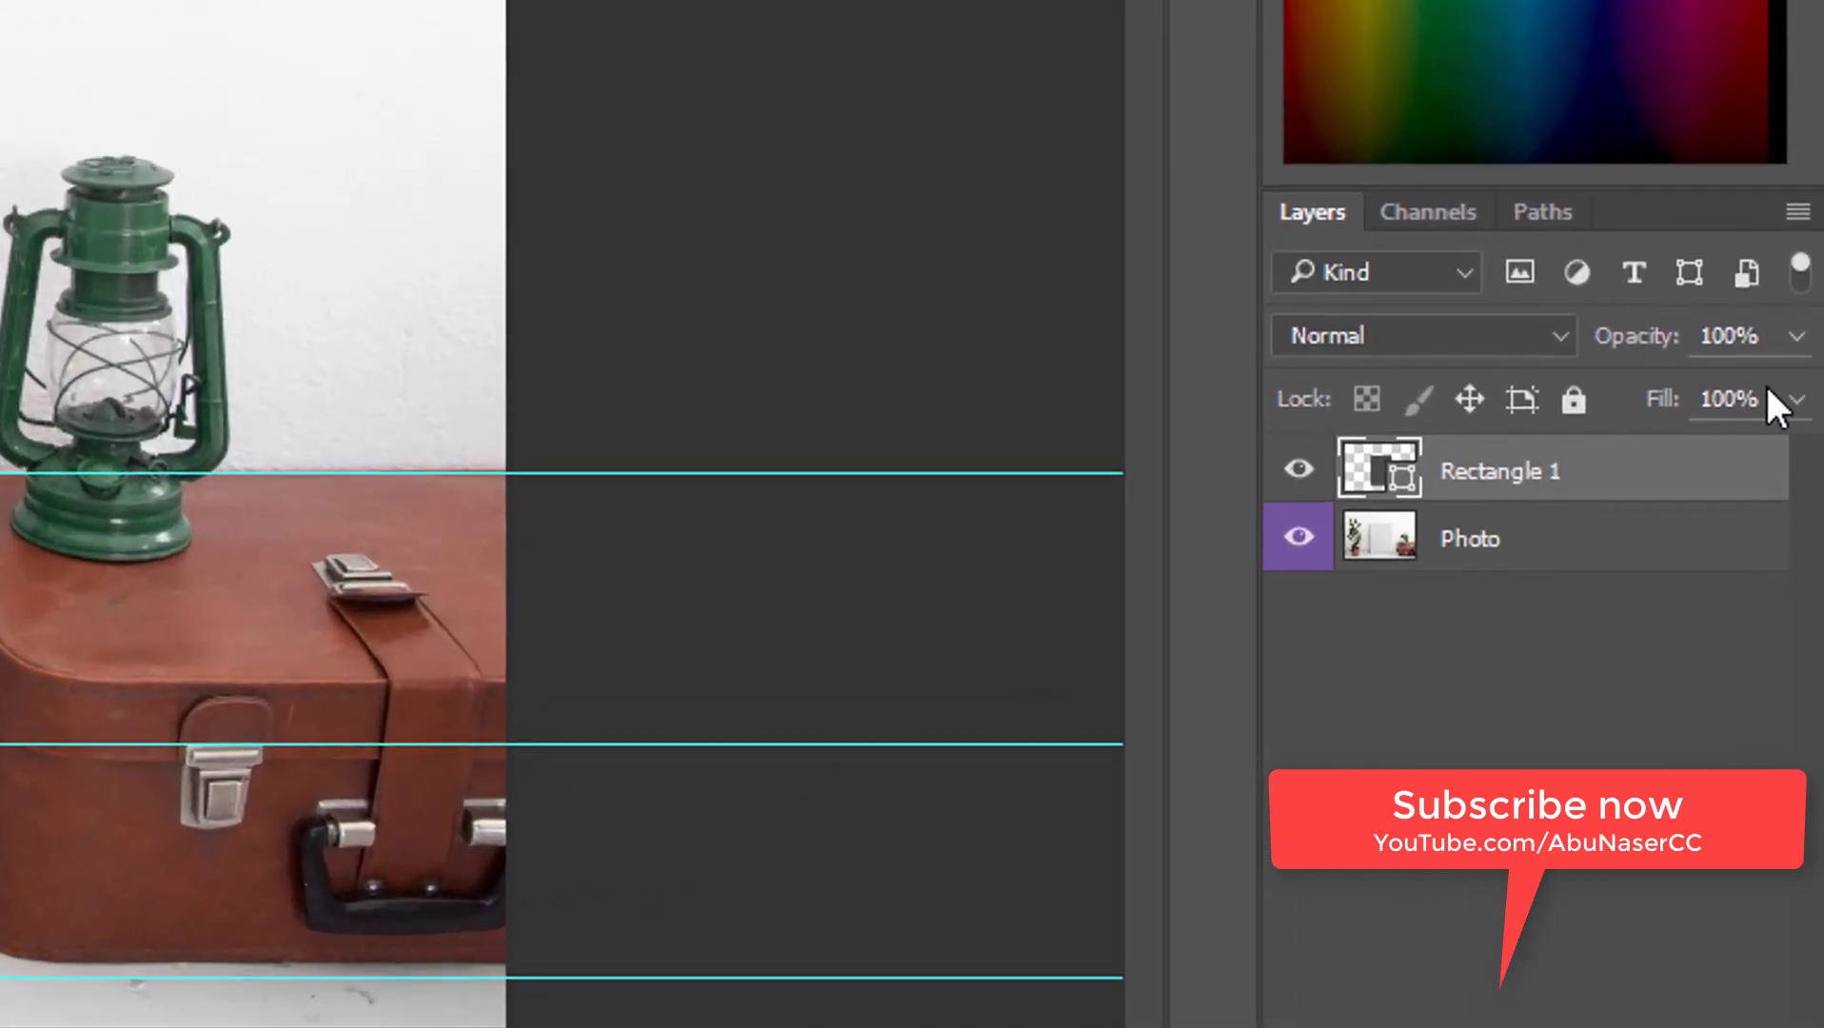
{"action": "right_click", "coordinate": [1683, 617]}
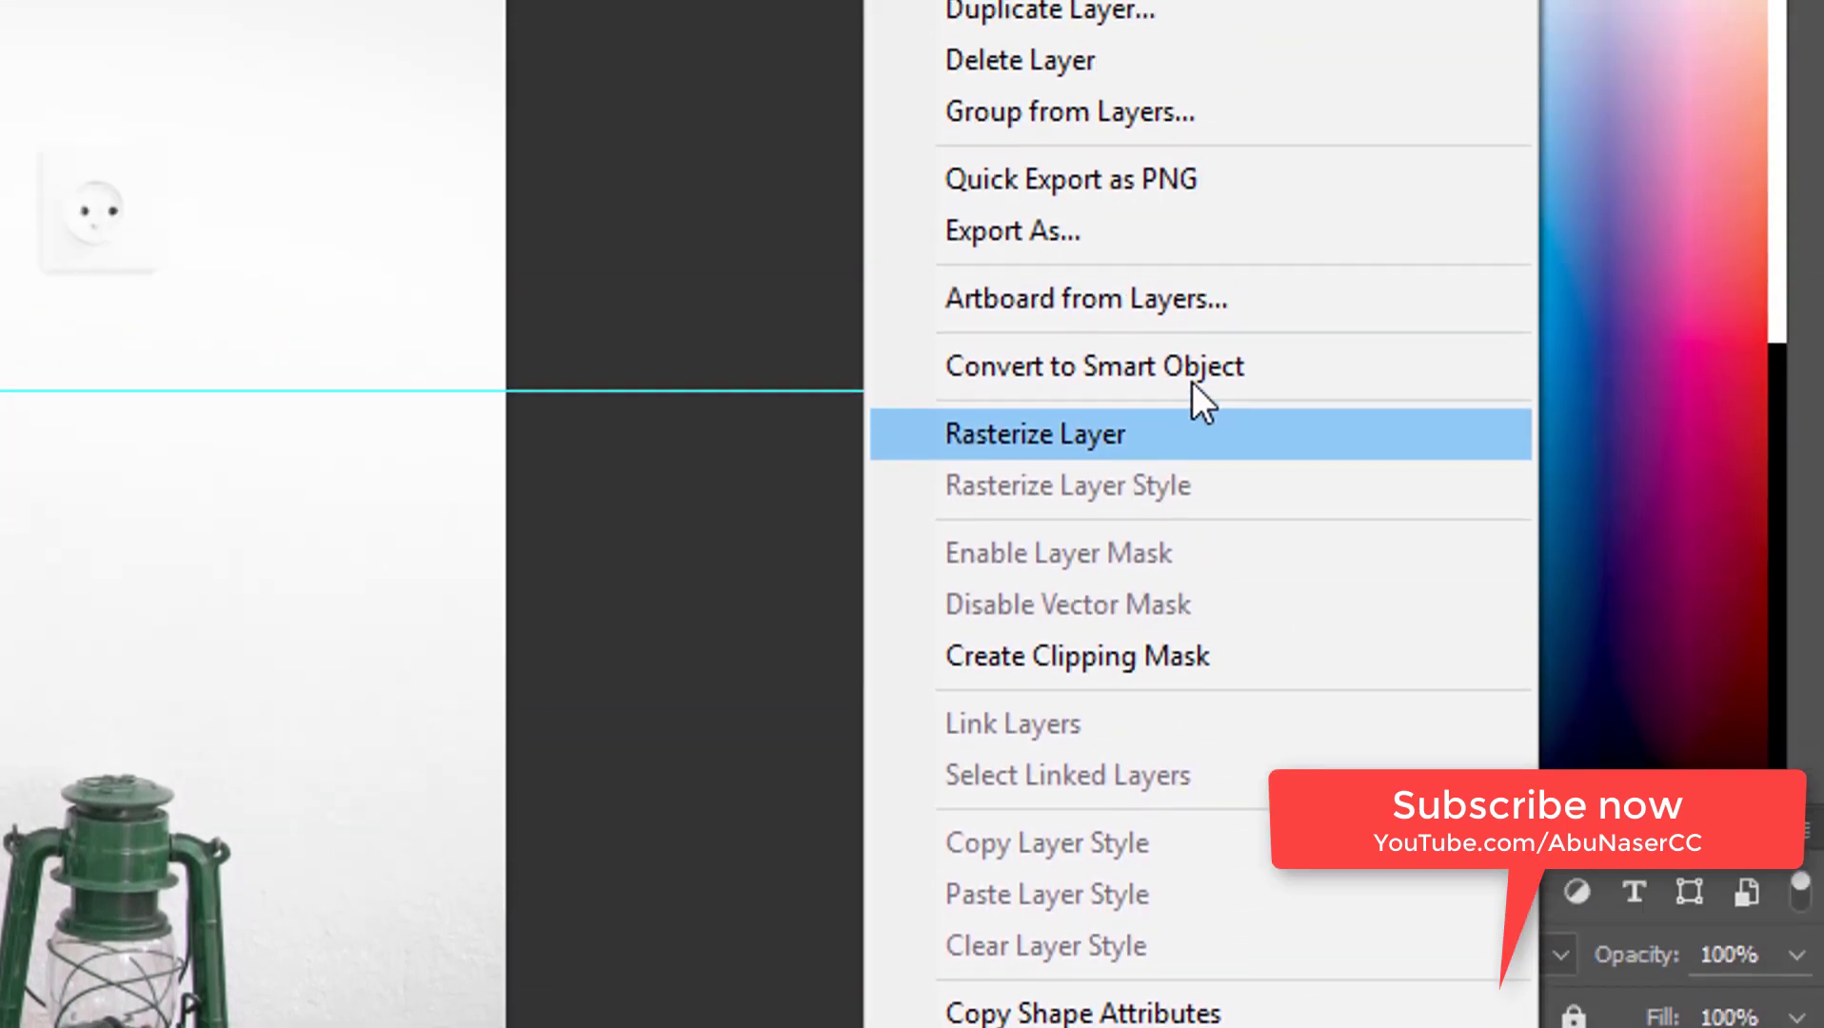
{"action": "left_click", "coordinate": [1193, 371]}
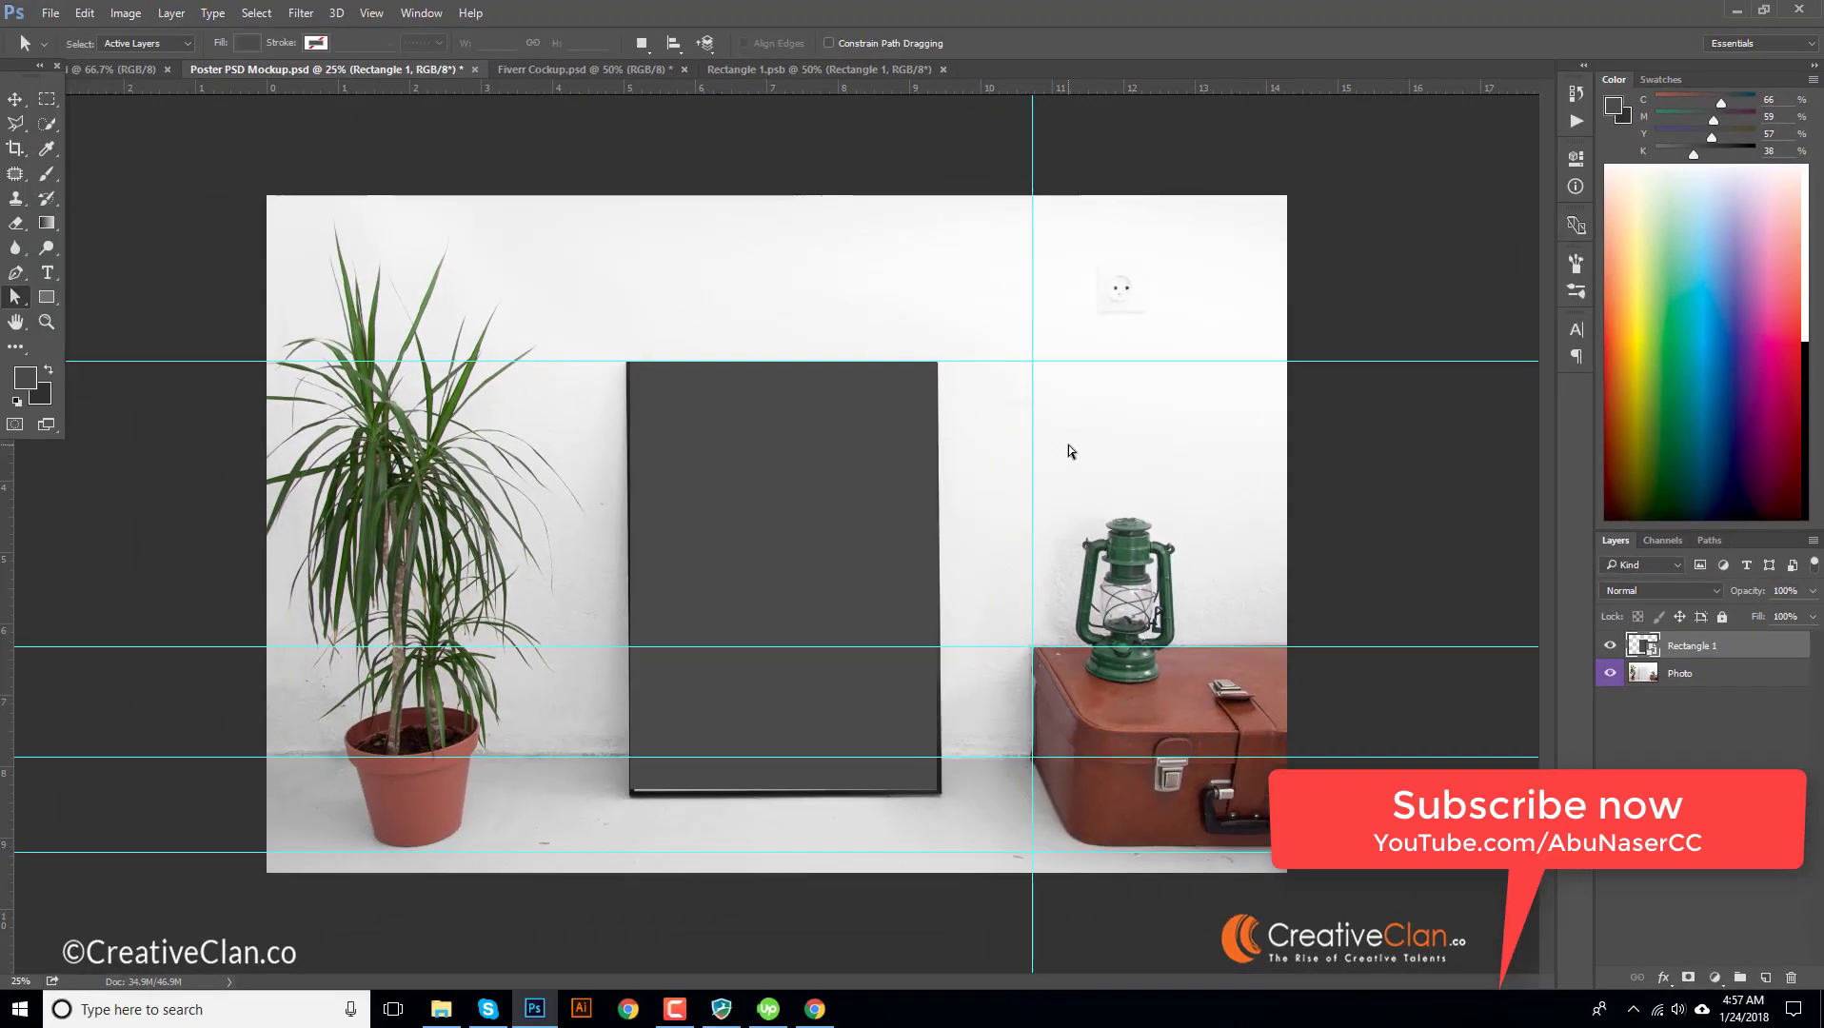
{"action": "key", "text": "ctrl+plus"}
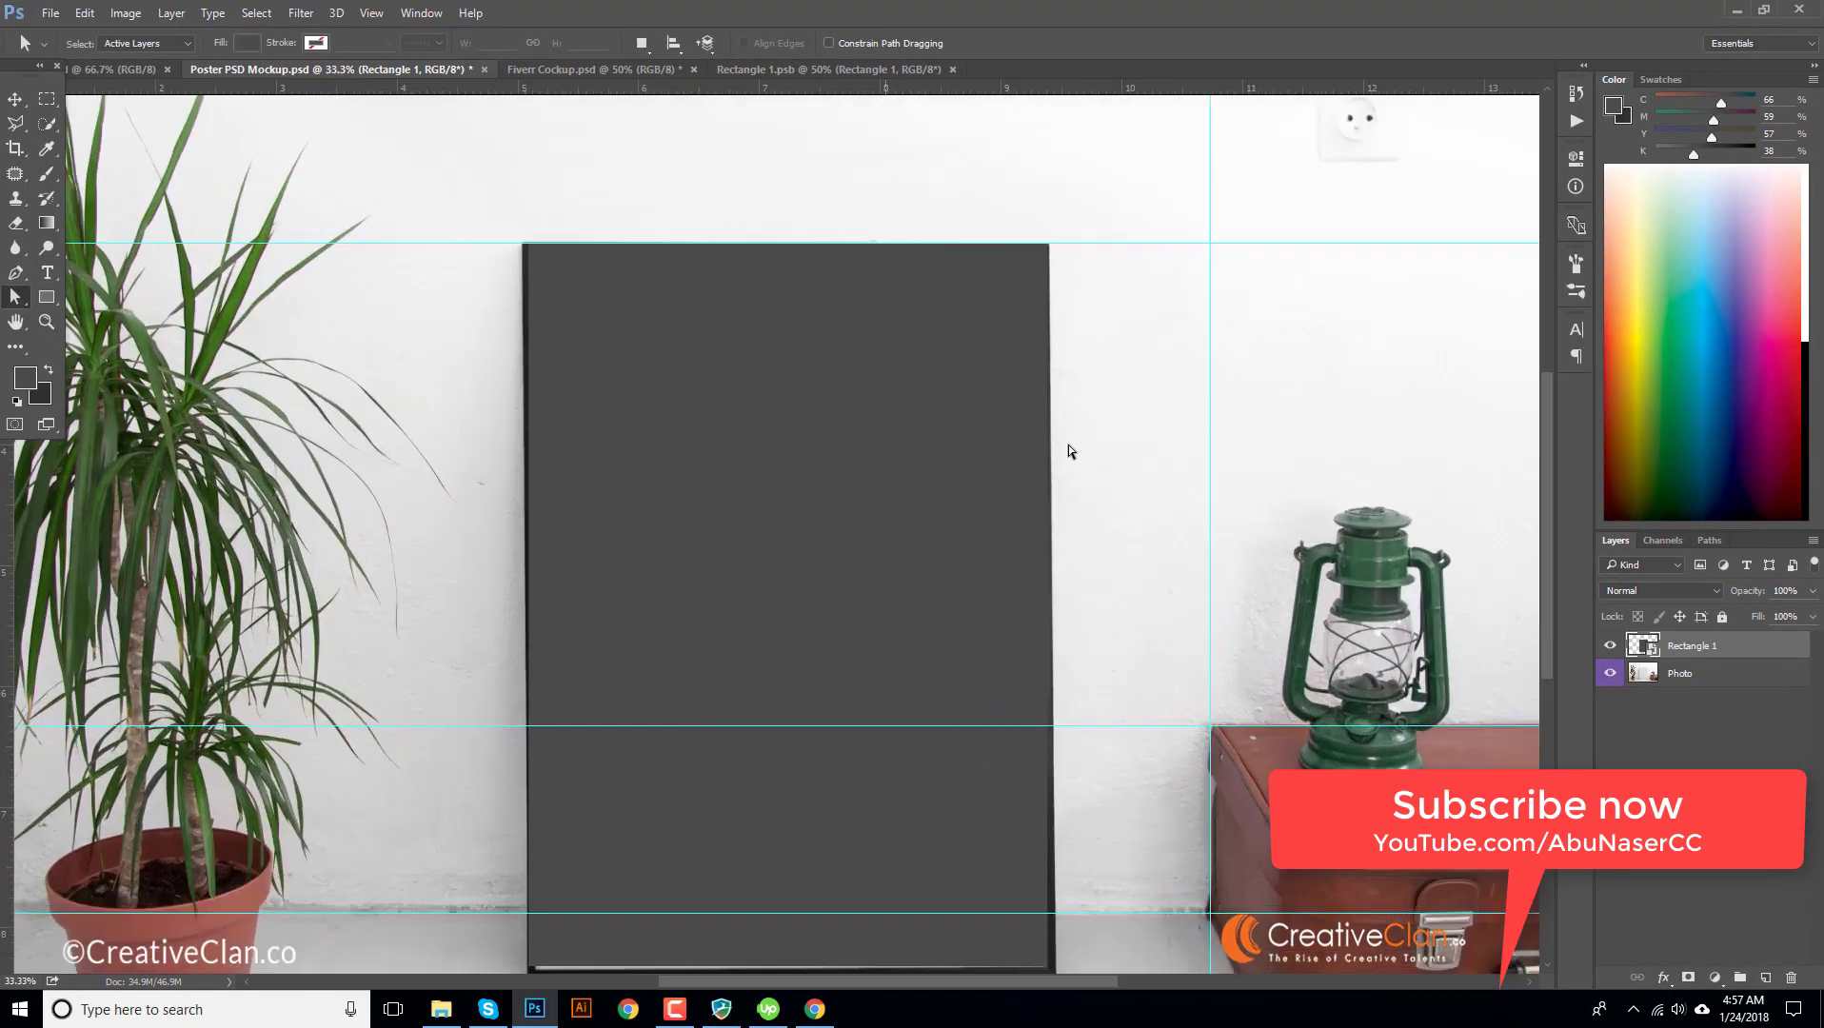
{"action": "key", "text": "ctrl+t"}
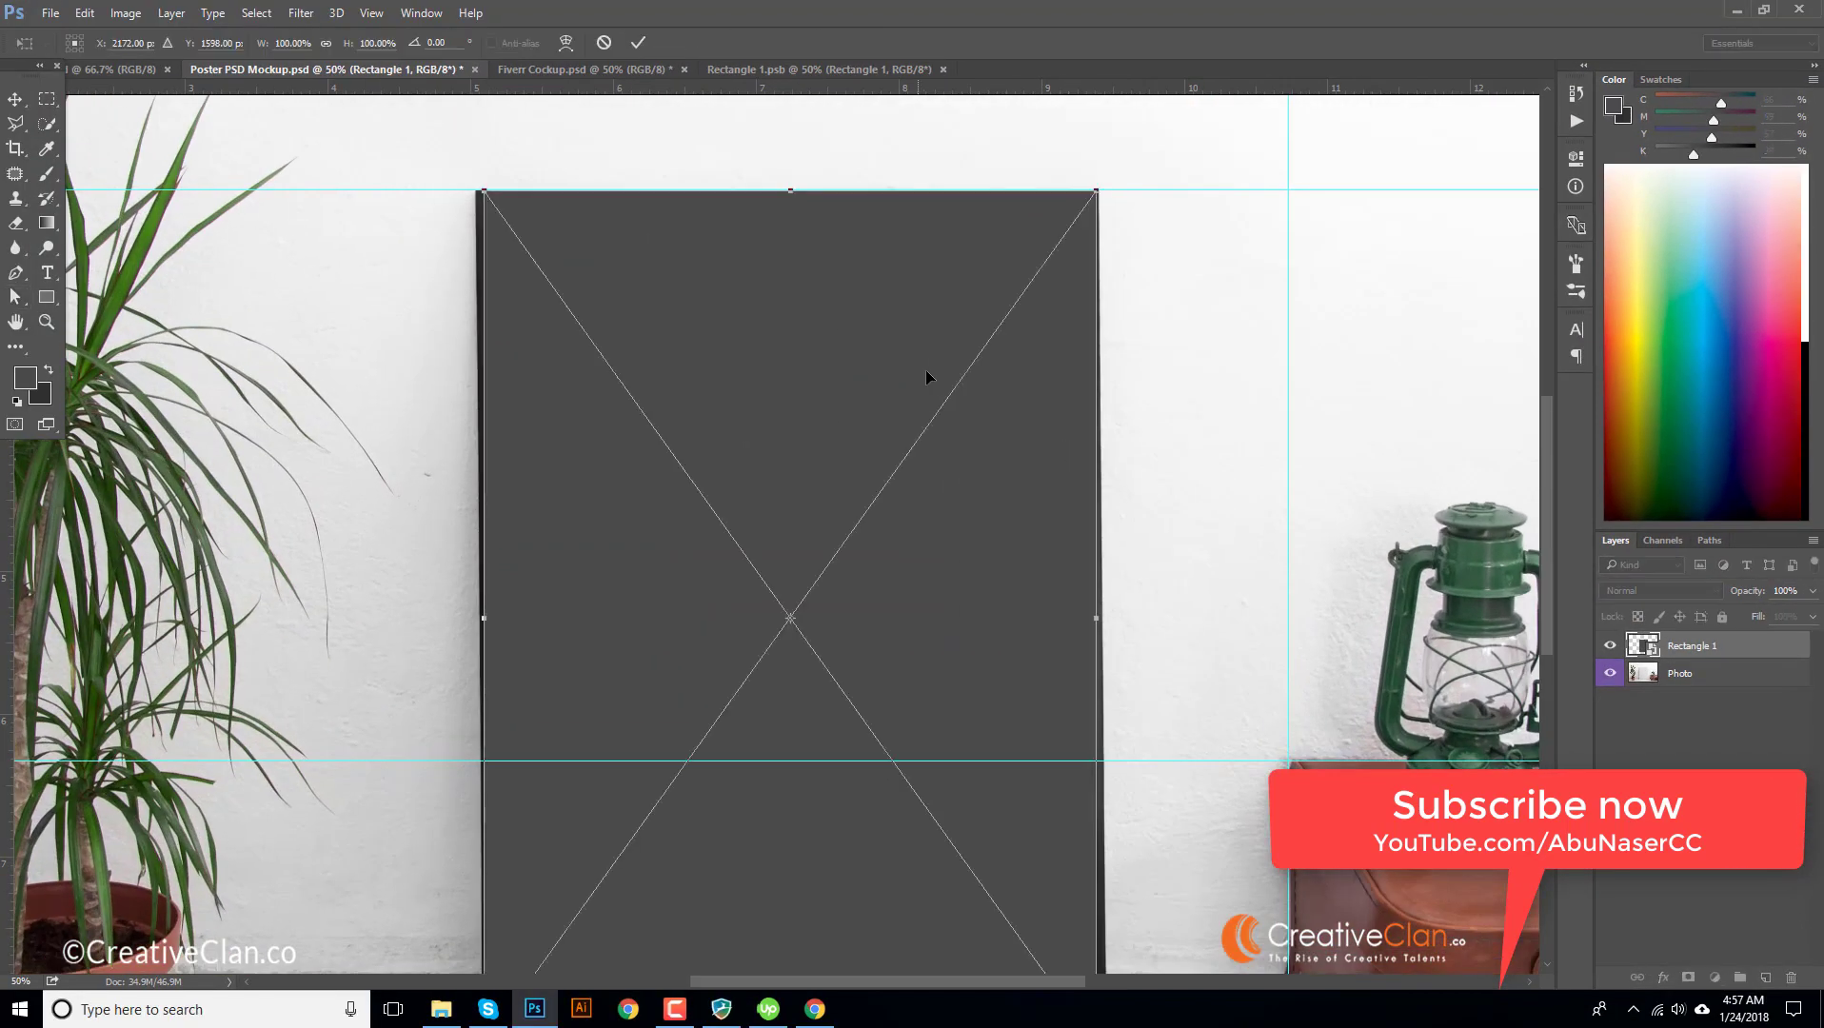
{"action": "right_click", "coordinate": [930, 353]}
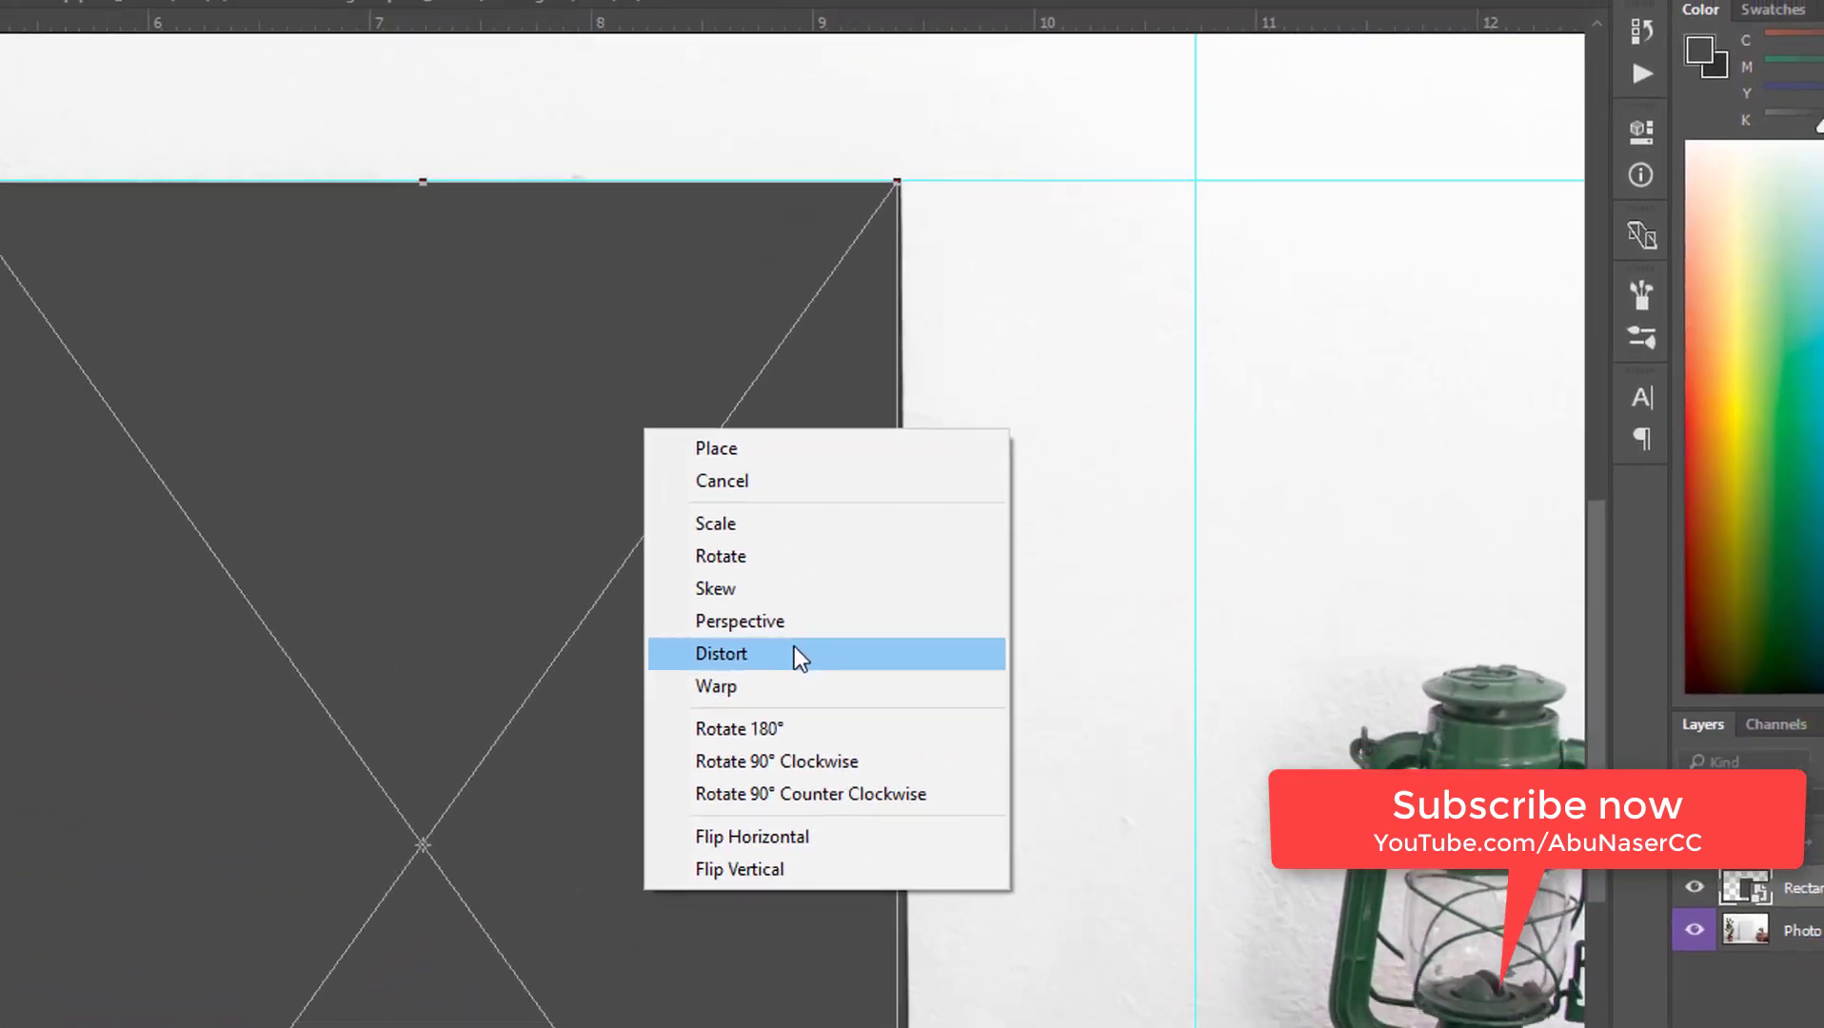
{"action": "left_click", "coordinate": [845, 618]}
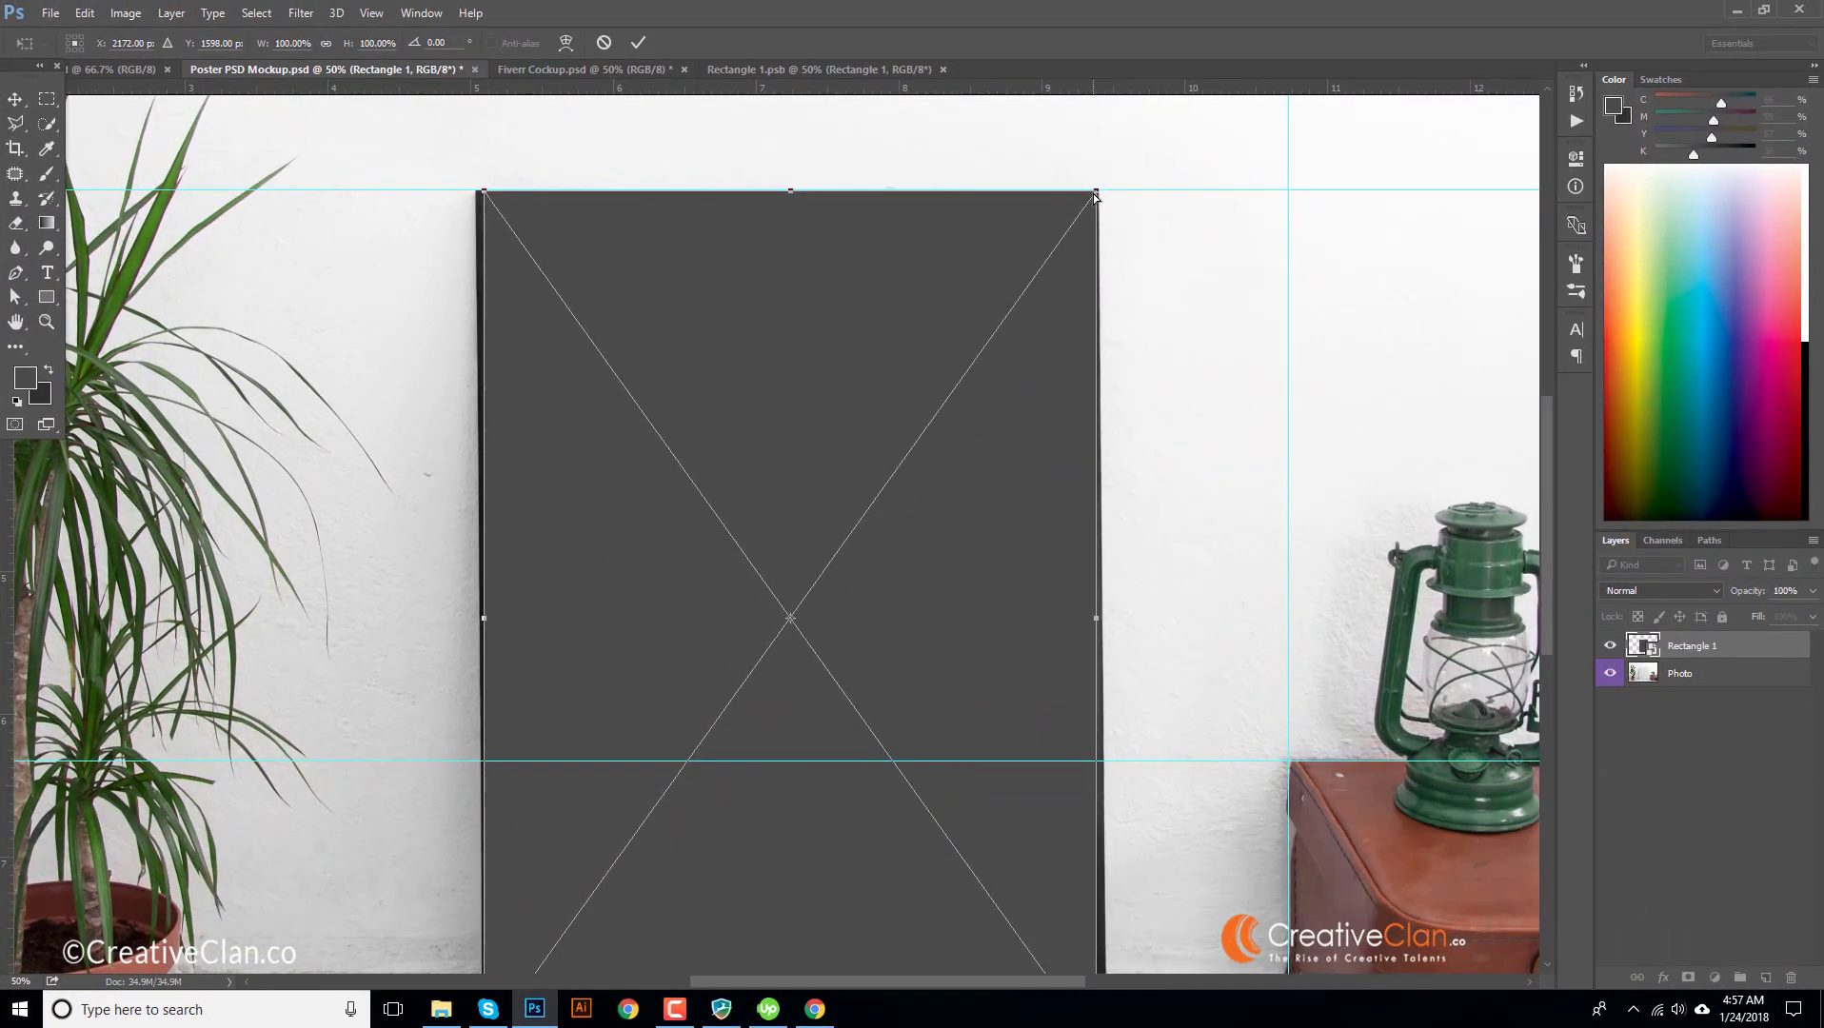
{"action": "left_click_drag", "start_coordinate": [1095, 196], "coordinate": [1089, 206]}
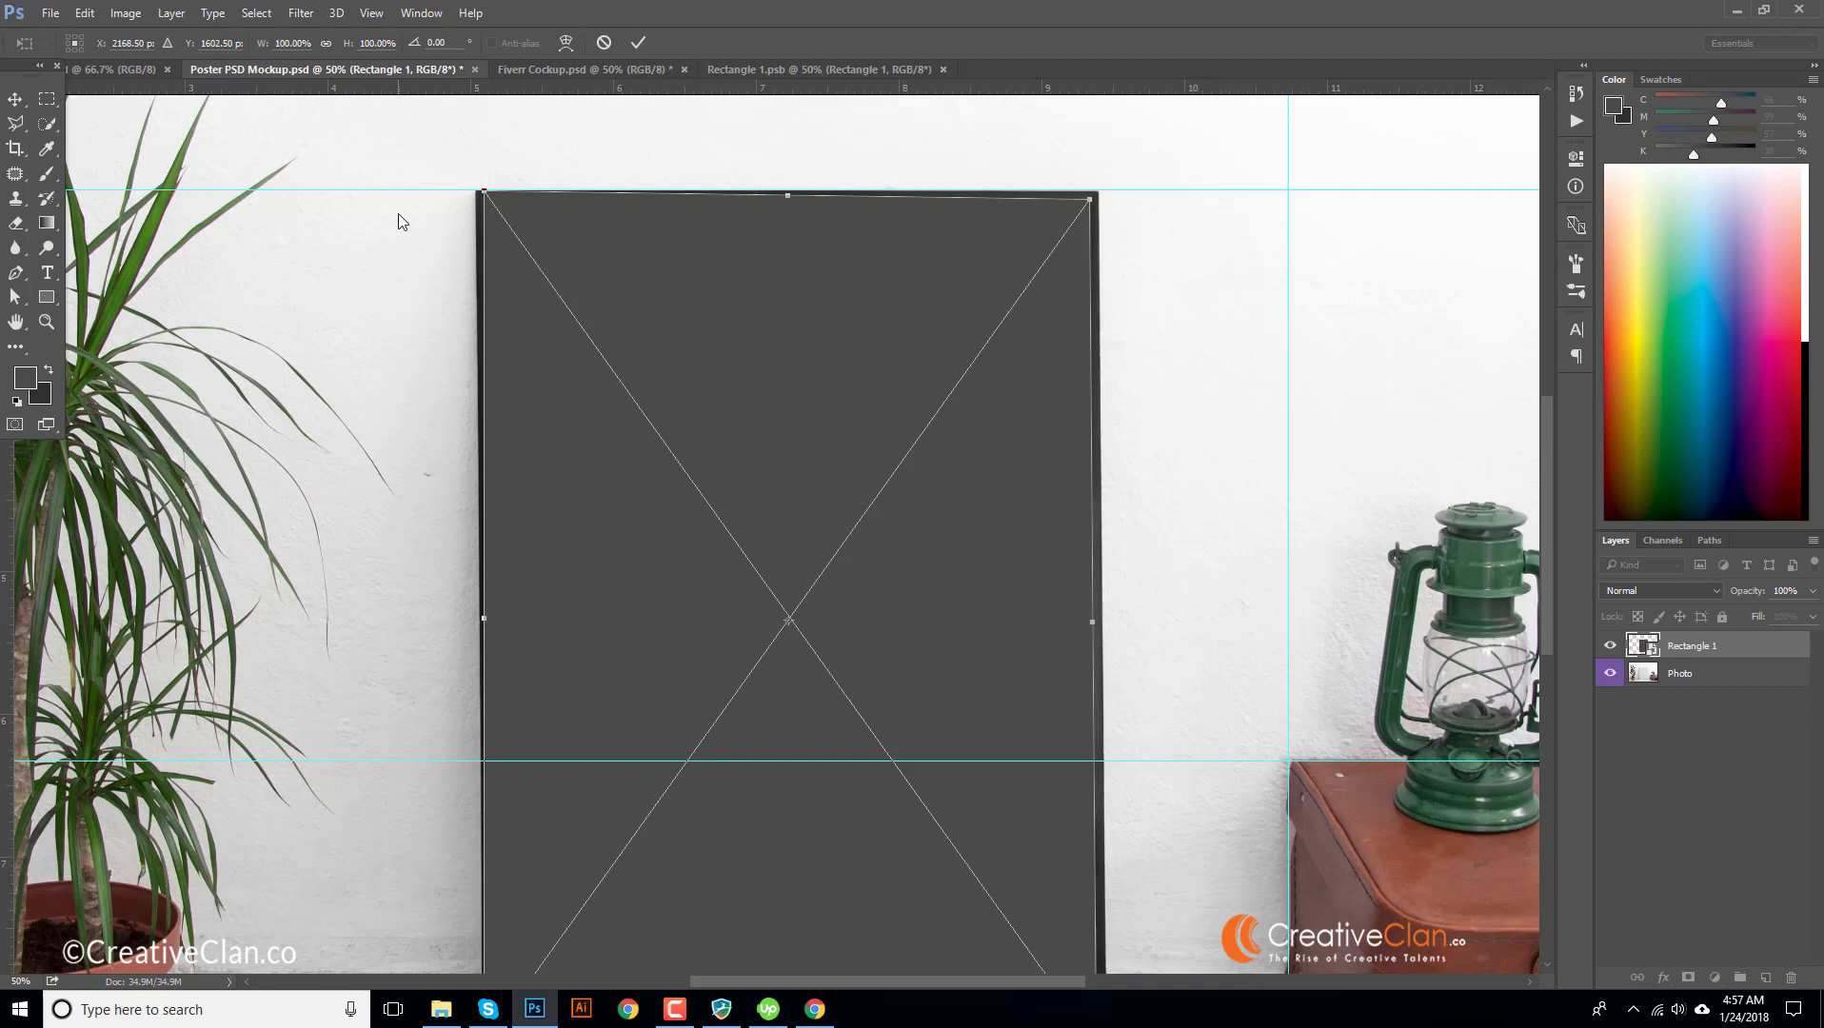
{"action": "left_click_drag", "start_coordinate": [486, 194], "coordinate": [486, 200]}
{"action": "scroll", "coordinate": [565, 244], "scroll_direction": "down", "scroll_amount": 2}
{"action": "scroll", "coordinate": [566, 240], "scroll_direction": "down", "scroll_amount": 2}
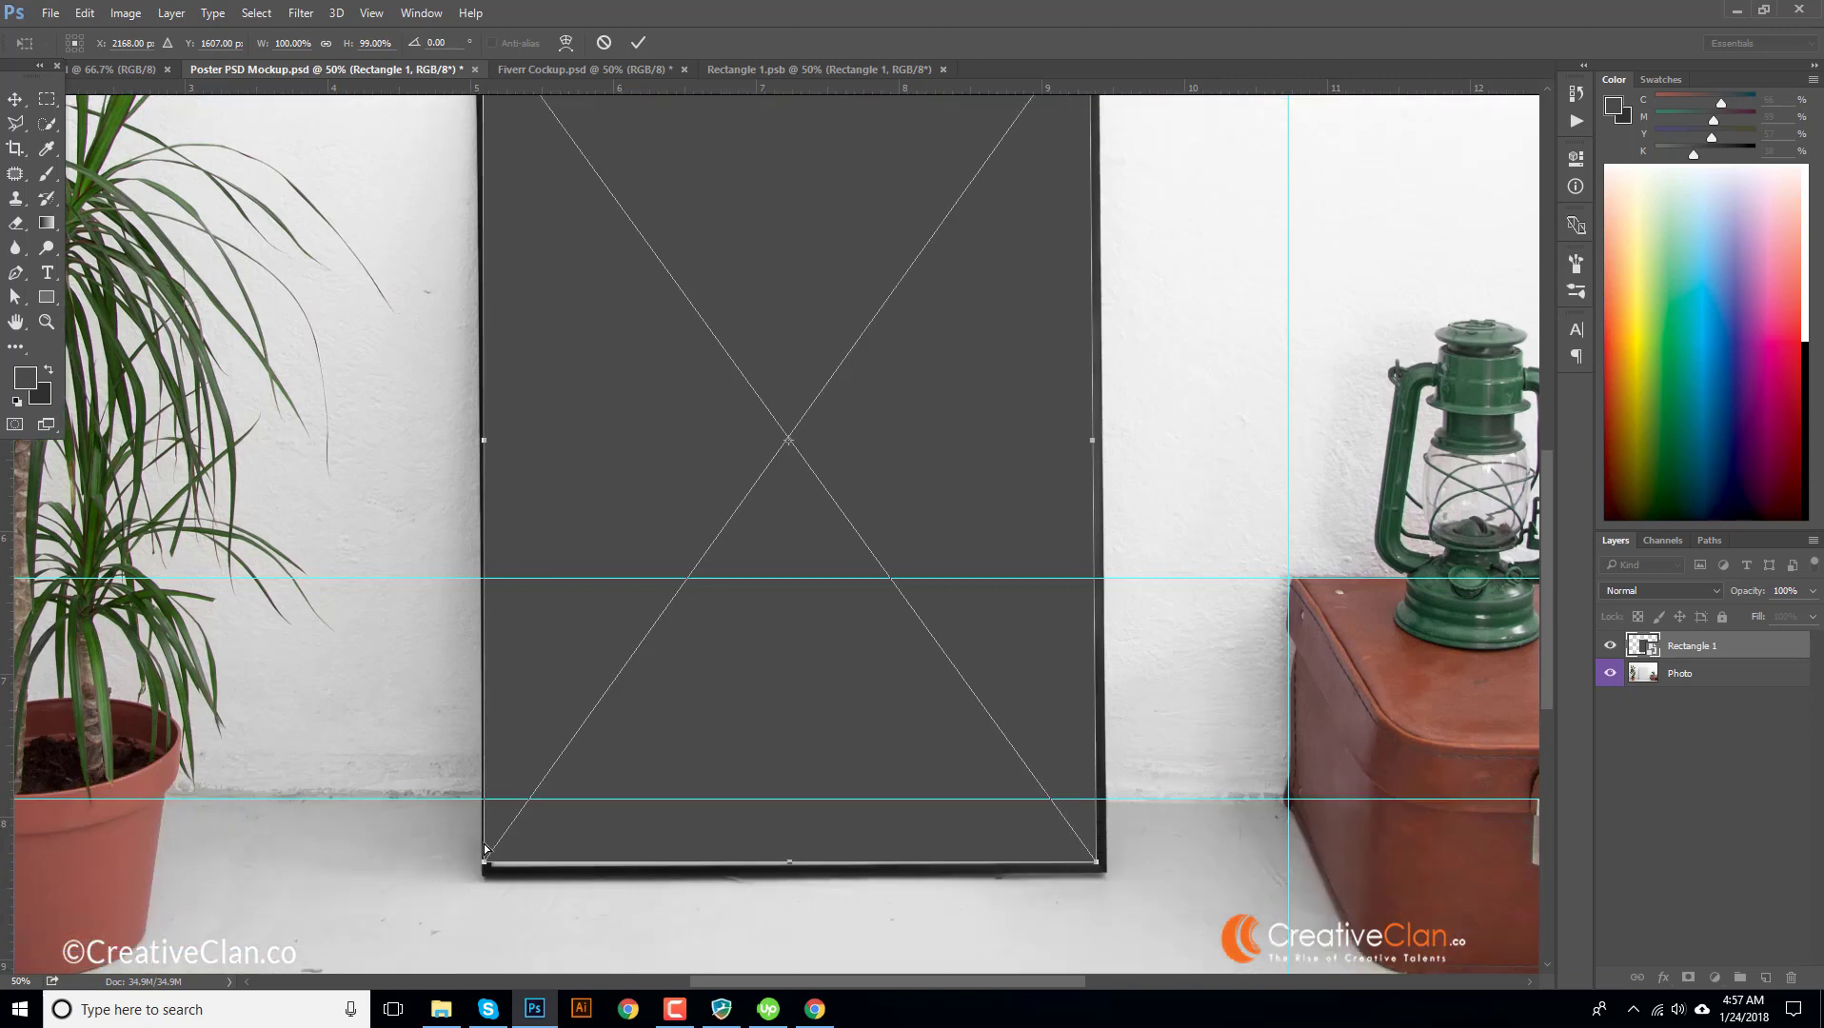
{"action": "left_click_drag", "start_coordinate": [485, 863], "coordinate": [490, 865]}
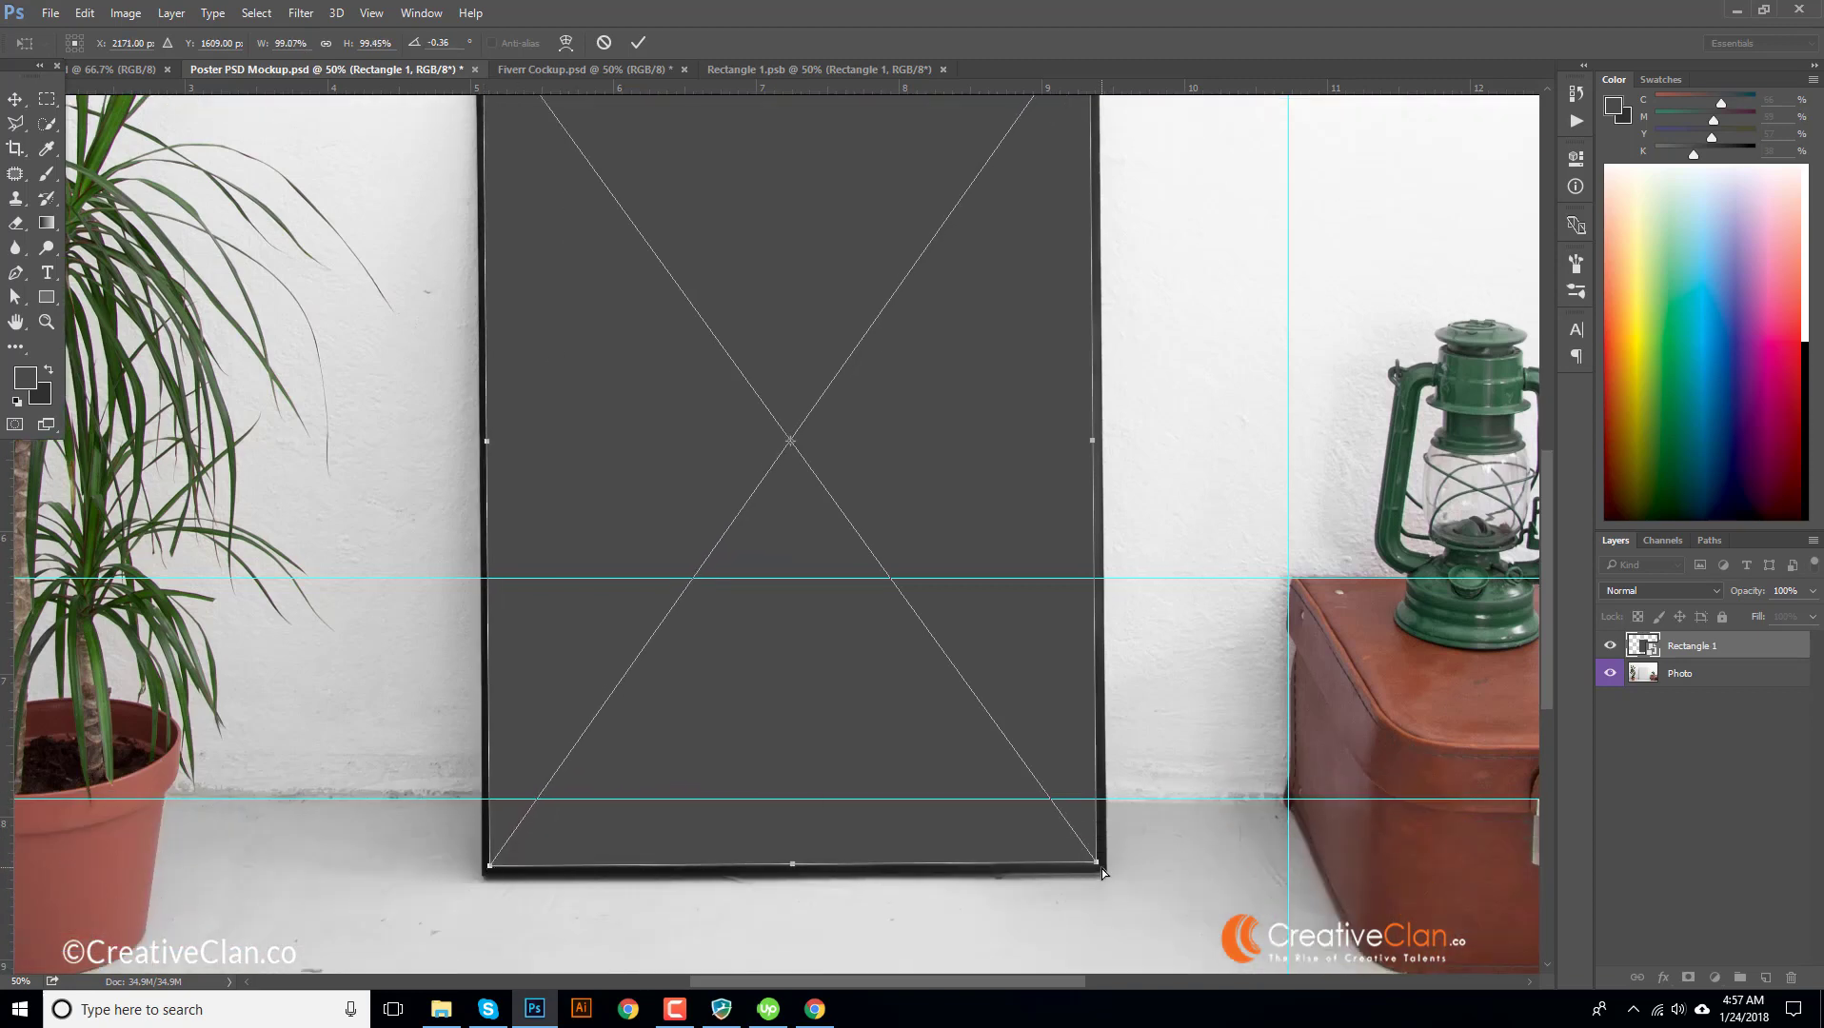
{"action": "left_click_drag", "start_coordinate": [1103, 874], "coordinate": [1097, 866]}
{"action": "key", "text": "Return"}
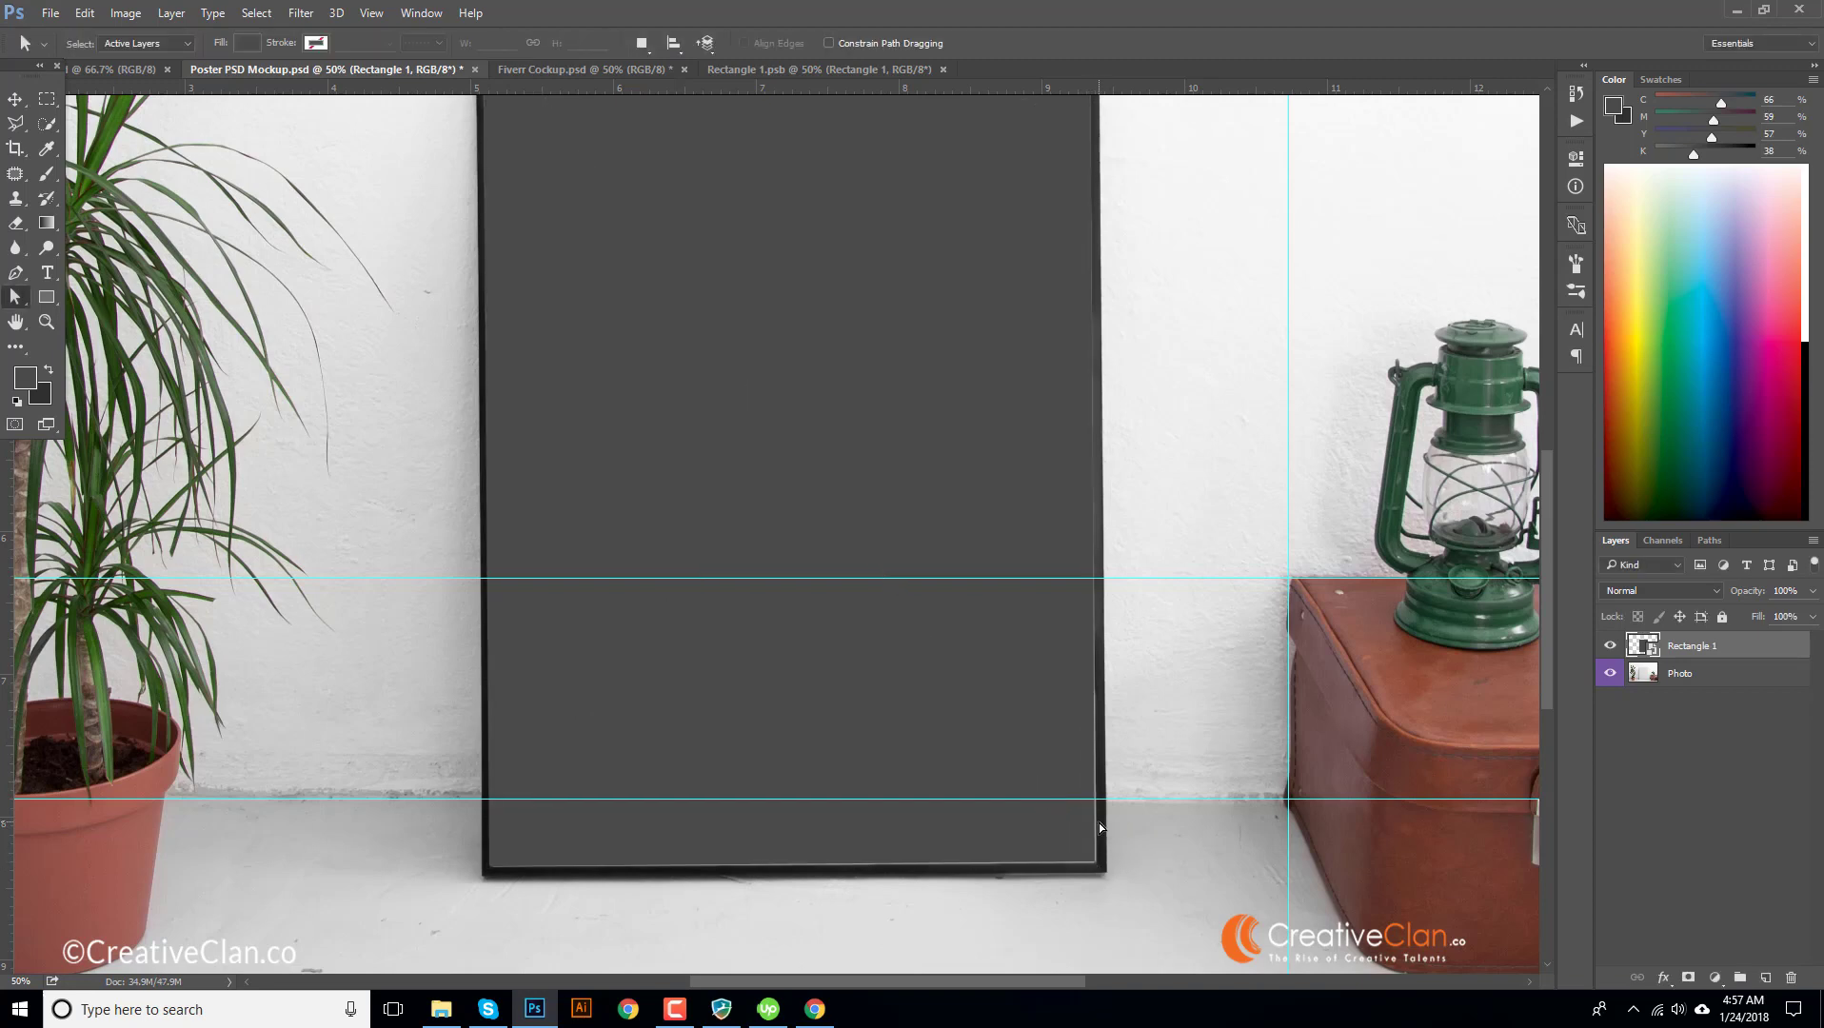
{"action": "key", "text": "ctrl+minus"}
{"action": "key", "text": "ctrl+minus"}
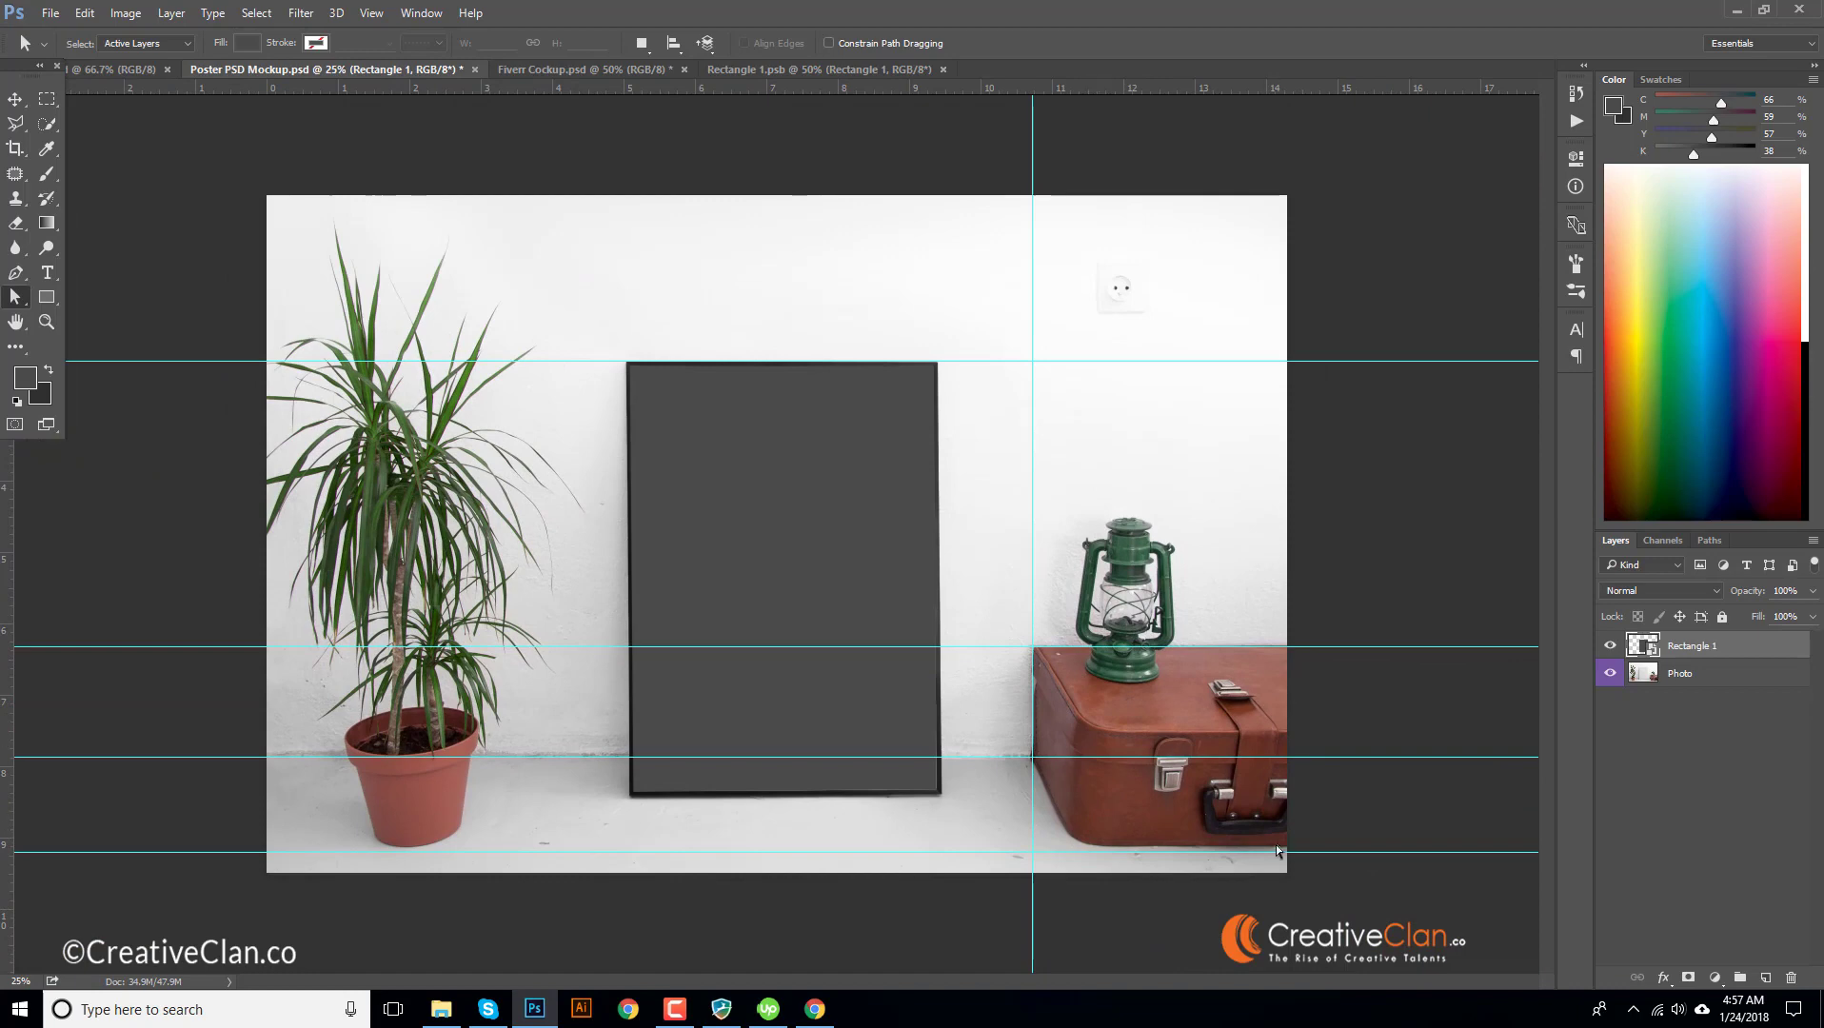
{"action": "key", "text": "ctrl+plus"}
{"action": "key", "text": "ctrl+plus"}
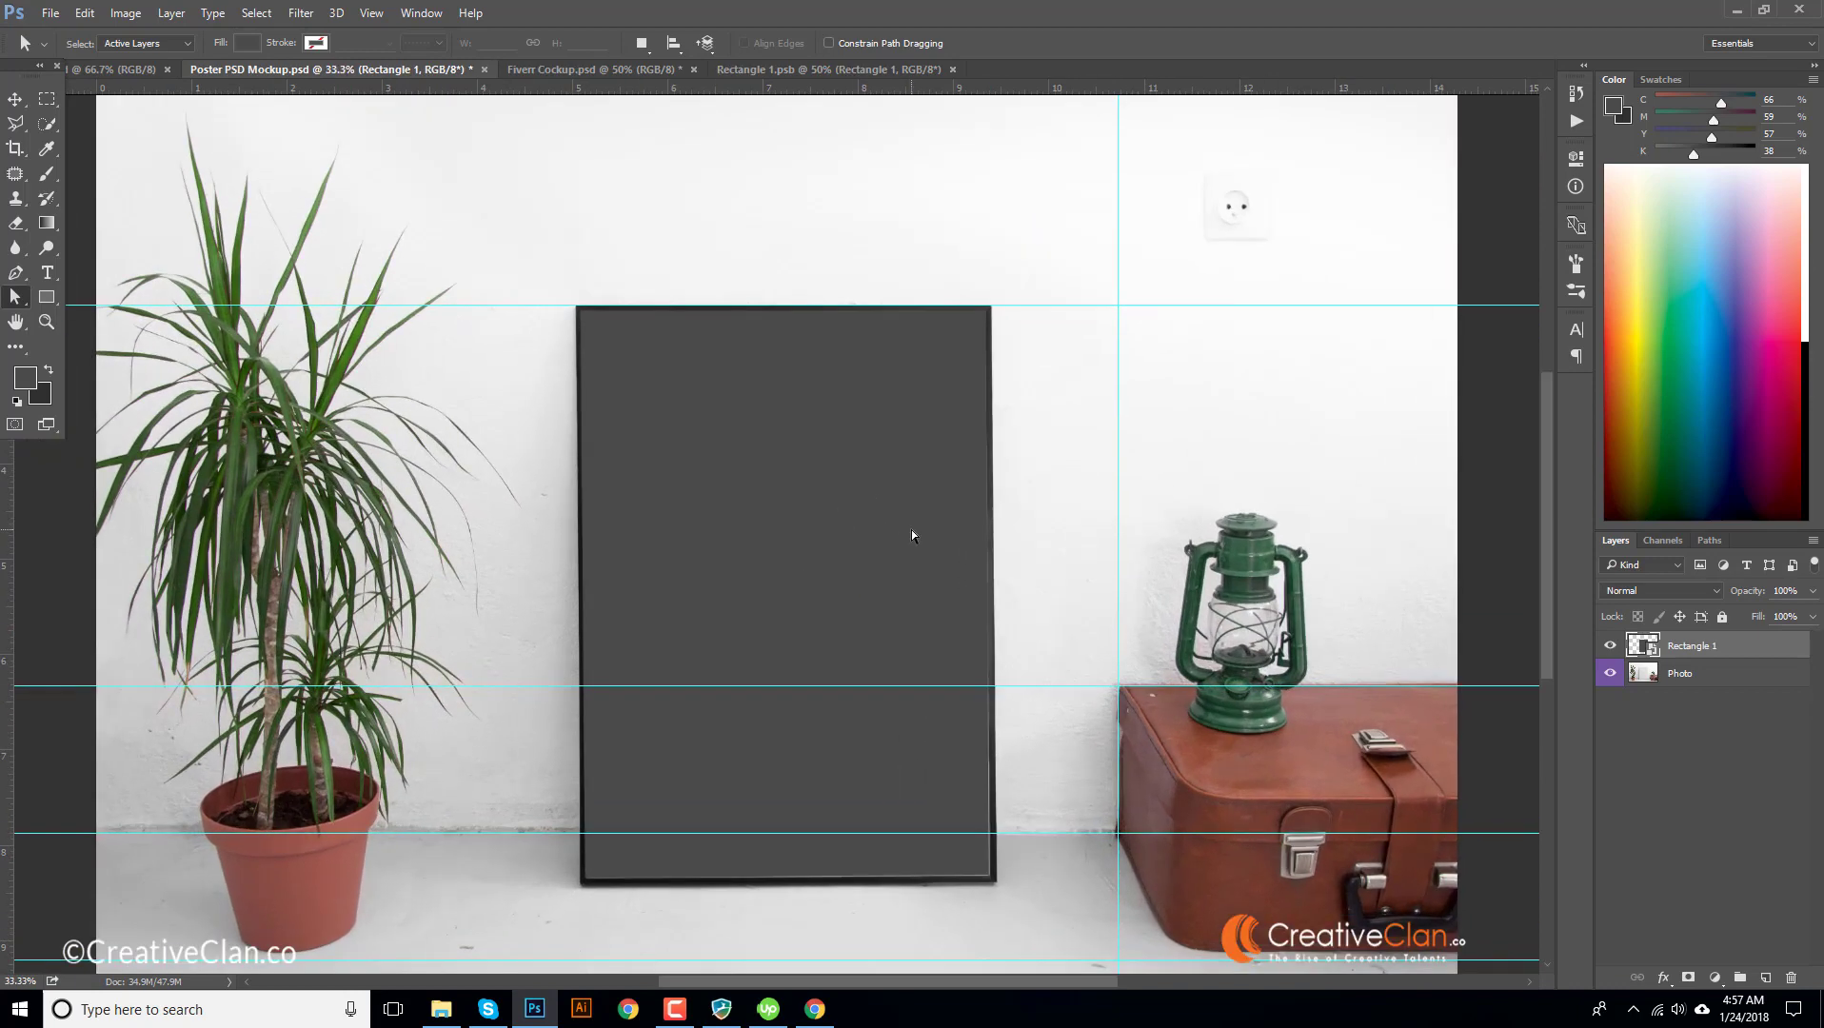
{"action": "scroll", "coordinate": [1092, 502], "scroll_direction": "down", "scroll_amount": 3}
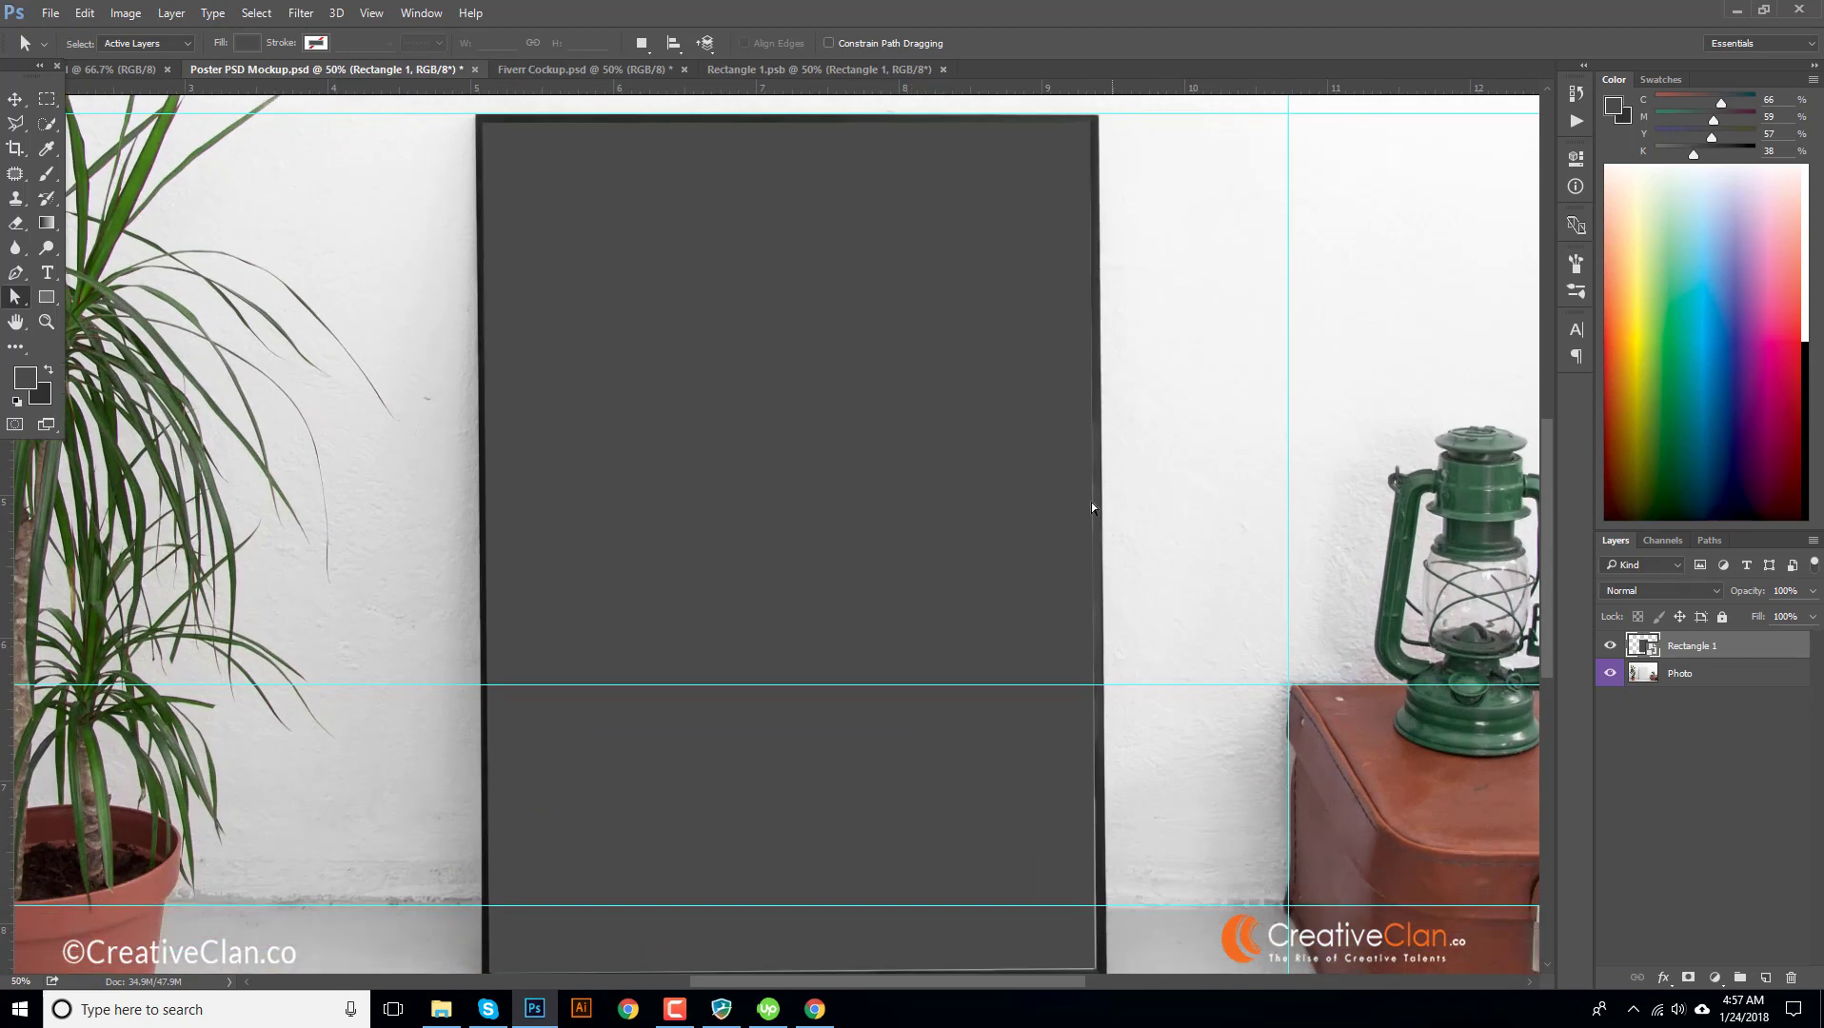
{"action": "scroll", "coordinate": [829, 591], "scroll_direction": "up", "scroll_amount": 2}
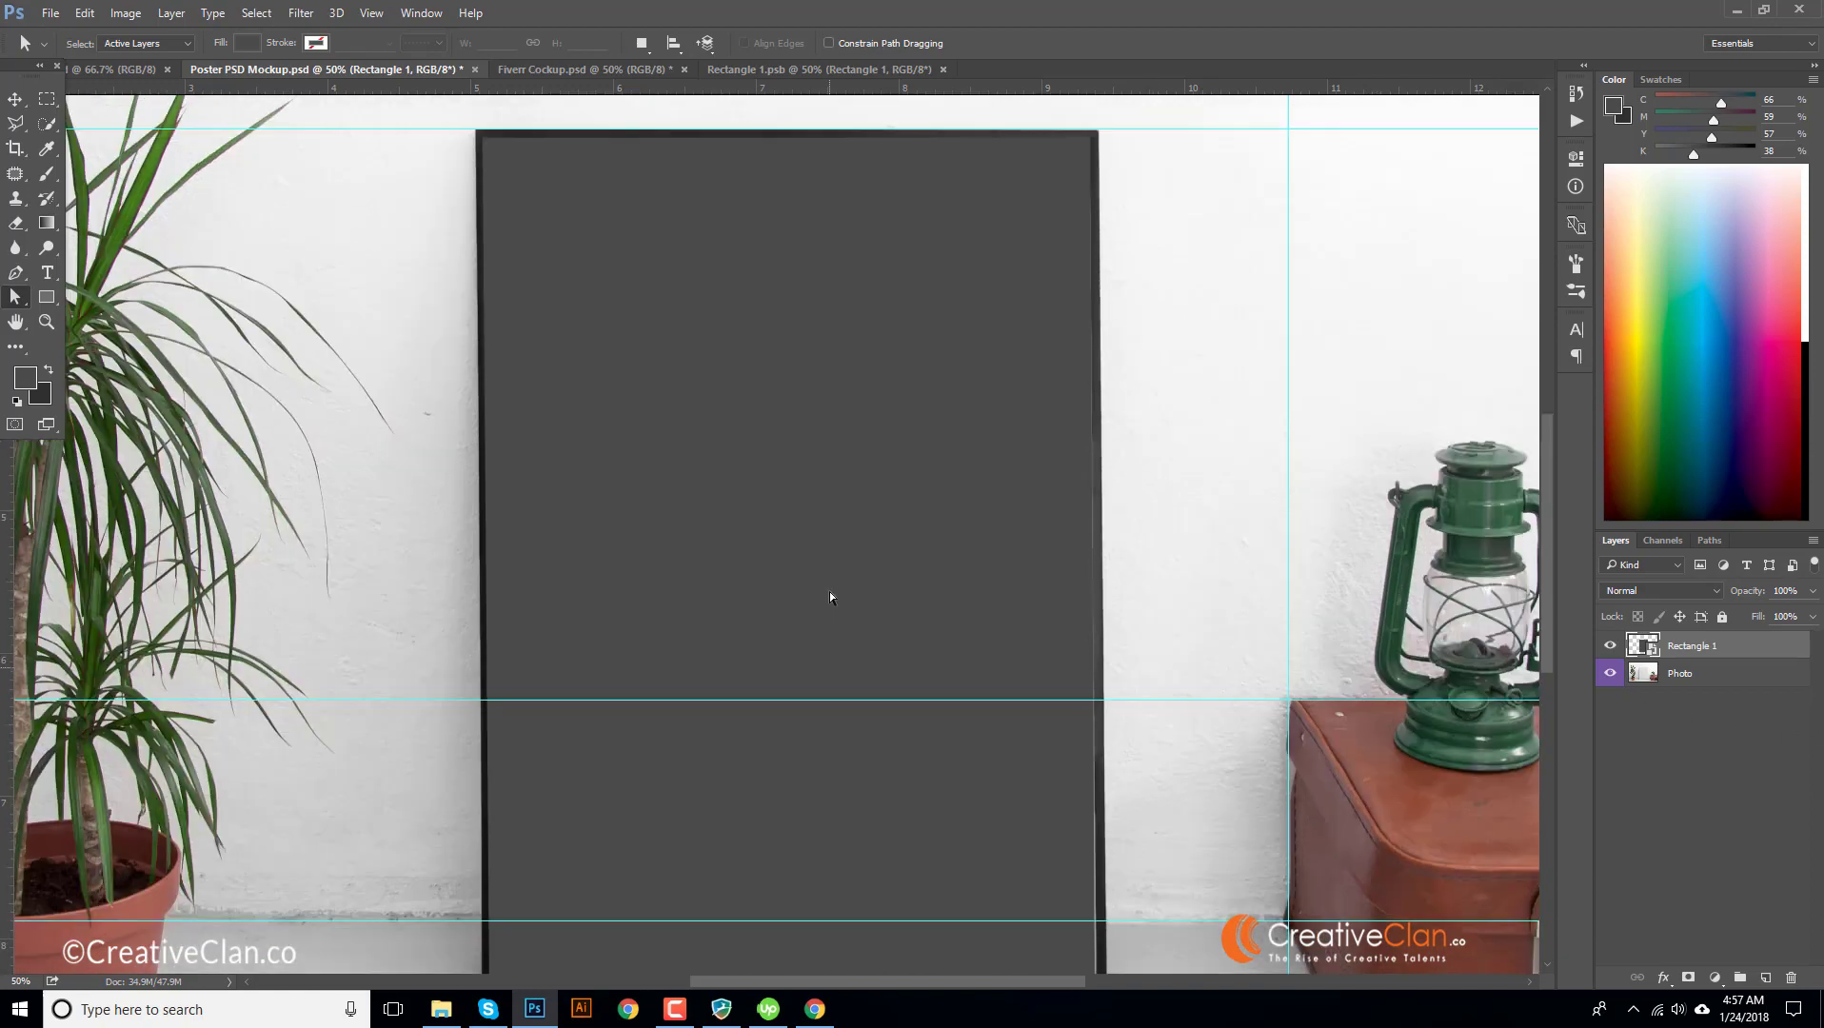
{"action": "key", "text": "ctrl+minus"}
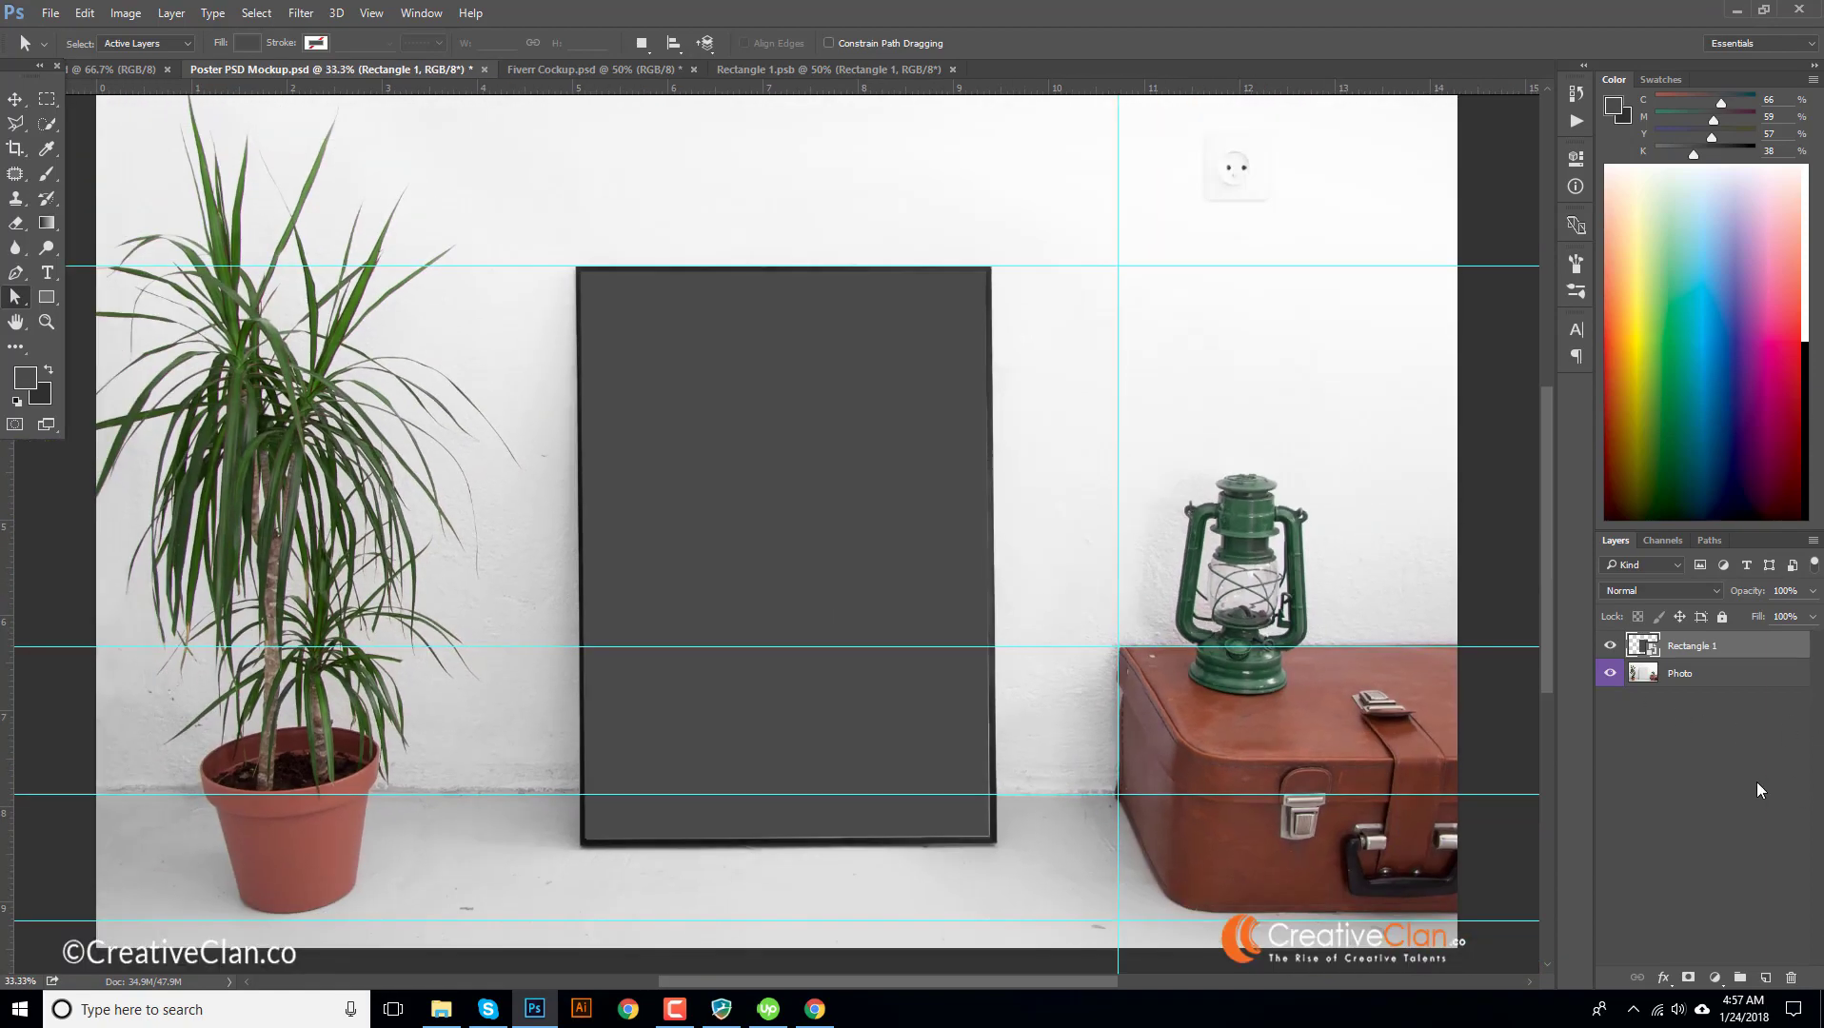
- Open the Rectangle 1 smart object and fill a new layer with a diagonal gradient
{"action": "double_click", "coordinate": [1642, 648]}
{"action": "key", "text": "ctrl+minus"}
{"action": "key", "text": "ctrl+minus"}
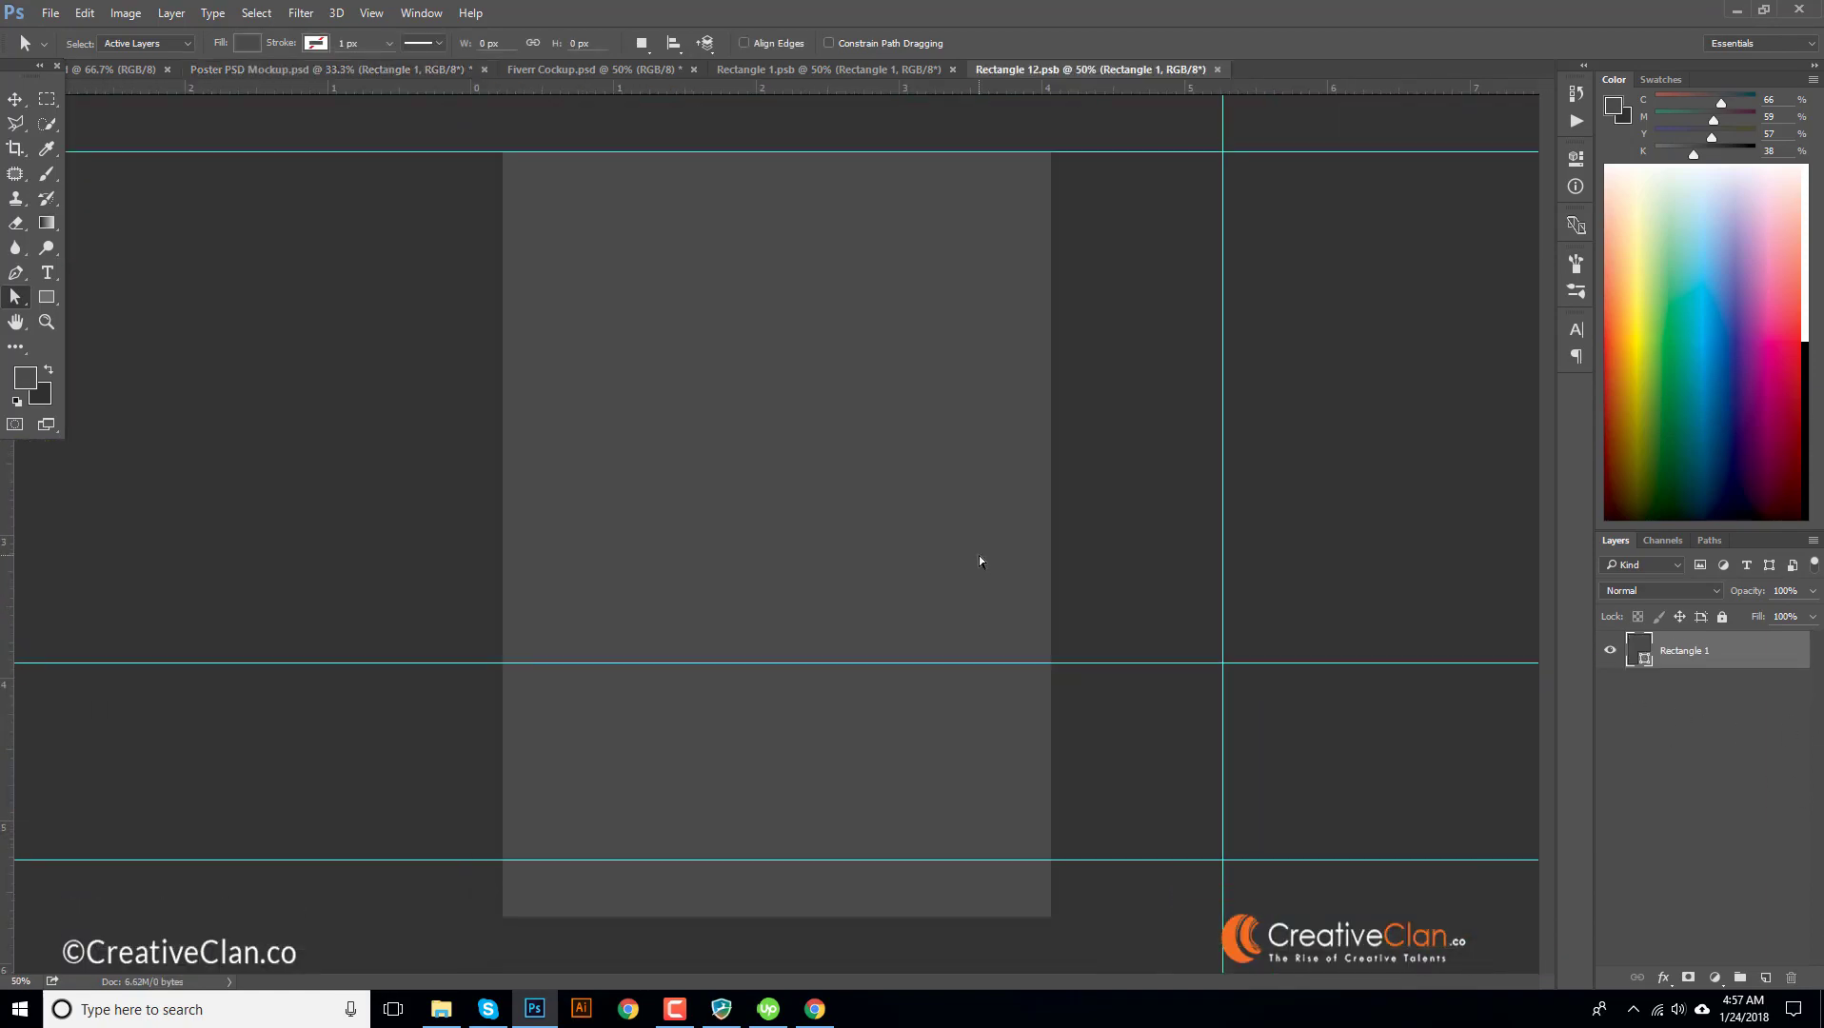
{"action": "left_click", "coordinate": [47, 222]}
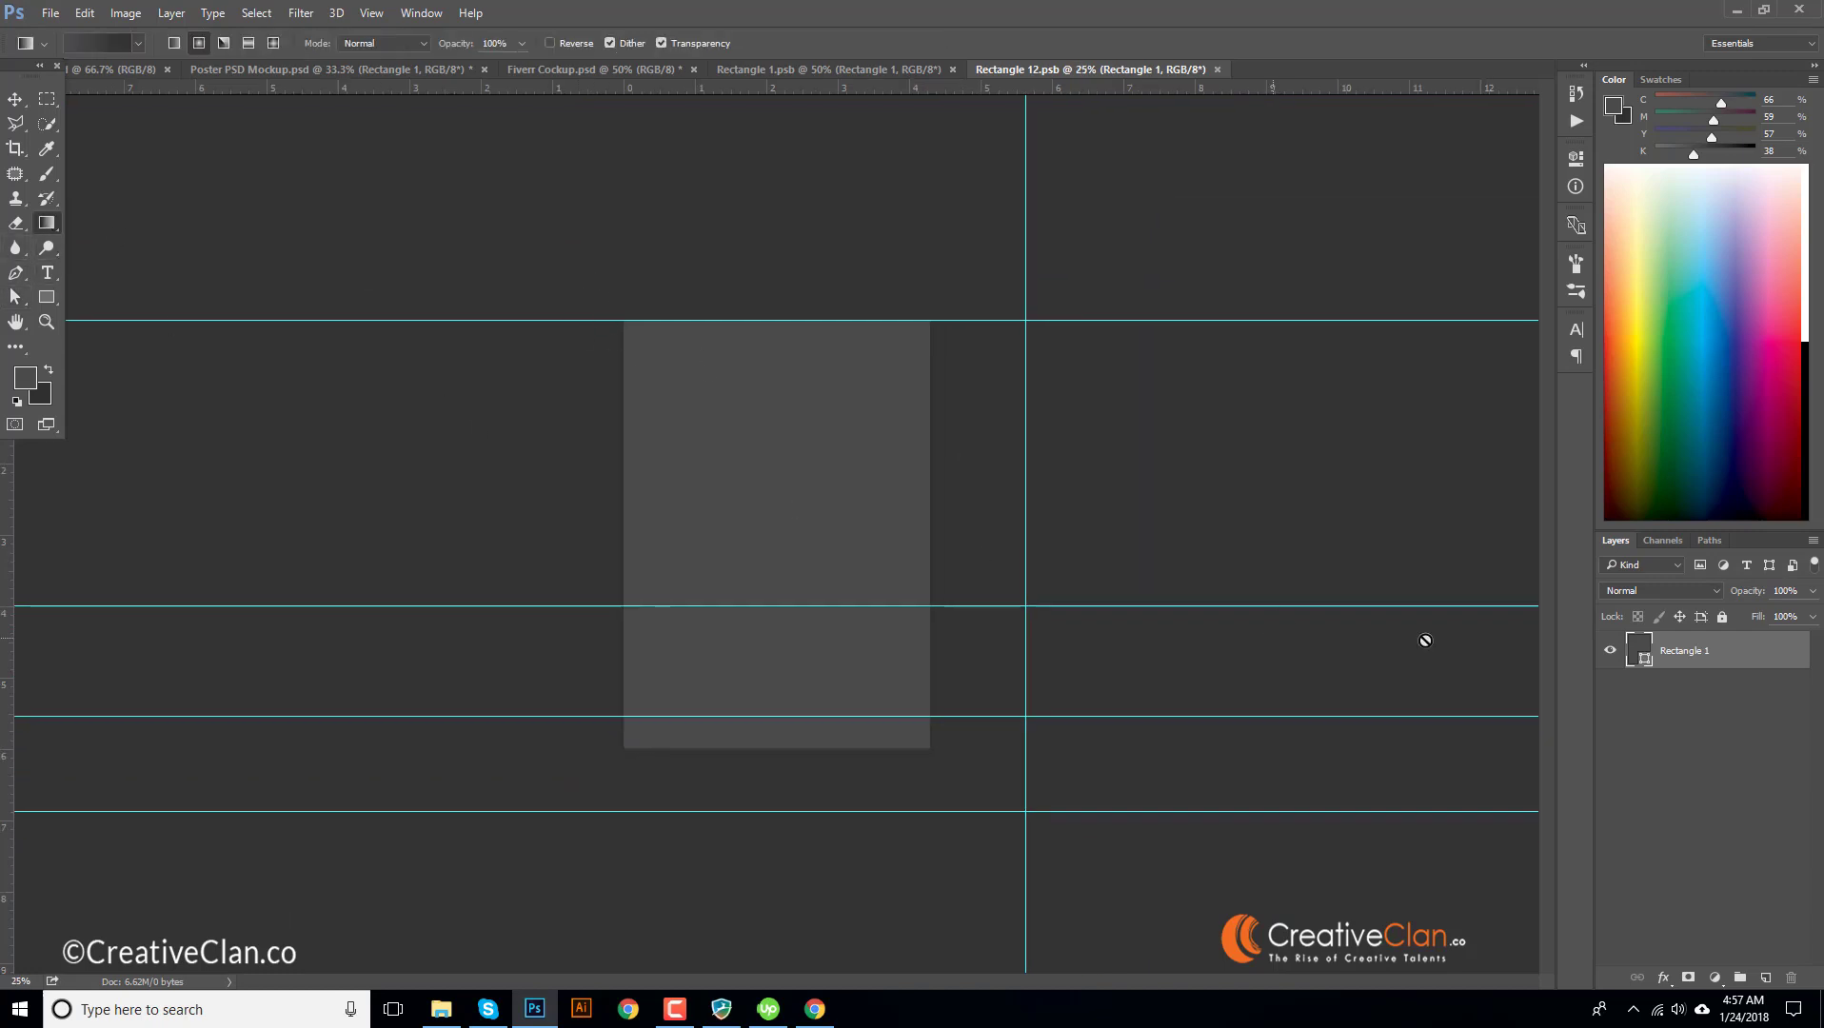
{"action": "left_click", "coordinate": [1766, 978]}
{"action": "left_click_drag", "start_coordinate": [818, 533], "coordinate": [1024, 782]}
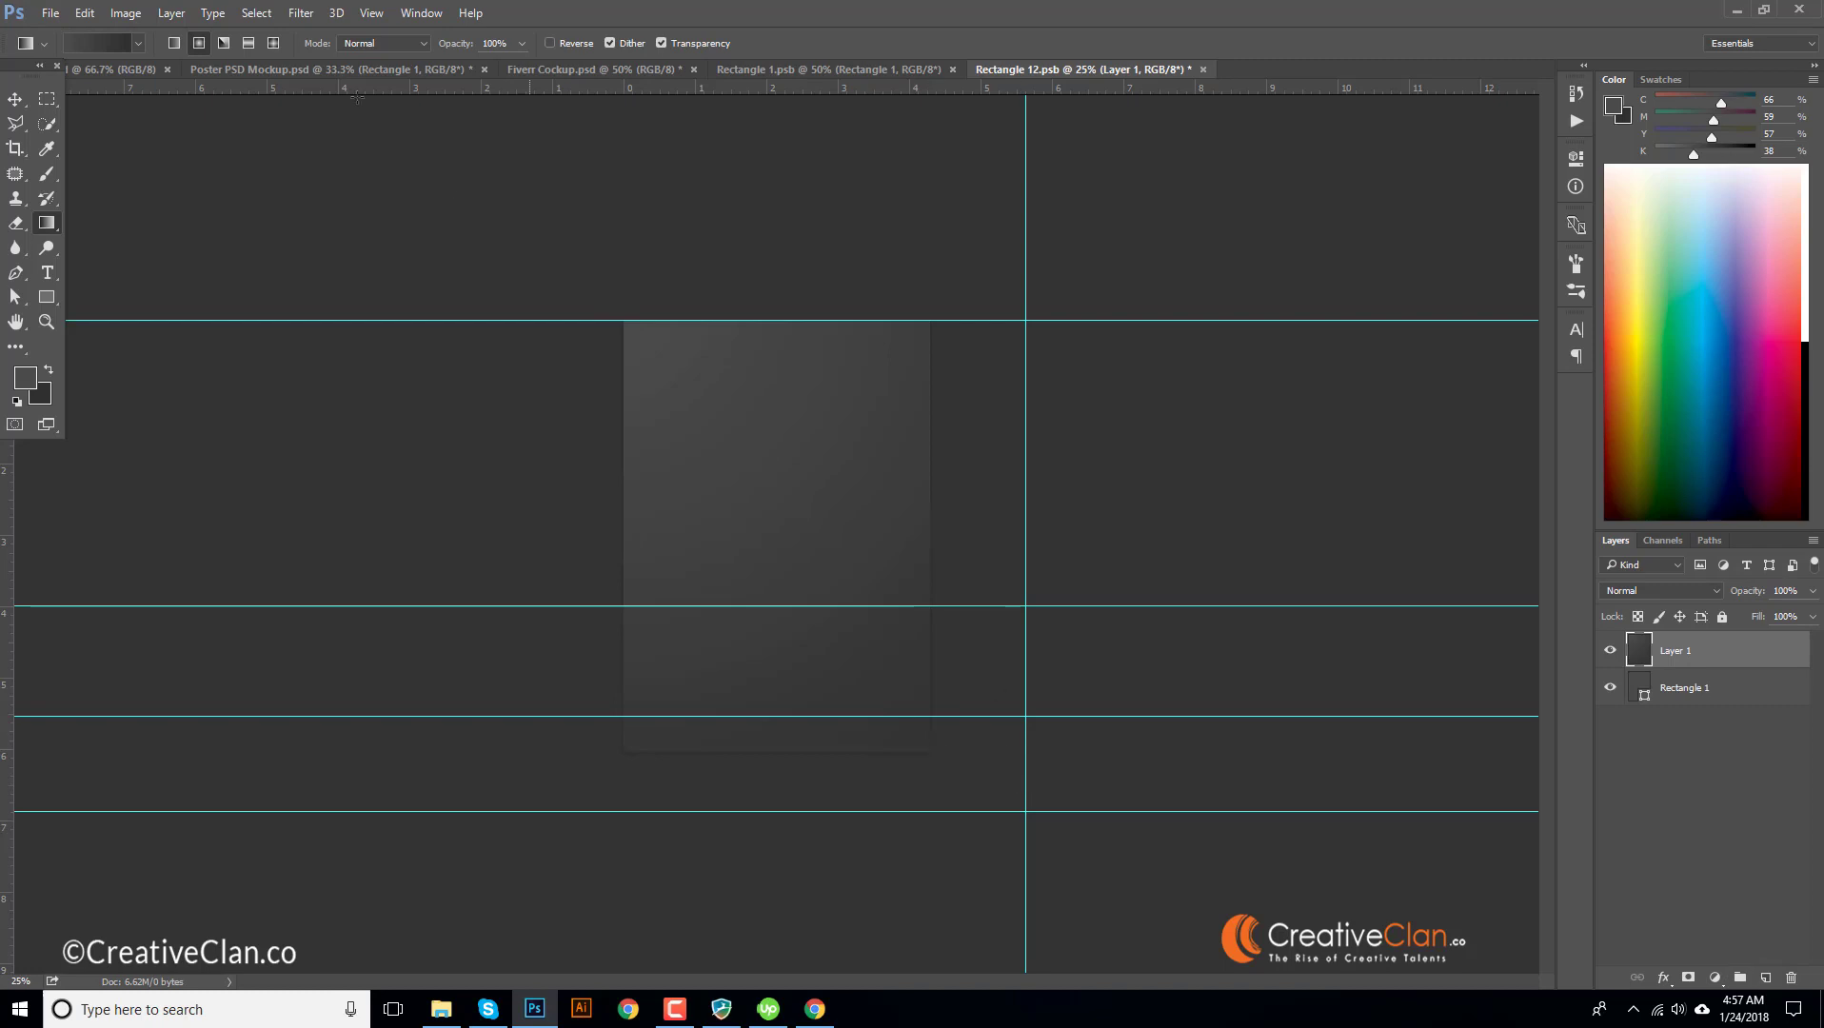
- Redraw it with the violet-to-orange gradient preset, save, and return to the Poster mockup
{"action": "left_click", "coordinate": [138, 43]}
{"action": "left_click", "coordinate": [158, 79]}
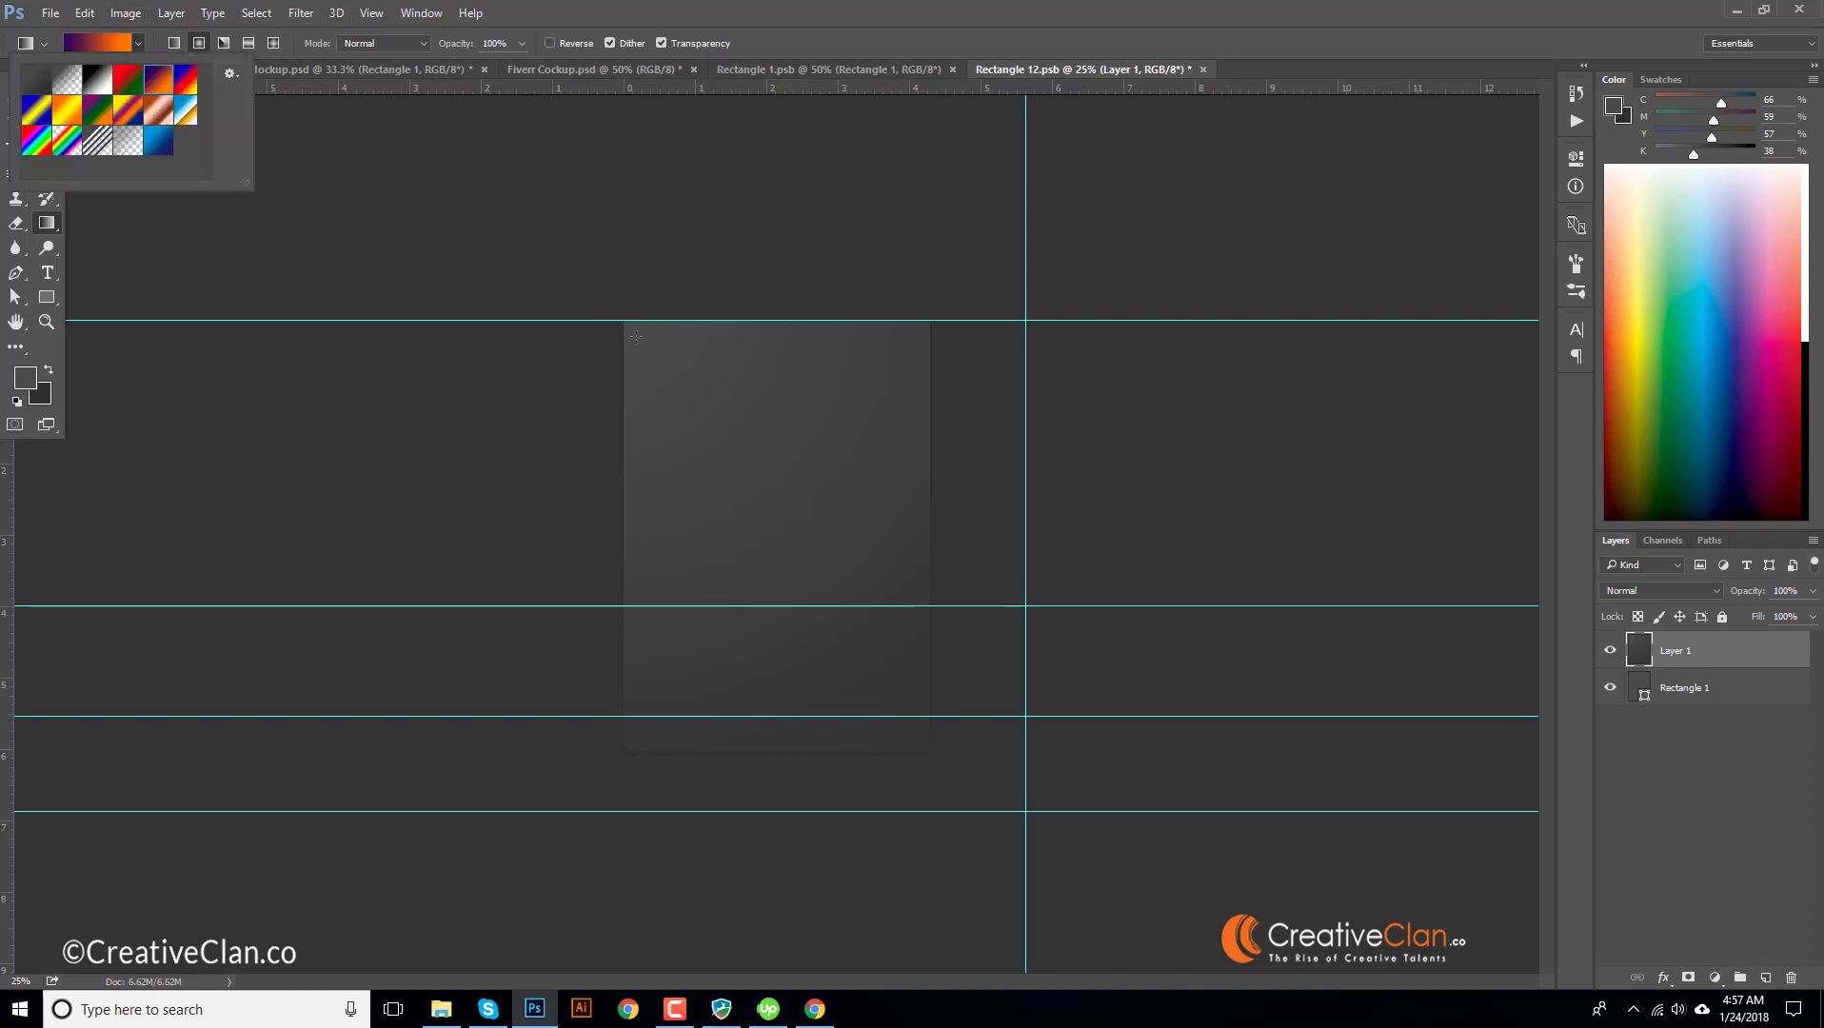
{"action": "left_click", "coordinate": [636, 336]}
{"action": "mouse_move", "coordinate": [605, 297]}
{"action": "left_mouse_down"}
{"action": "mouse_move", "coordinate": [814, 419]}
{"action": "mouse_move", "coordinate": [895, 790]}
{"action": "left_mouse_up"}
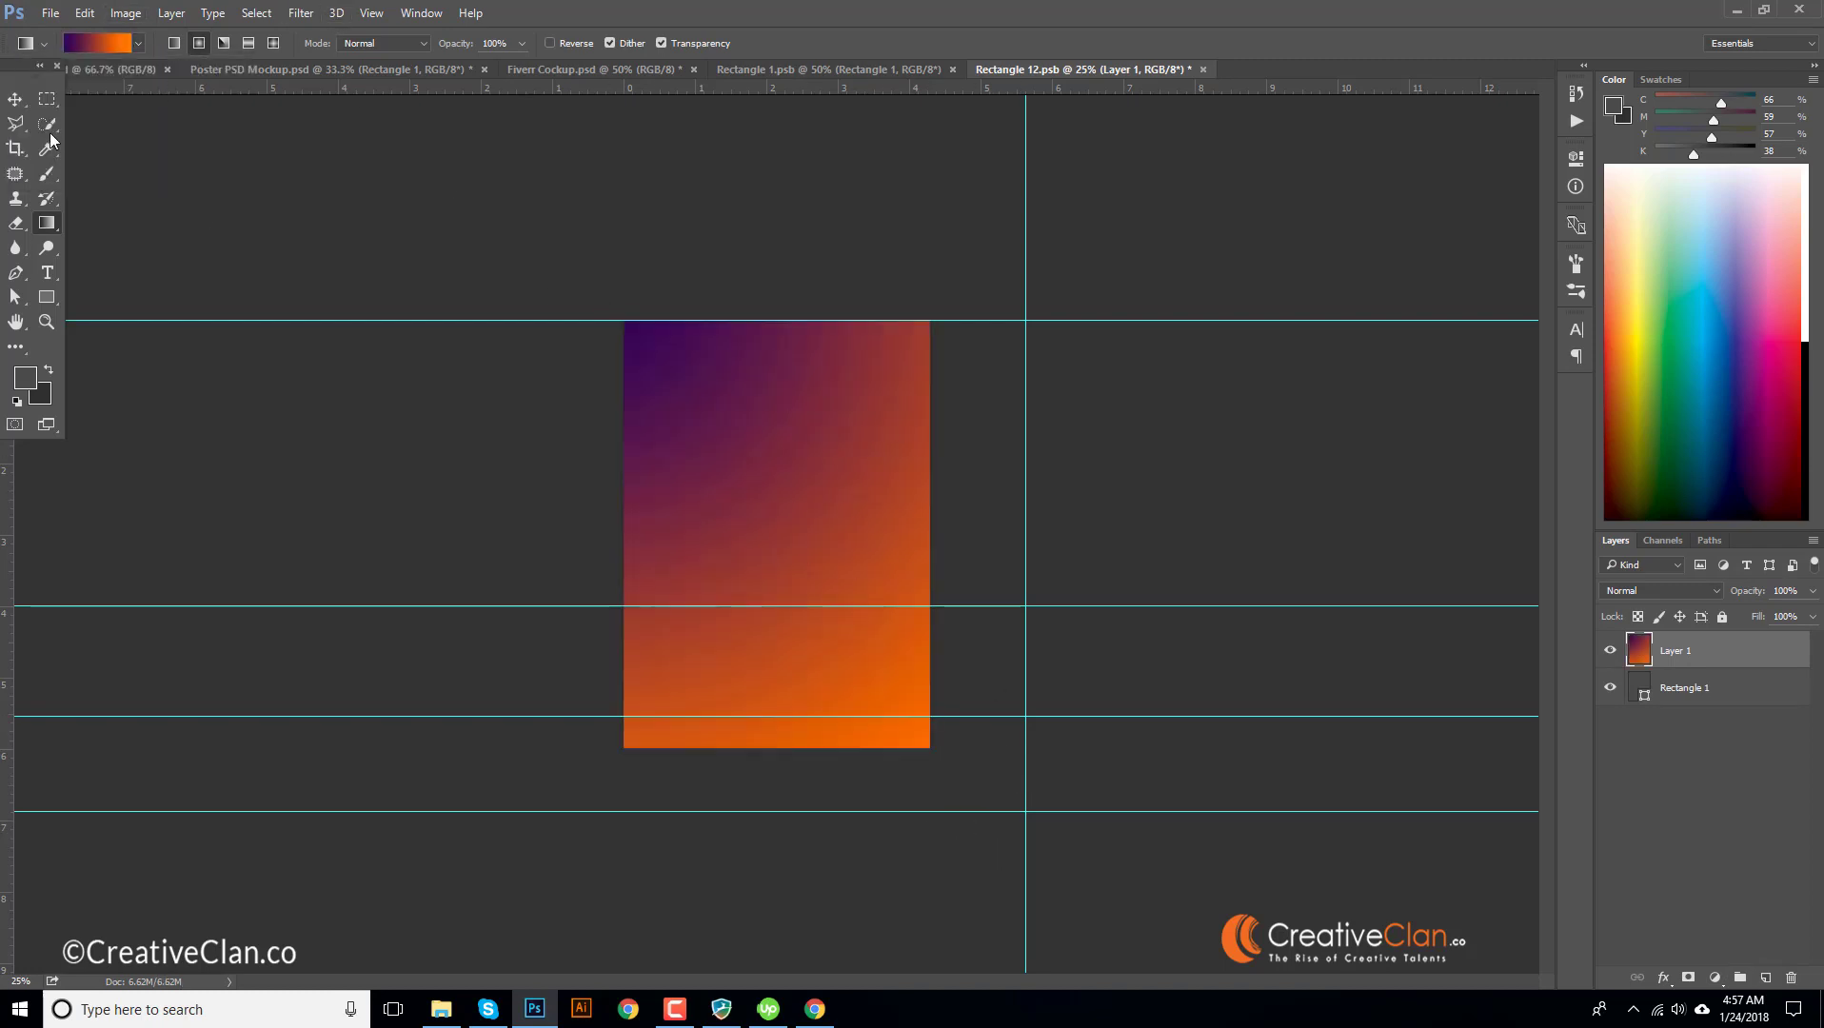
{"action": "left_click", "coordinate": [15, 99]}
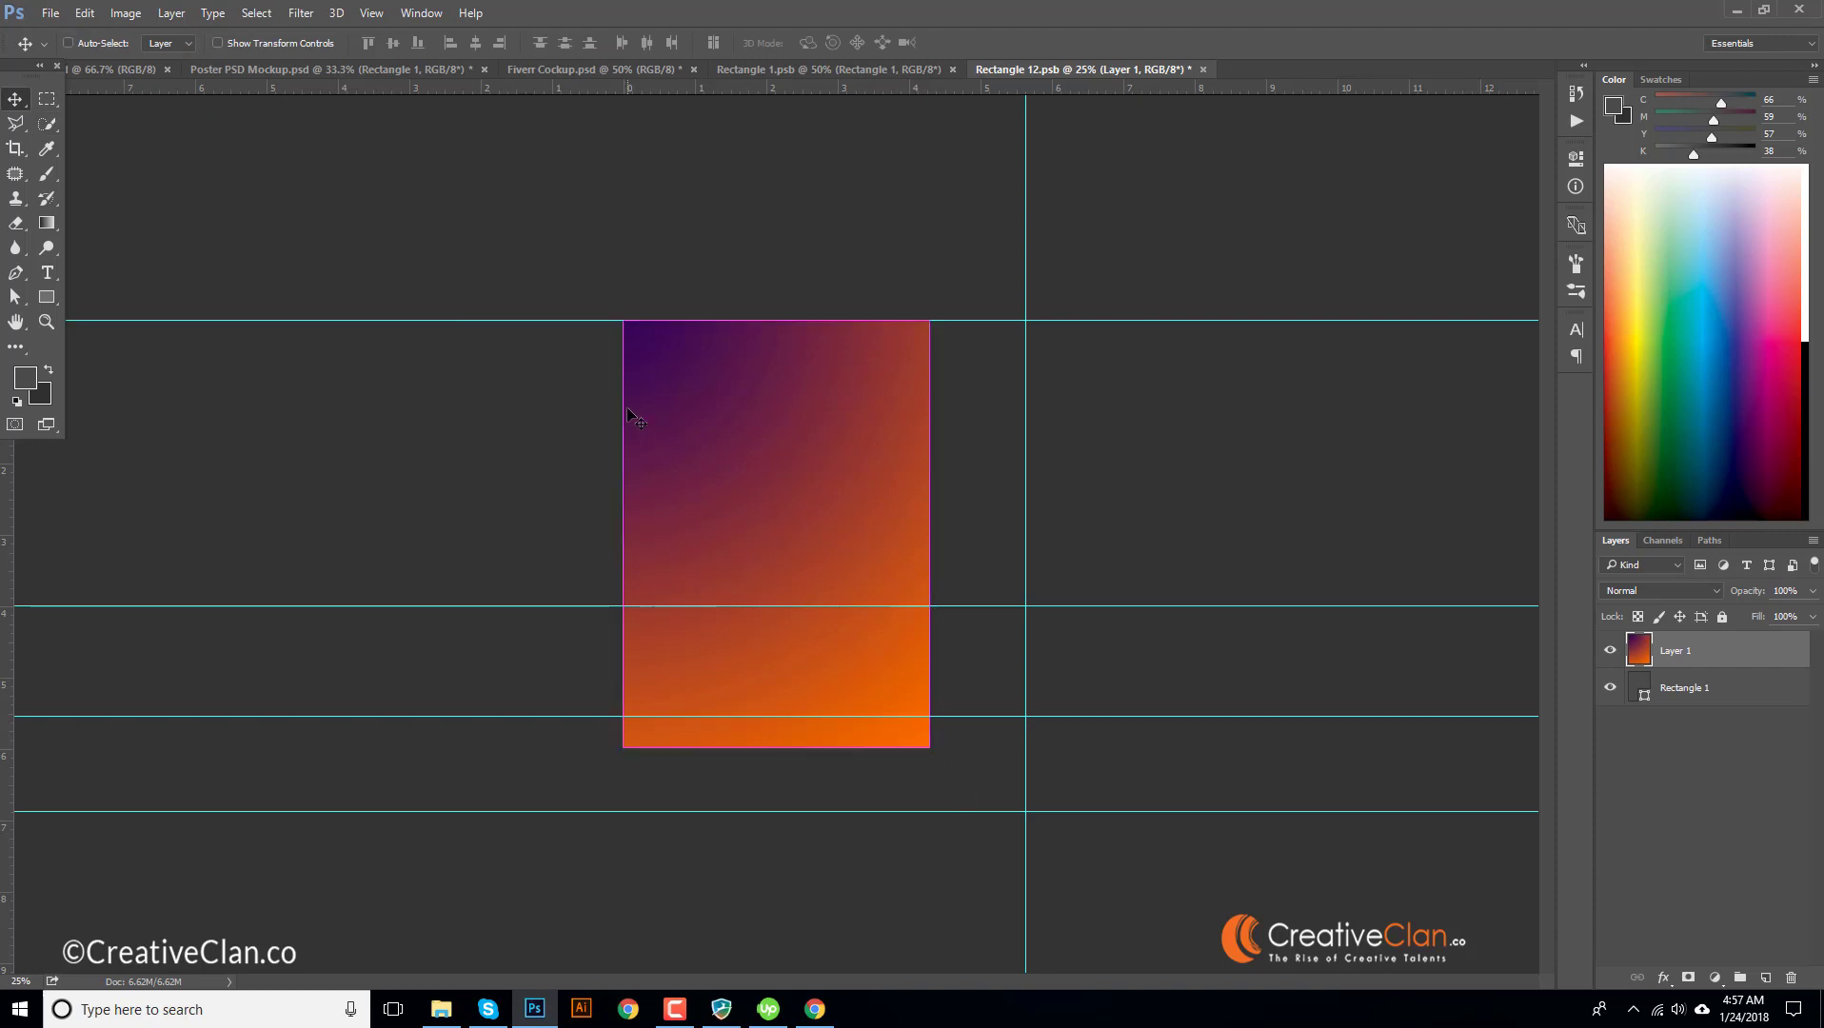
{"action": "key", "text": "ctrl+s"}
{"action": "left_click", "coordinate": [866, 70]}
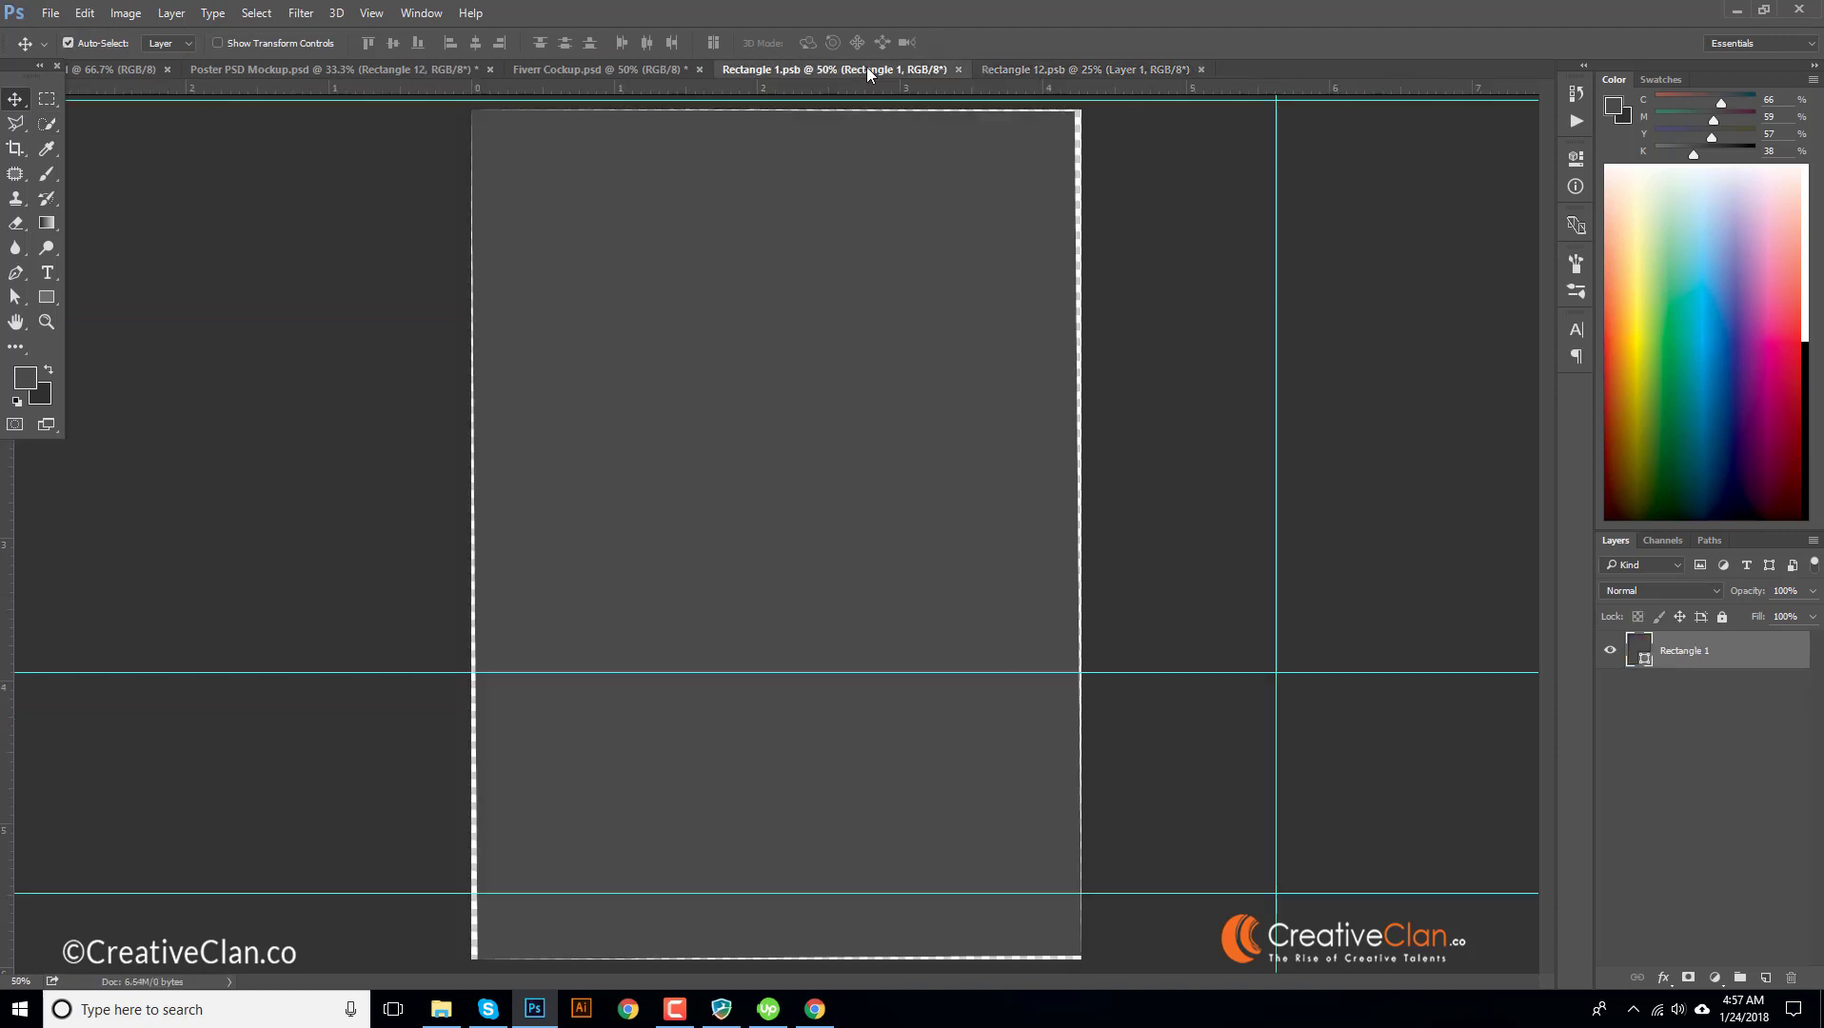
{"action": "left_click", "coordinate": [621, 69]}
{"action": "left_click", "coordinate": [329, 70]}
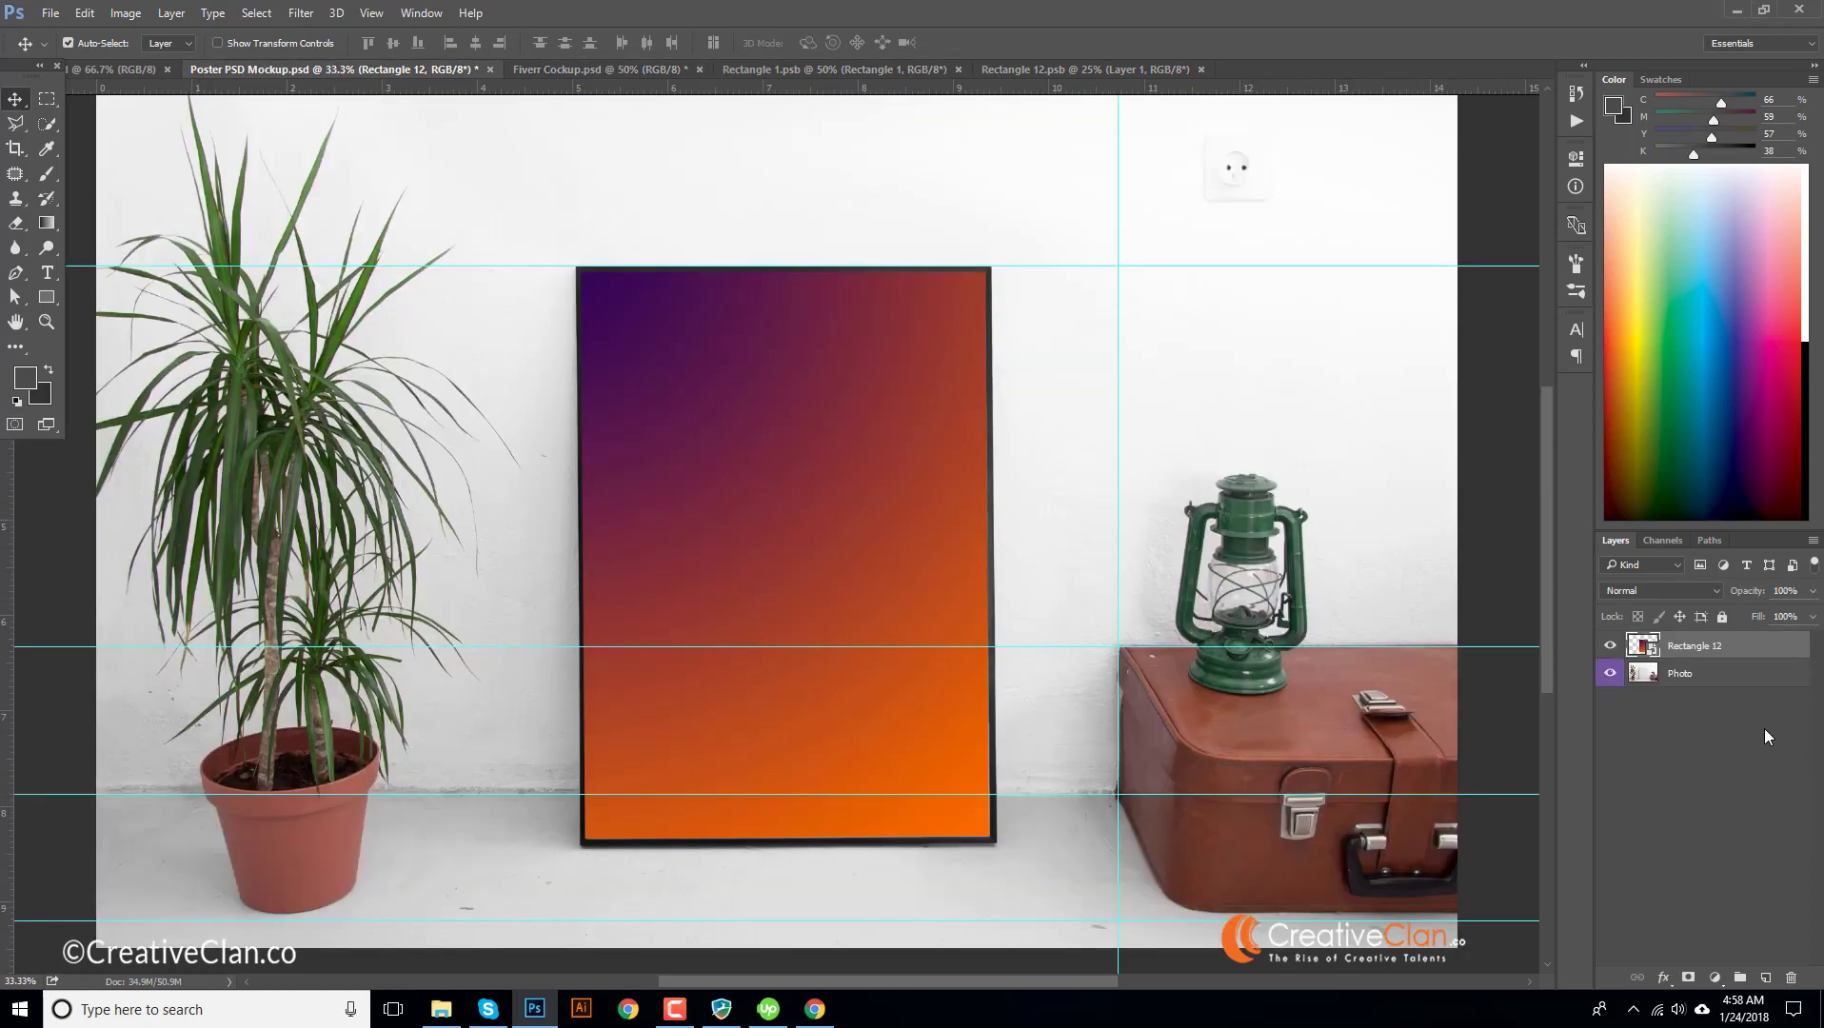
- Fill Layer 1 of the Rectangle 12 smart object diagonally with the copper gradient preset and save it
{"action": "double_click", "coordinate": [1642, 645]}
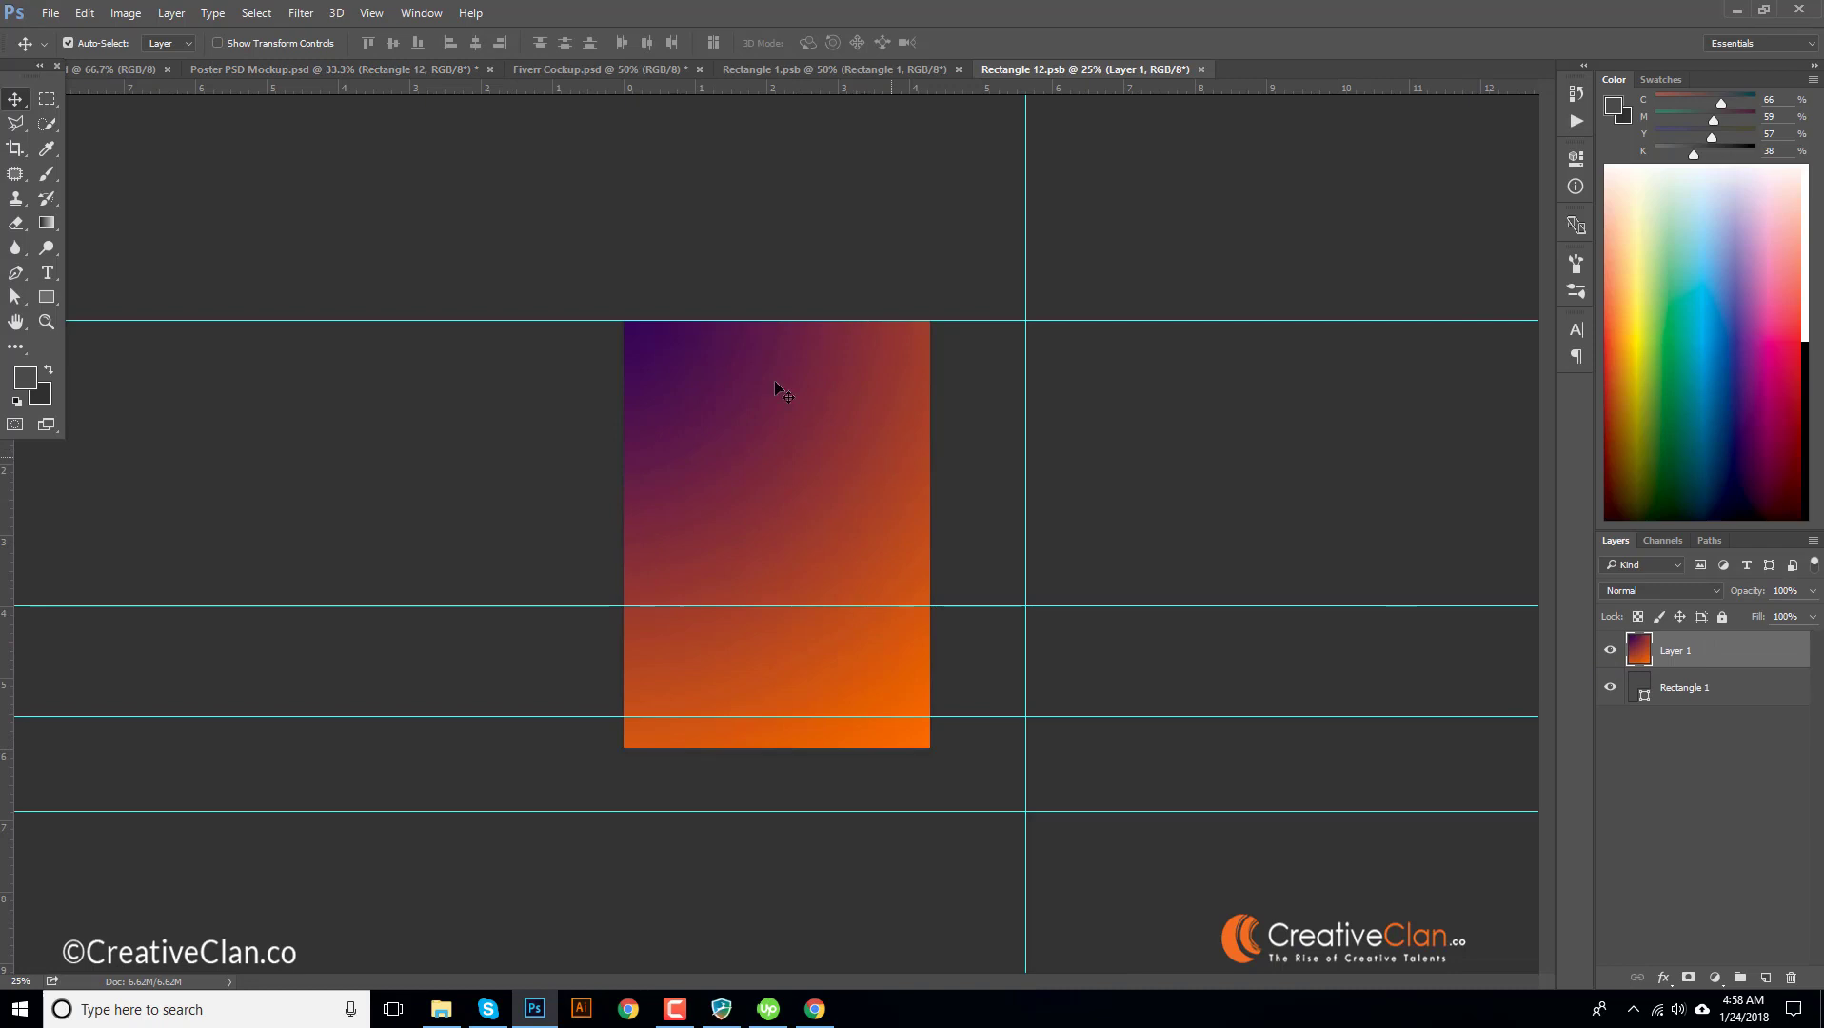
{"action": "key", "text": "ctrl"}
{"action": "left_click", "coordinate": [46, 222]}
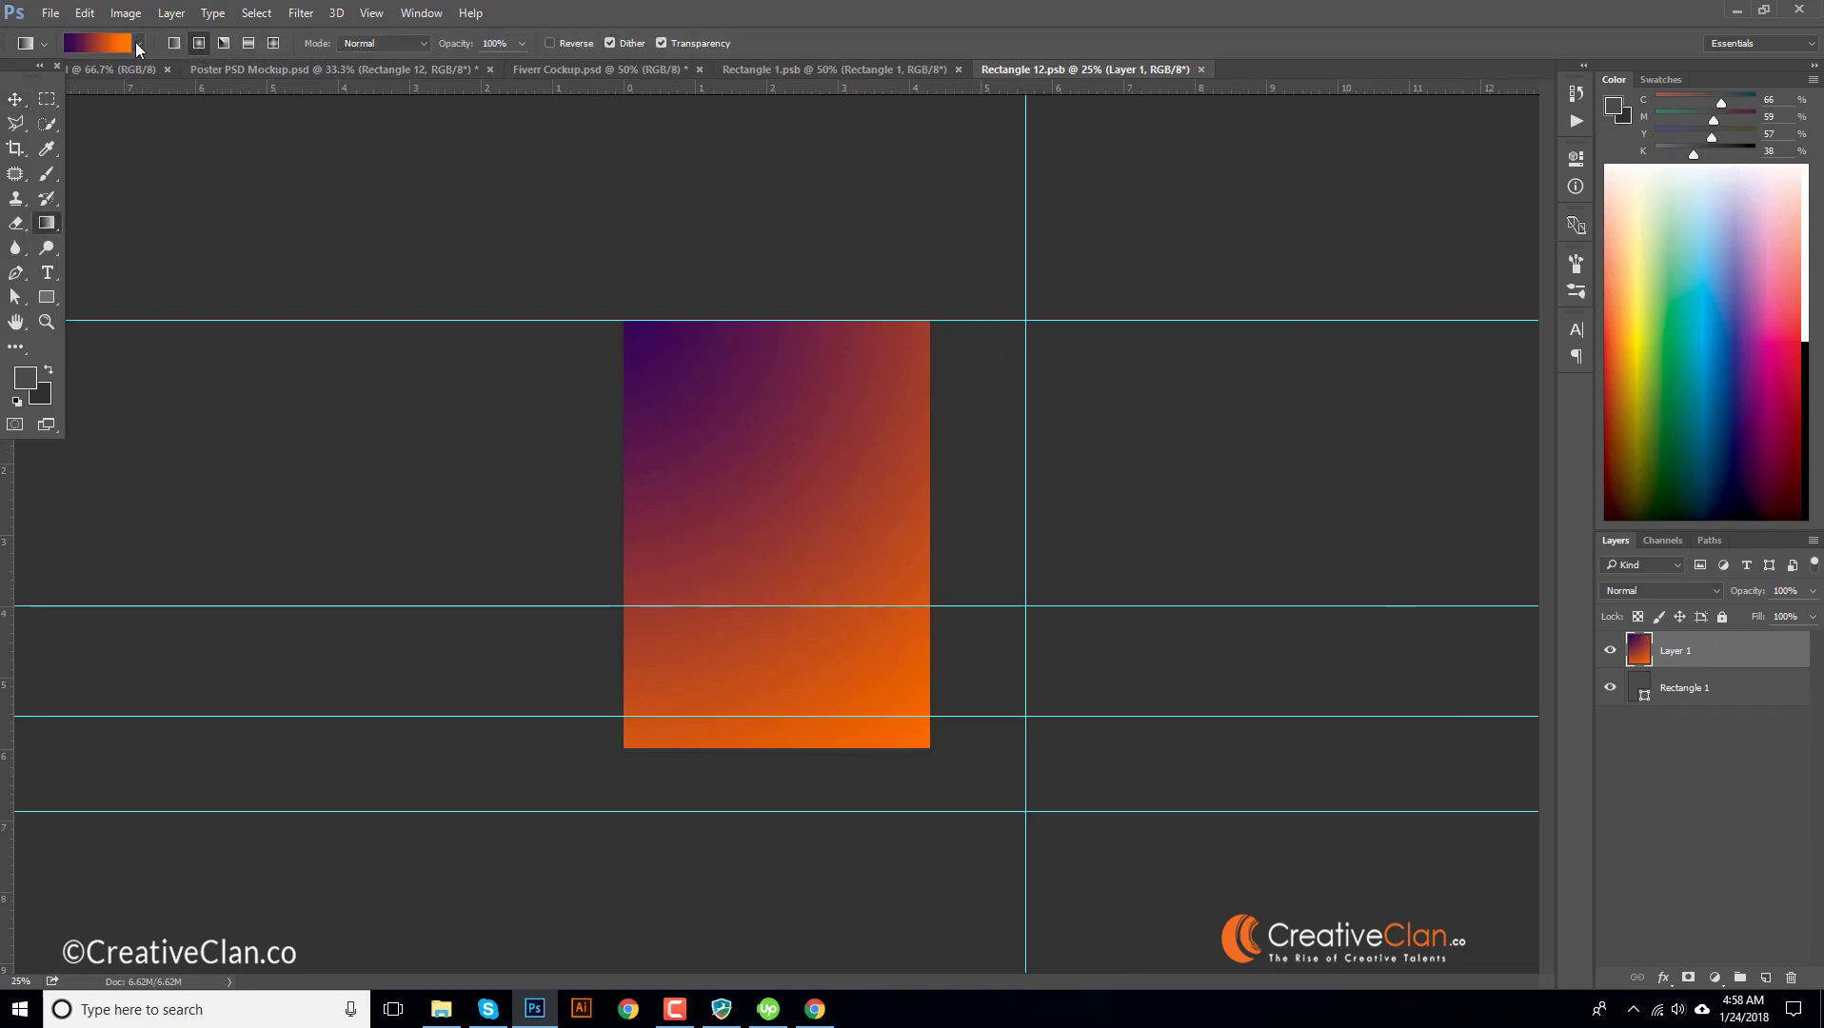
{"action": "left_click", "coordinate": [138, 47]}
{"action": "left_click", "coordinate": [162, 115]}
{"action": "left_click_drag", "start_coordinate": [655, 356], "coordinate": [921, 784]}
{"action": "key", "text": "ctrl+s"}
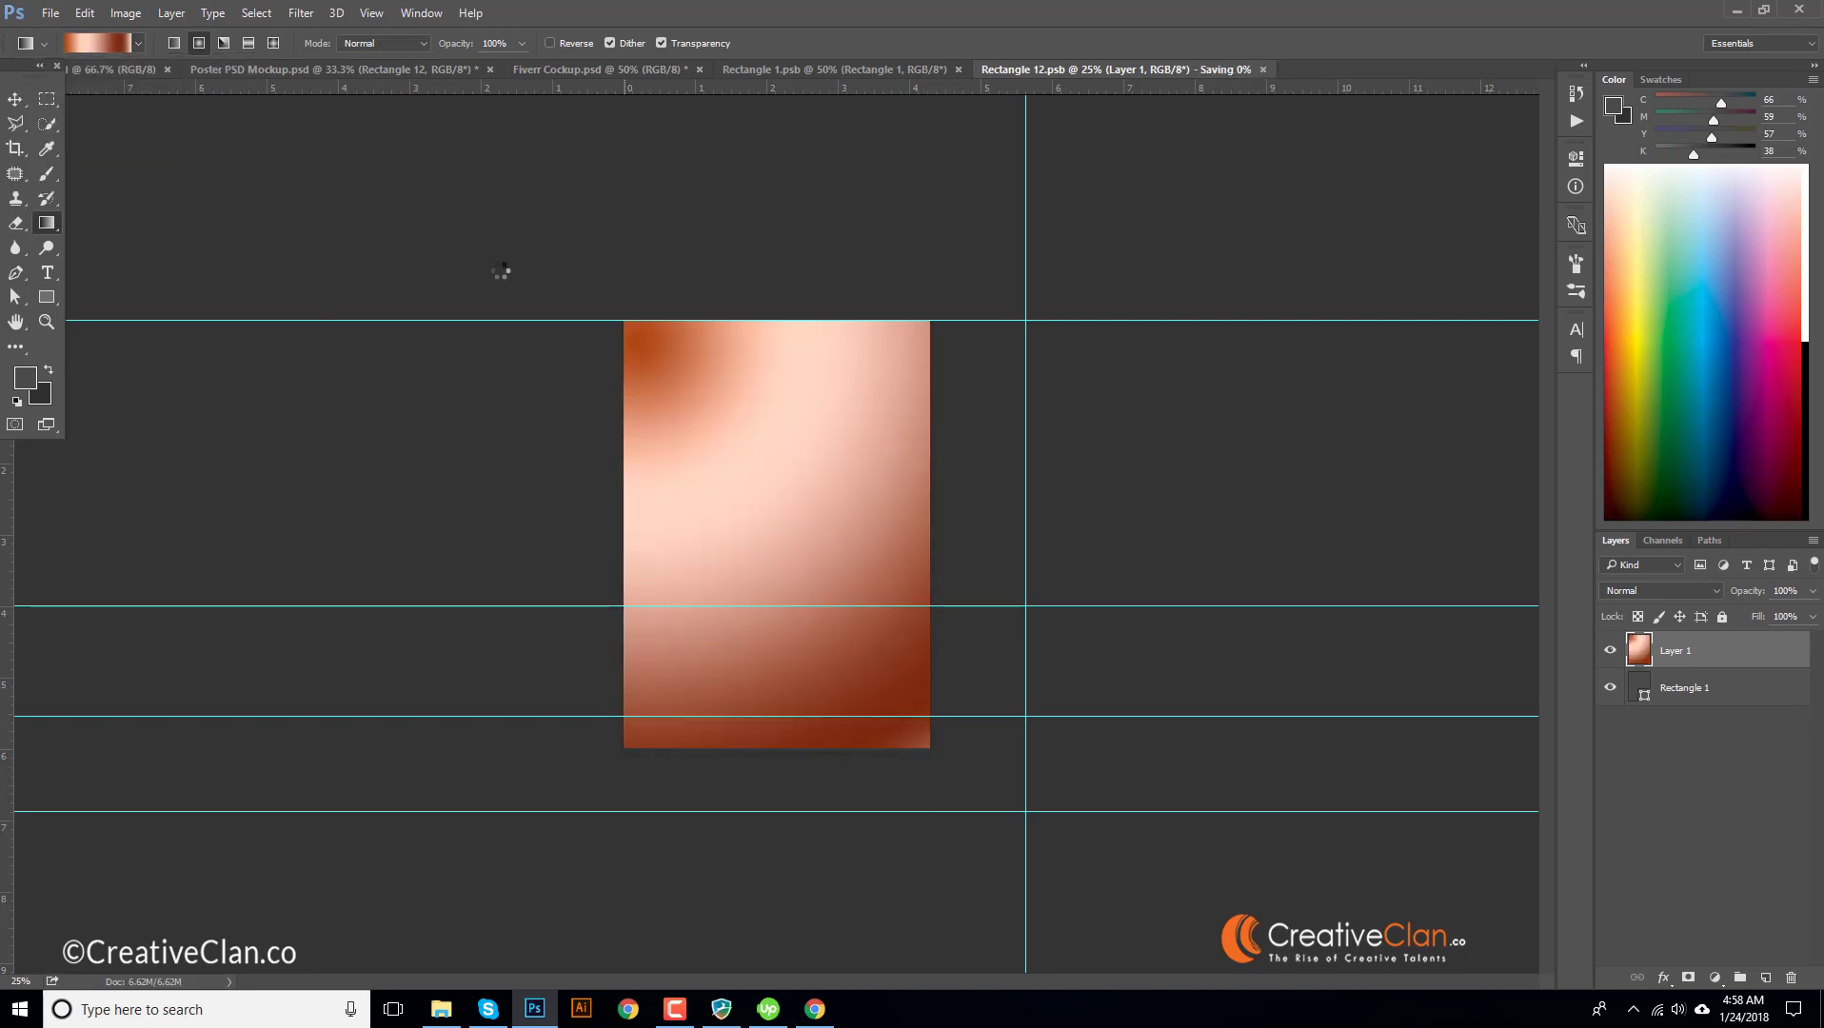
- Move between the Poster PSD Mockup and Rectangle 12.psb documents, ending on the website screenshot document
{"action": "left_click", "coordinate": [264, 69]}
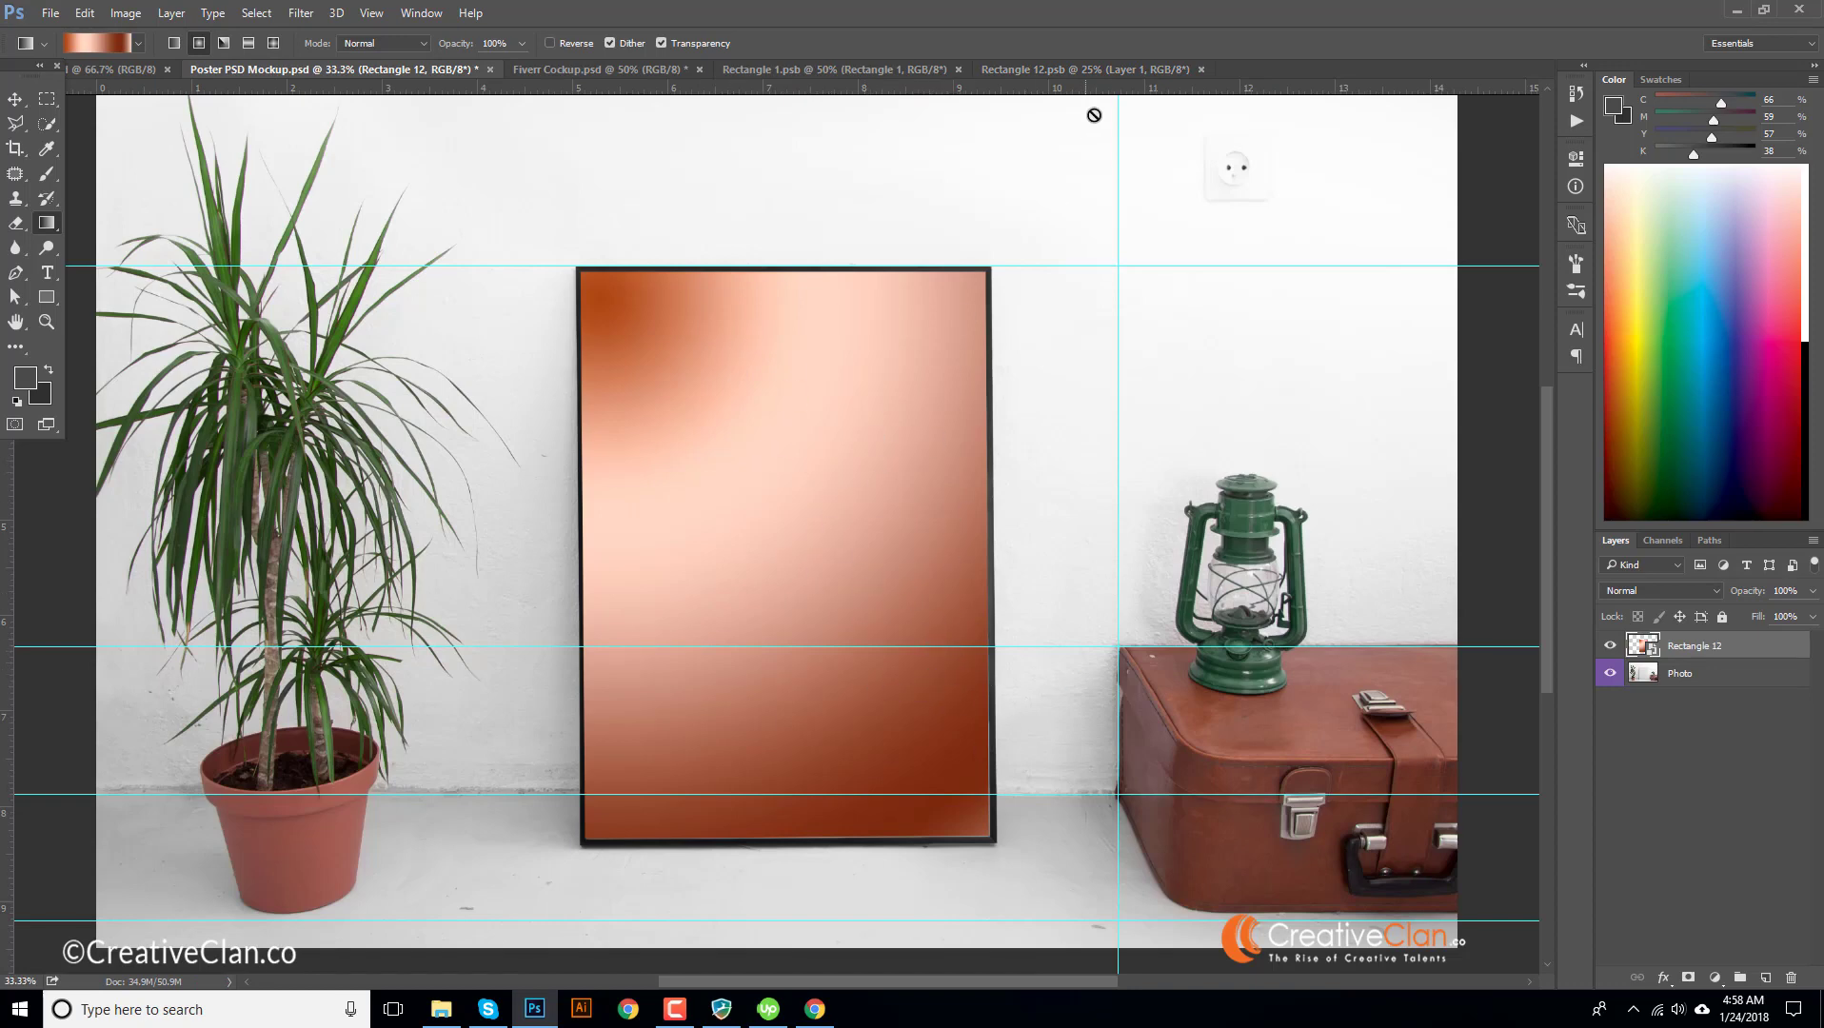
{"action": "left_click", "coordinate": [1090, 70]}
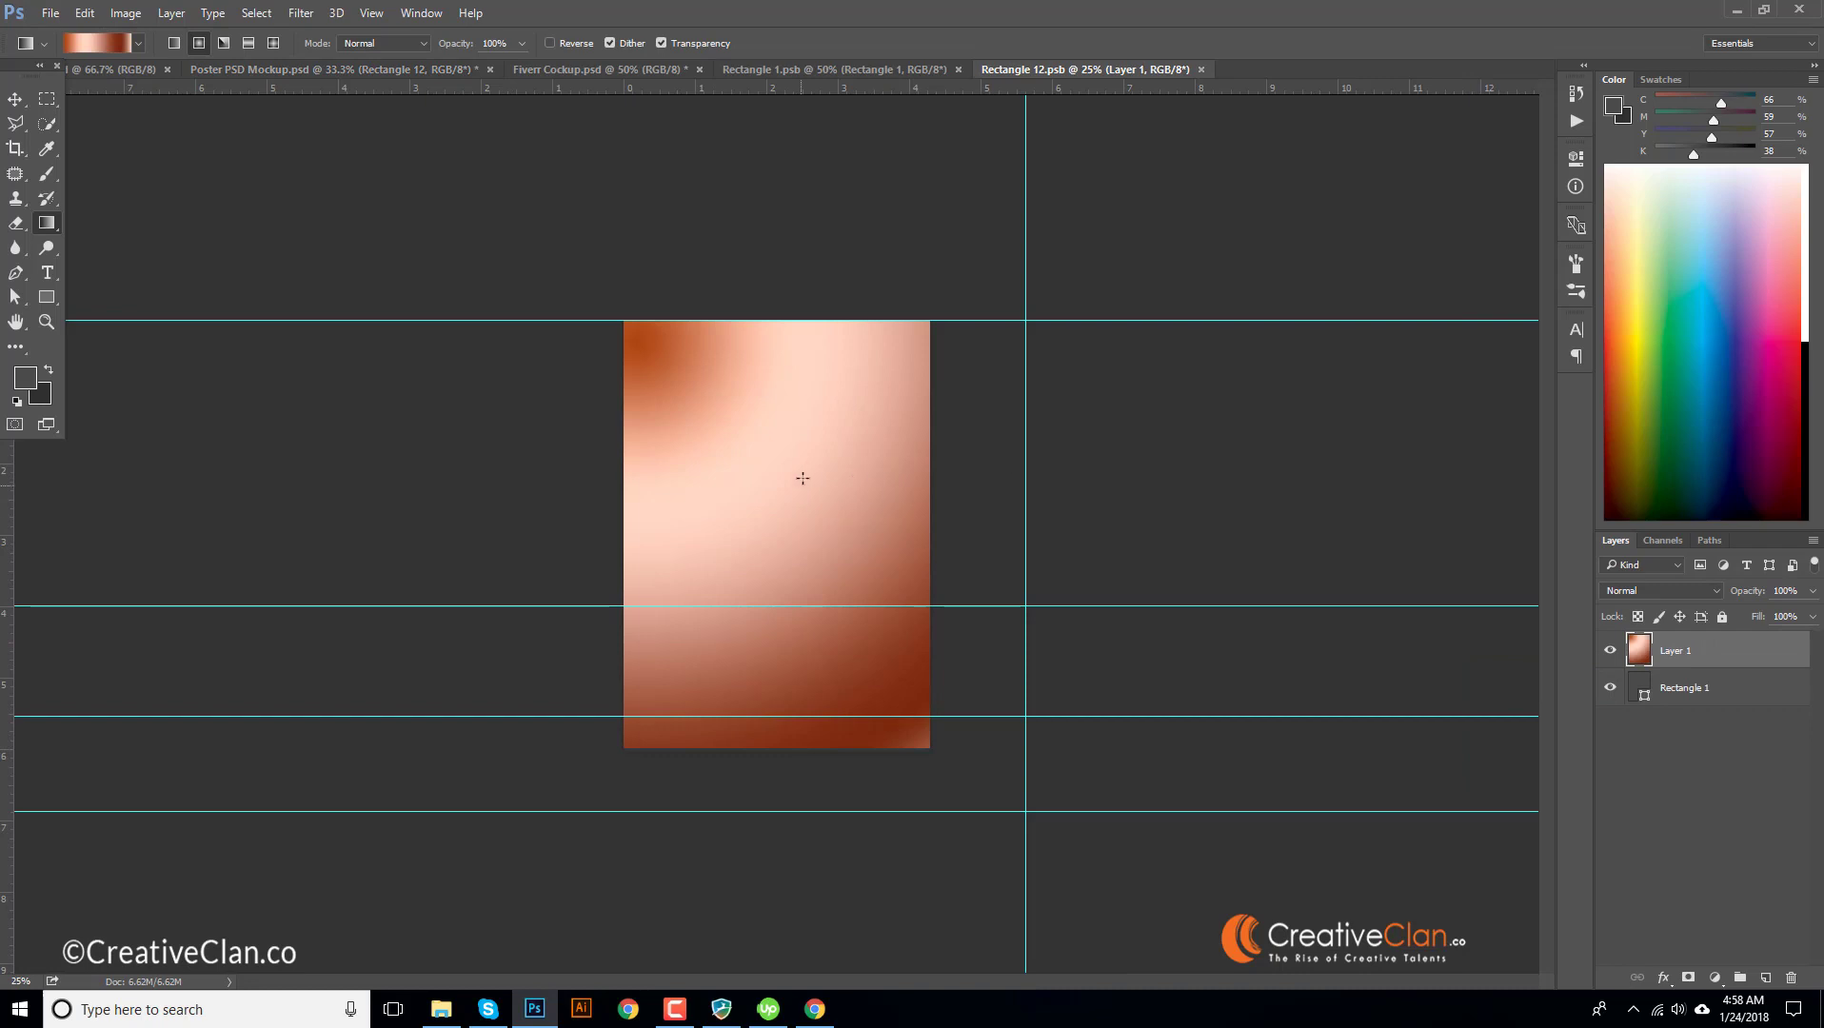
{"action": "left_click", "coordinate": [244, 69]}
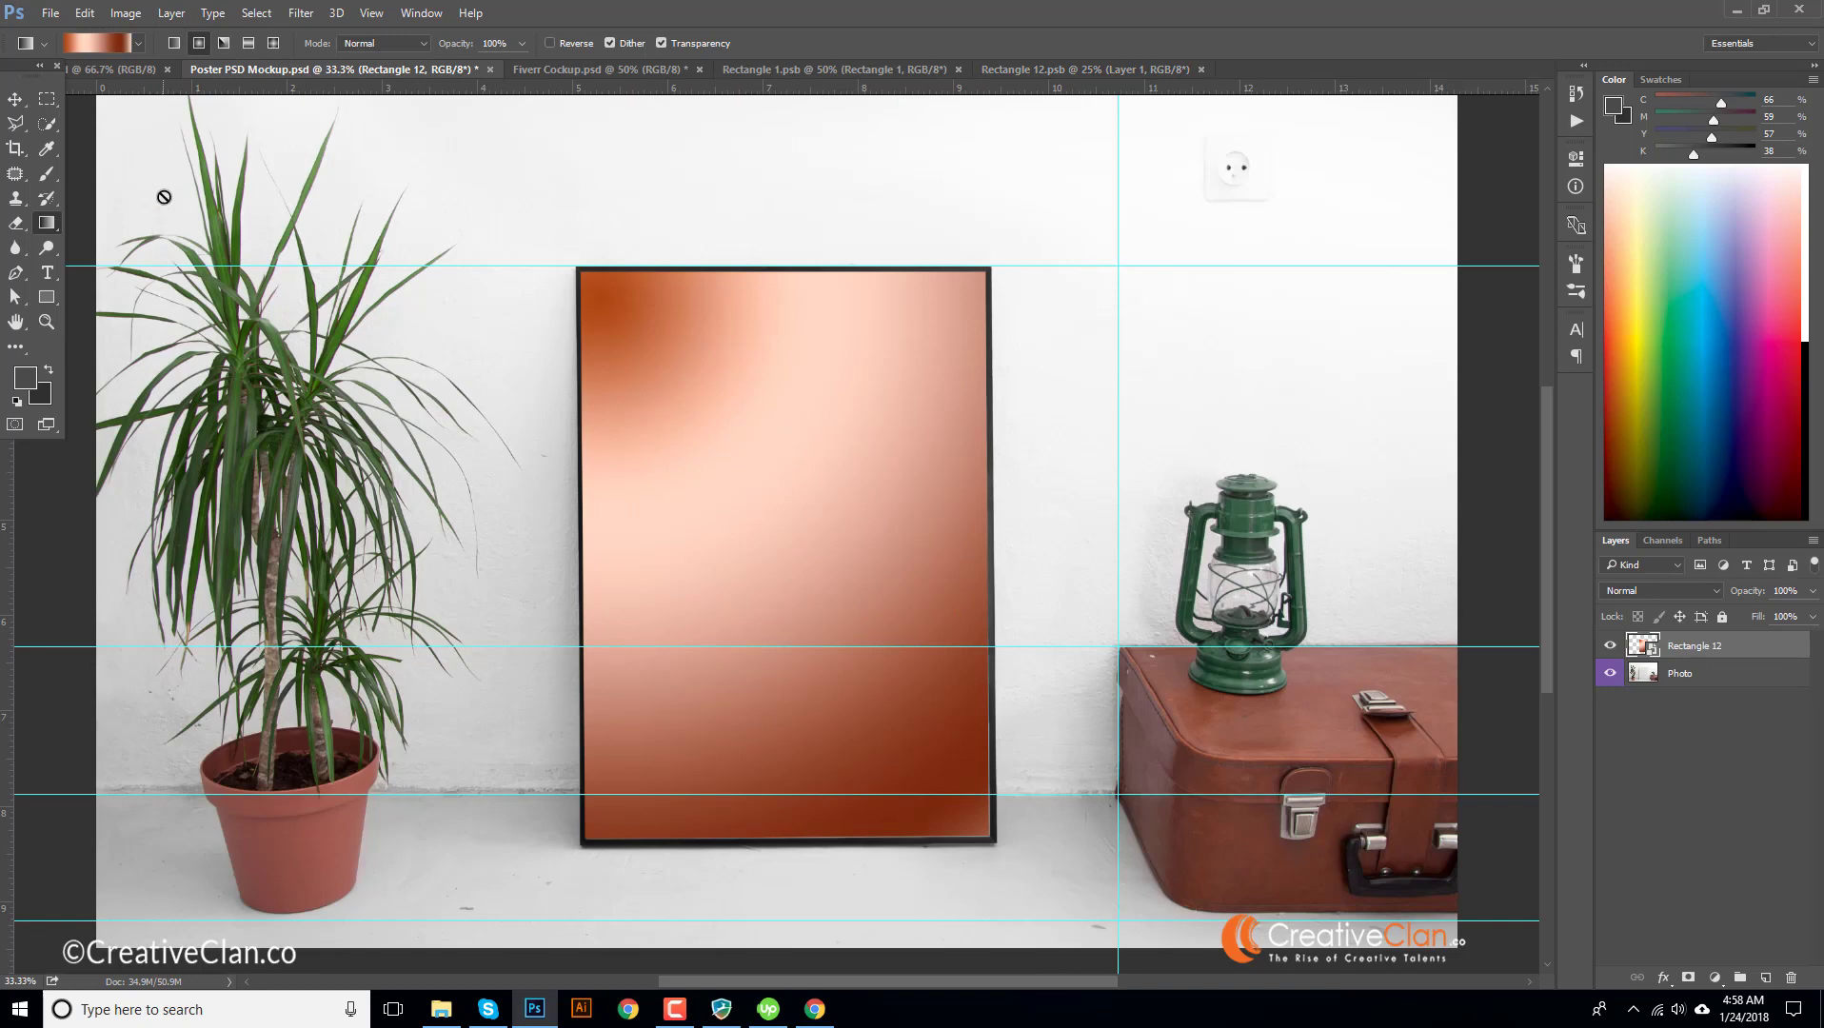
{"action": "left_click", "coordinate": [139, 71]}
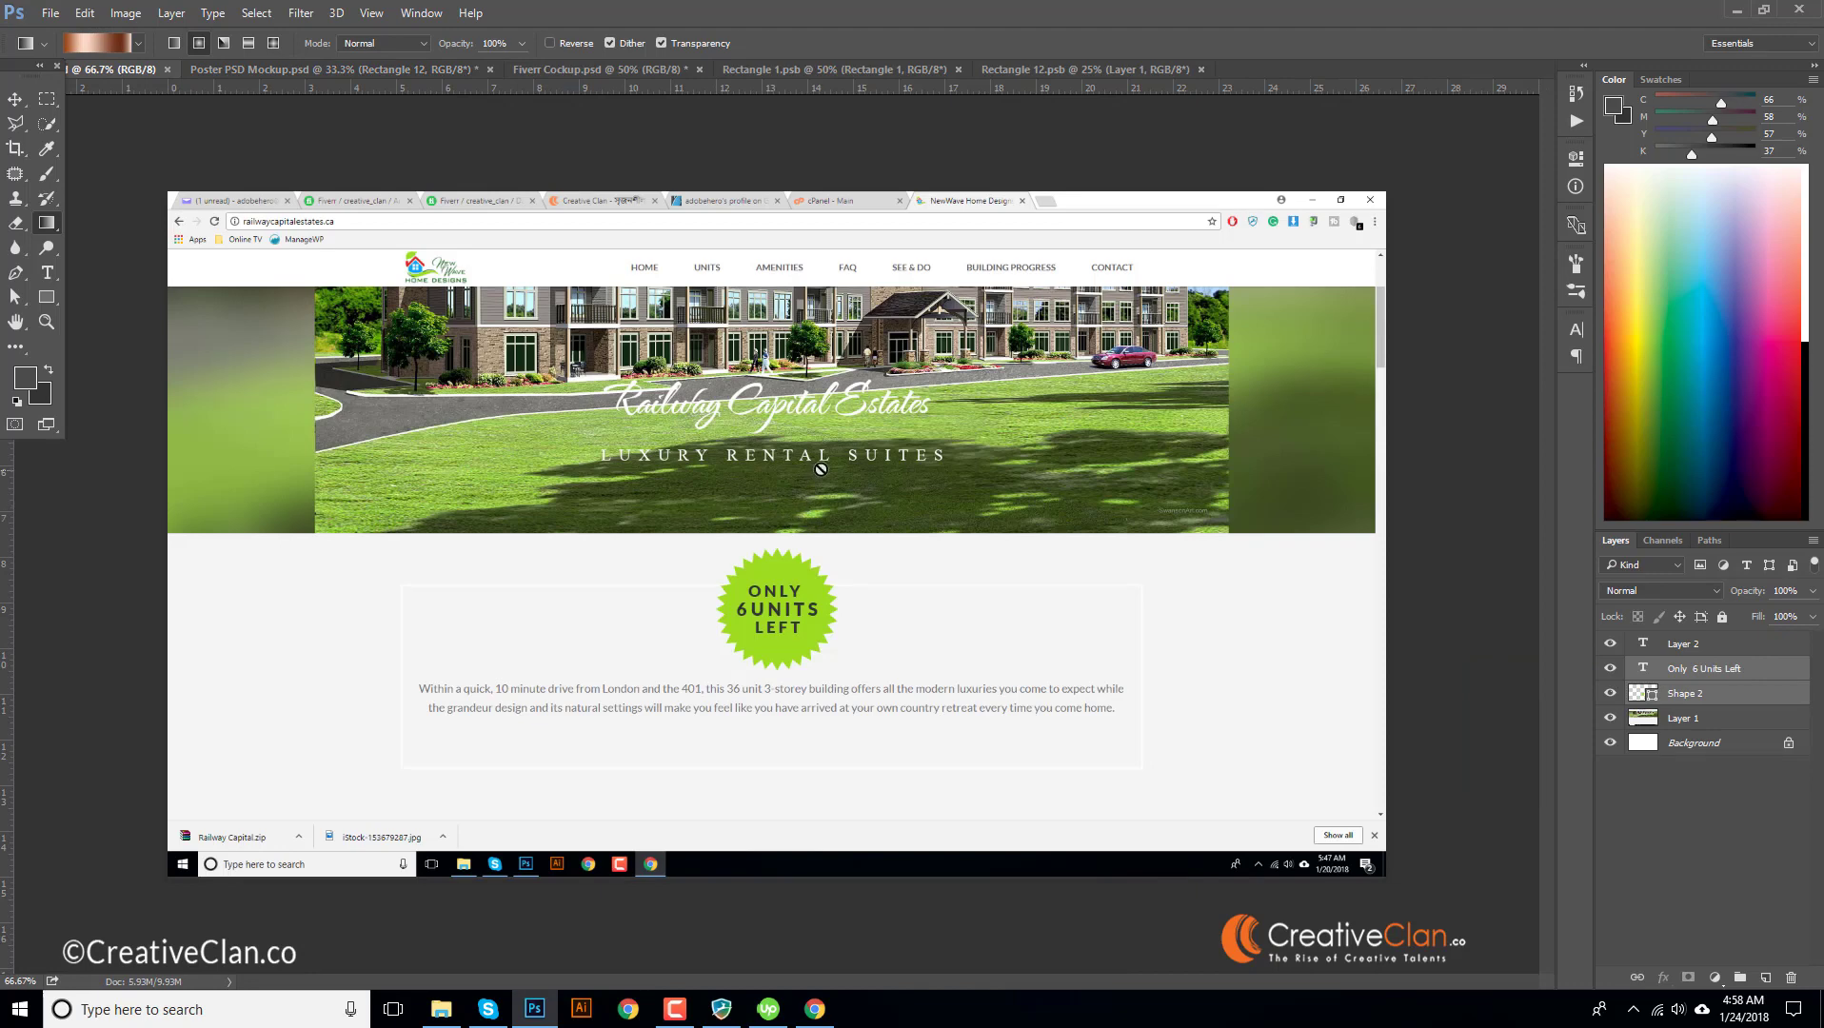
{"action": "left_click_drag", "start_coordinate": [1610, 689], "coordinate": [1610, 644]}
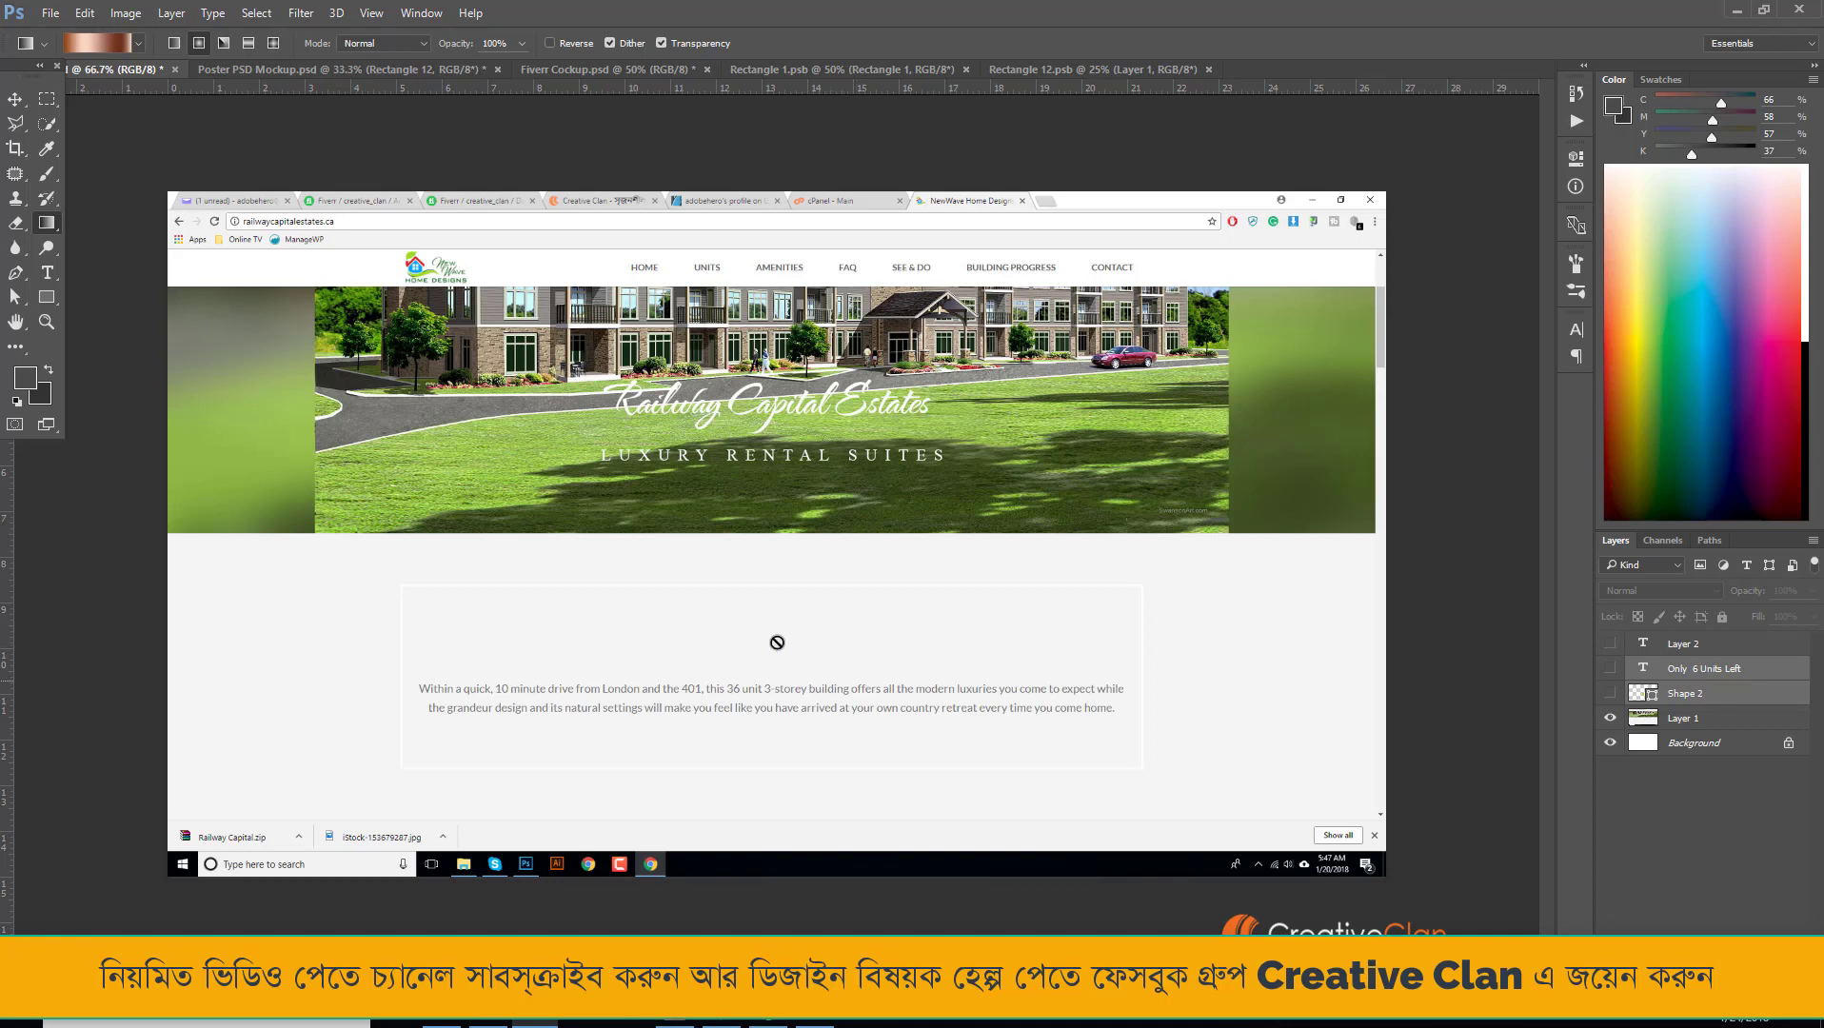
{"action": "left_click", "coordinate": [1611, 695]}
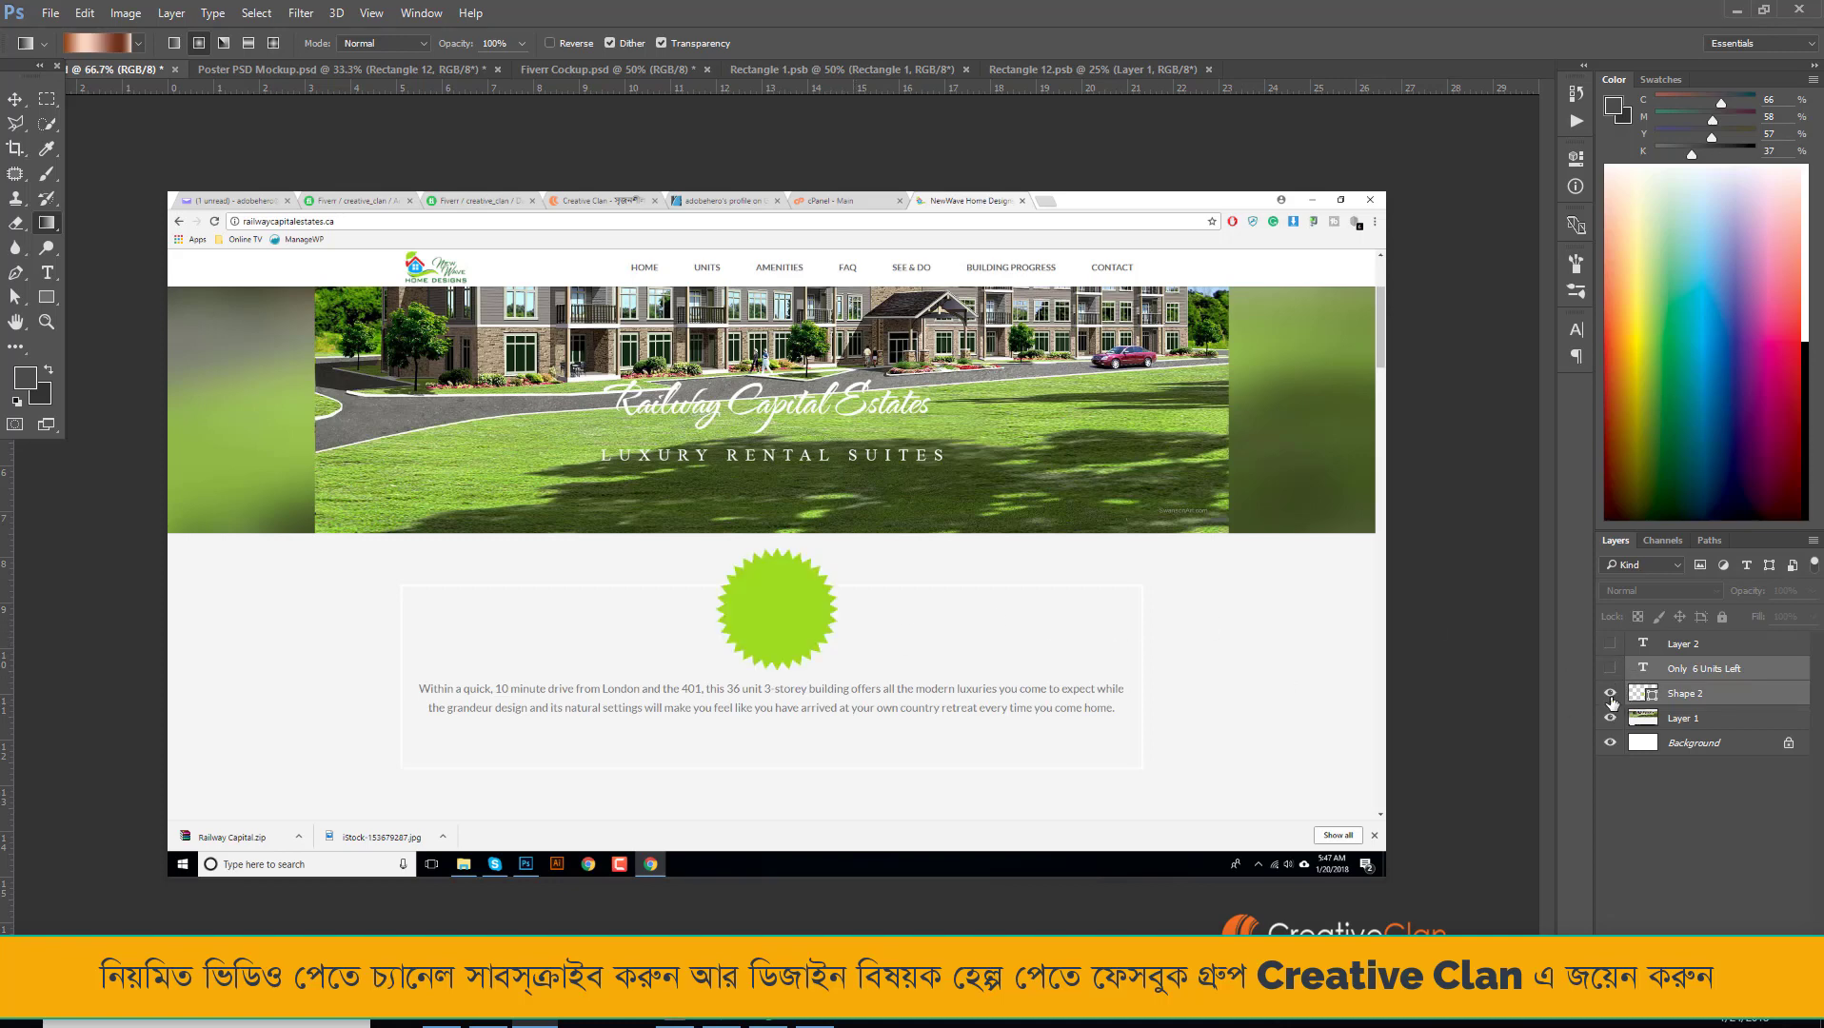
{"action": "left_click", "coordinate": [1611, 695]}
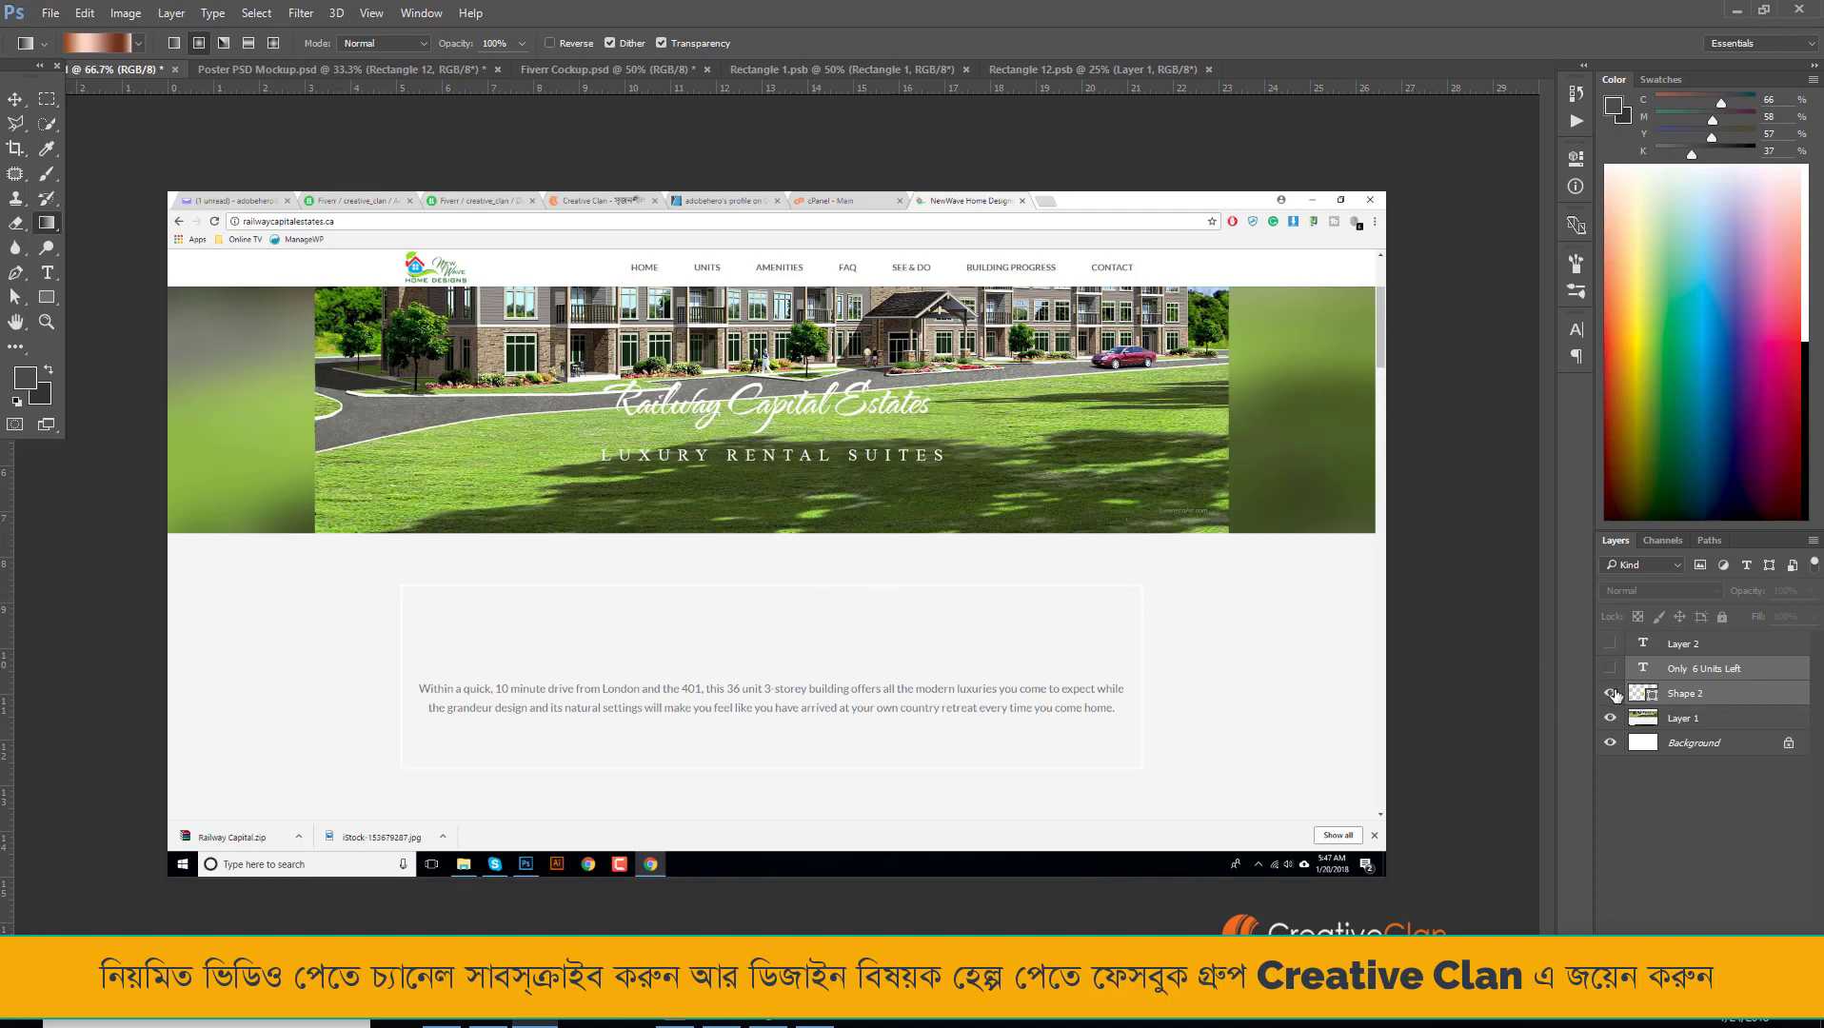
{"action": "left_click_drag", "start_coordinate": [1611, 694], "coordinate": [1611, 644]}
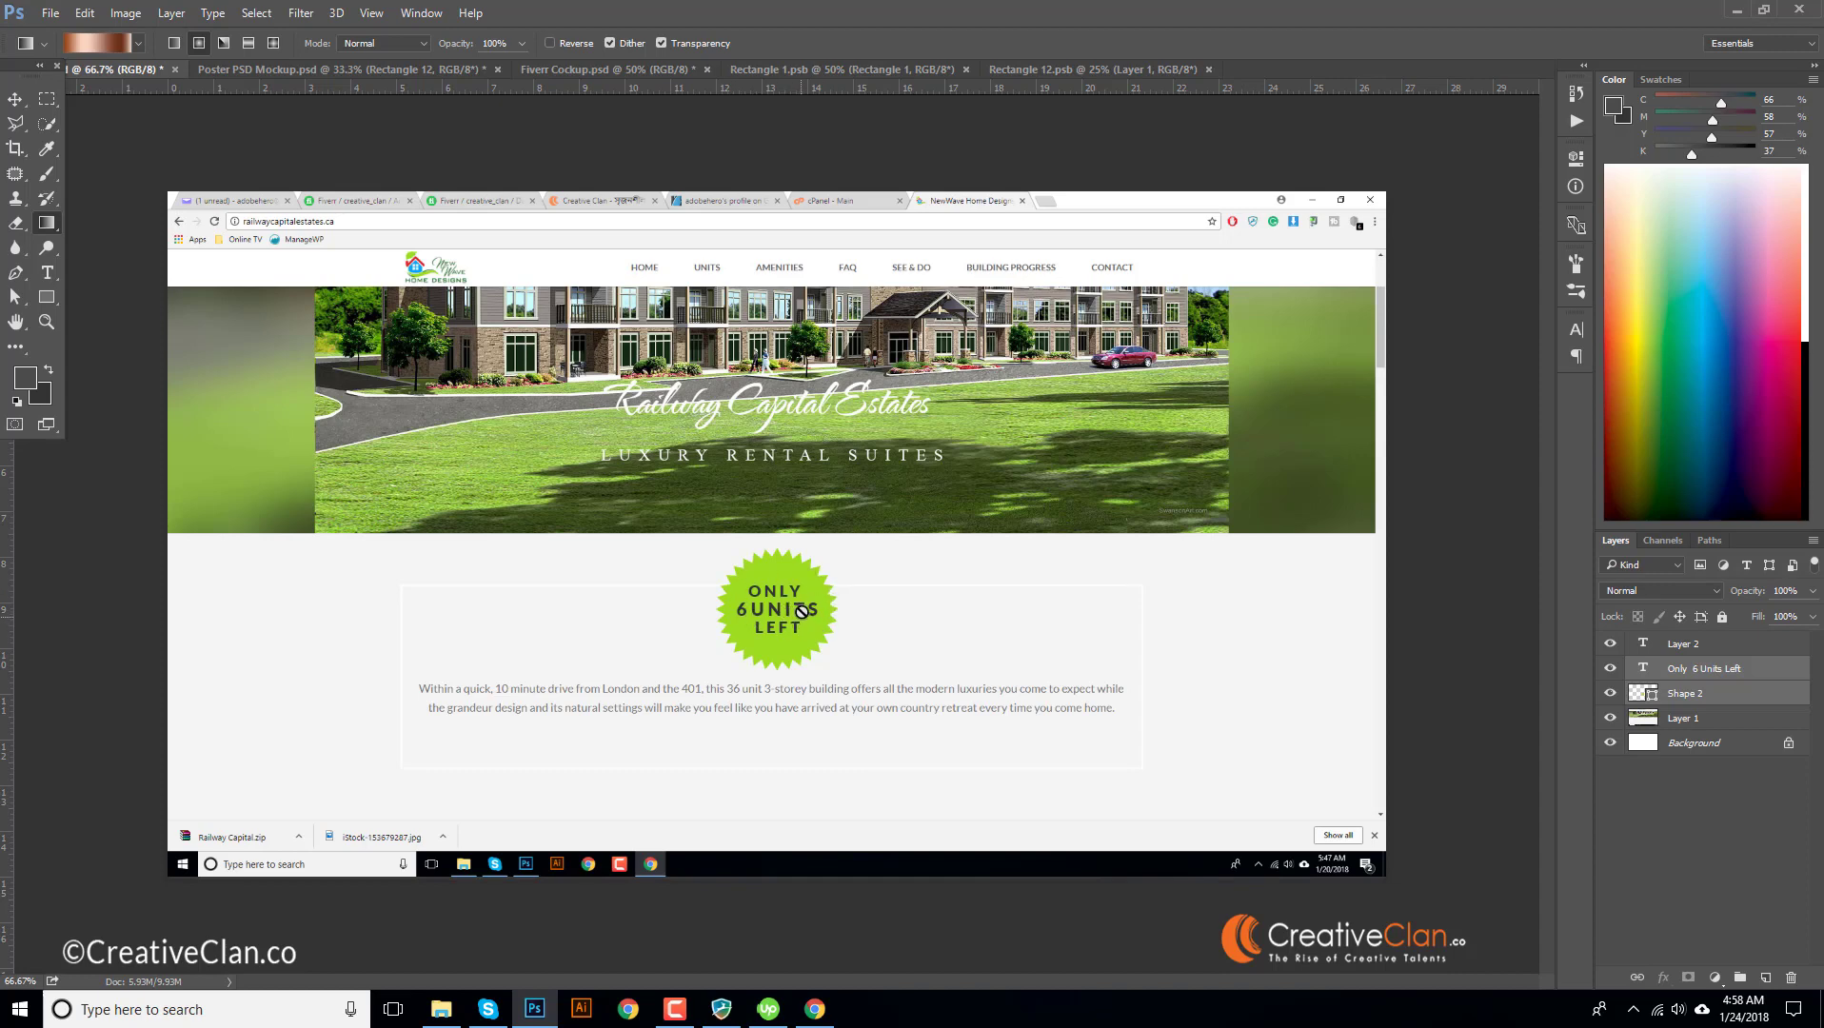
{"action": "left_click", "coordinate": [16, 99]}
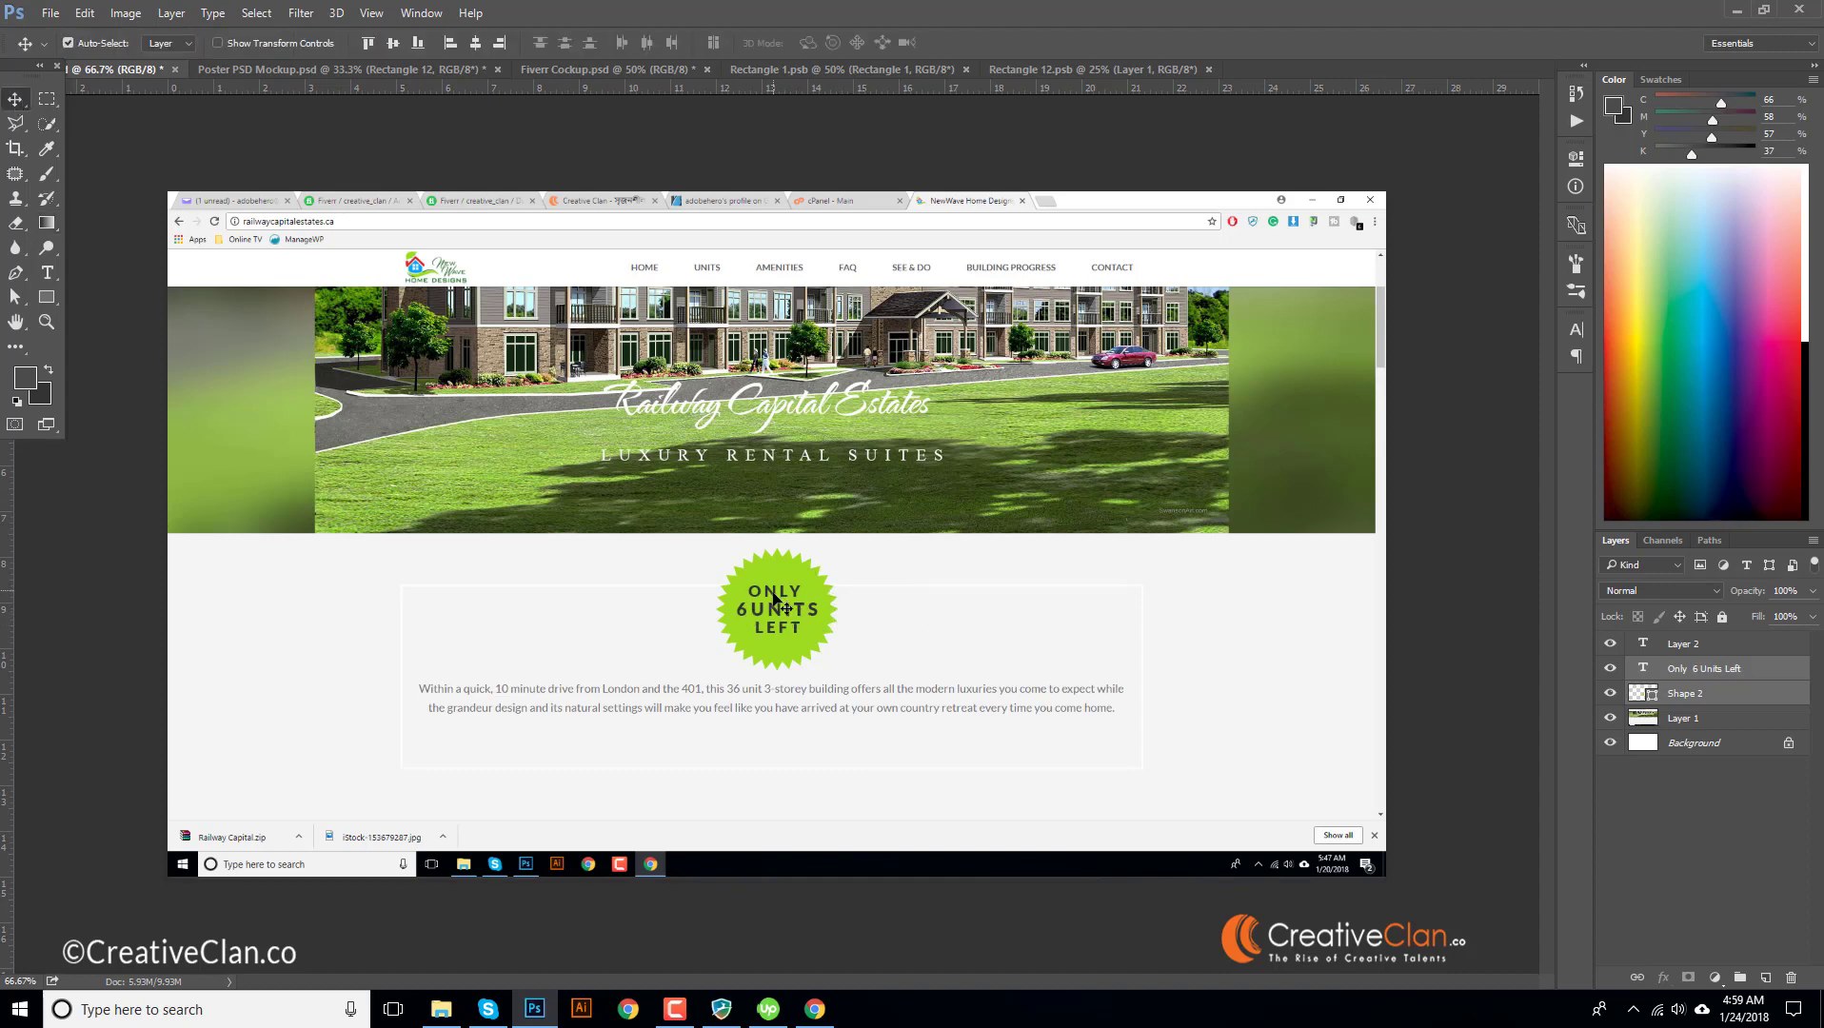
{"action": "left_click_drag", "start_coordinate": [783, 607], "coordinate": [1015, 600]}
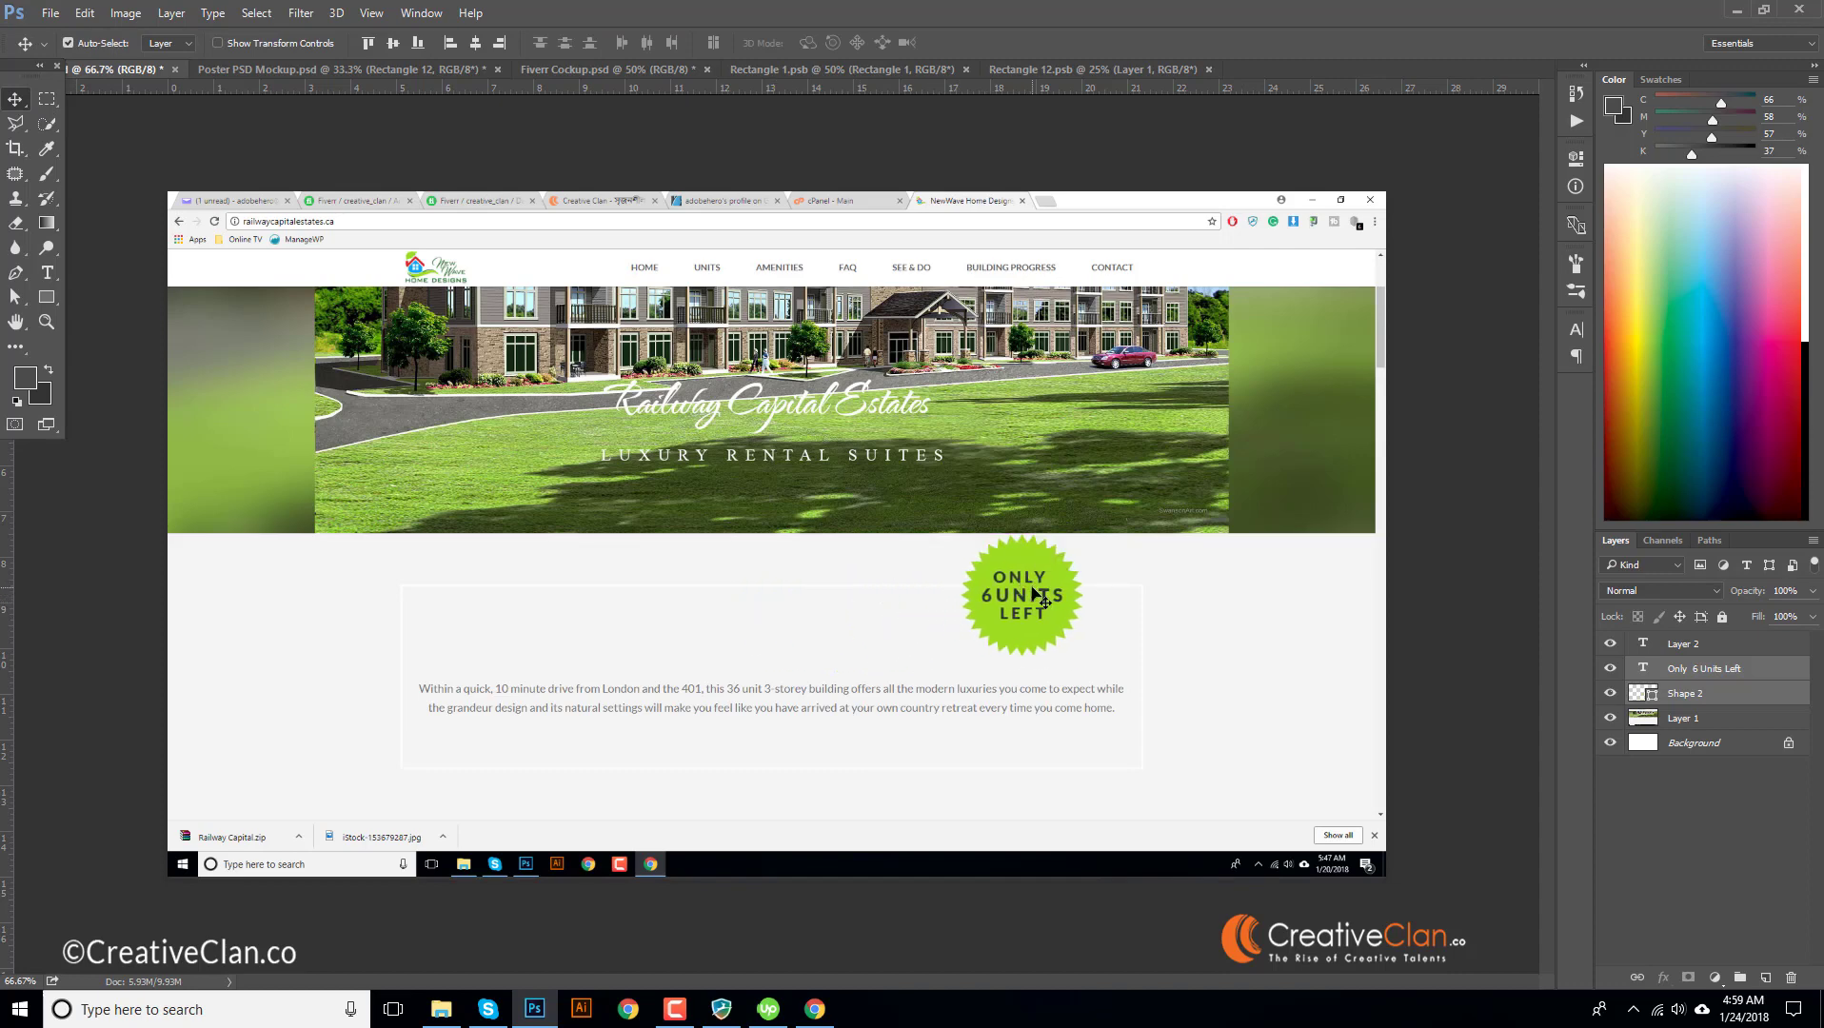
{"action": "key", "text": "ctrl+z"}
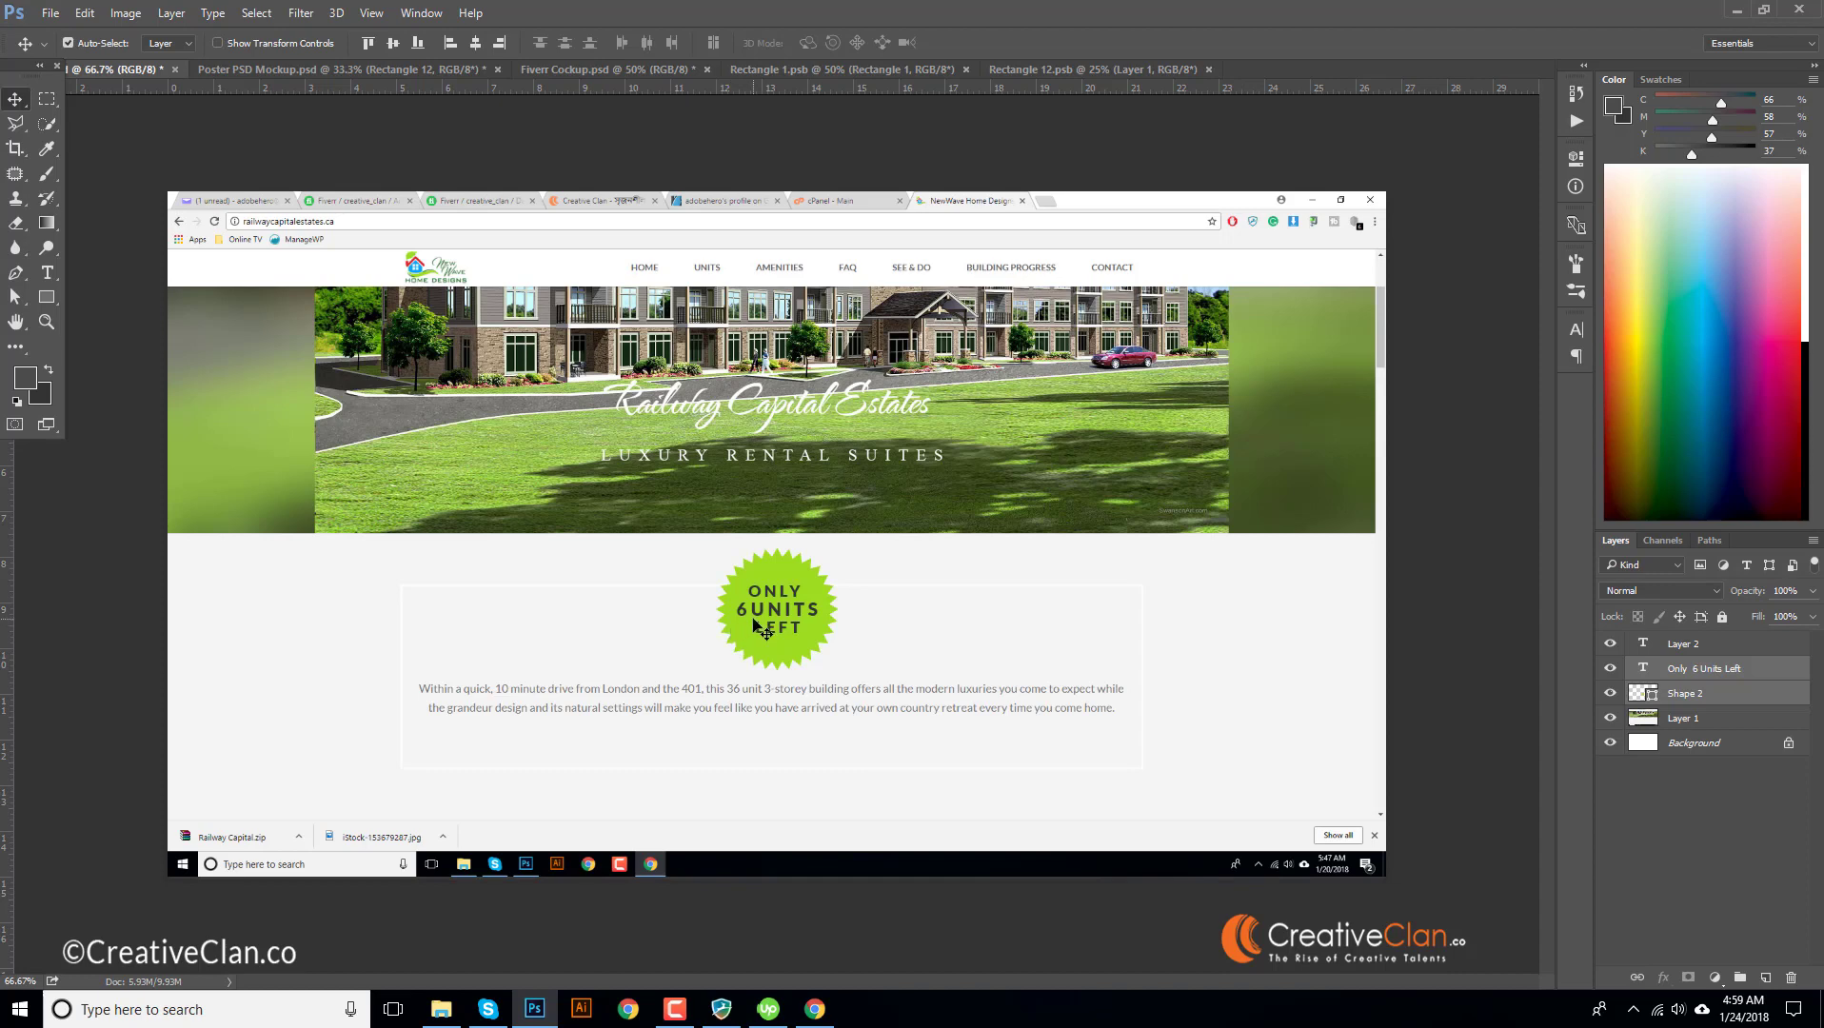
{"action": "left_click", "coordinate": [871, 656]}
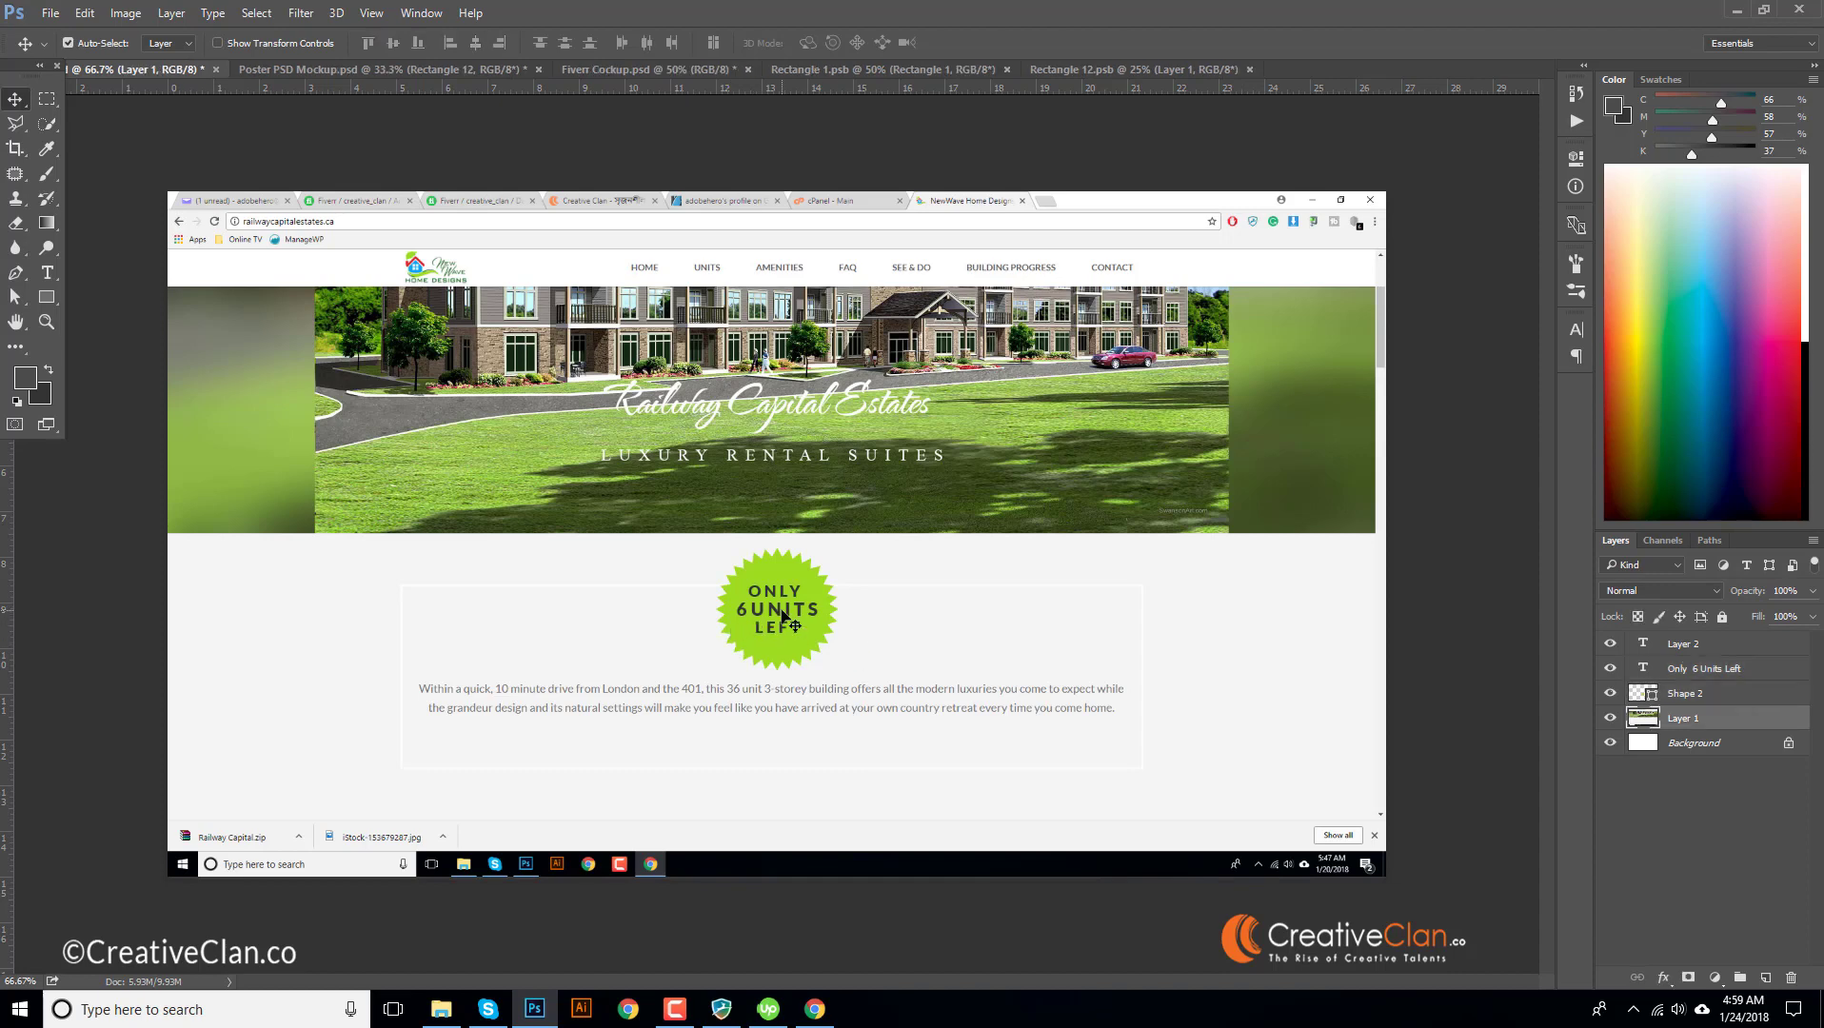
{"action": "left_click", "coordinate": [794, 607]}
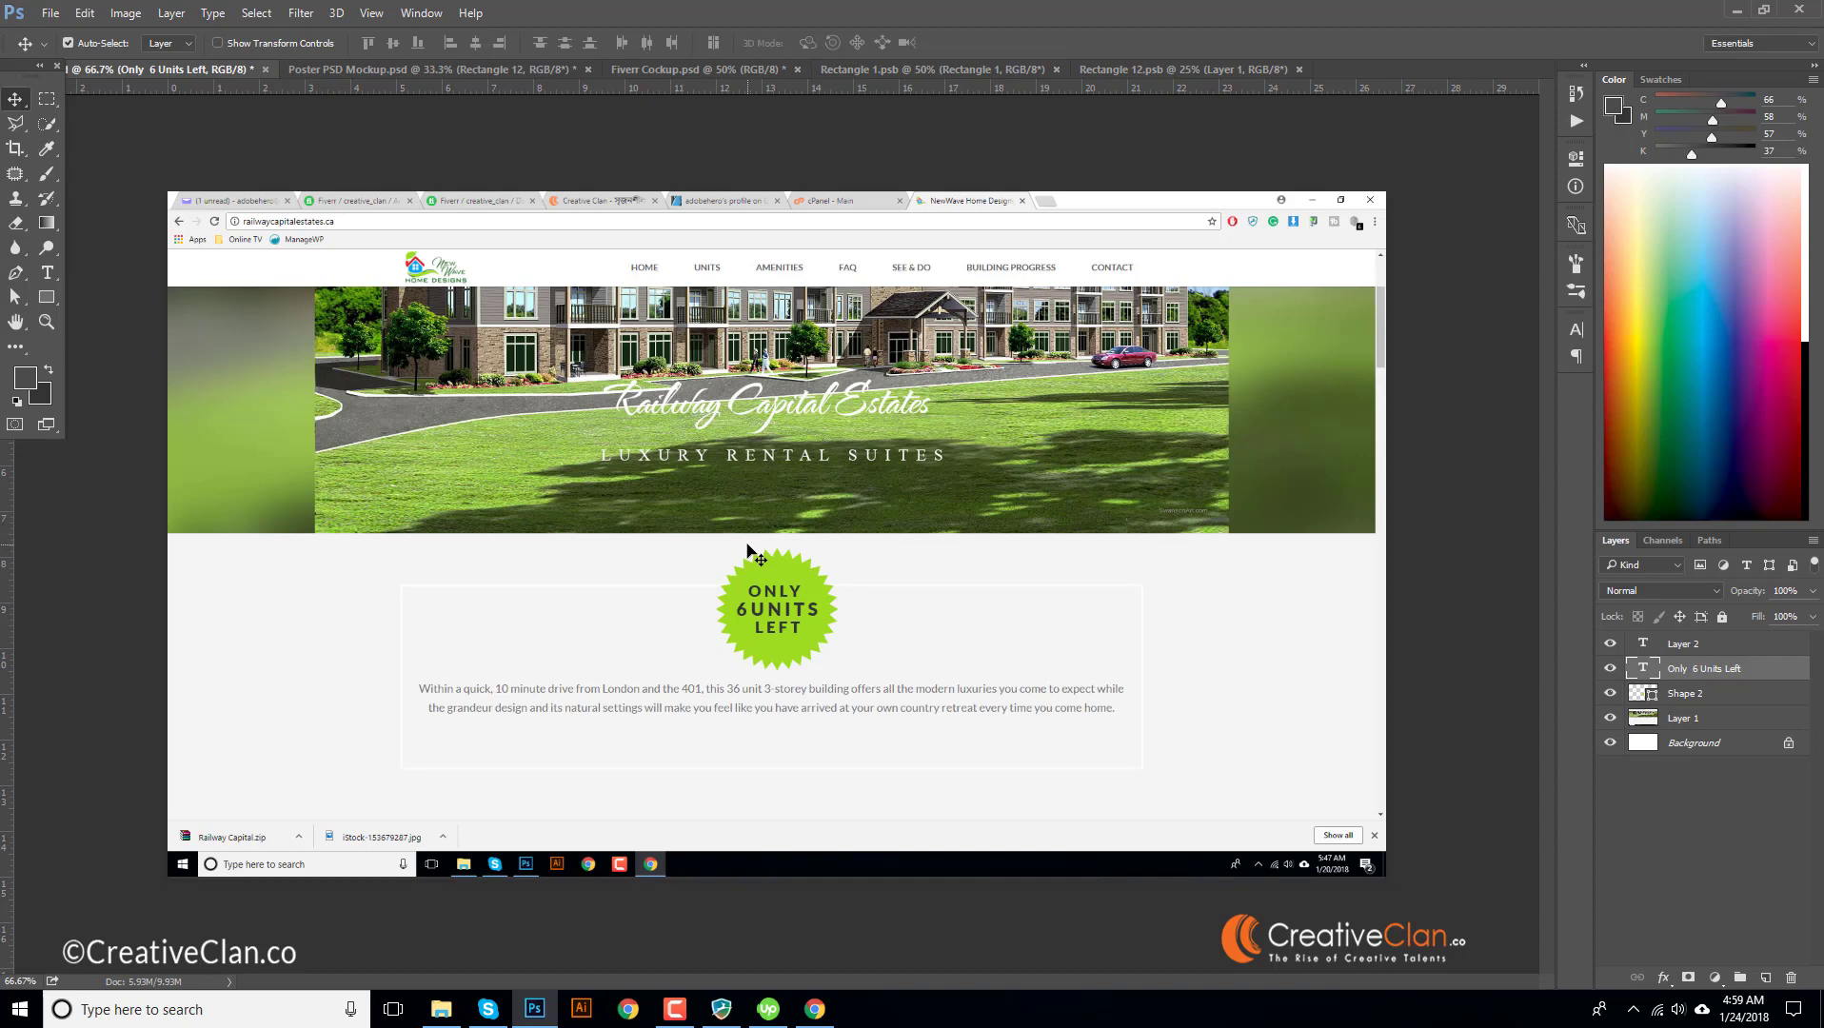
{"action": "mouse_move", "coordinate": [815, 1009]}
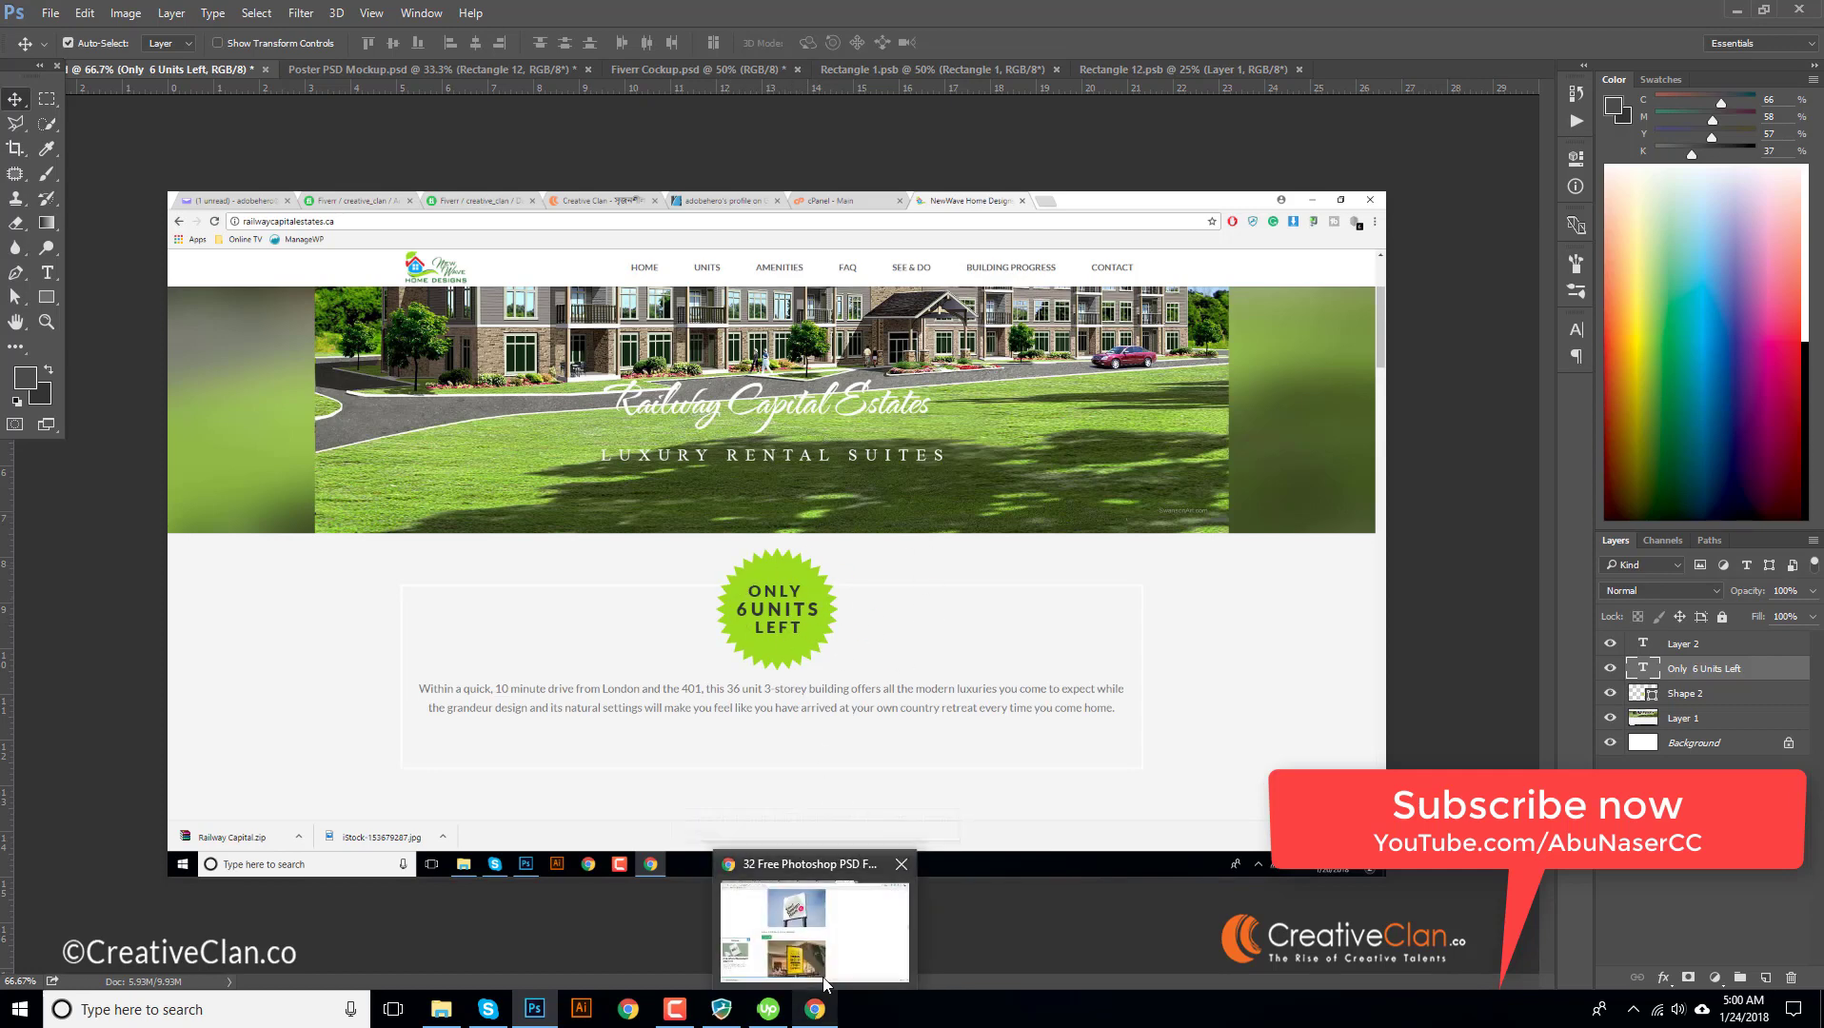
- Scroll through the dcrazed free PSD flyer mockups page, then return to Photoshop
{"action": "left_click", "coordinate": [814, 1012]}
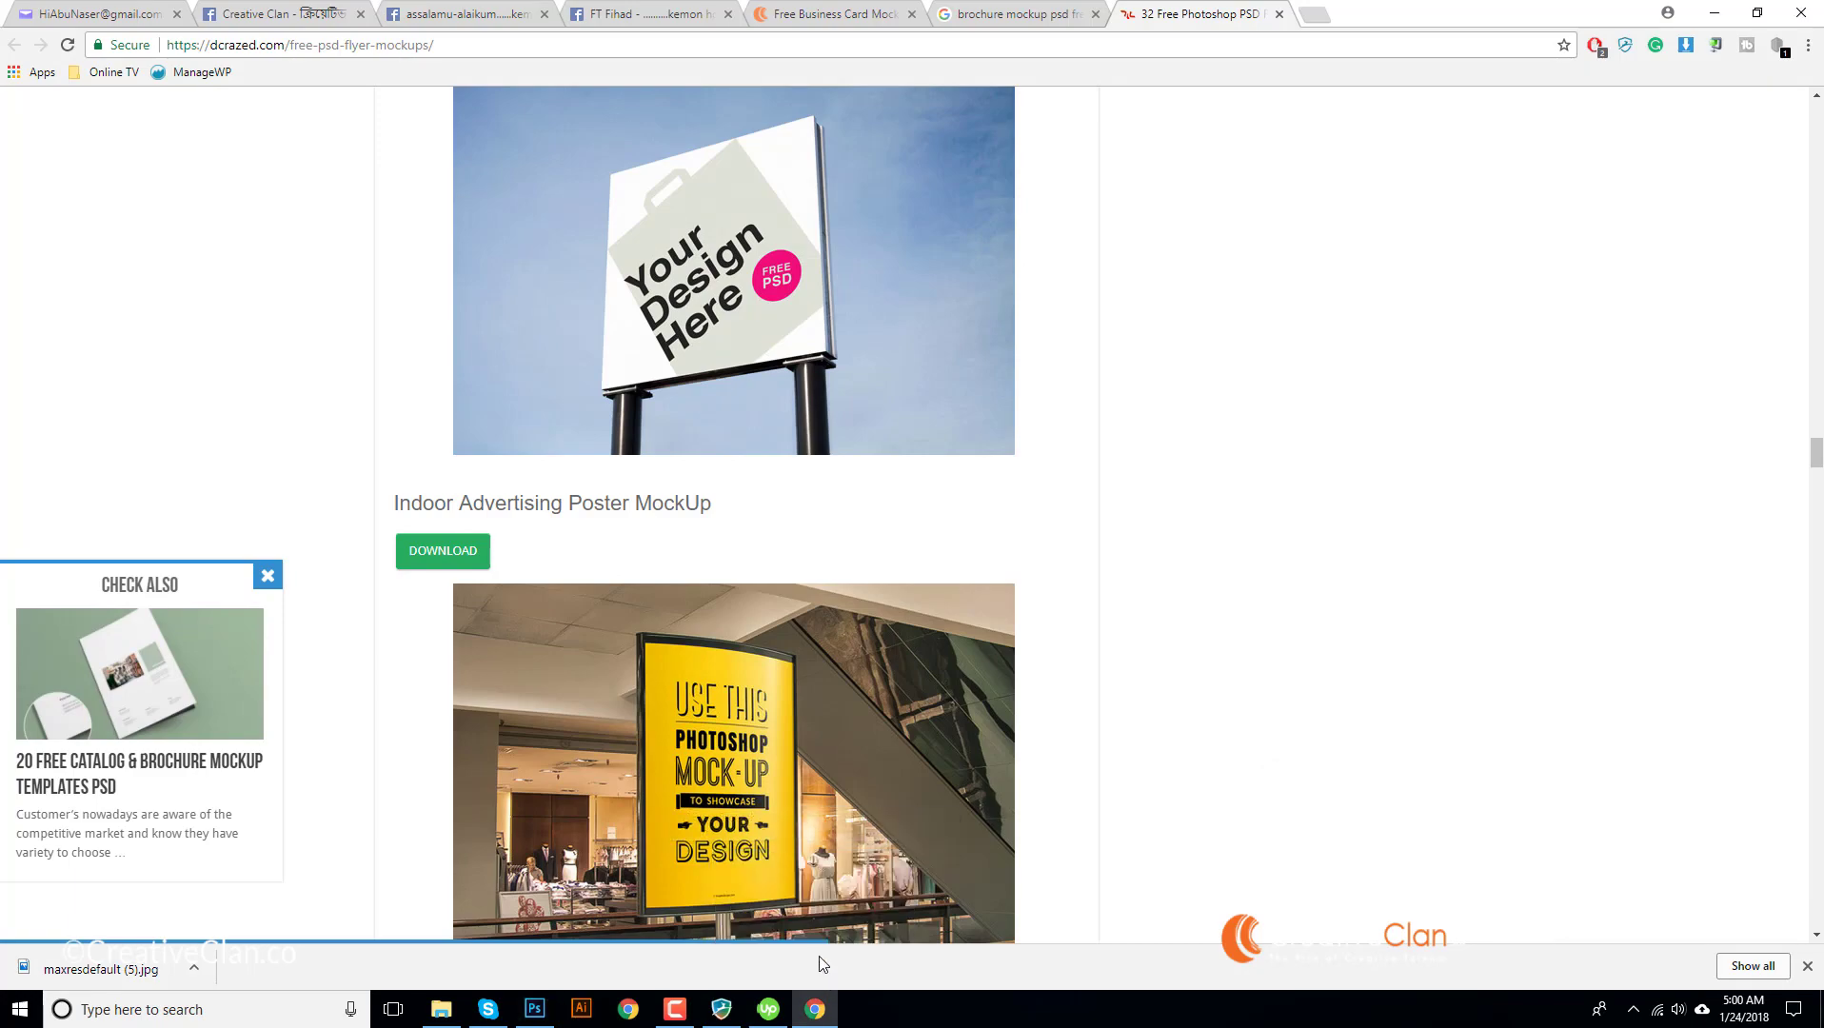
{"action": "scroll", "coordinate": [785, 814], "scroll_direction": "down", "scroll_amount": 15}
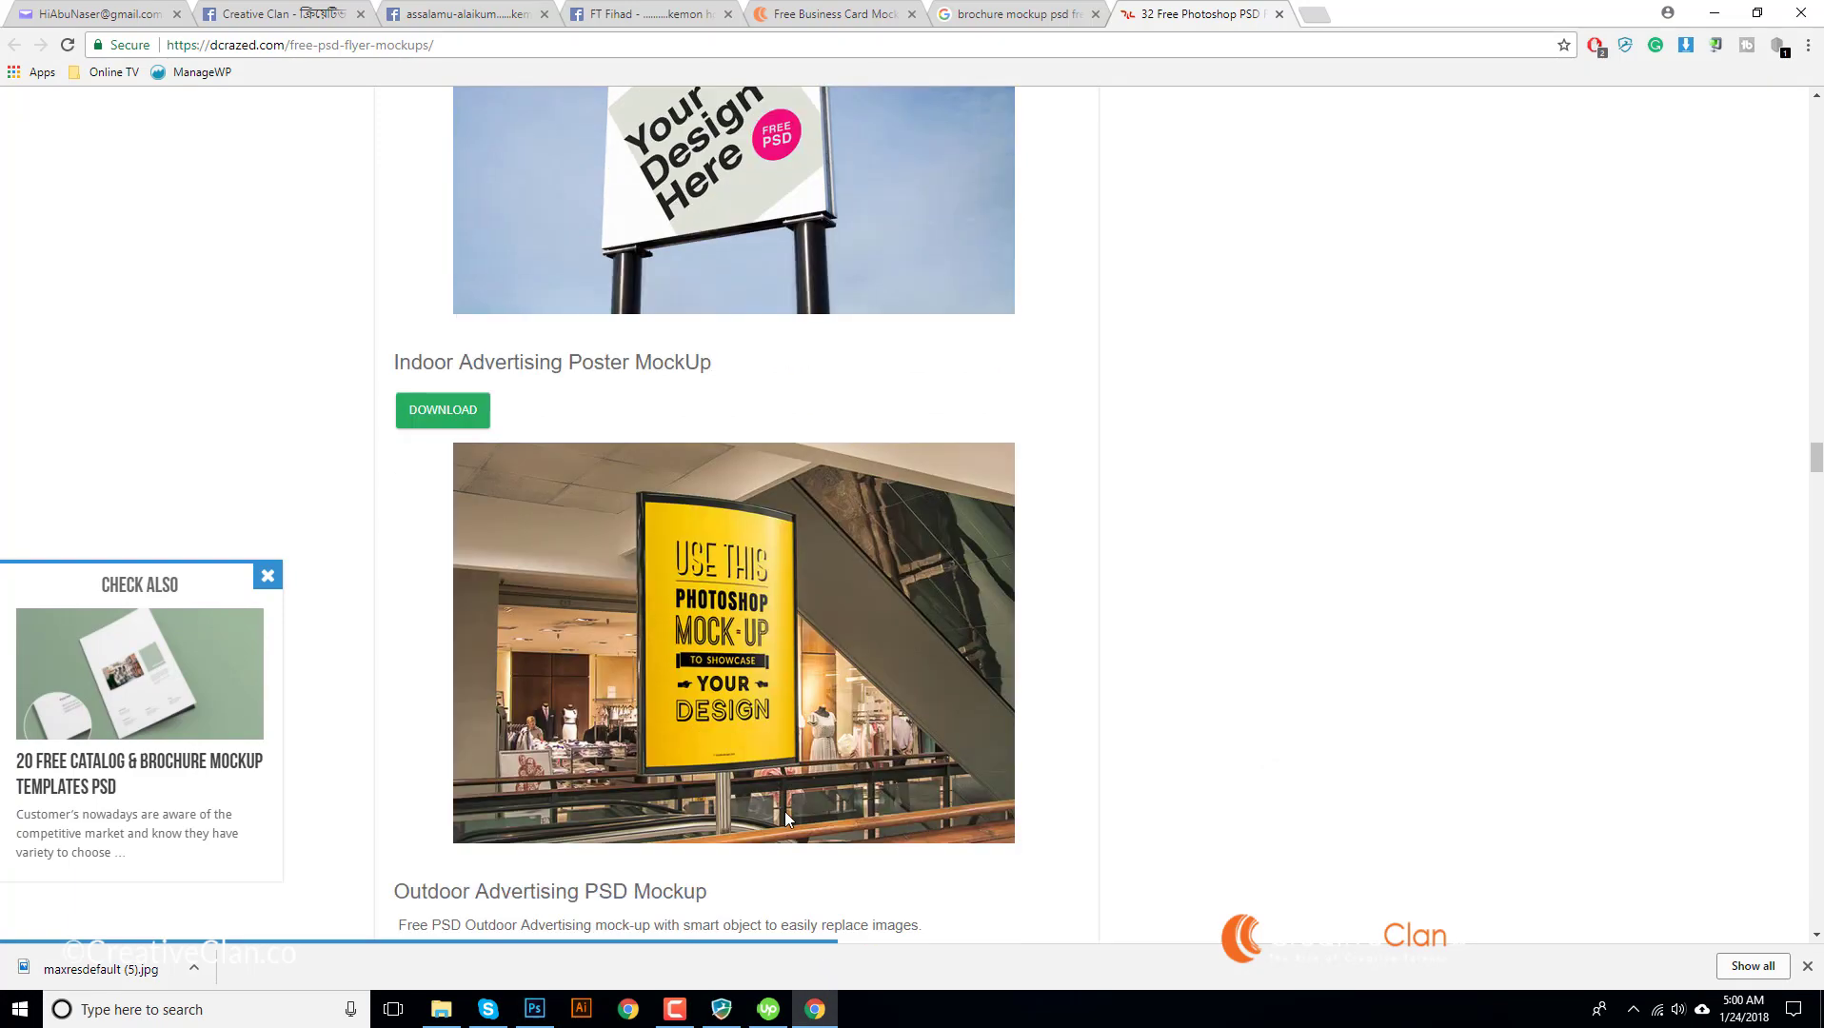
{"action": "scroll", "coordinate": [785, 814], "scroll_direction": "up", "scroll_amount": 6}
{"action": "scroll", "coordinate": [784, 811], "scroll_direction": "up", "scroll_amount": 5}
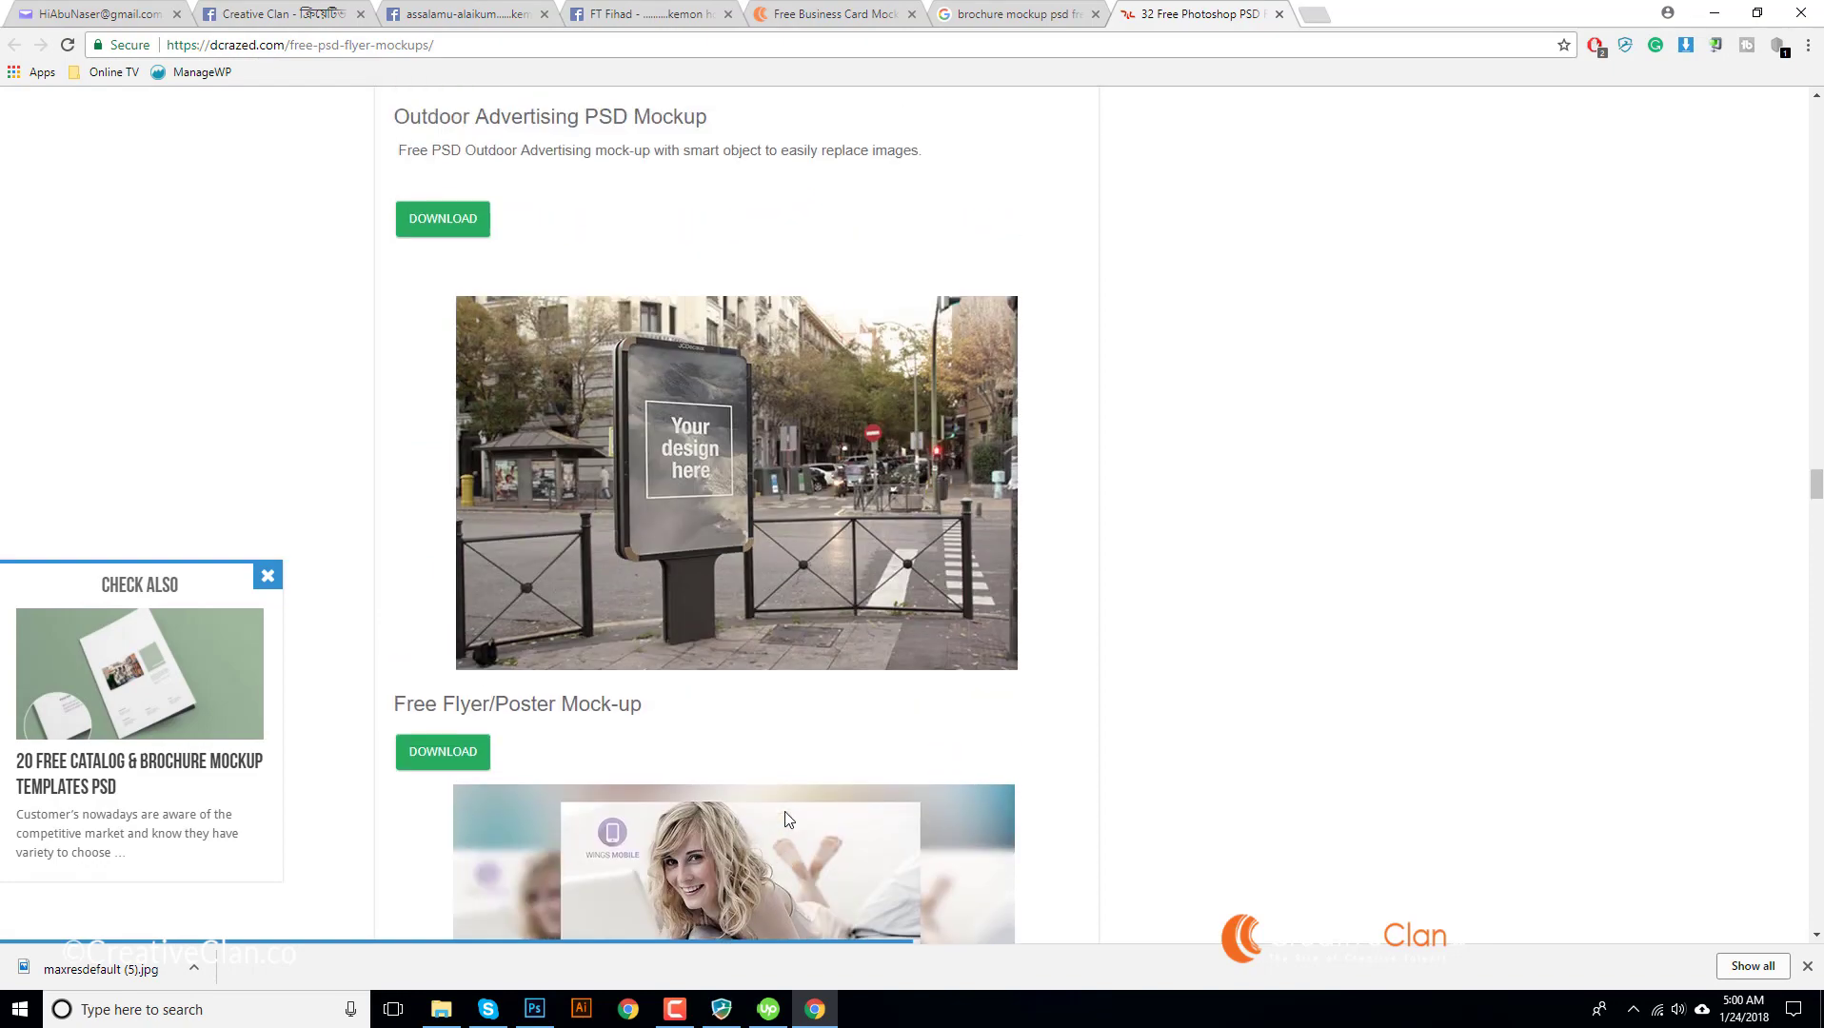
{"action": "scroll", "coordinate": [786, 802], "scroll_direction": "up", "scroll_amount": 20}
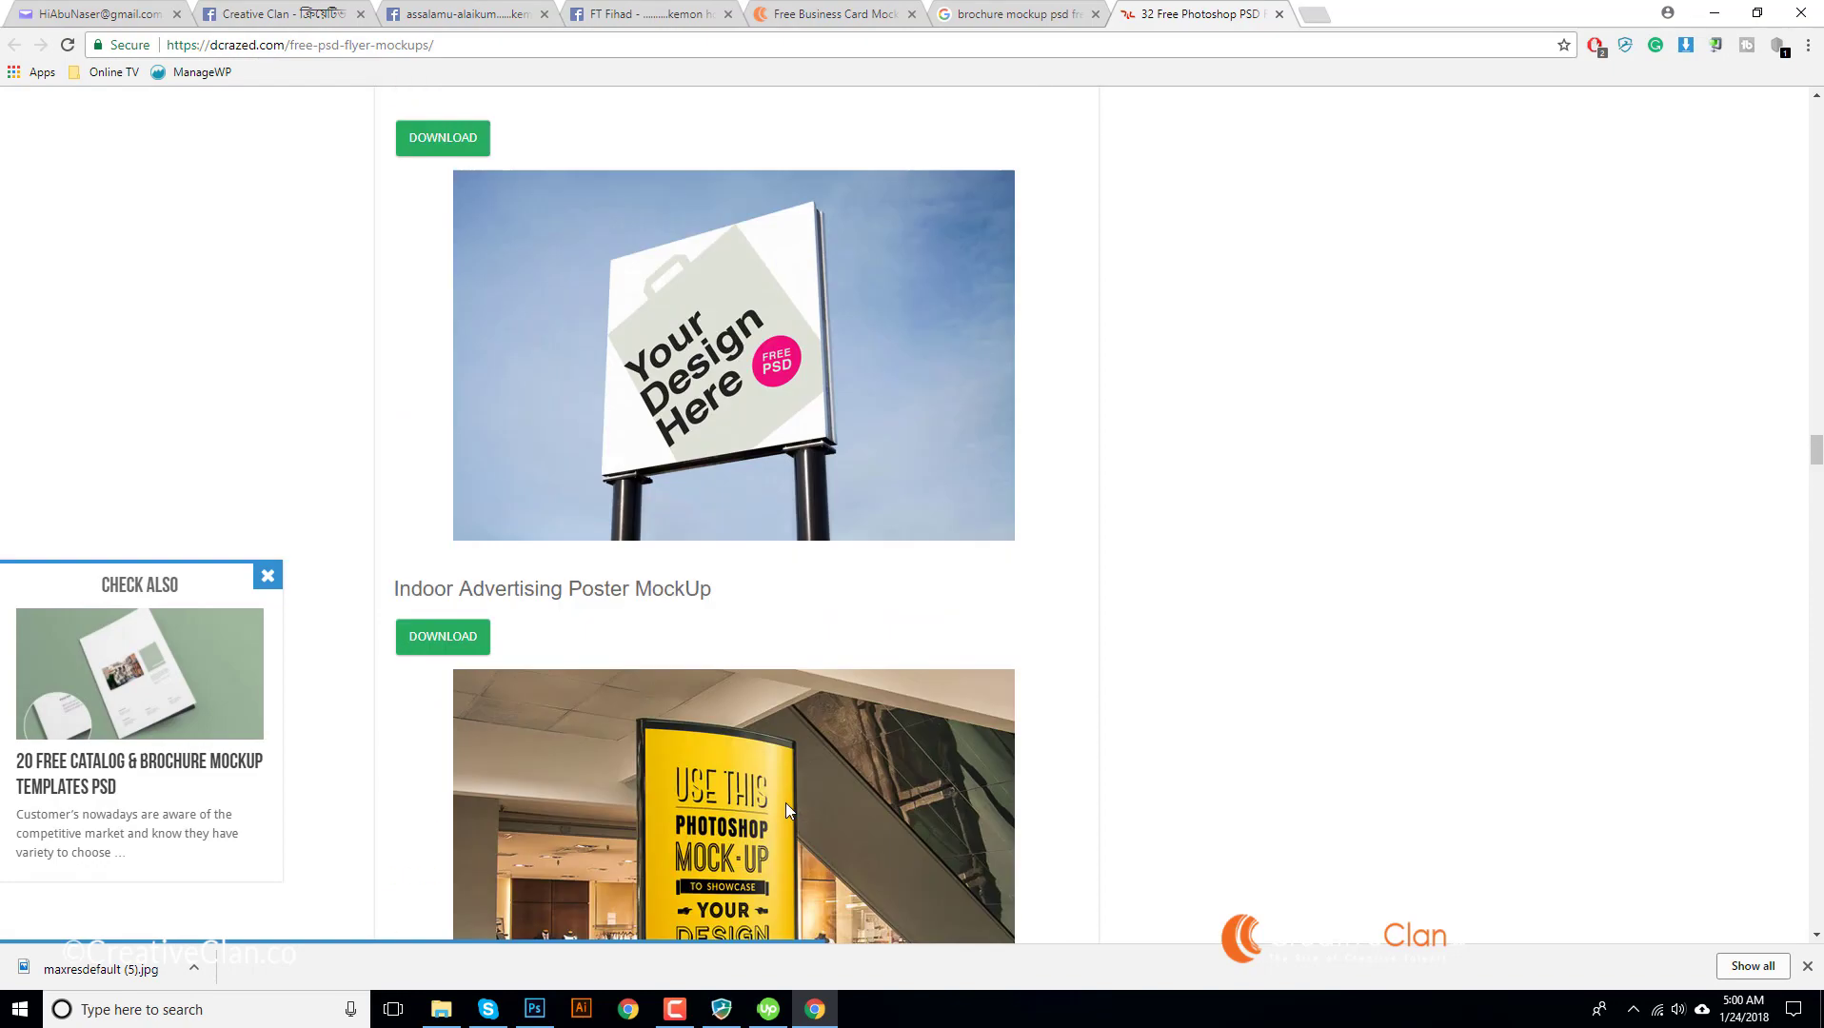
{"action": "scroll", "coordinate": [785, 809], "scroll_direction": "up", "scroll_amount": 20}
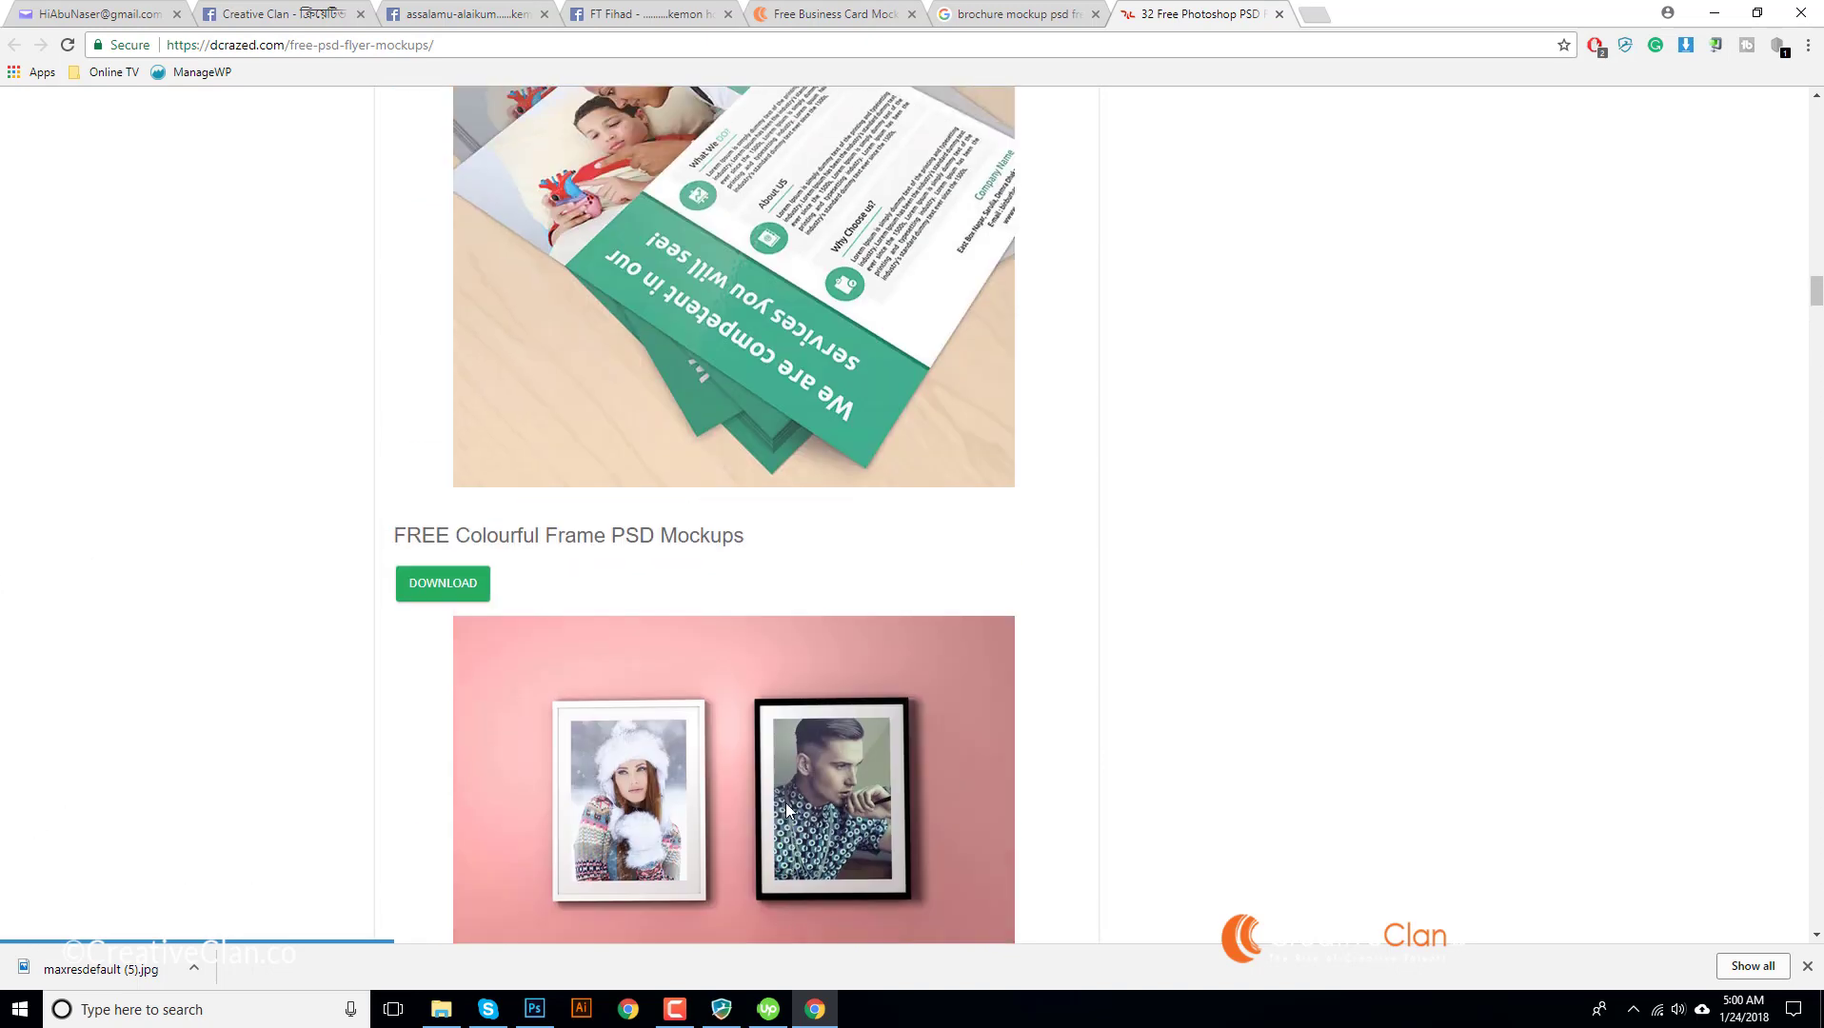
{"action": "left_click", "coordinate": [534, 1009]}
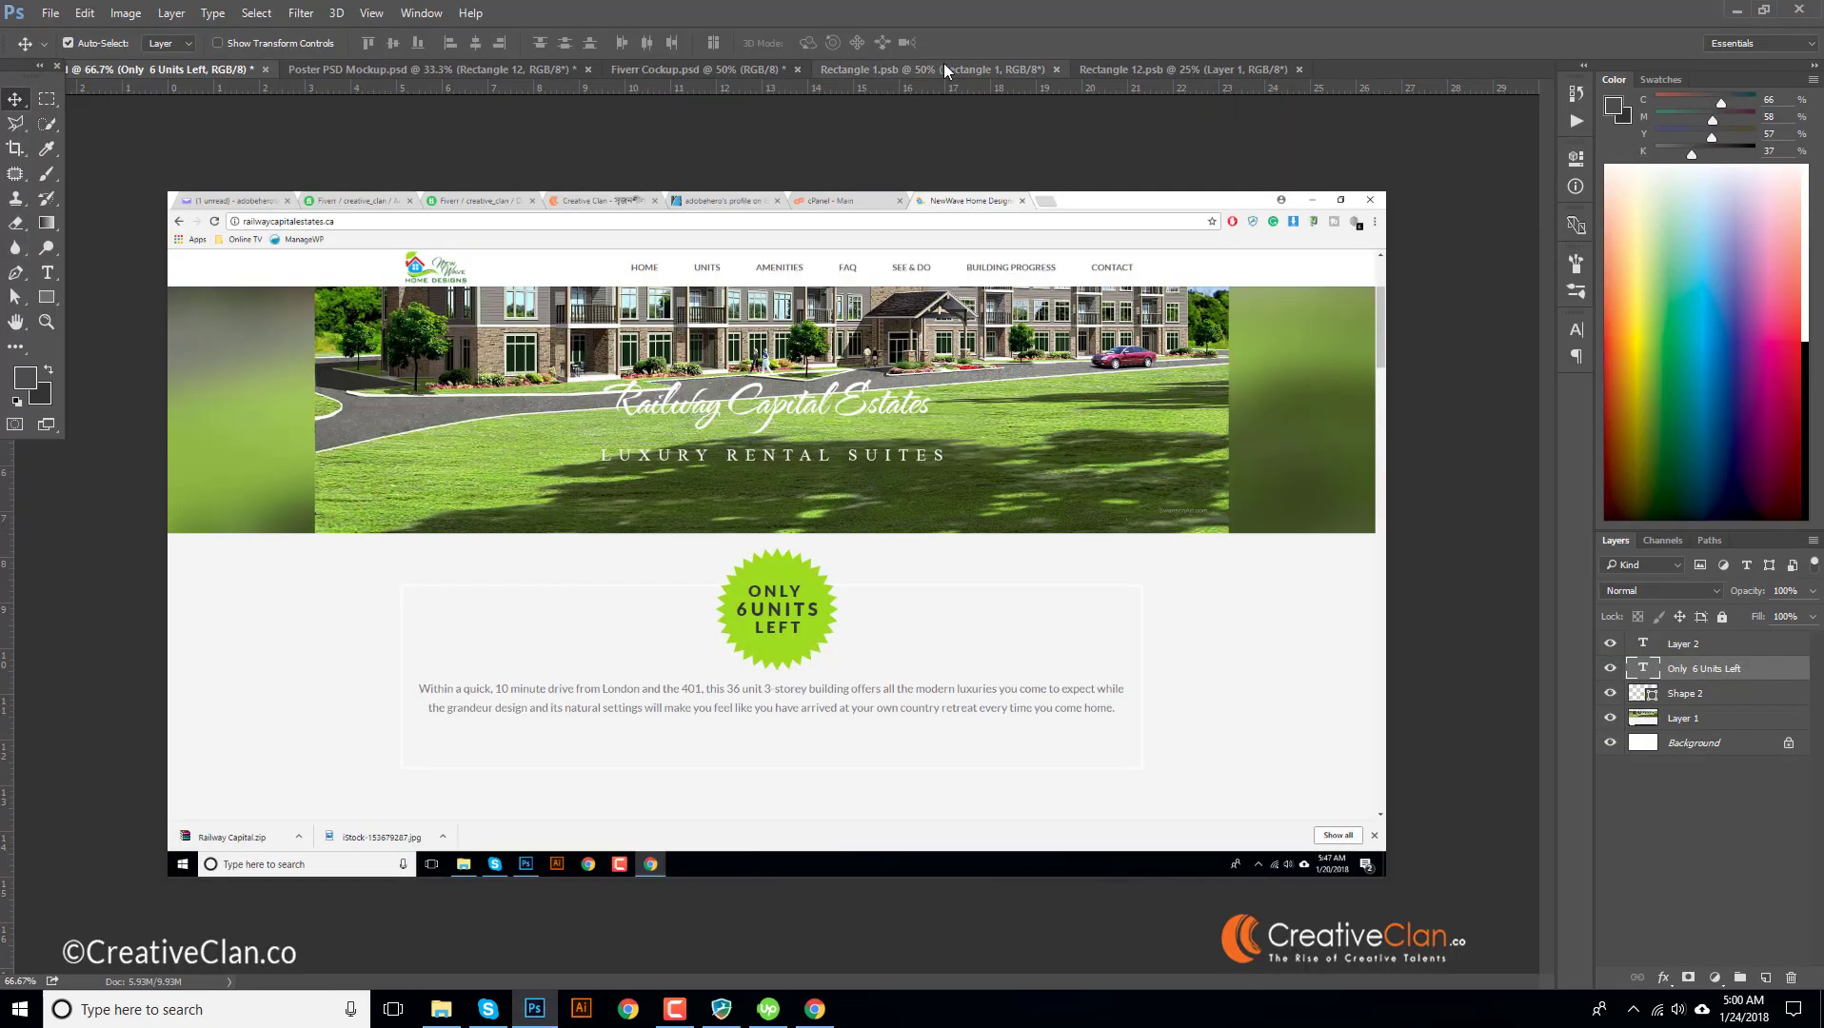
- Close the grey Rectangle 1 and copper gradient smart-object documents and go to the card mockup
{"action": "left_click", "coordinate": [1143, 71]}
{"action": "left_click", "coordinate": [986, 65]}
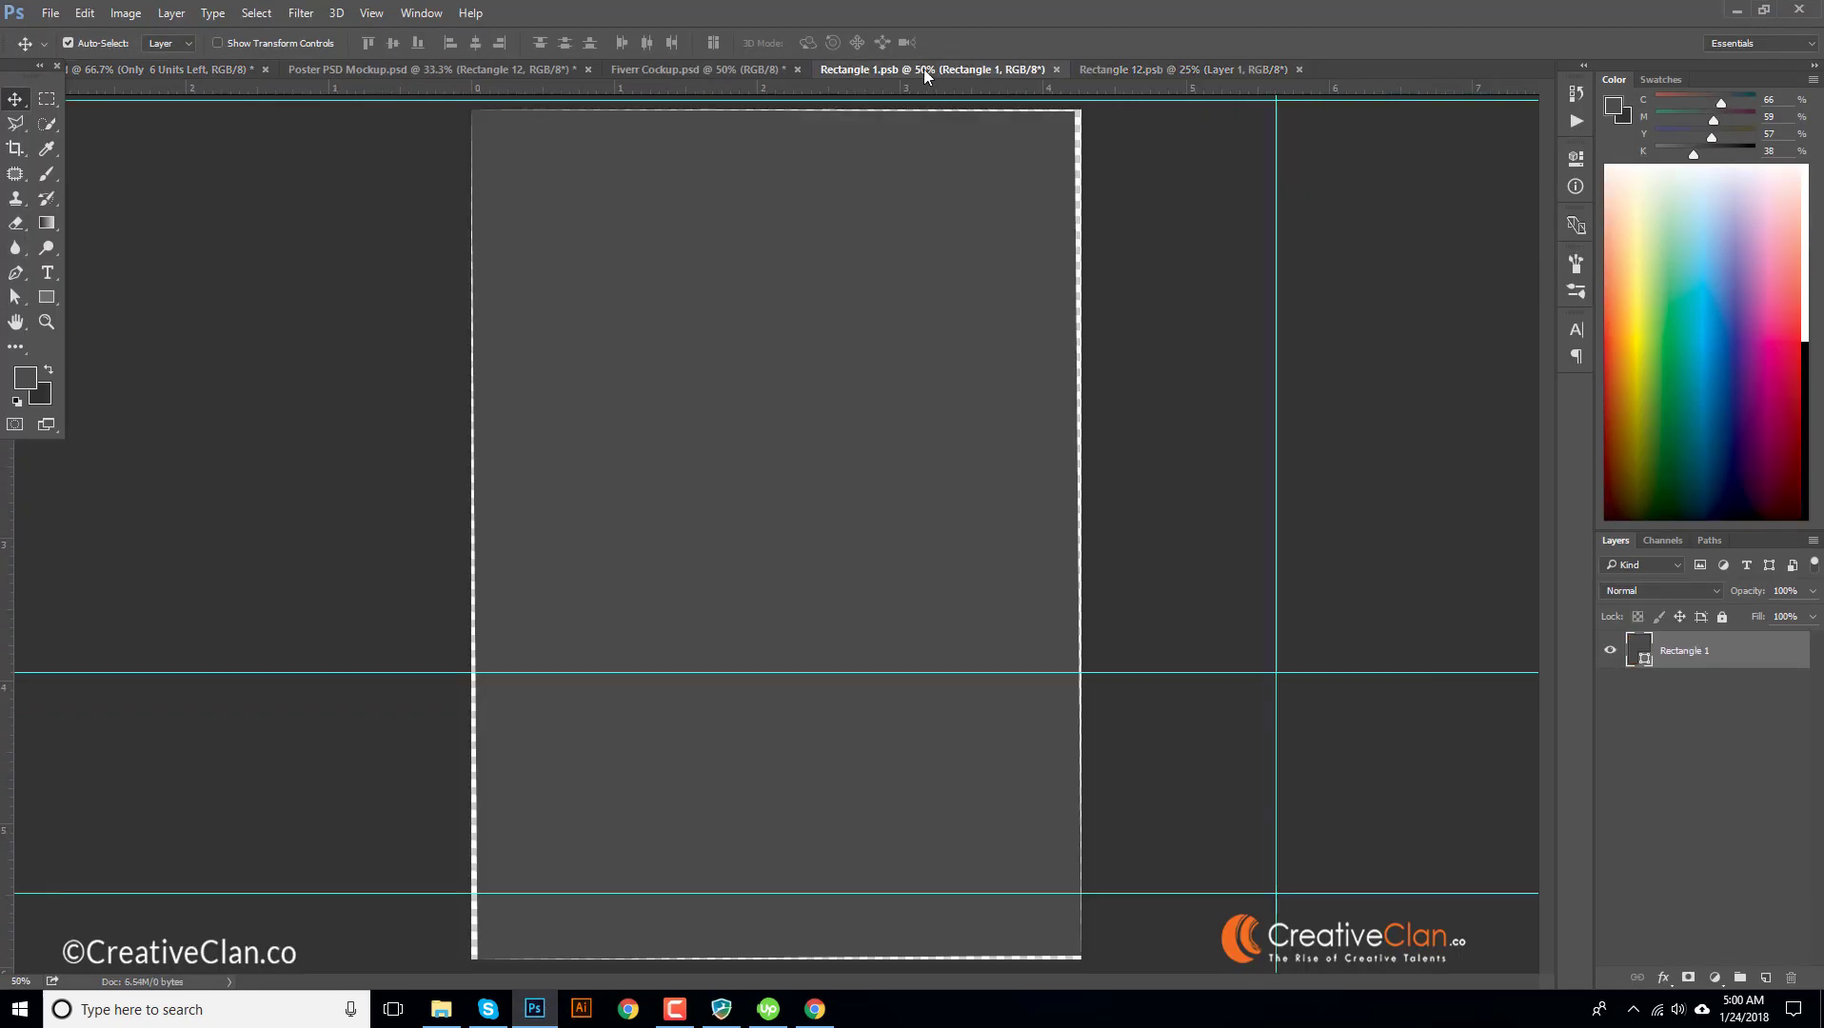
{"action": "left_click", "coordinate": [1055, 68]}
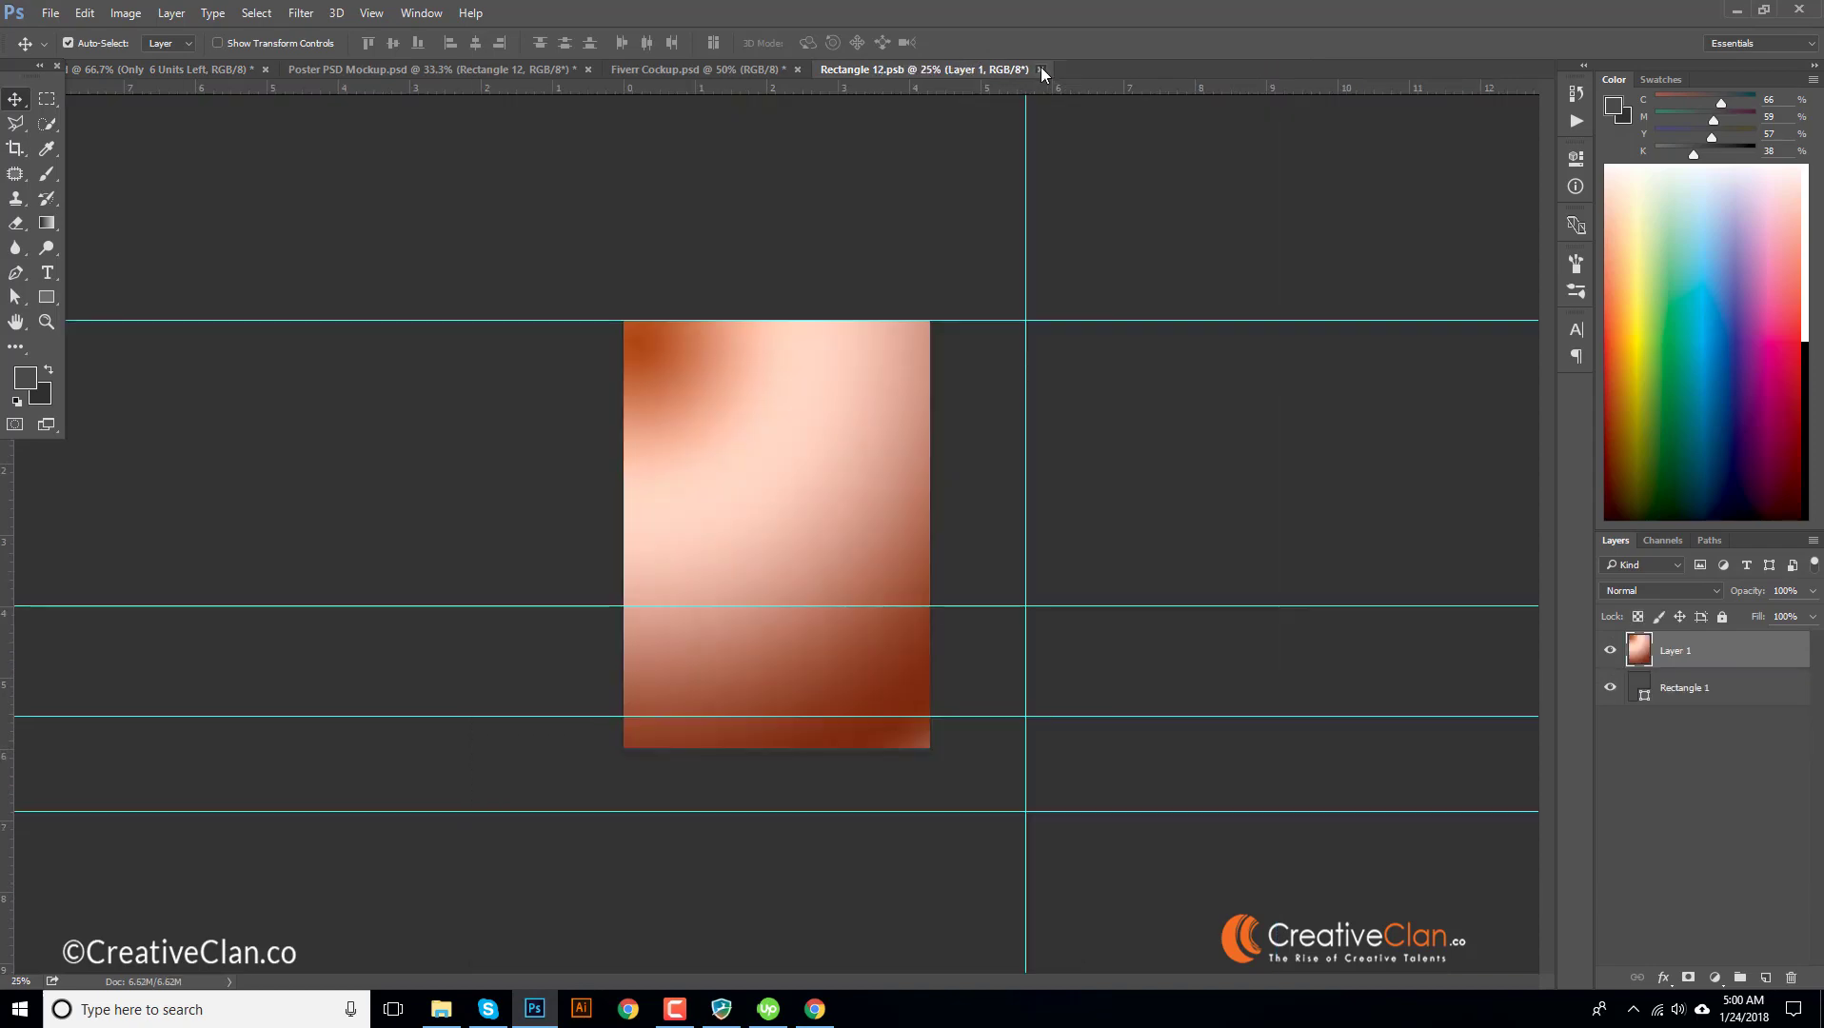
{"action": "left_click", "coordinate": [1042, 68]}
{"action": "left_click", "coordinate": [755, 68]}
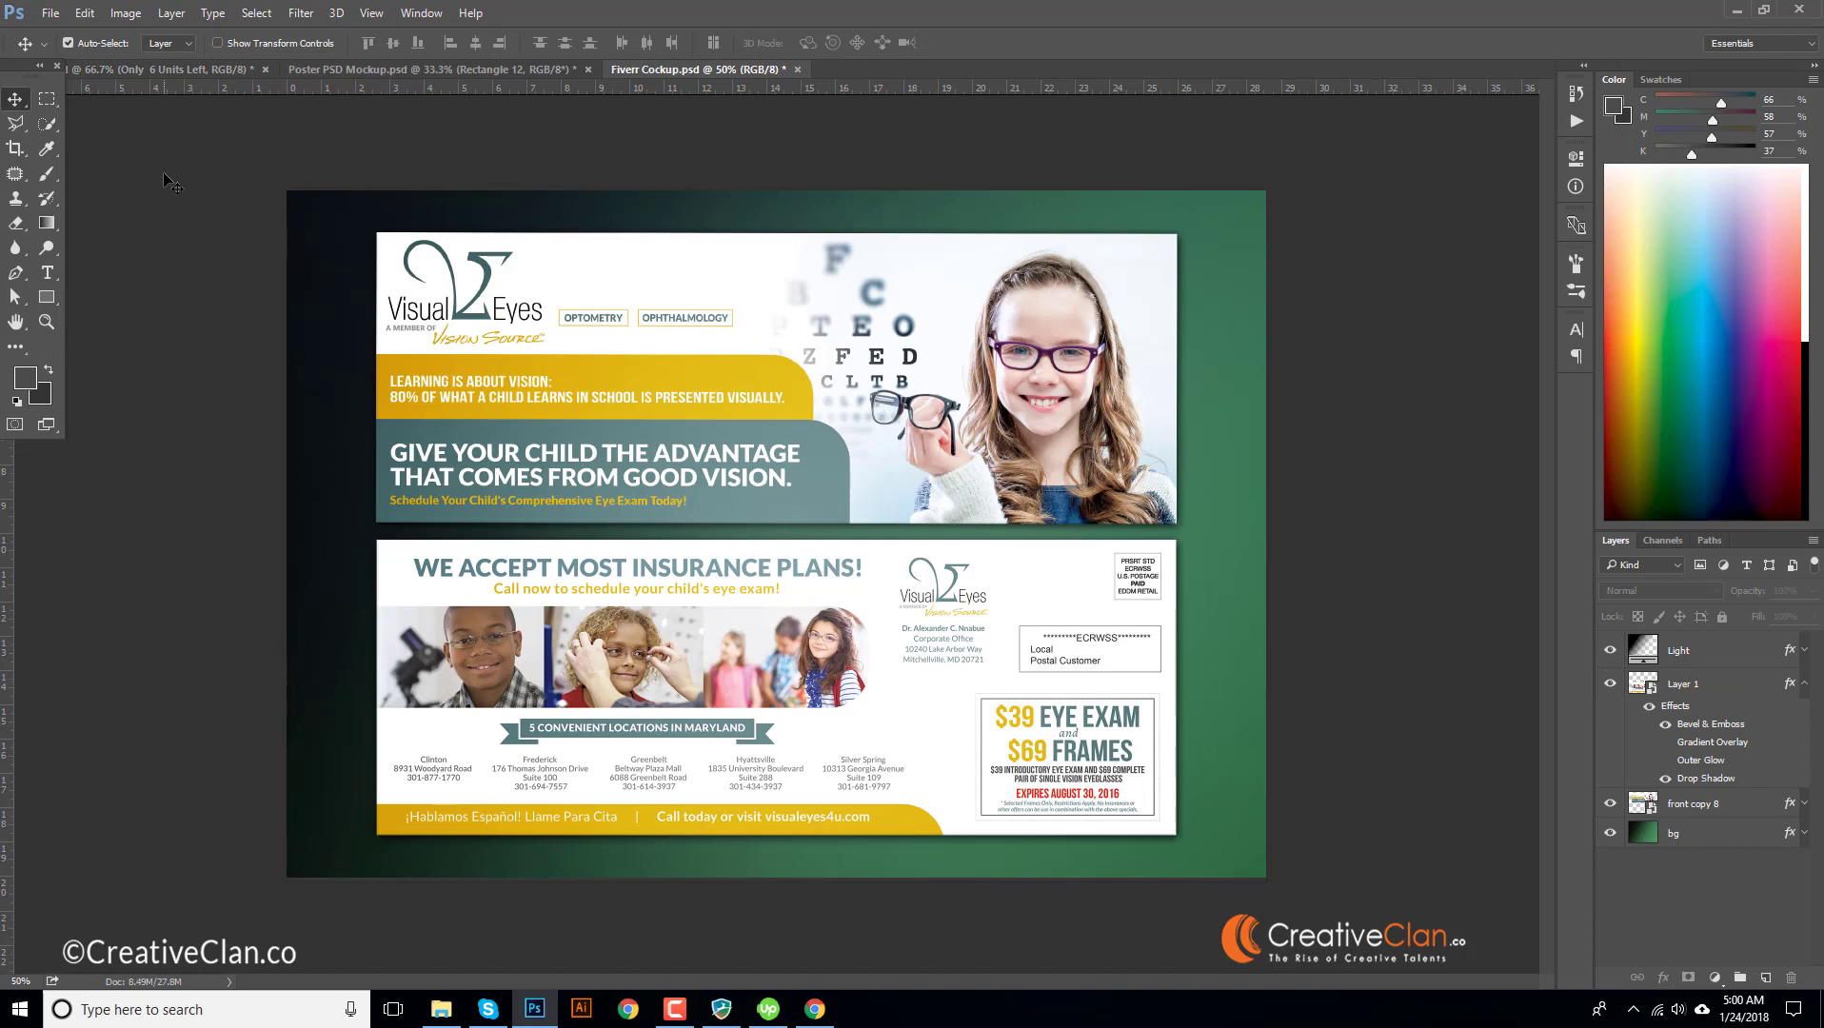
- Hide the Light layer and the lower postcard, and move the banner card down toward the centre
{"action": "left_click", "coordinate": [710, 404]}
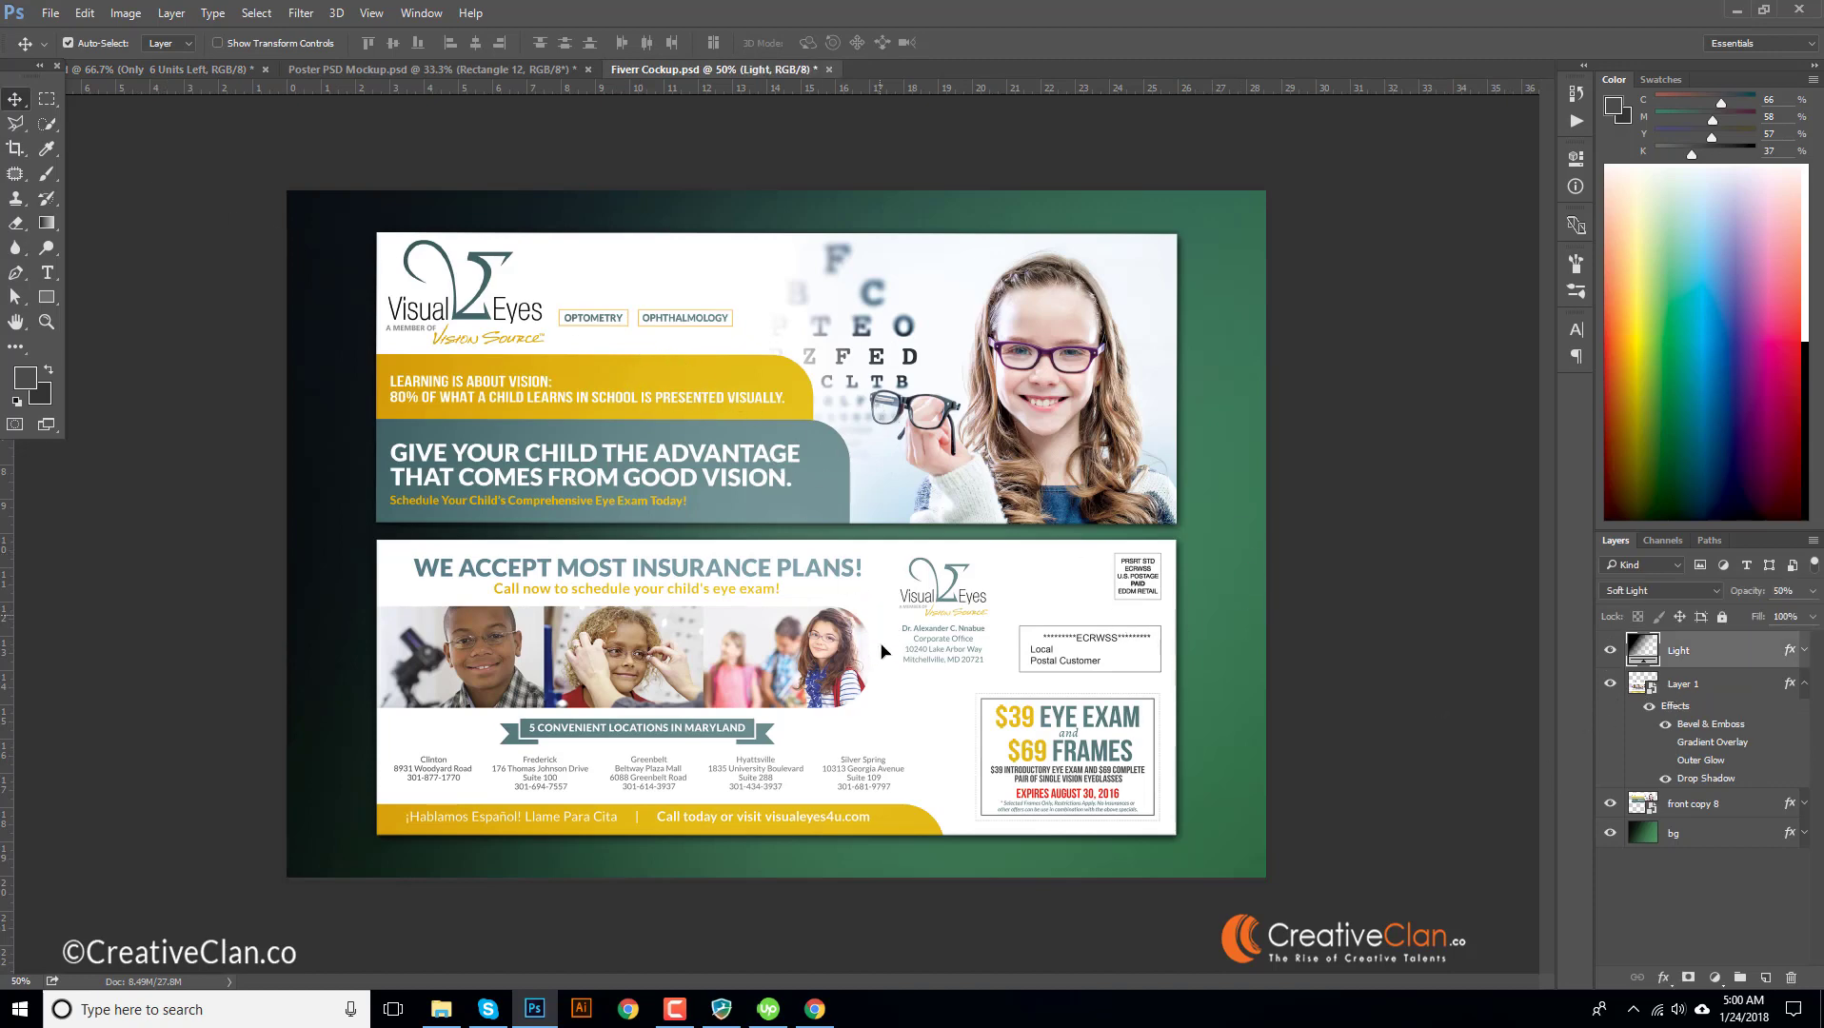
{"action": "left_click", "coordinate": [1608, 650]}
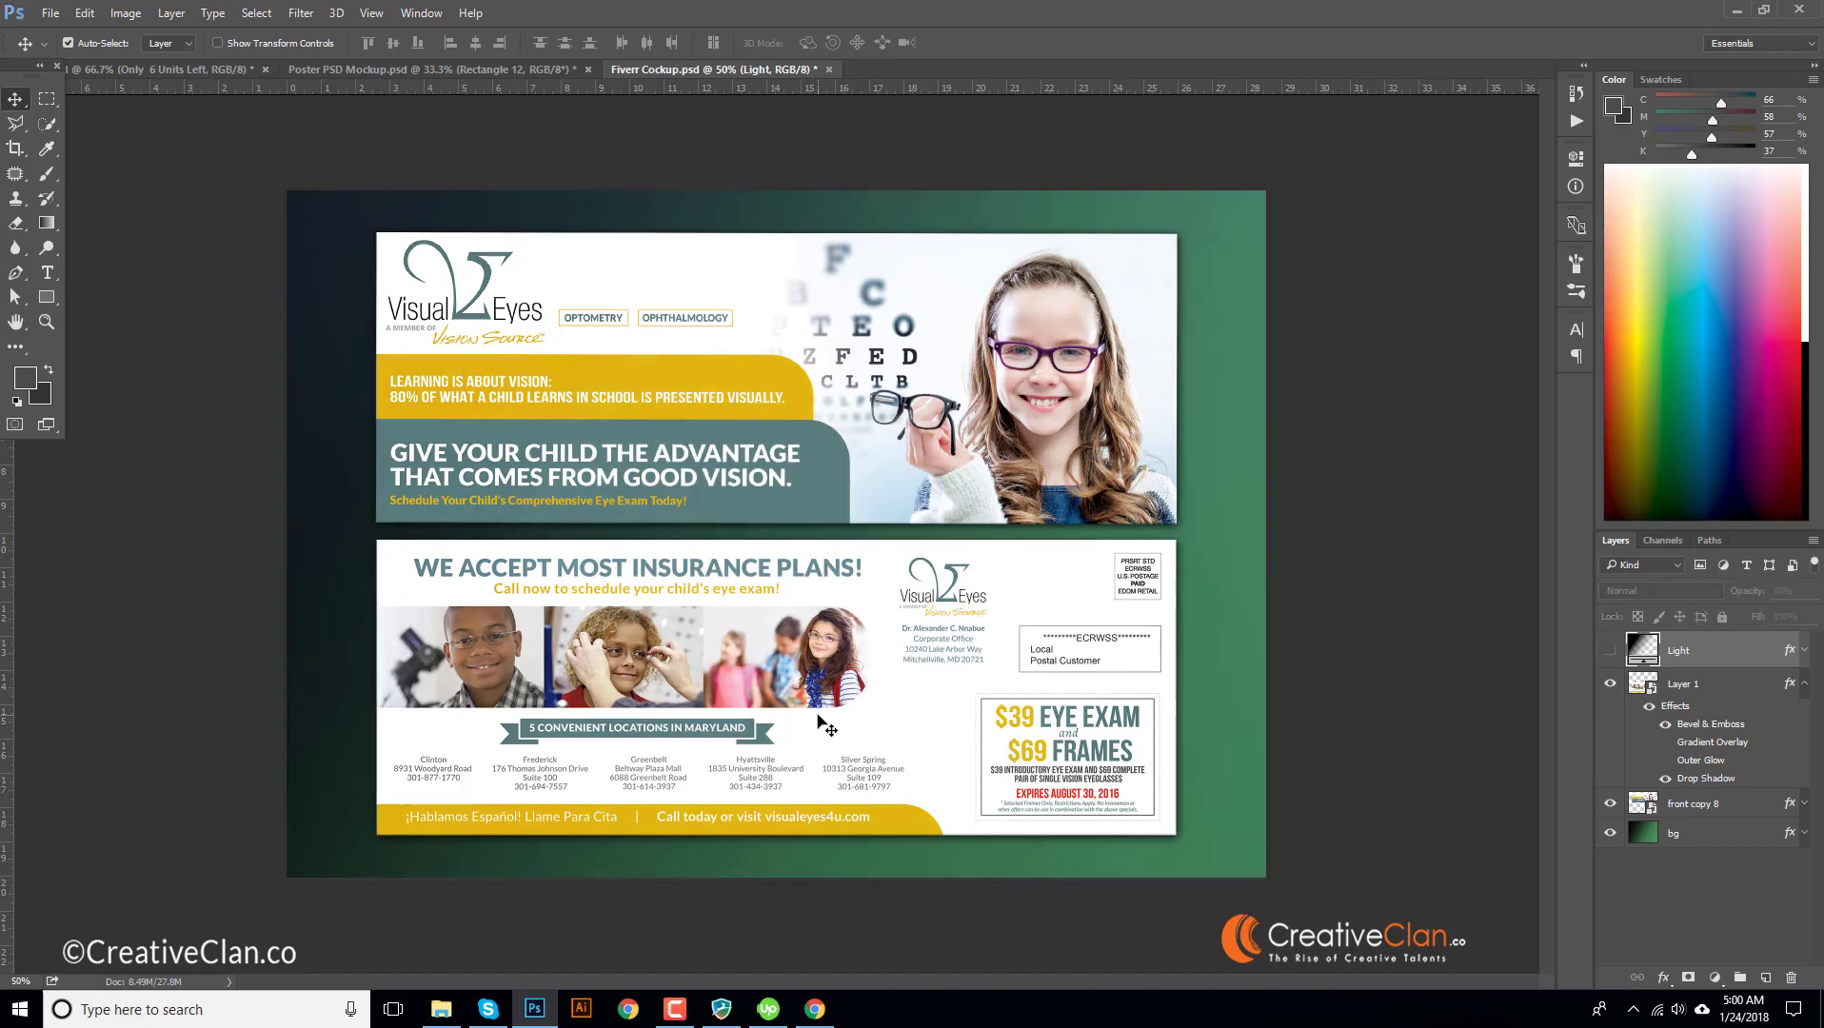
{"action": "left_click", "coordinate": [1609, 685]}
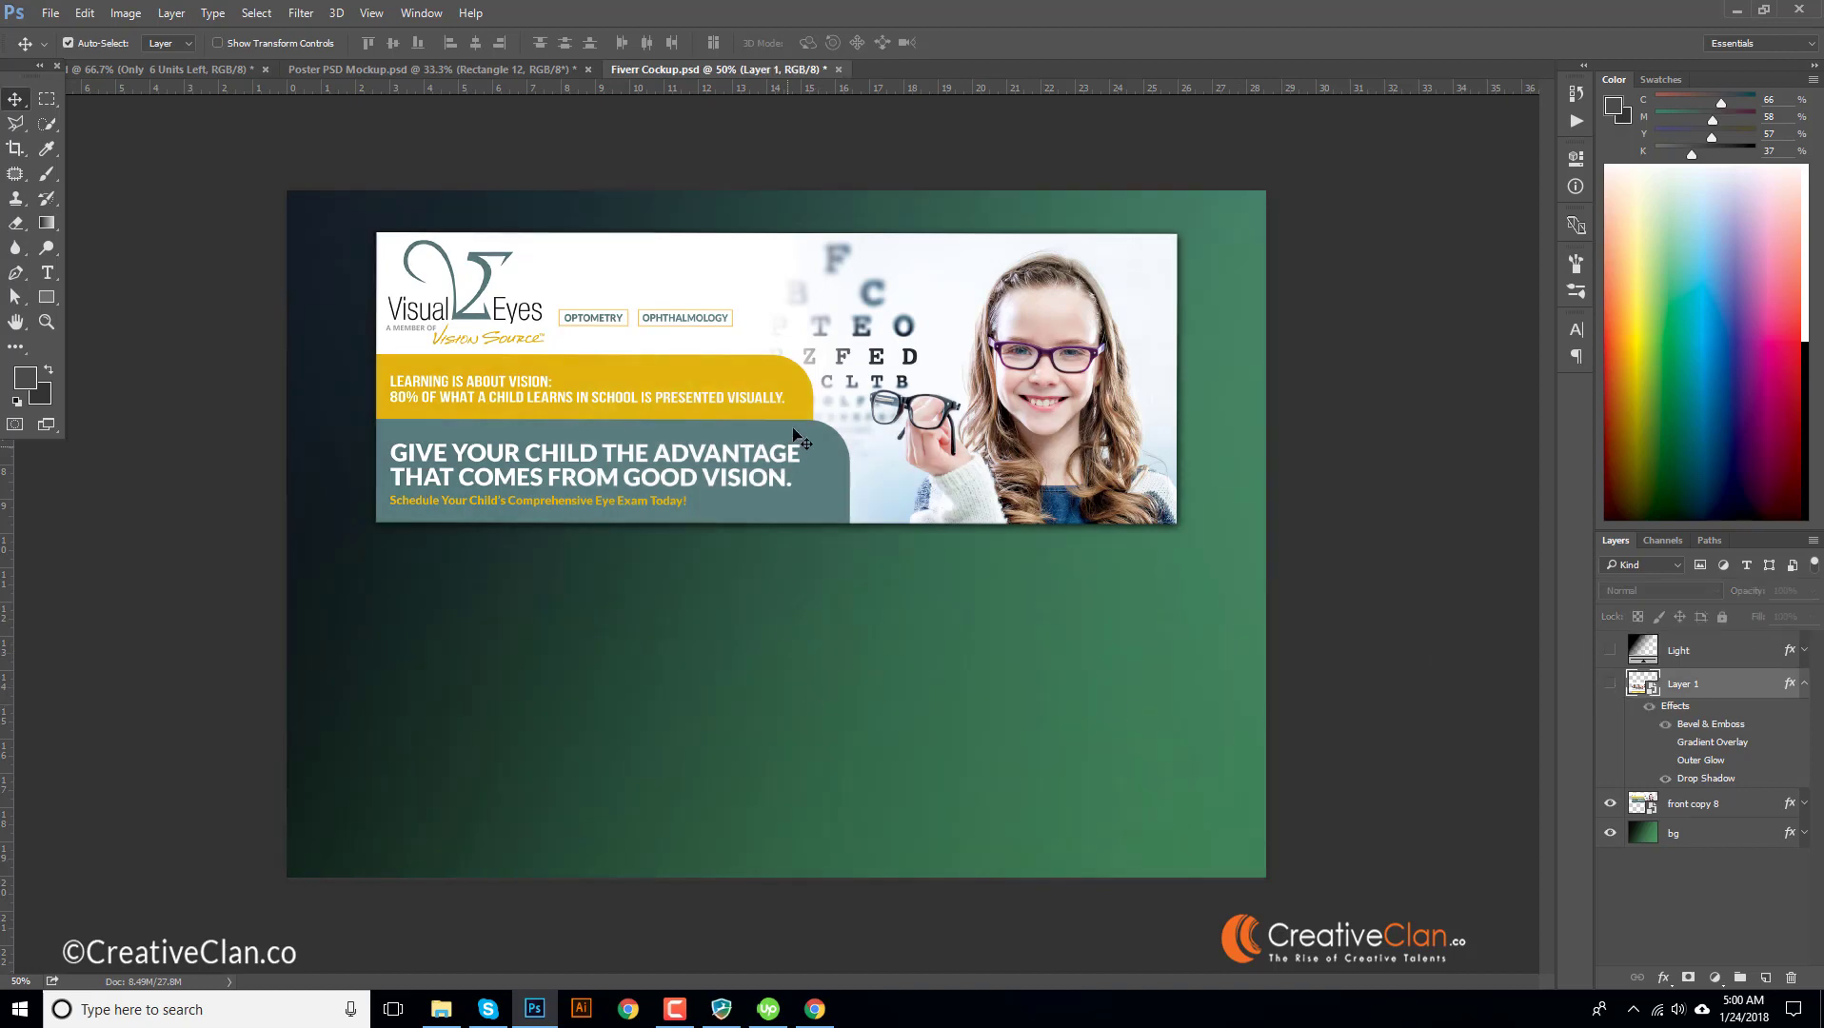
{"action": "left_click_drag", "start_coordinate": [793, 432], "coordinate": [805, 534]}
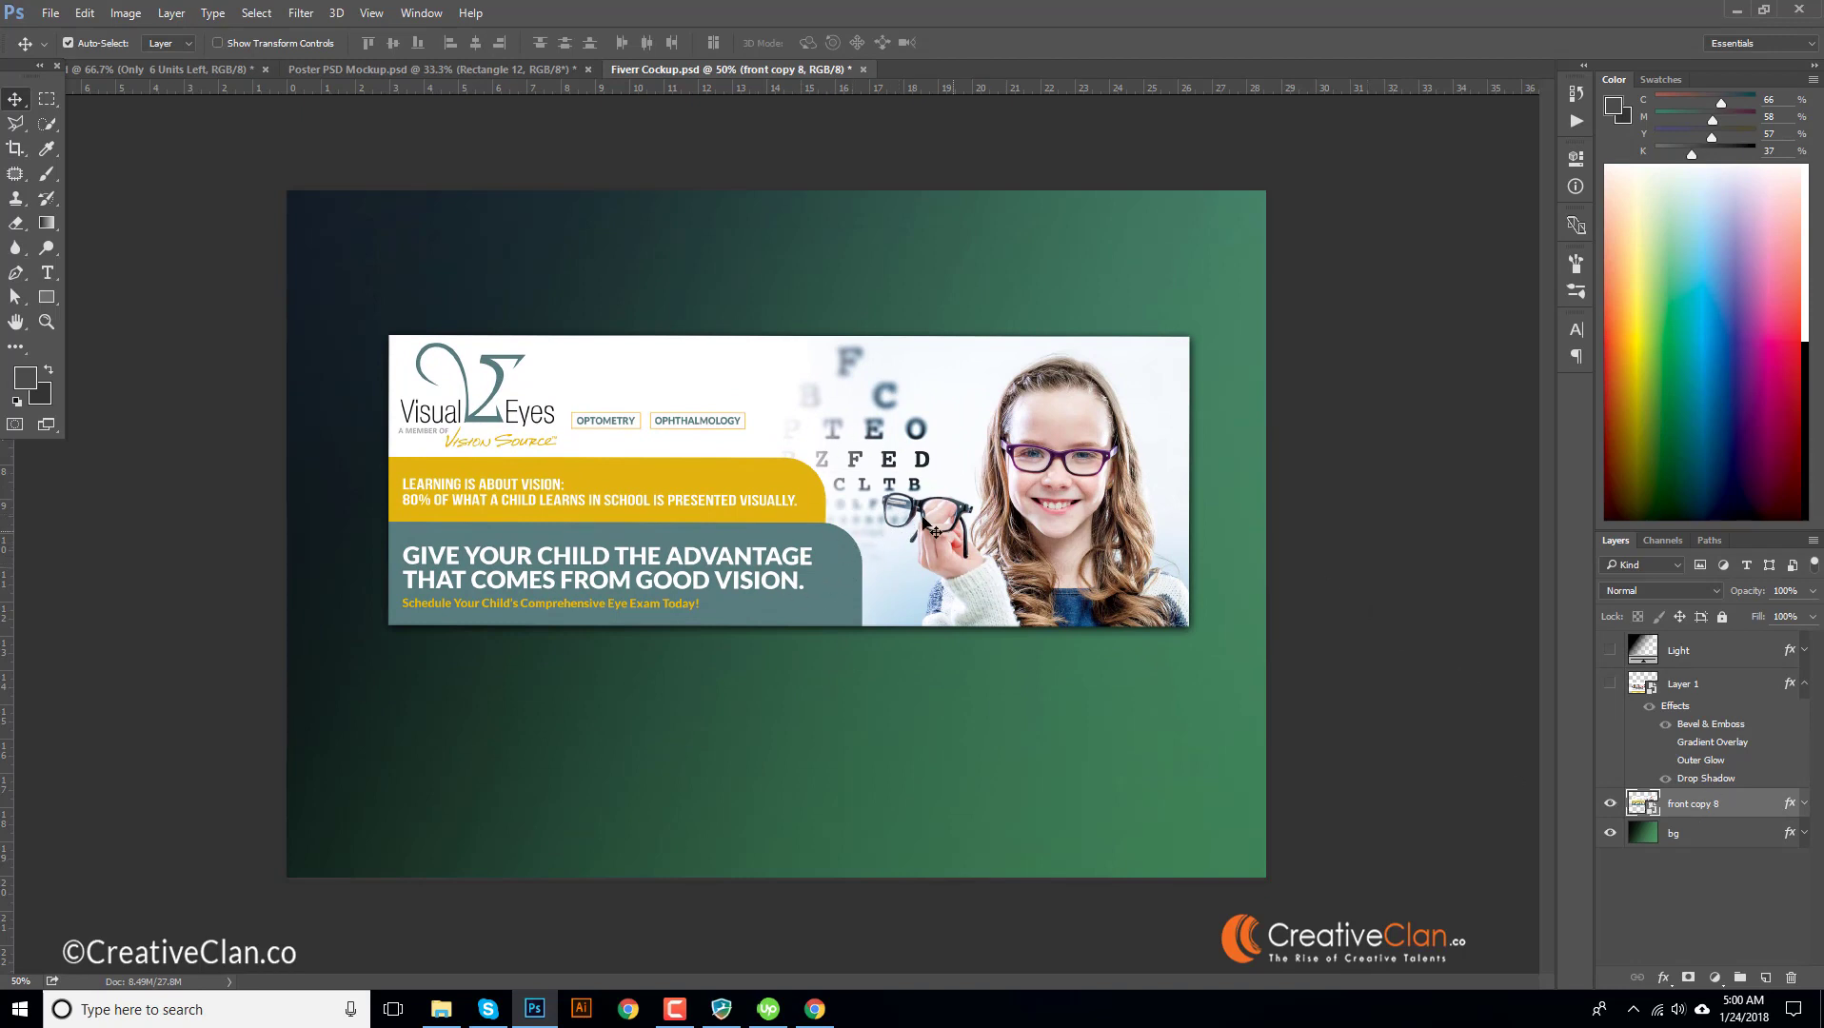
- Open the banner smart object and use the Crop tool to extend its canvas vertically
{"action": "double_click", "coordinate": [1644, 806]}
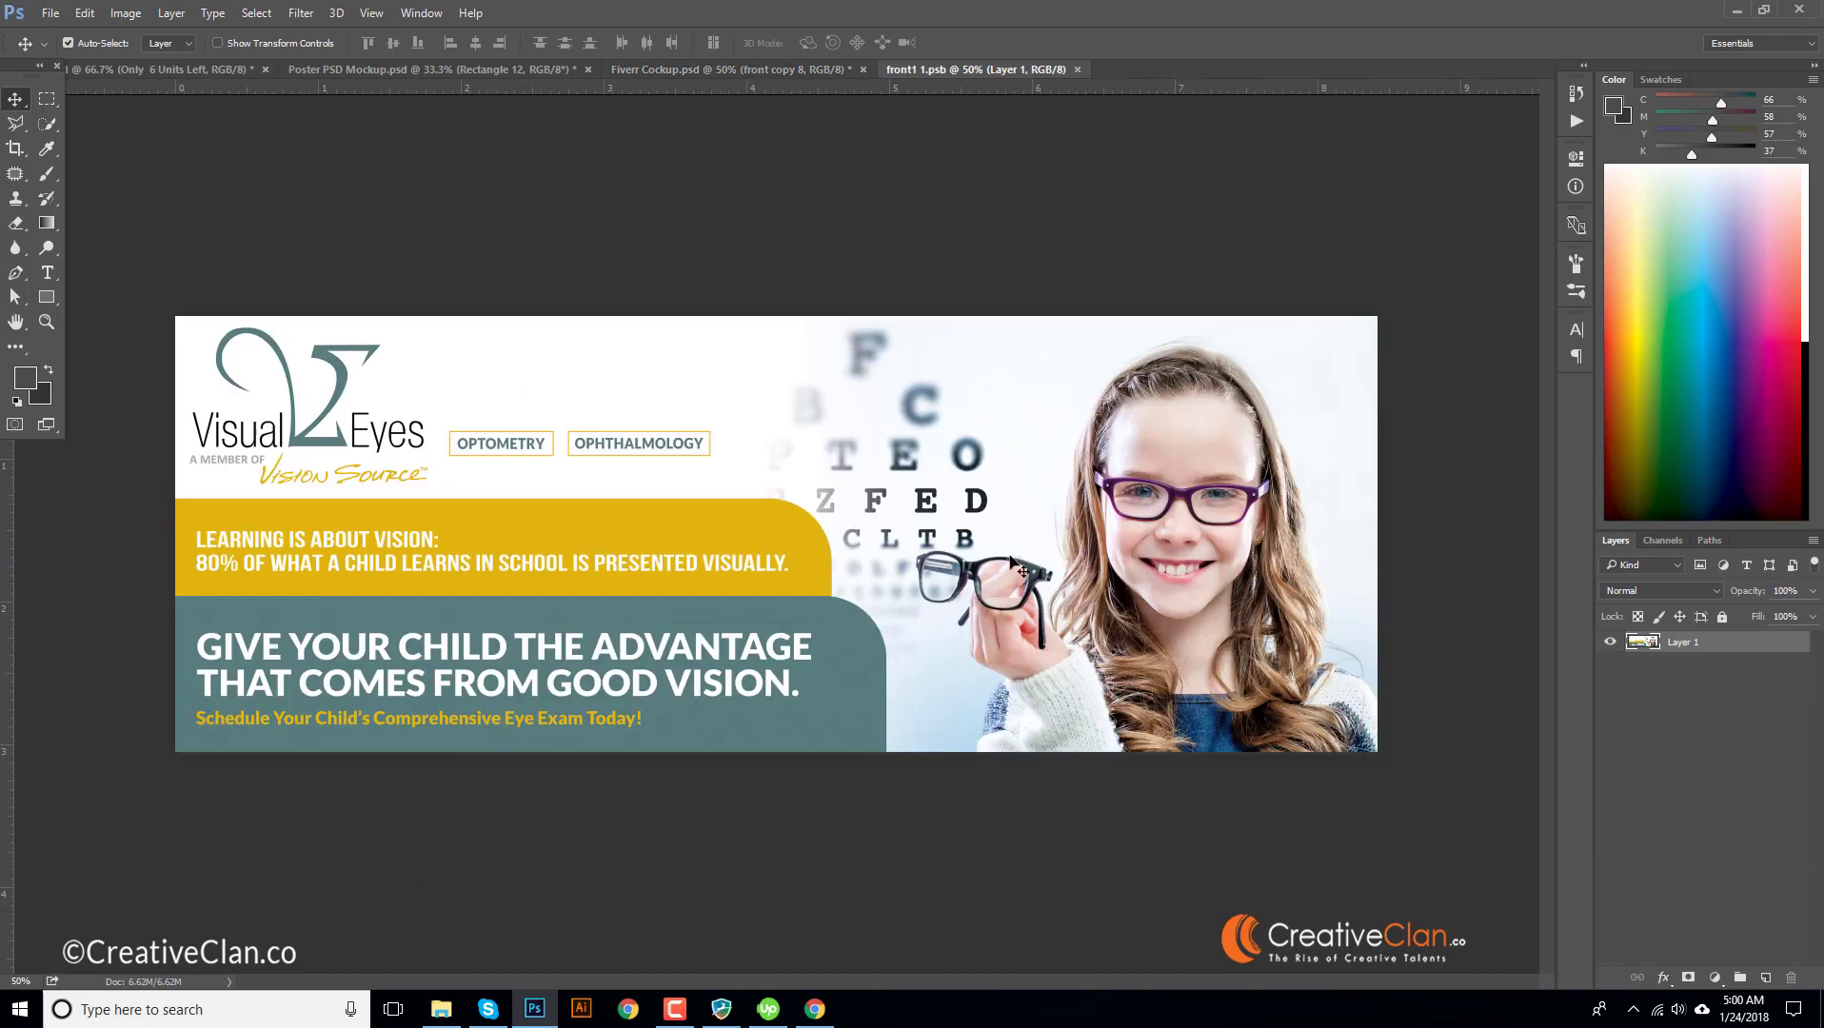
{"action": "left_click", "coordinate": [15, 148]}
{"action": "left_click_drag", "start_coordinate": [778, 315], "coordinate": [781, 111]}
{"action": "key", "text": "Return"}
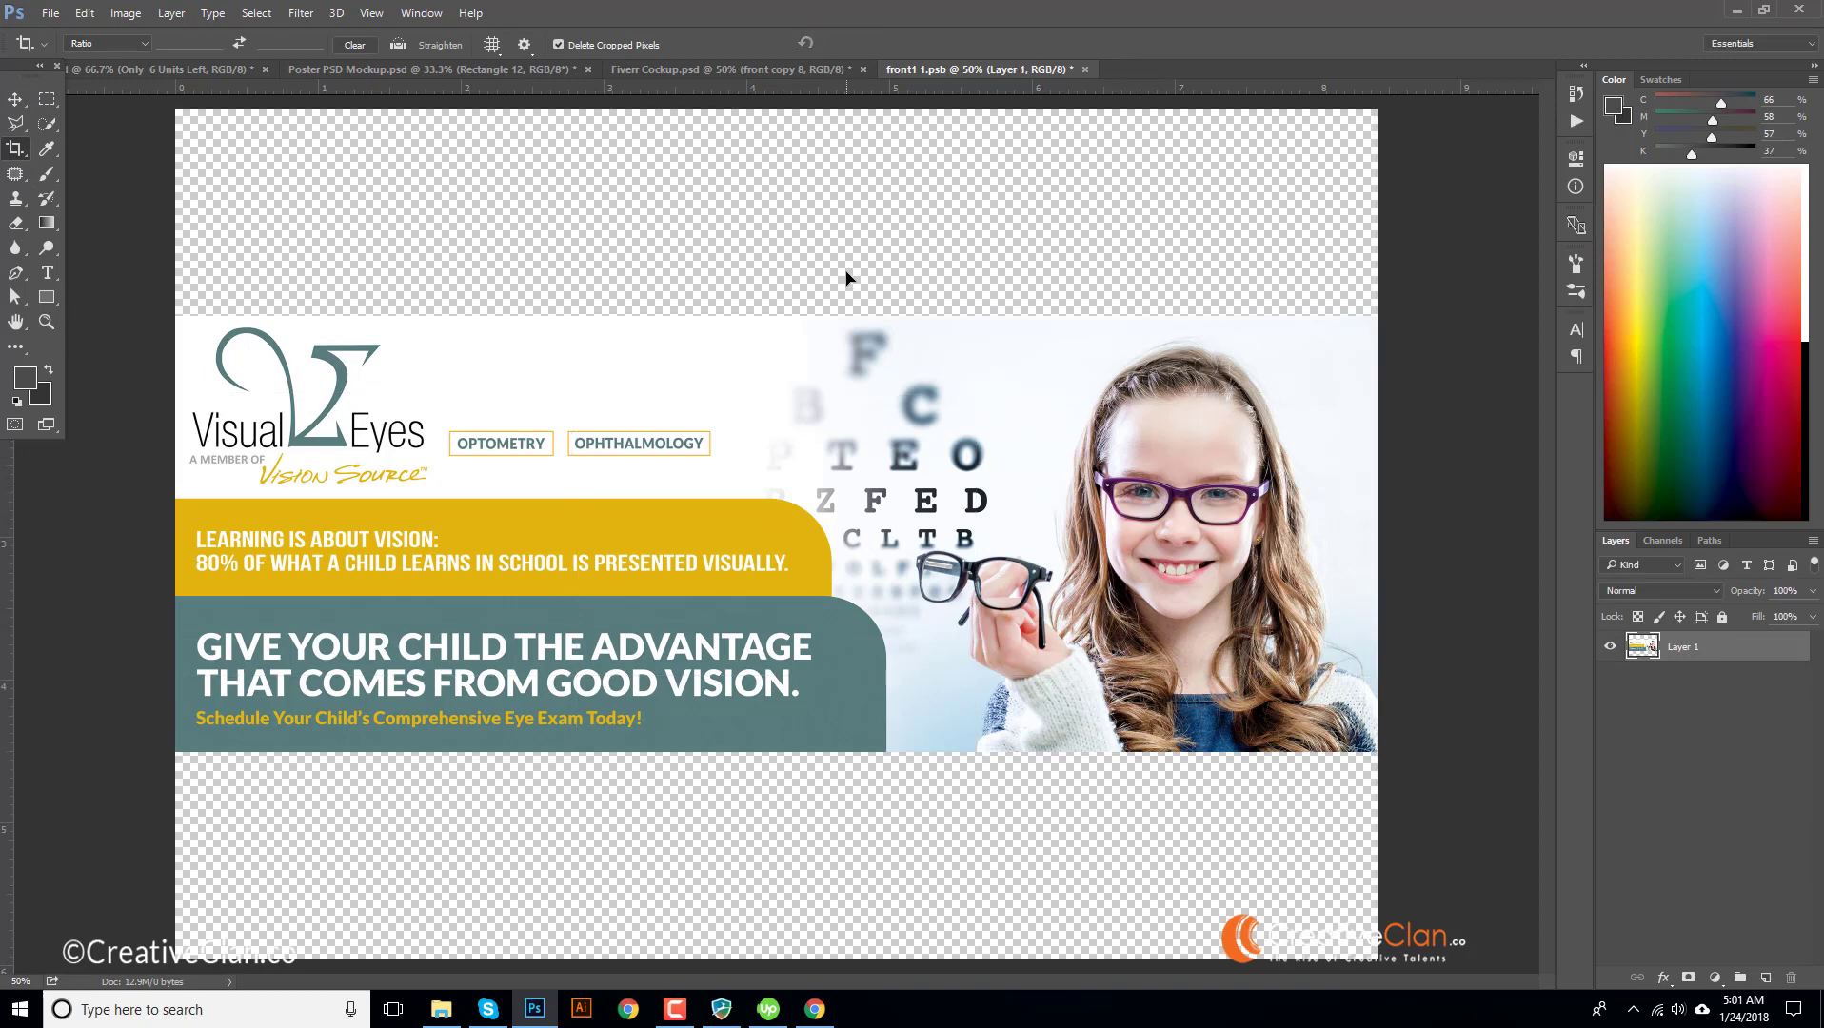
- Stretch the banner vertically to fill the taller canvas and save the contents
{"action": "key", "text": "v"}
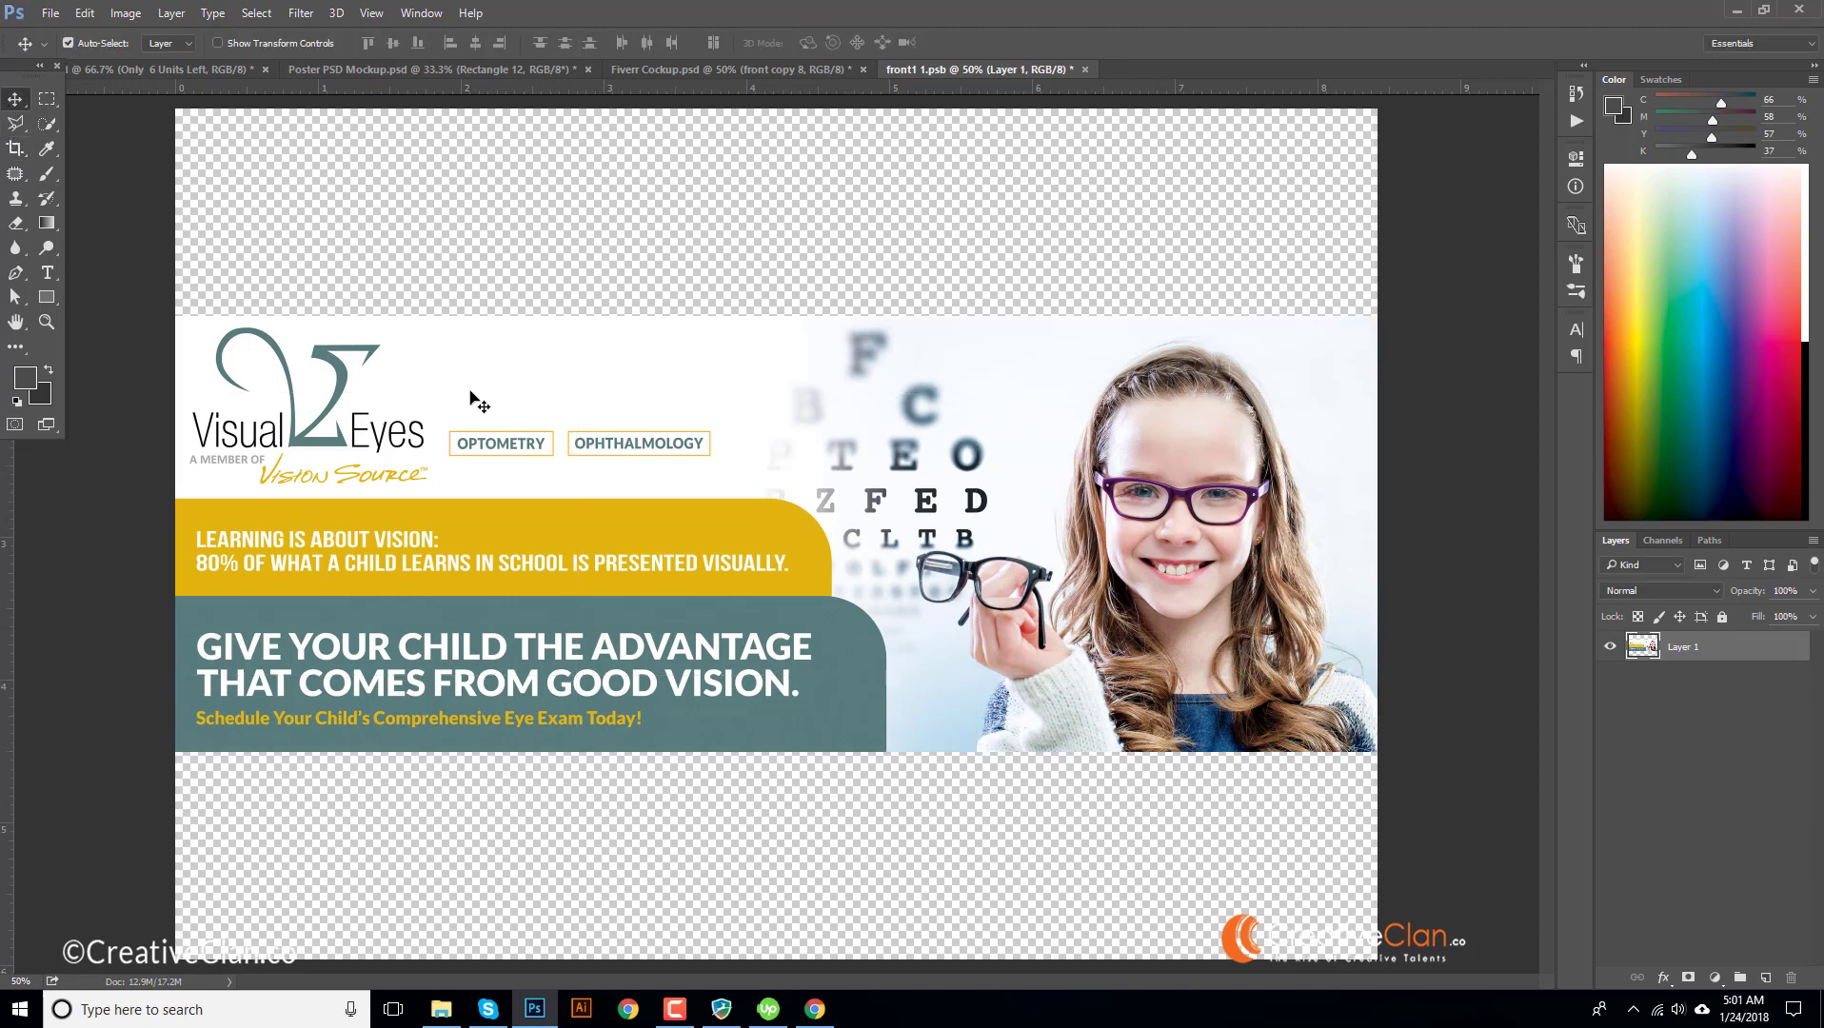
{"action": "key", "text": "ctrl+t"}
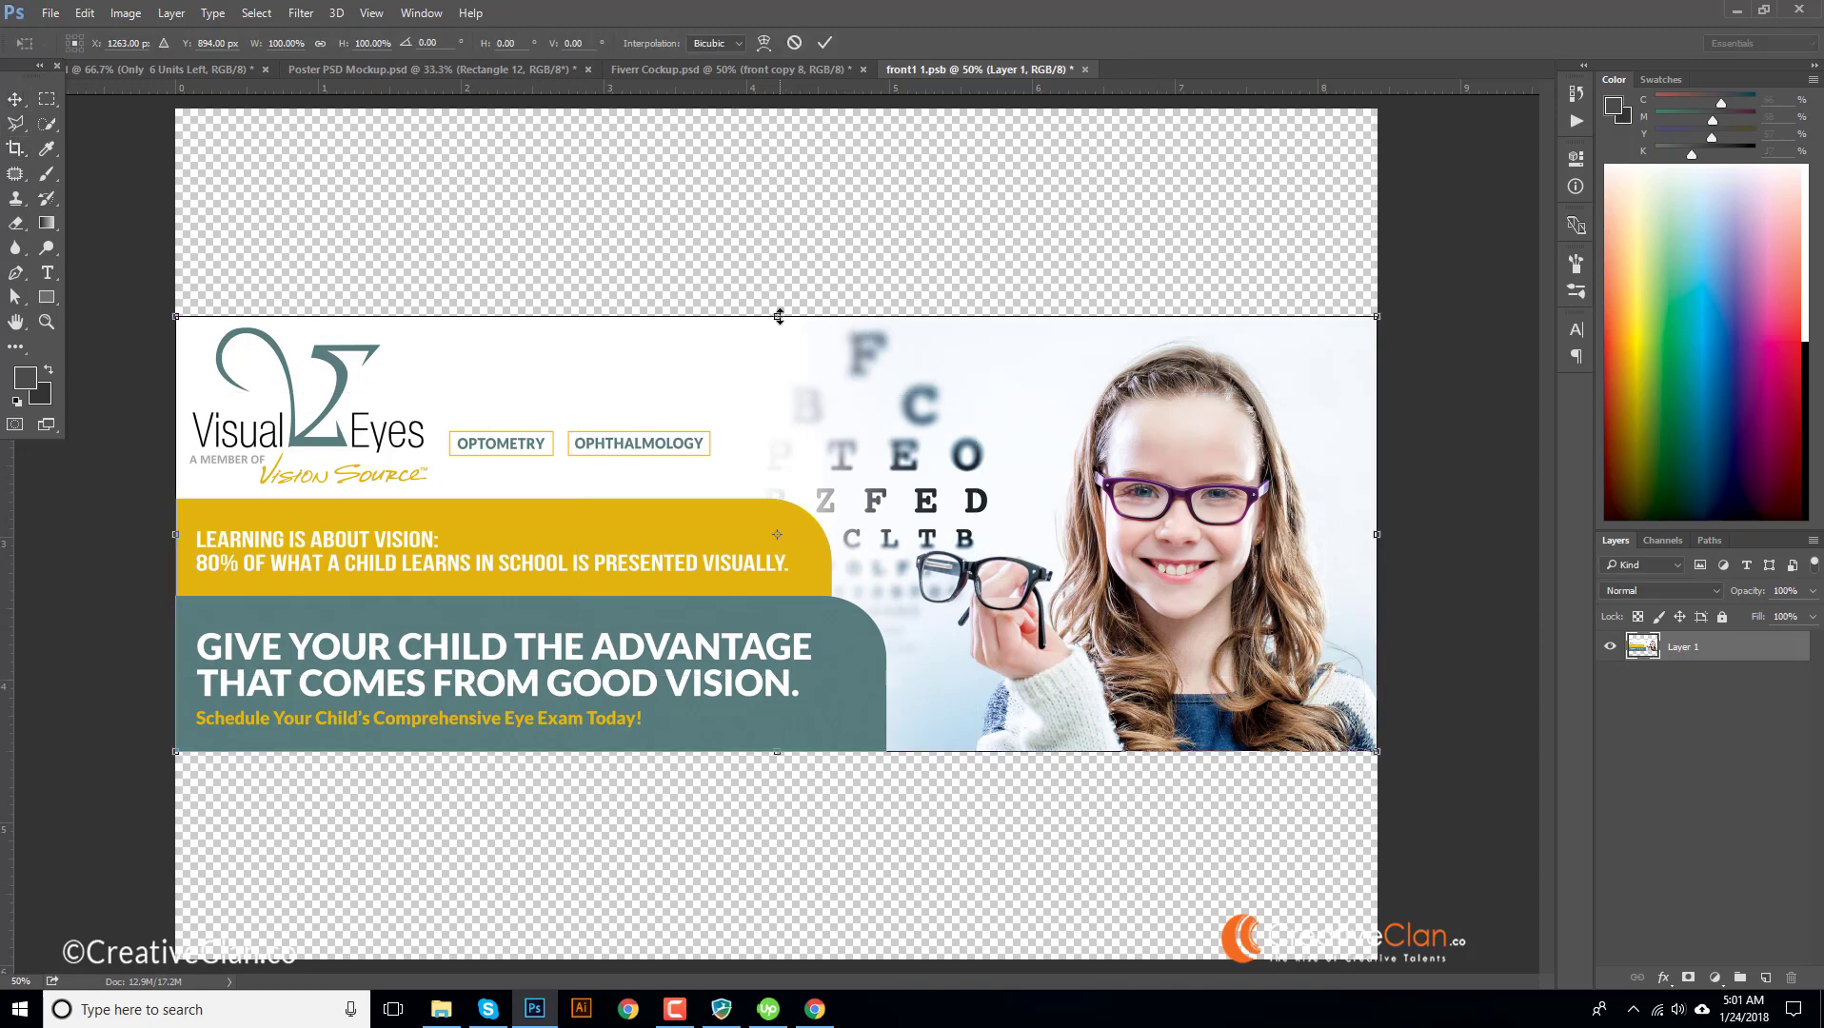
{"action": "left_click_drag", "start_coordinate": [779, 317], "coordinate": [802, 103]}
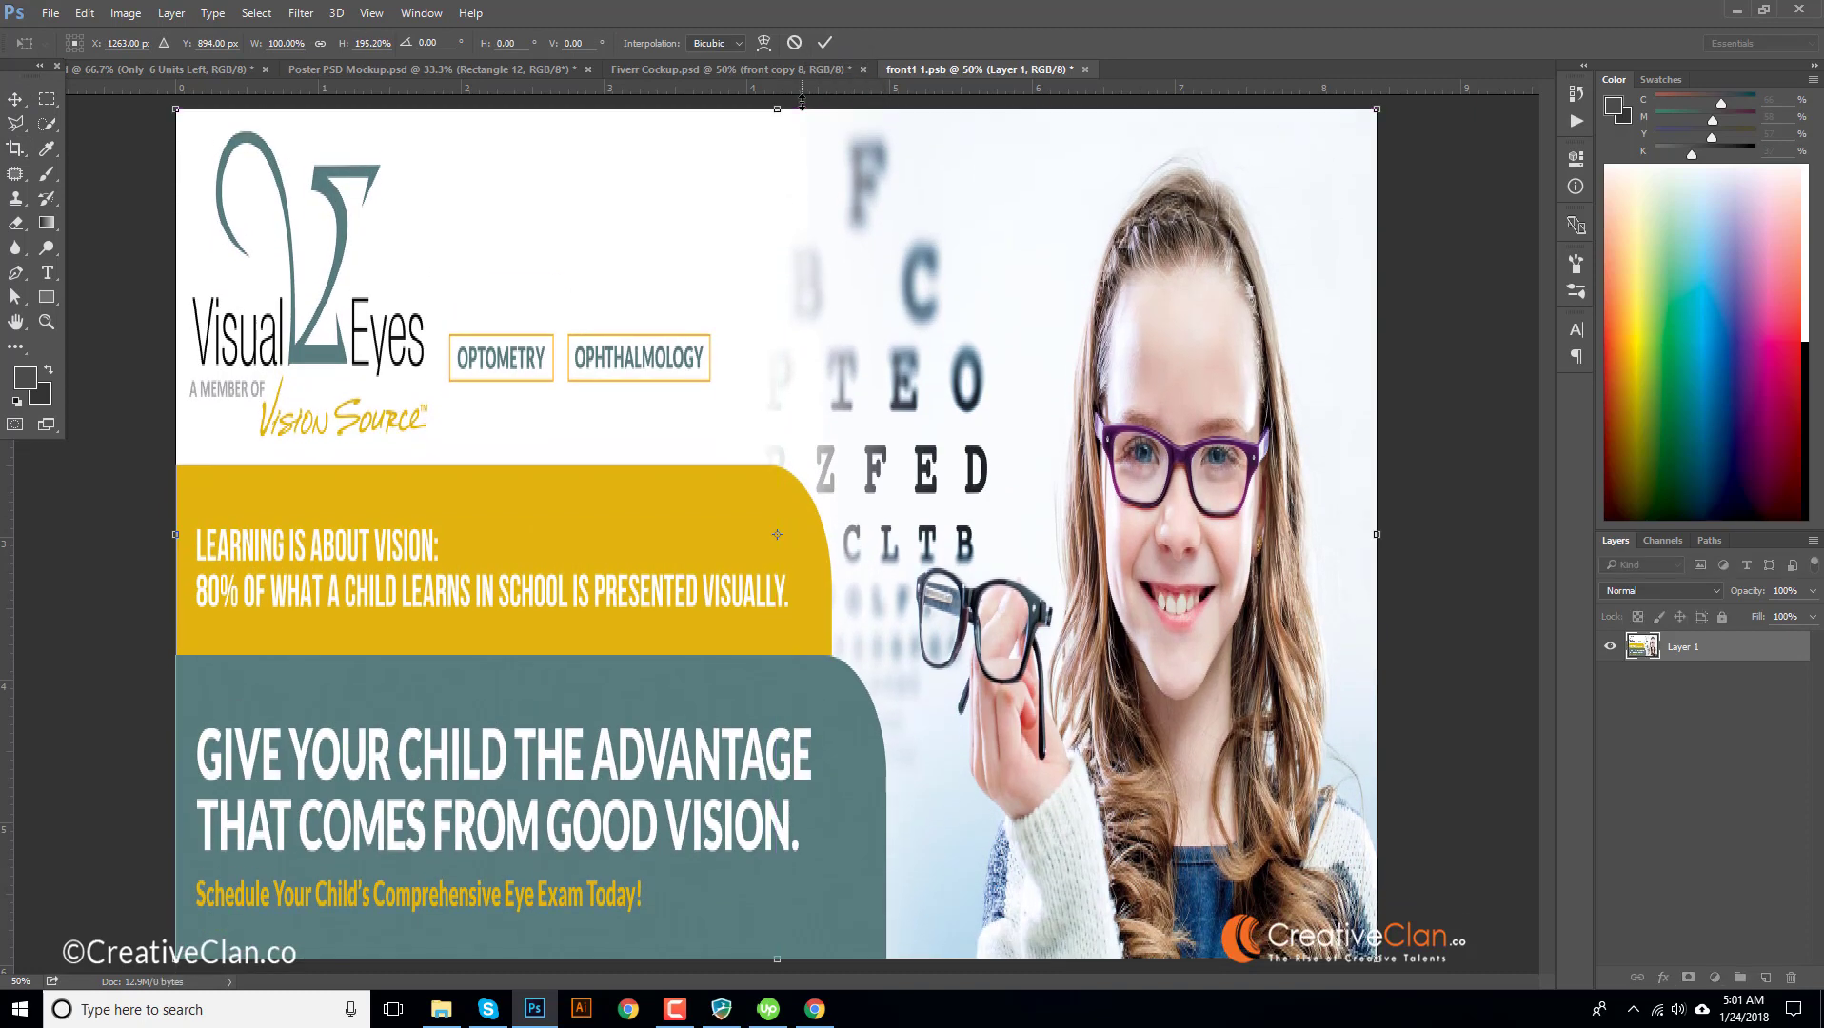
{"action": "key", "text": "Return"}
{"action": "key", "text": "ctrl+s"}
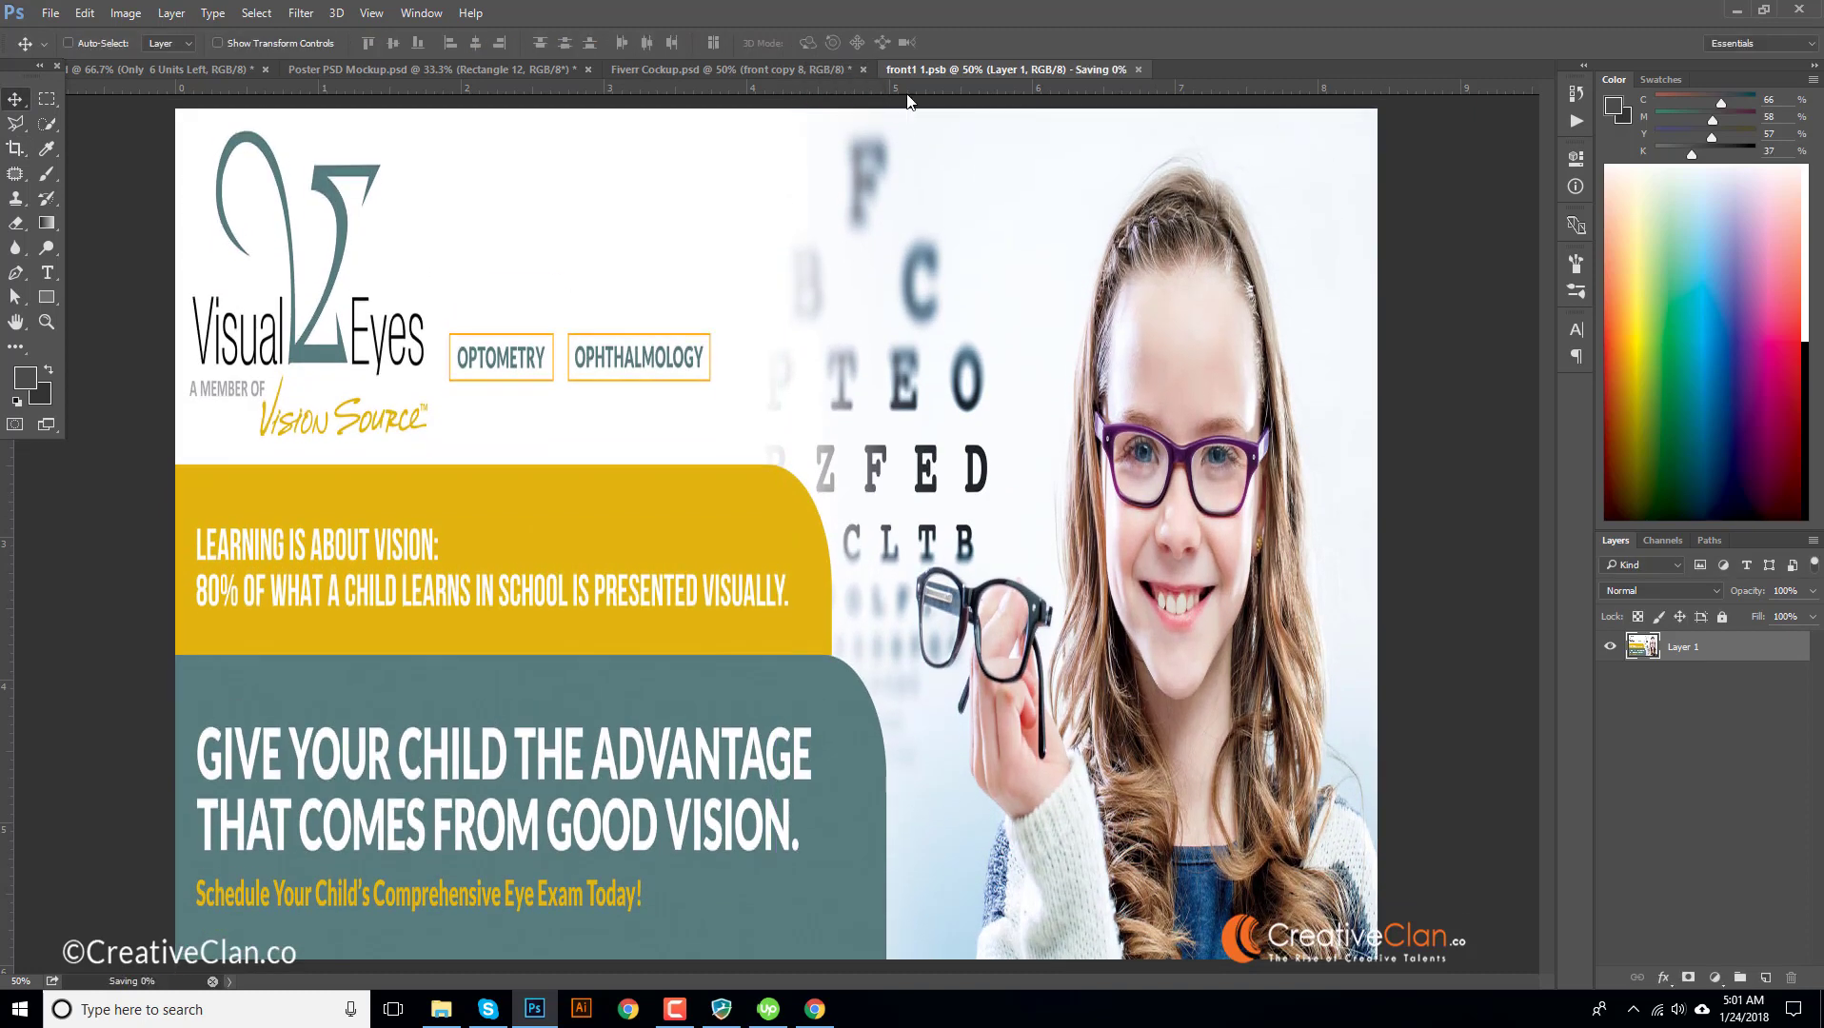
- Scale the banner card down in the card mockup and move it up and right
{"action": "left_click", "coordinate": [503, 72]}
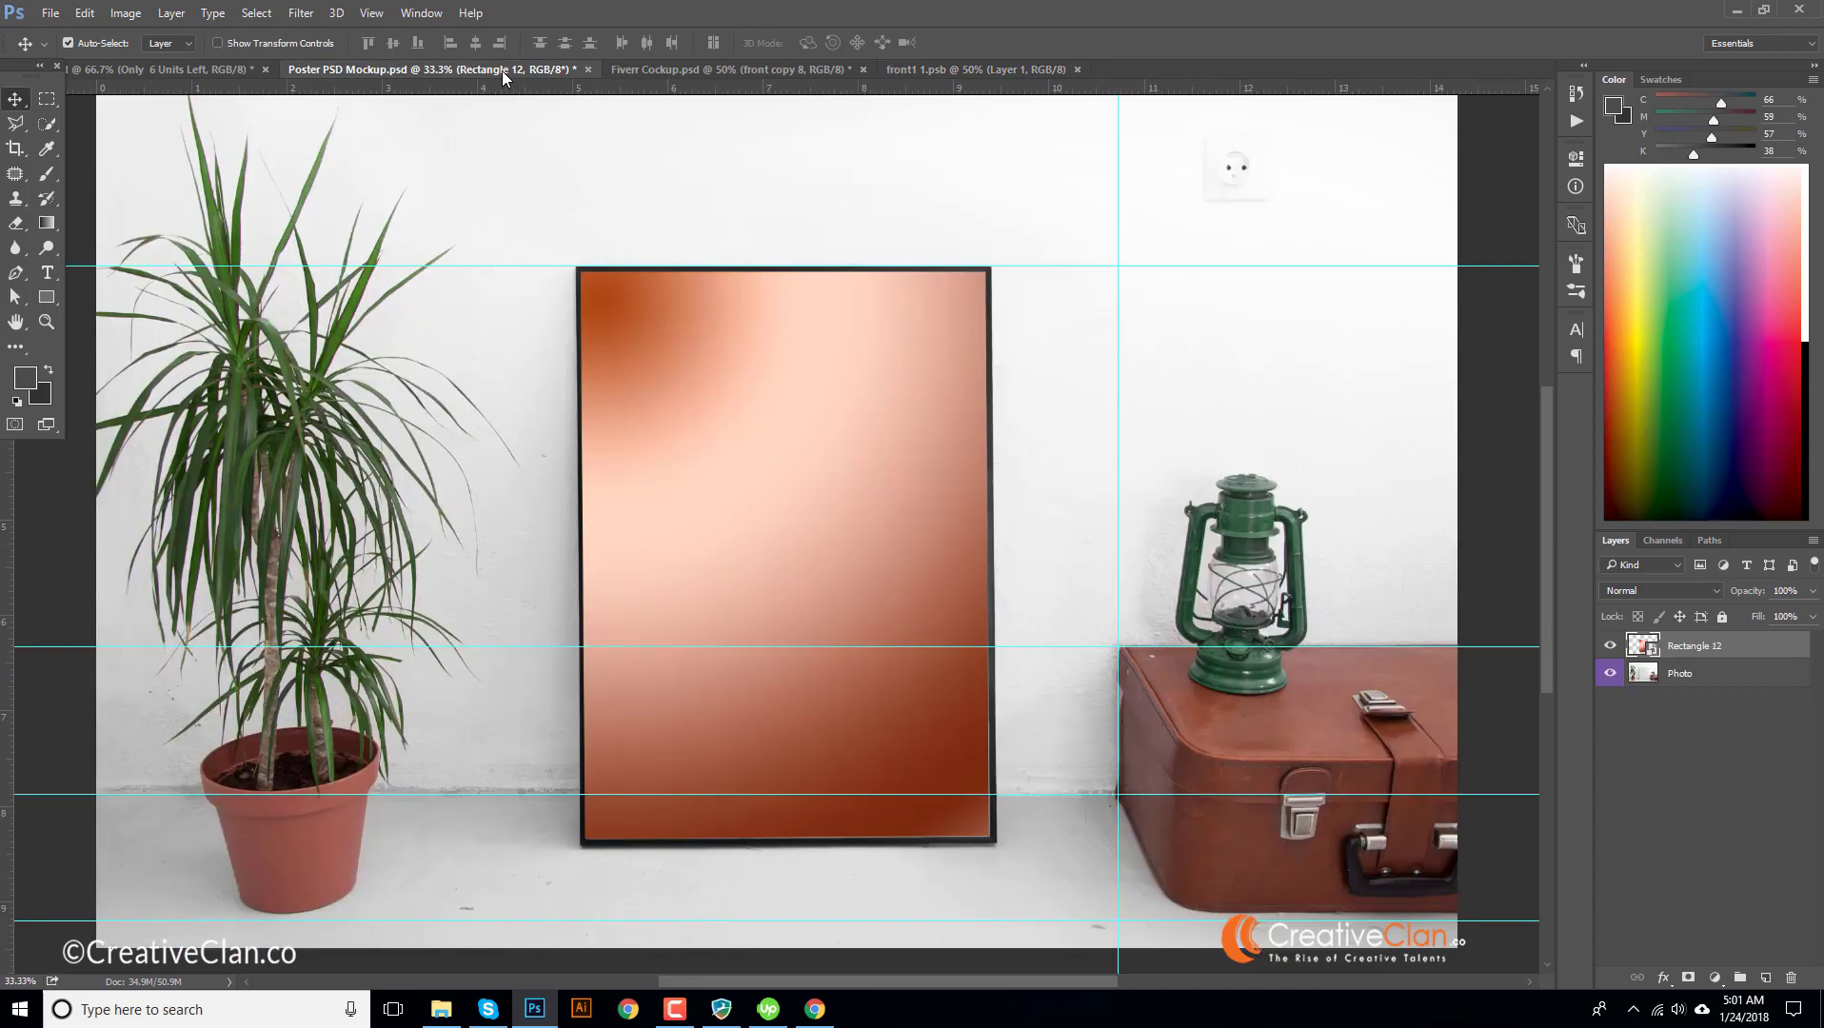
{"action": "left_click", "coordinate": [674, 67]}
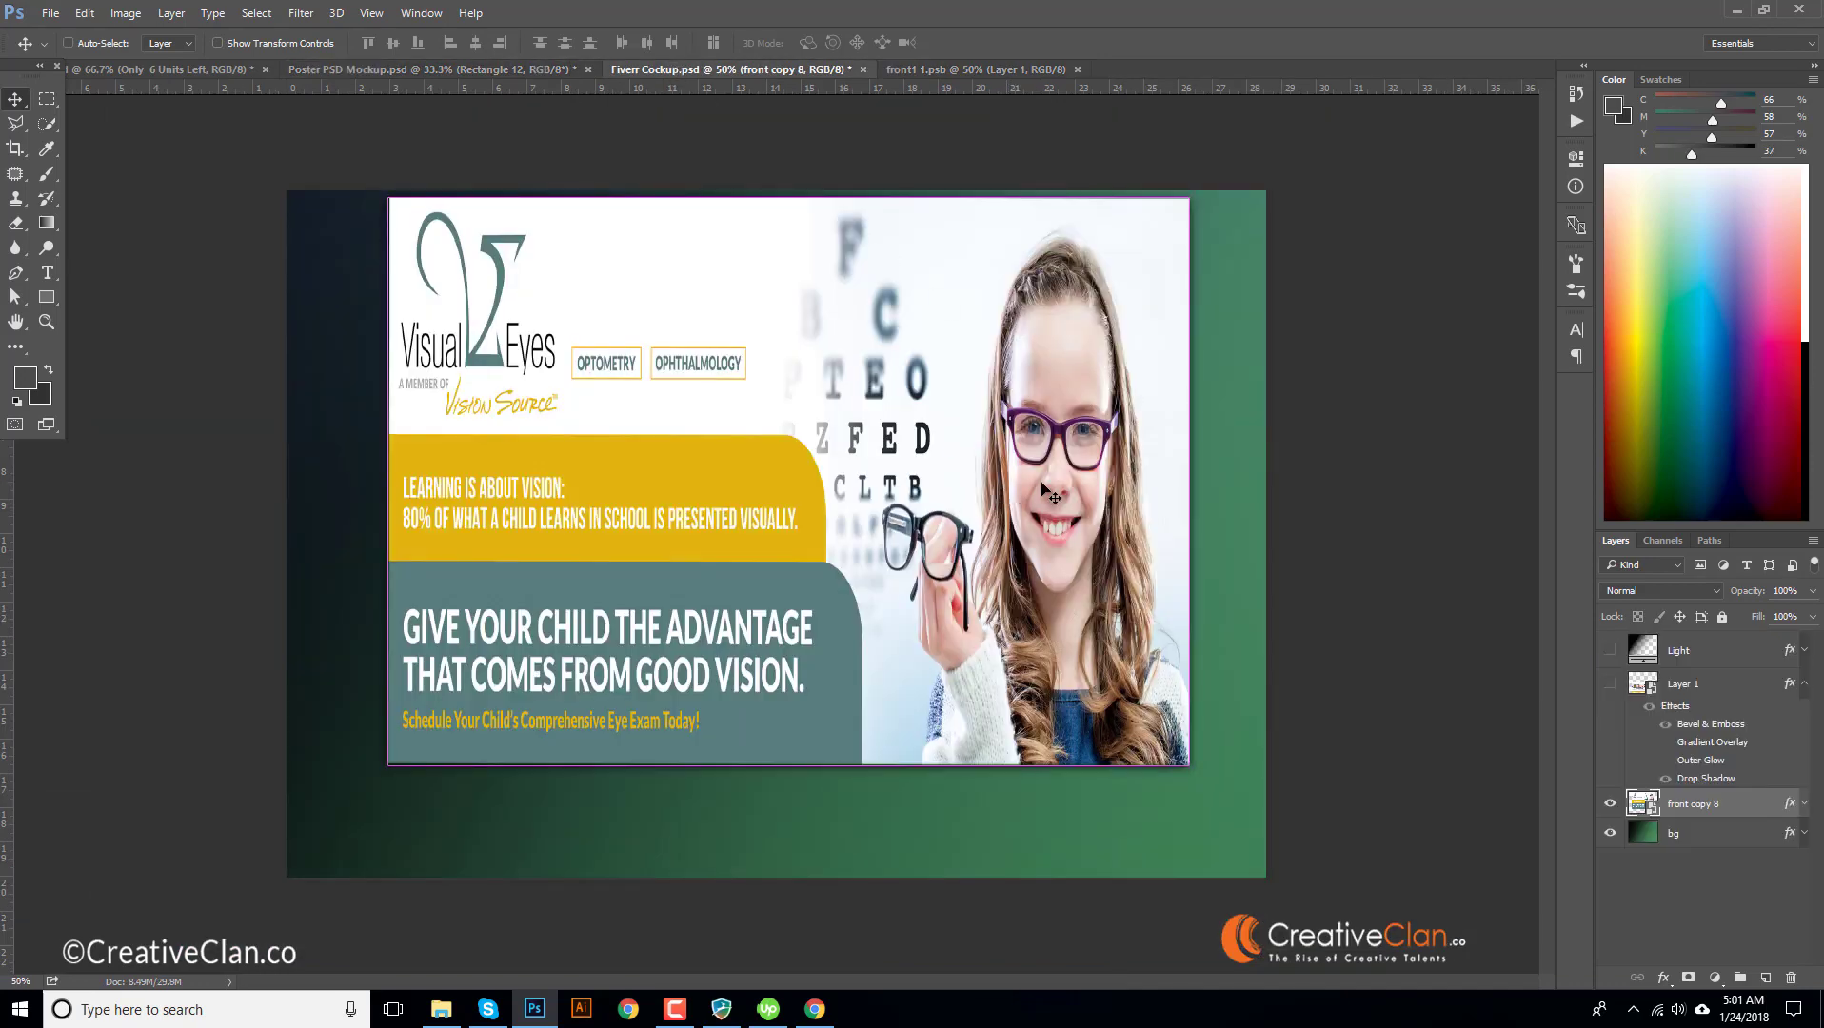
{"action": "key", "text": "ctrl+t"}
{"action": "left_click_drag", "start_coordinate": [1191, 202], "coordinate": [970, 352]}
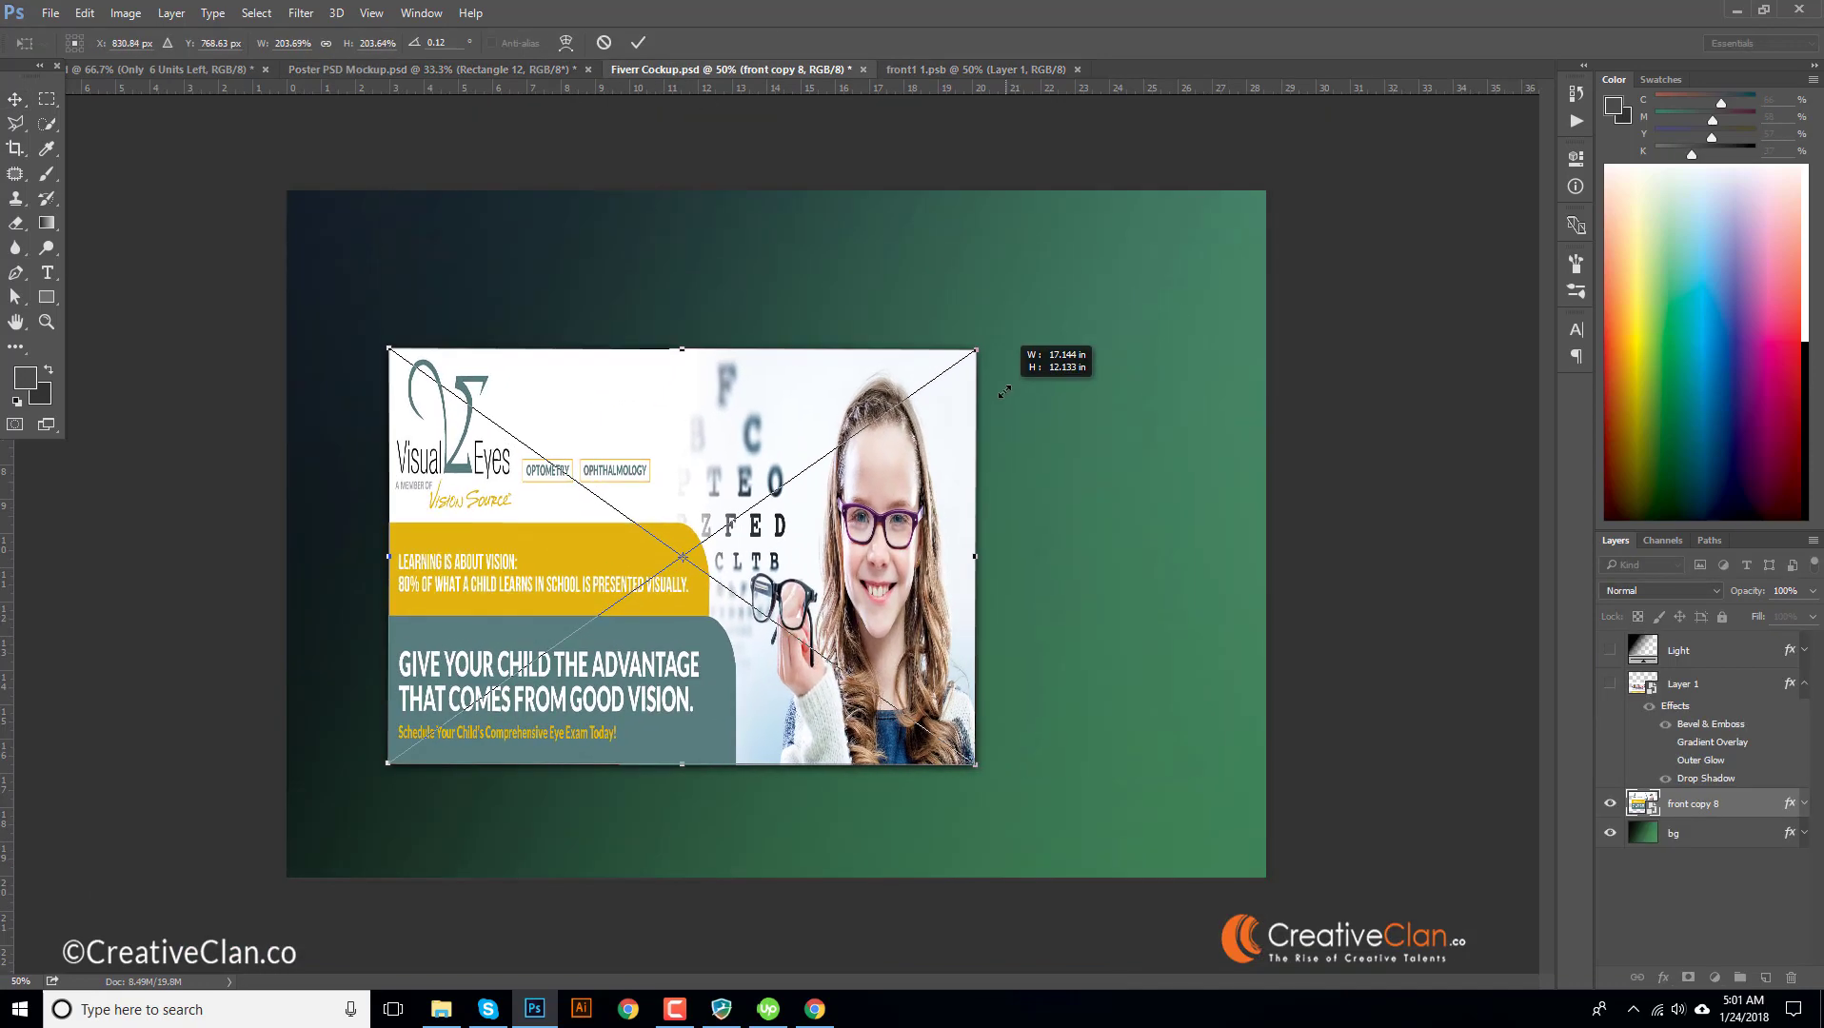
{"action": "left_click_drag", "start_coordinate": [838, 459], "coordinate": [892, 330]}
{"action": "key", "text": "Return"}
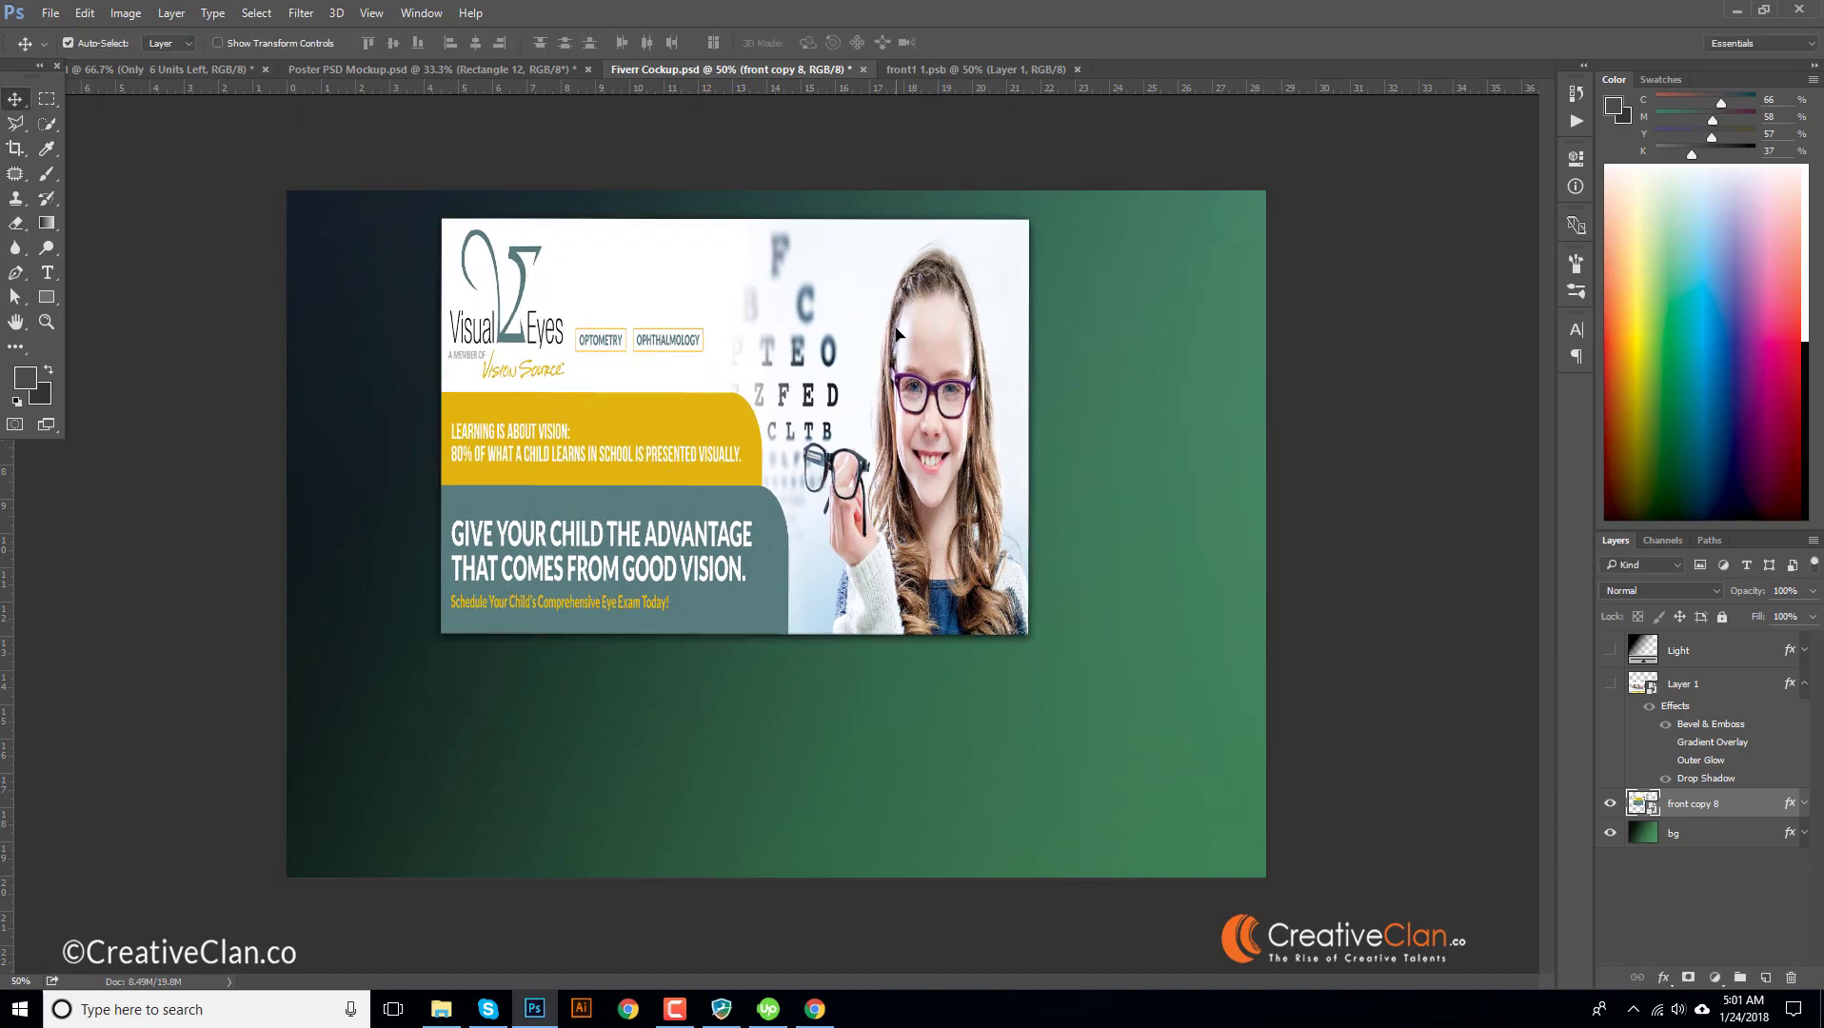
- Alt-drag an overlapping duplicate card to the lower right, then open the card's smart-object contents
{"action": "left_click_drag", "start_coordinate": [778, 416], "coordinate": [957, 612]}
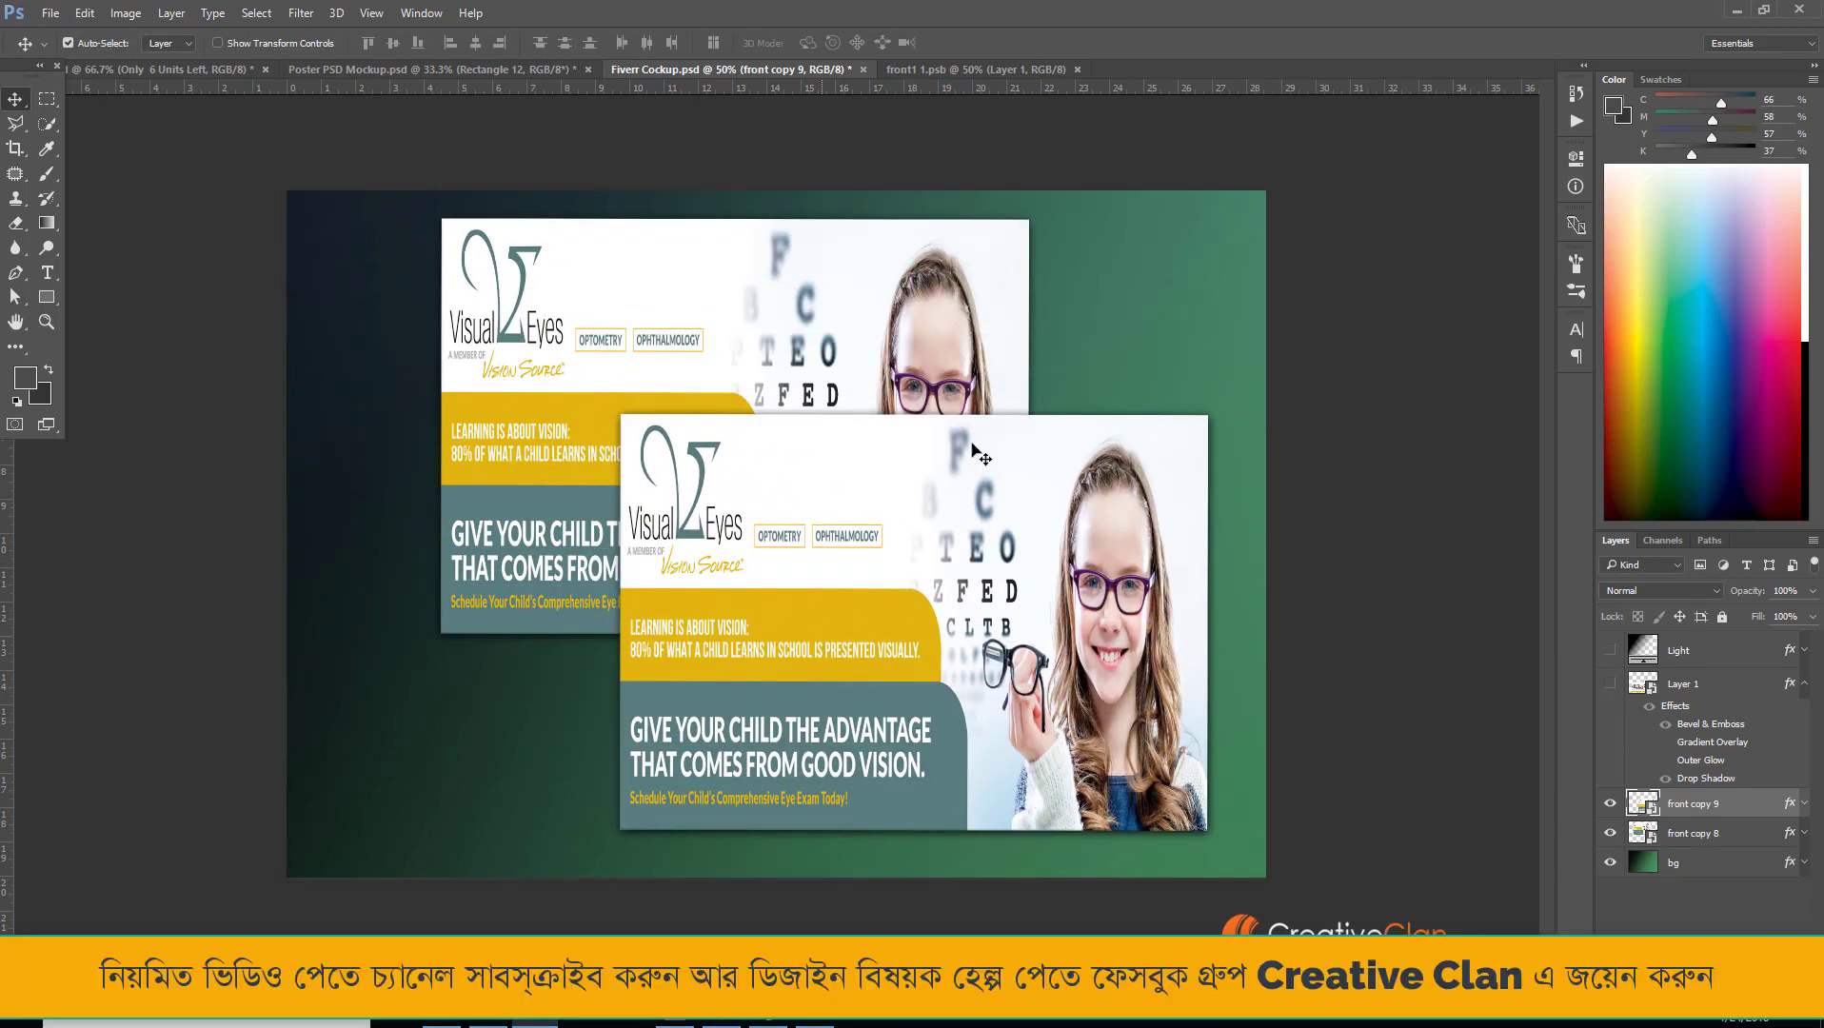
{"action": "mouse_move", "coordinate": [957, 538]}
{"action": "left_mouse_down"}
{"action": "mouse_move", "coordinate": [988, 526]}
{"action": "mouse_move", "coordinate": [954, 543]}
{"action": "mouse_move", "coordinate": [972, 550]}
{"action": "mouse_move", "coordinate": [995, 491]}
{"action": "mouse_move", "coordinate": [980, 525]}
{"action": "left_mouse_up"}
{"action": "double_click", "coordinate": [1644, 807]}
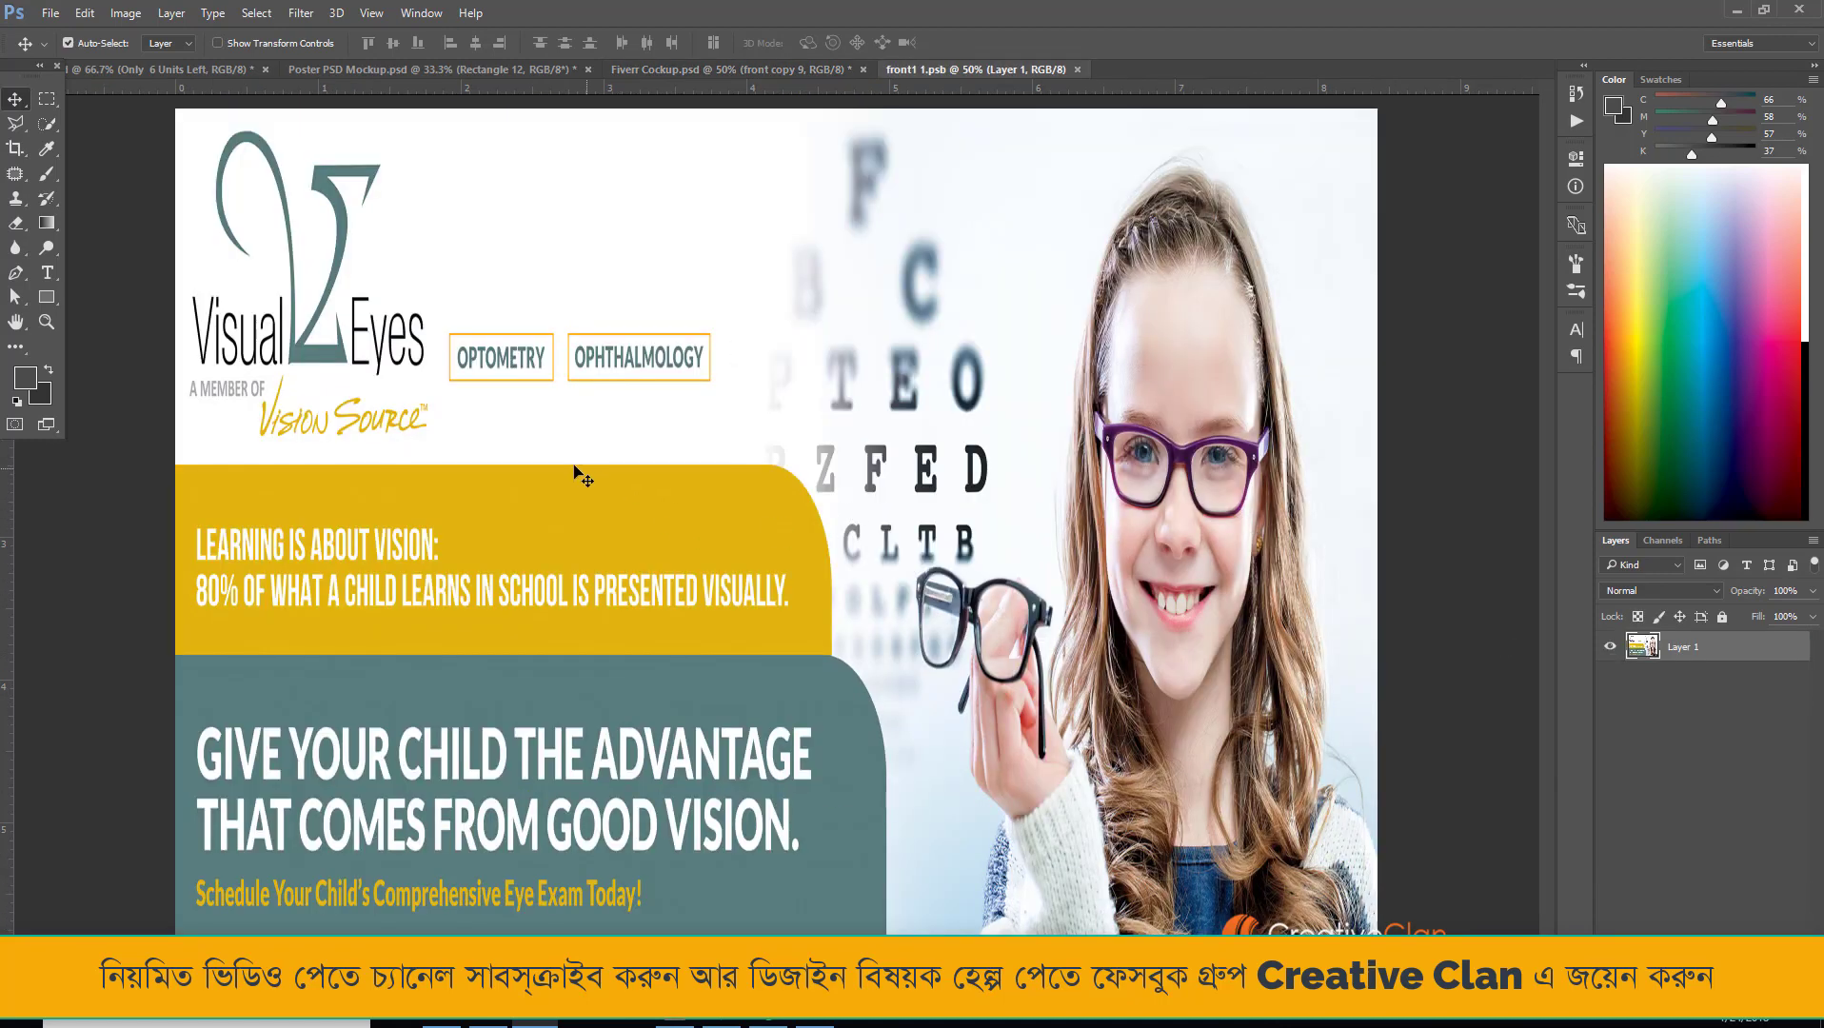
- Fill the card contents with a copper radial gradient, save, then undo it in the Fiverr Cockup mockup
{"action": "left_click", "coordinate": [46, 223]}
{"action": "left_click_drag", "start_coordinate": [427, 245], "coordinate": [962, 678]}
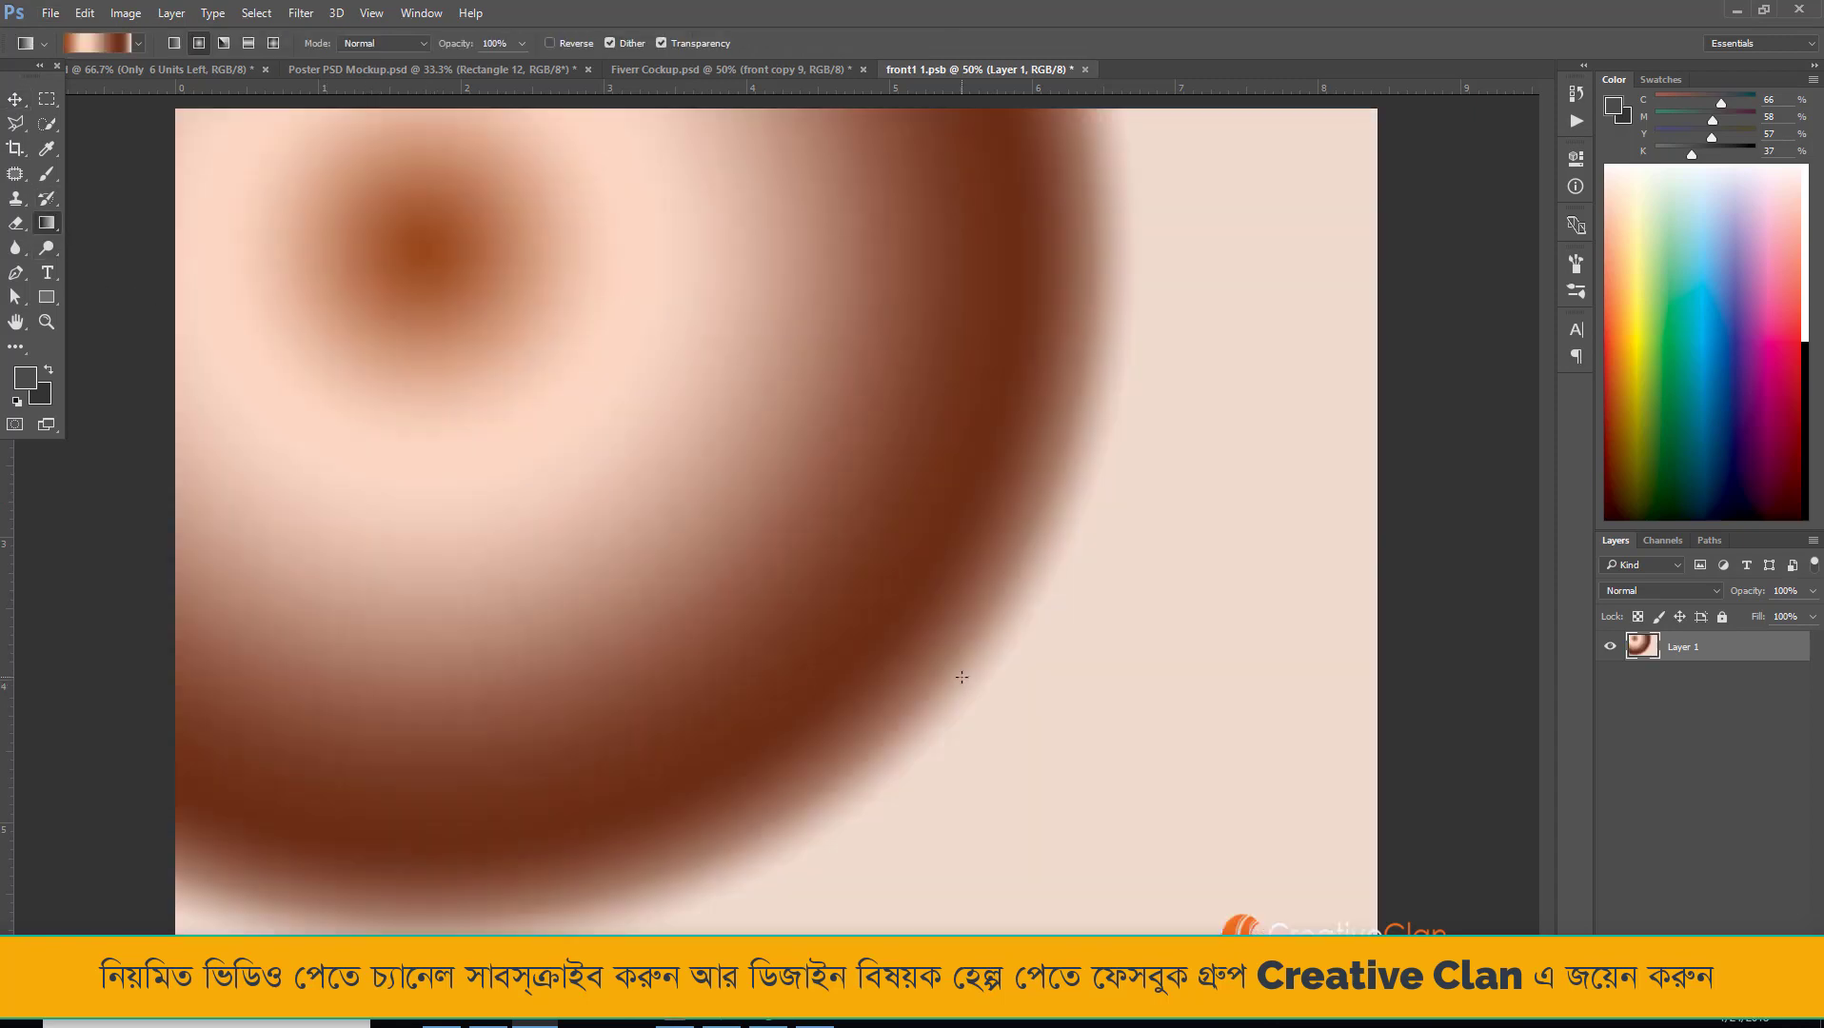
{"action": "key", "text": "ctrl+s"}
{"action": "left_click", "coordinate": [686, 68]}
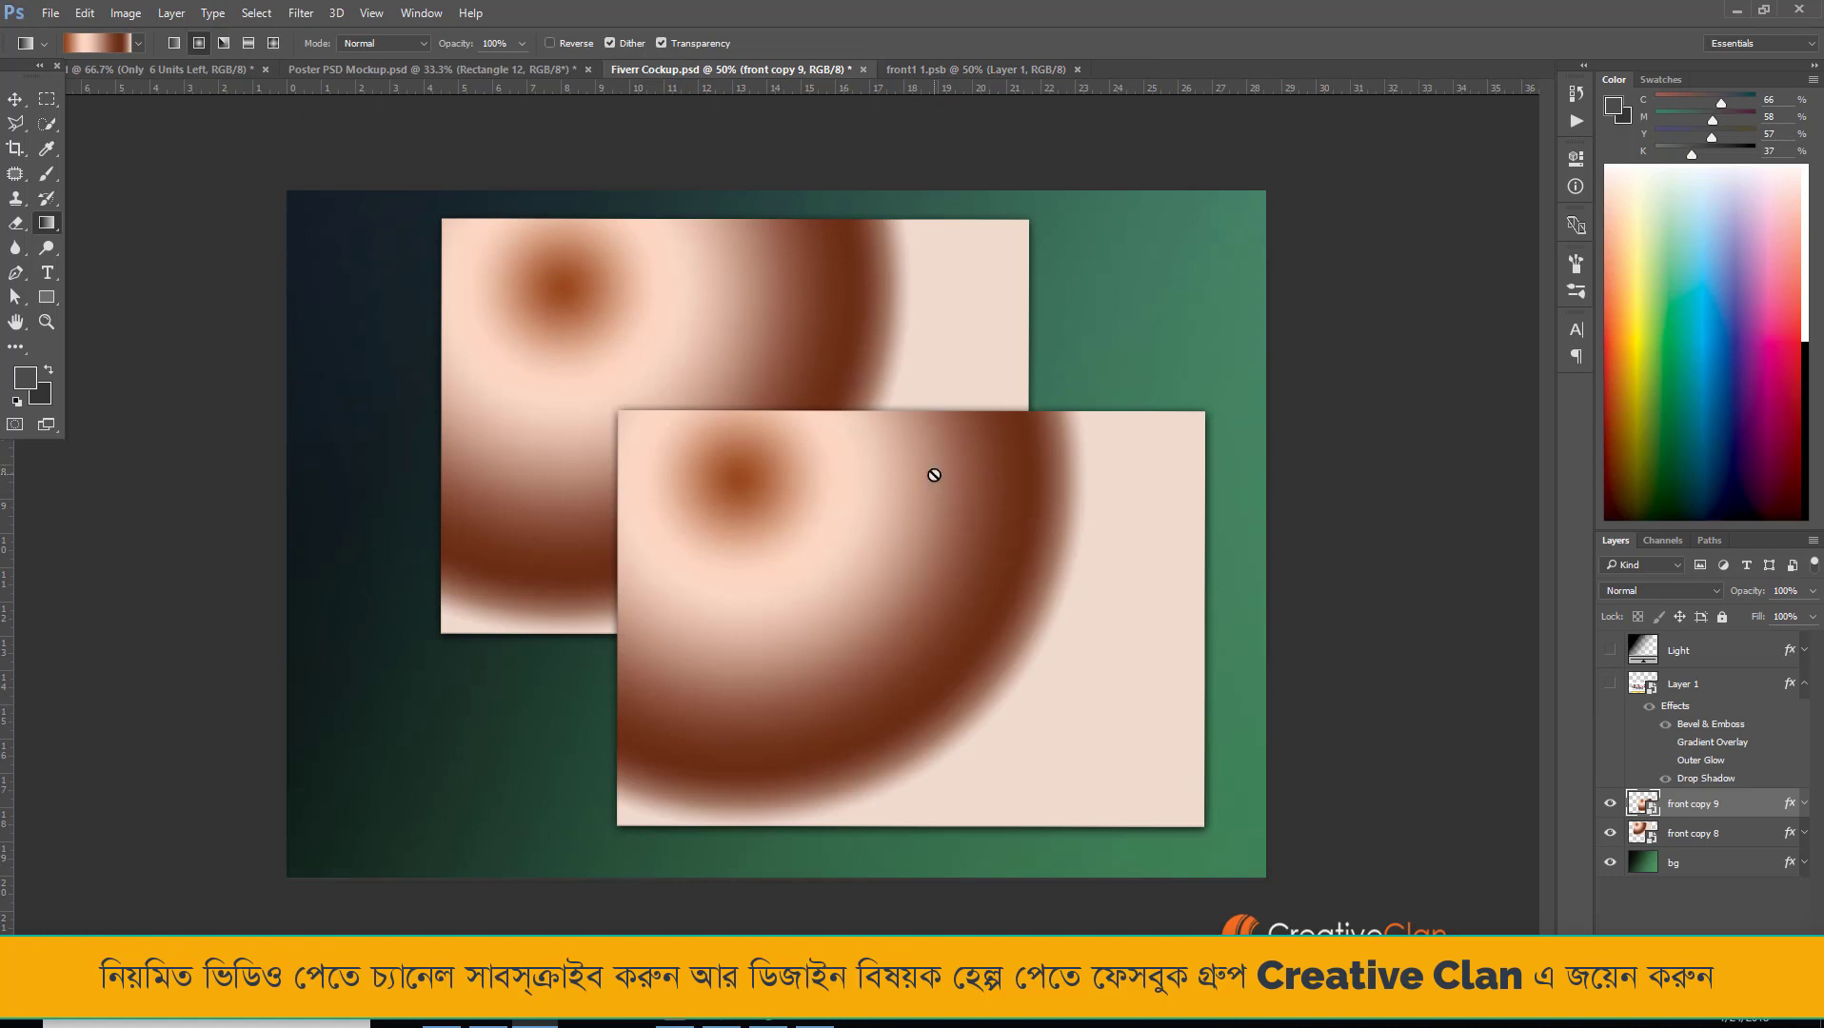
{"action": "key", "text": "ctrl+z"}
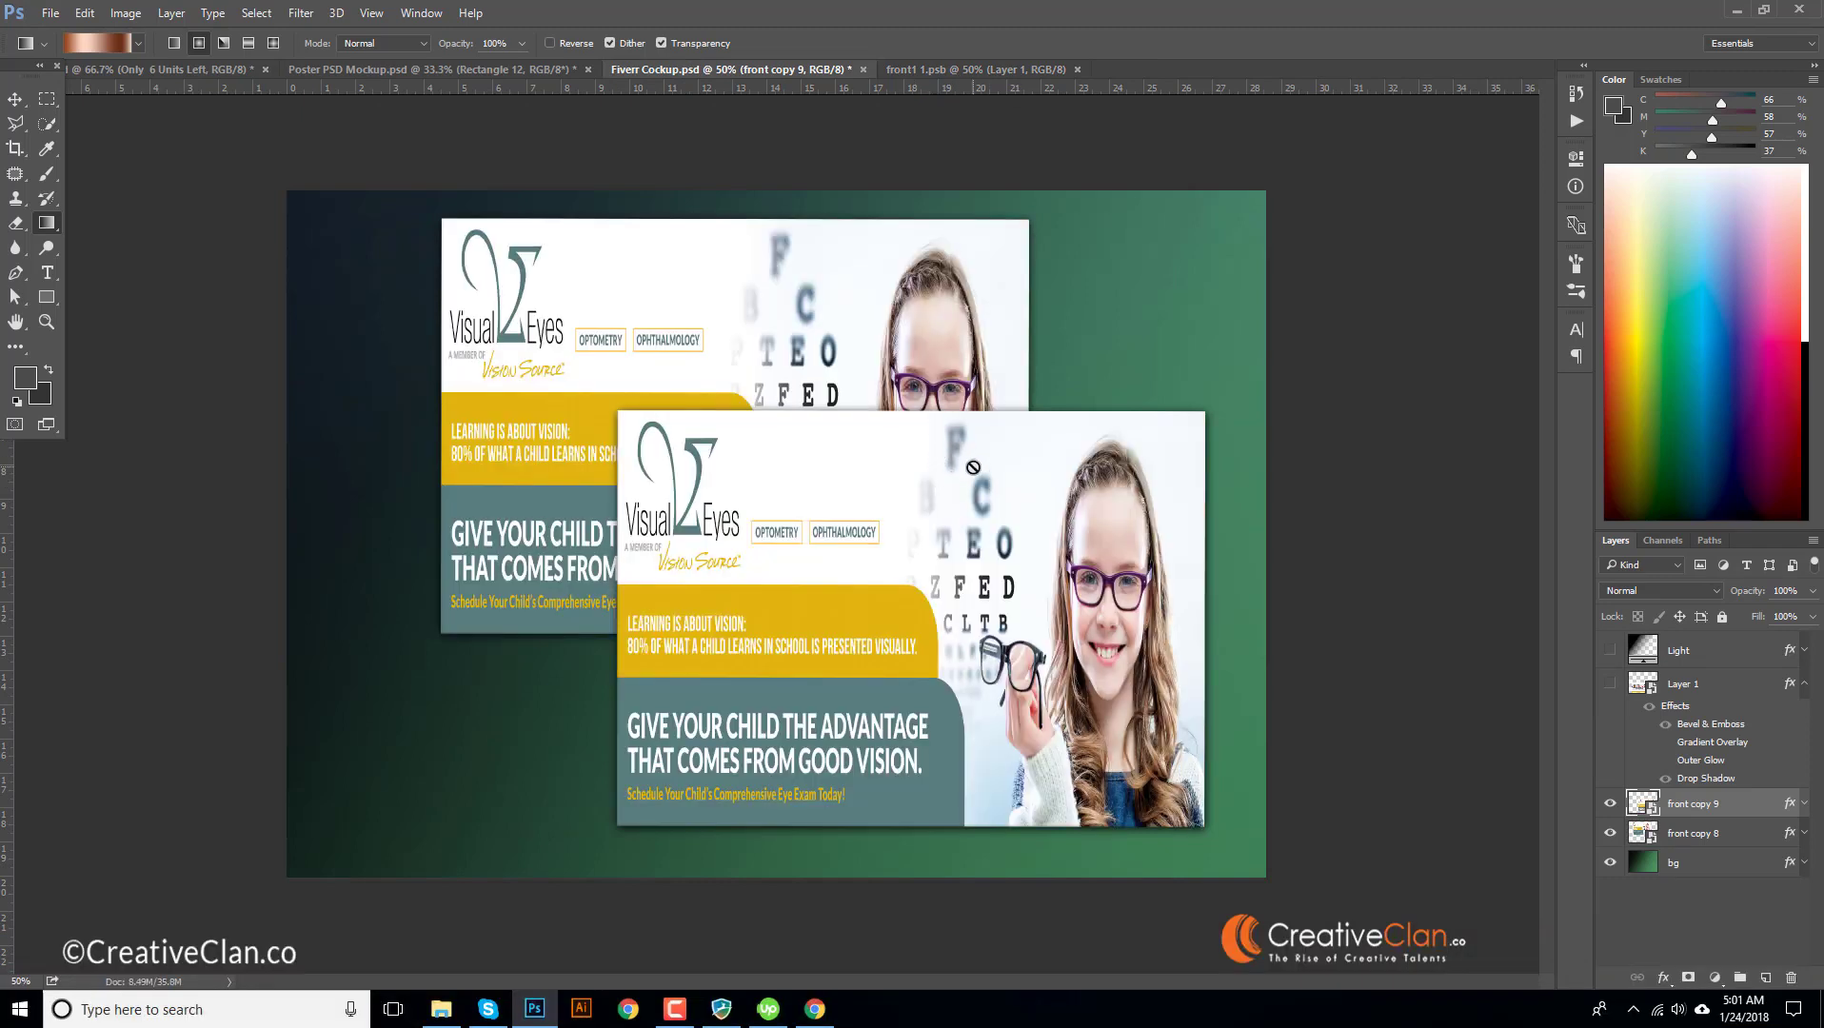
- Paste the banner image as Layer 2 and scale it to card size over the back card
{"action": "left_click", "coordinate": [14, 99]}
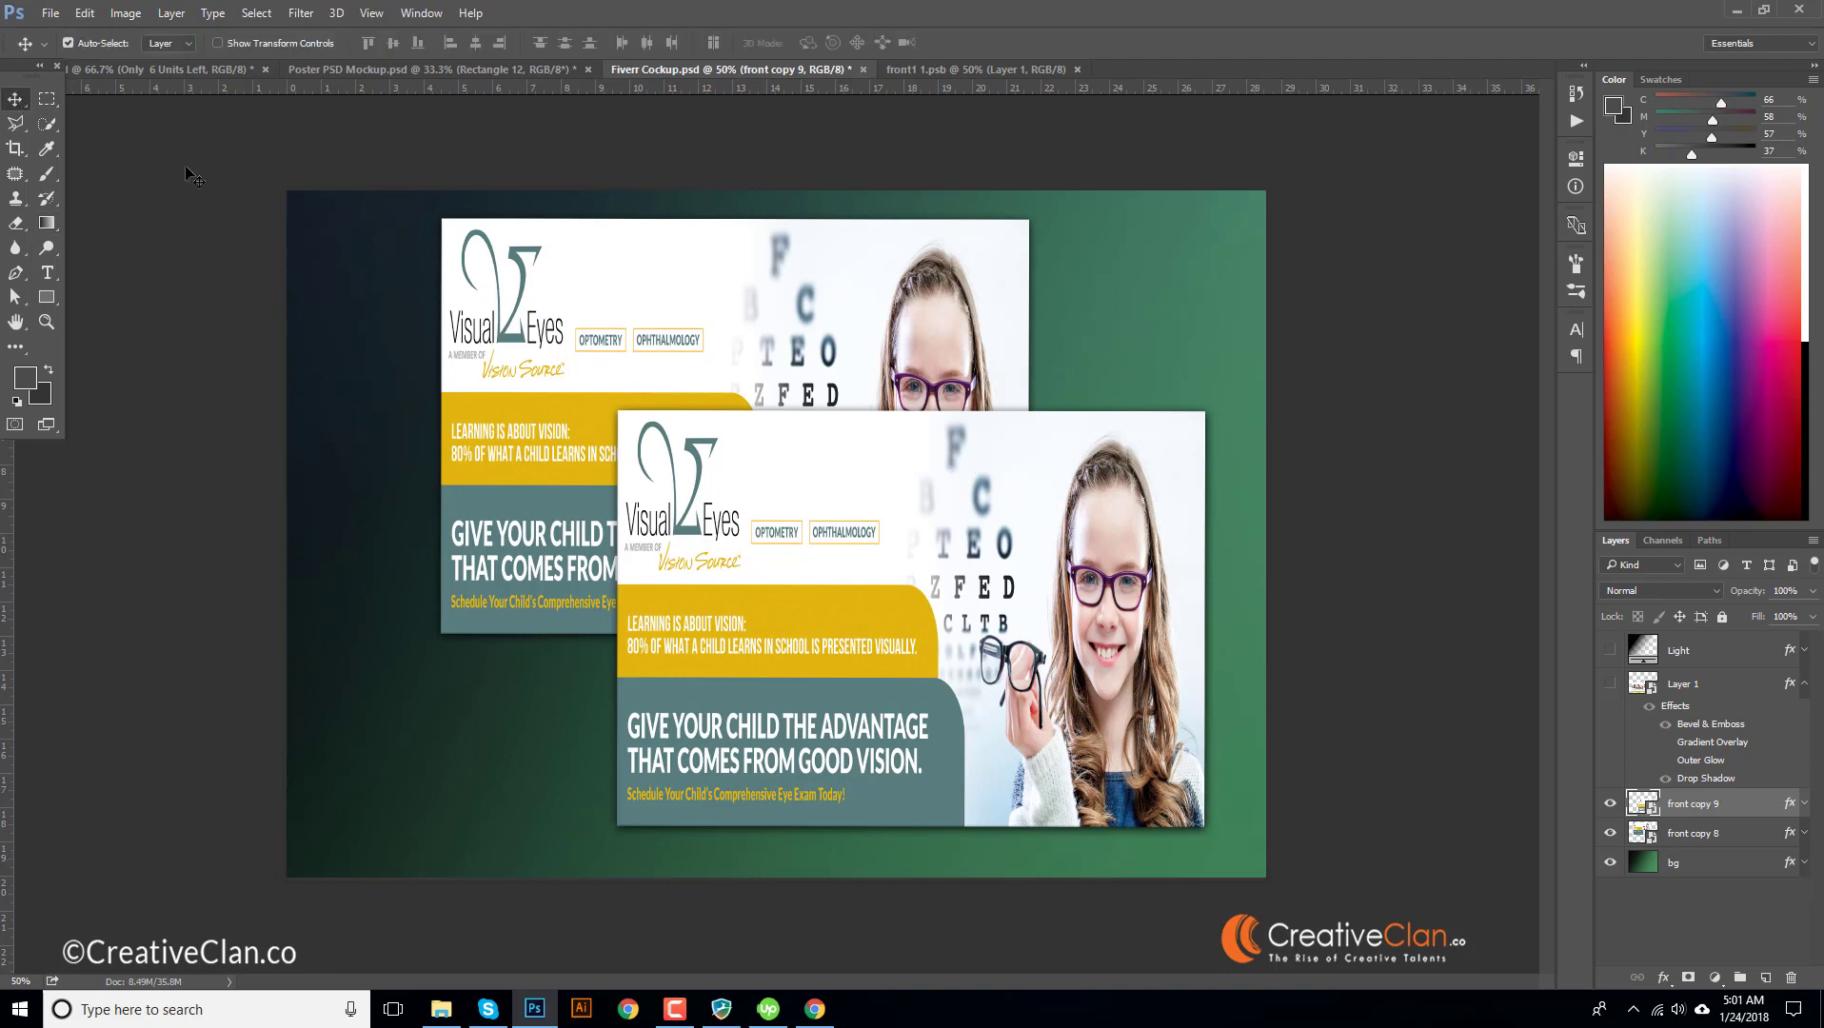
{"action": "left_click", "coordinate": [191, 178]}
{"action": "left_click", "coordinate": [1096, 536]}
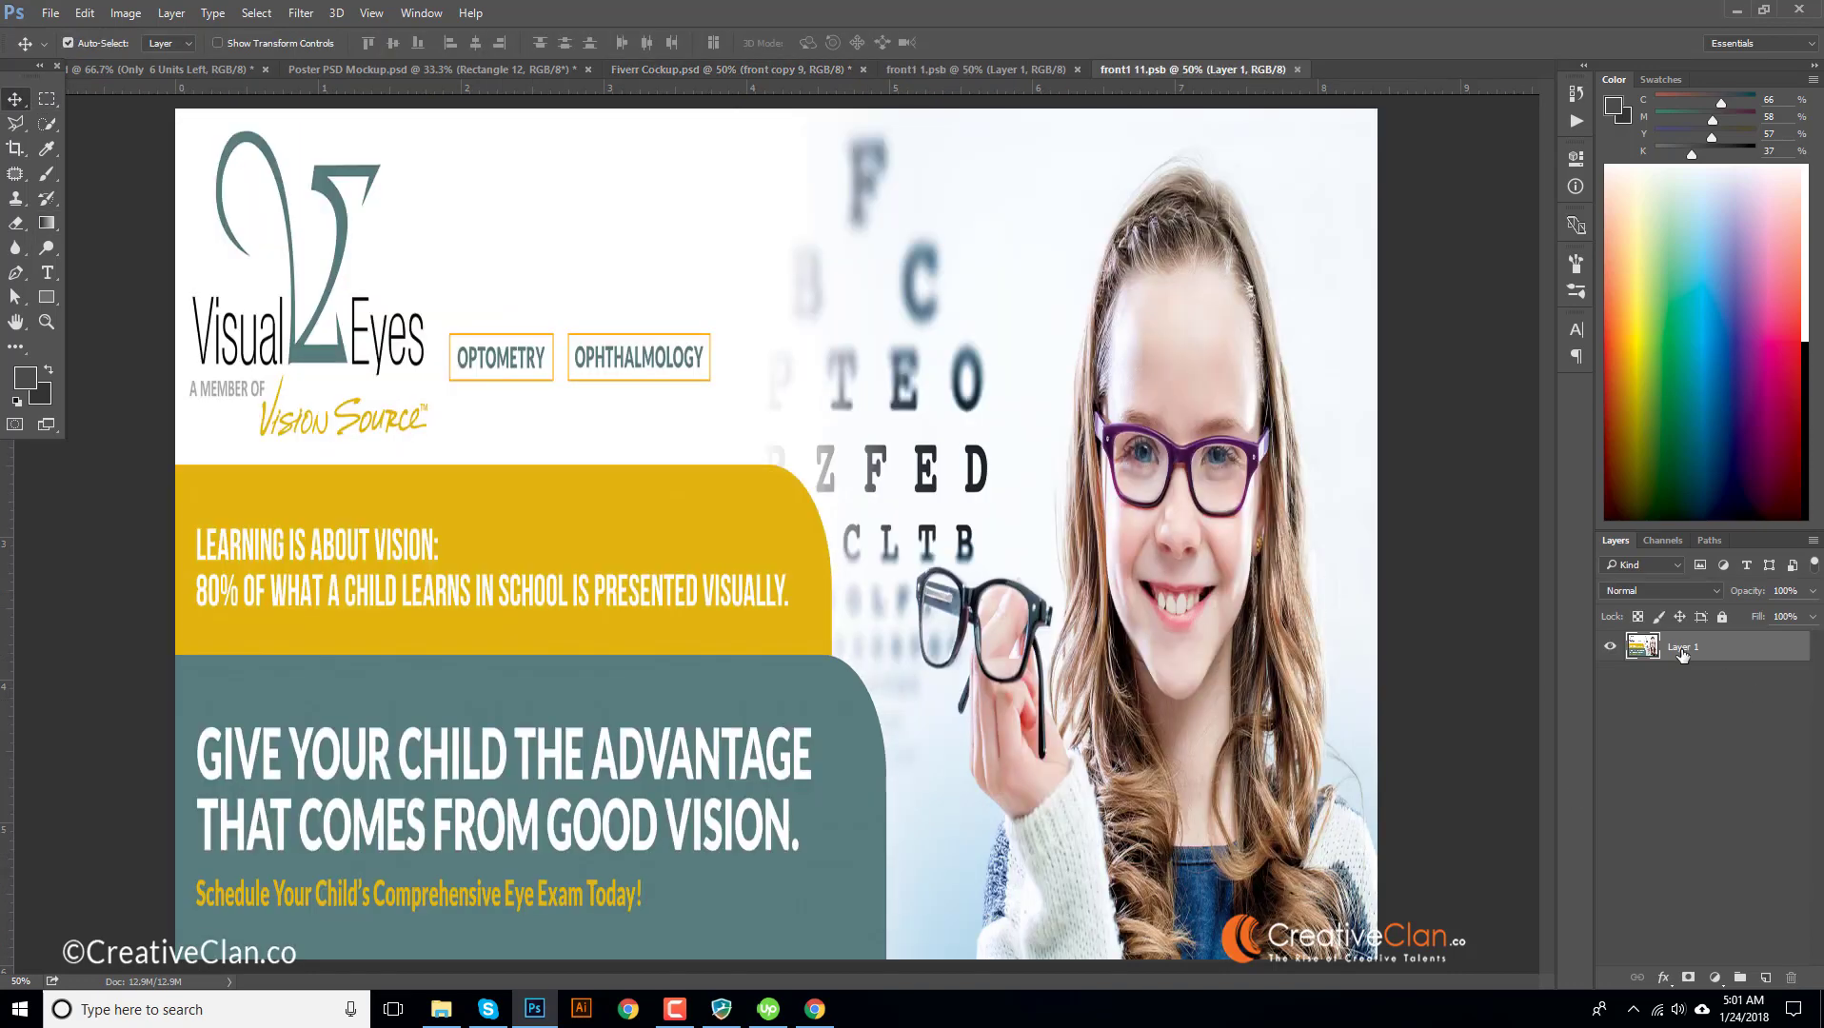
{"action": "left_click_drag", "start_coordinate": [1074, 489], "coordinate": [844, 70]}
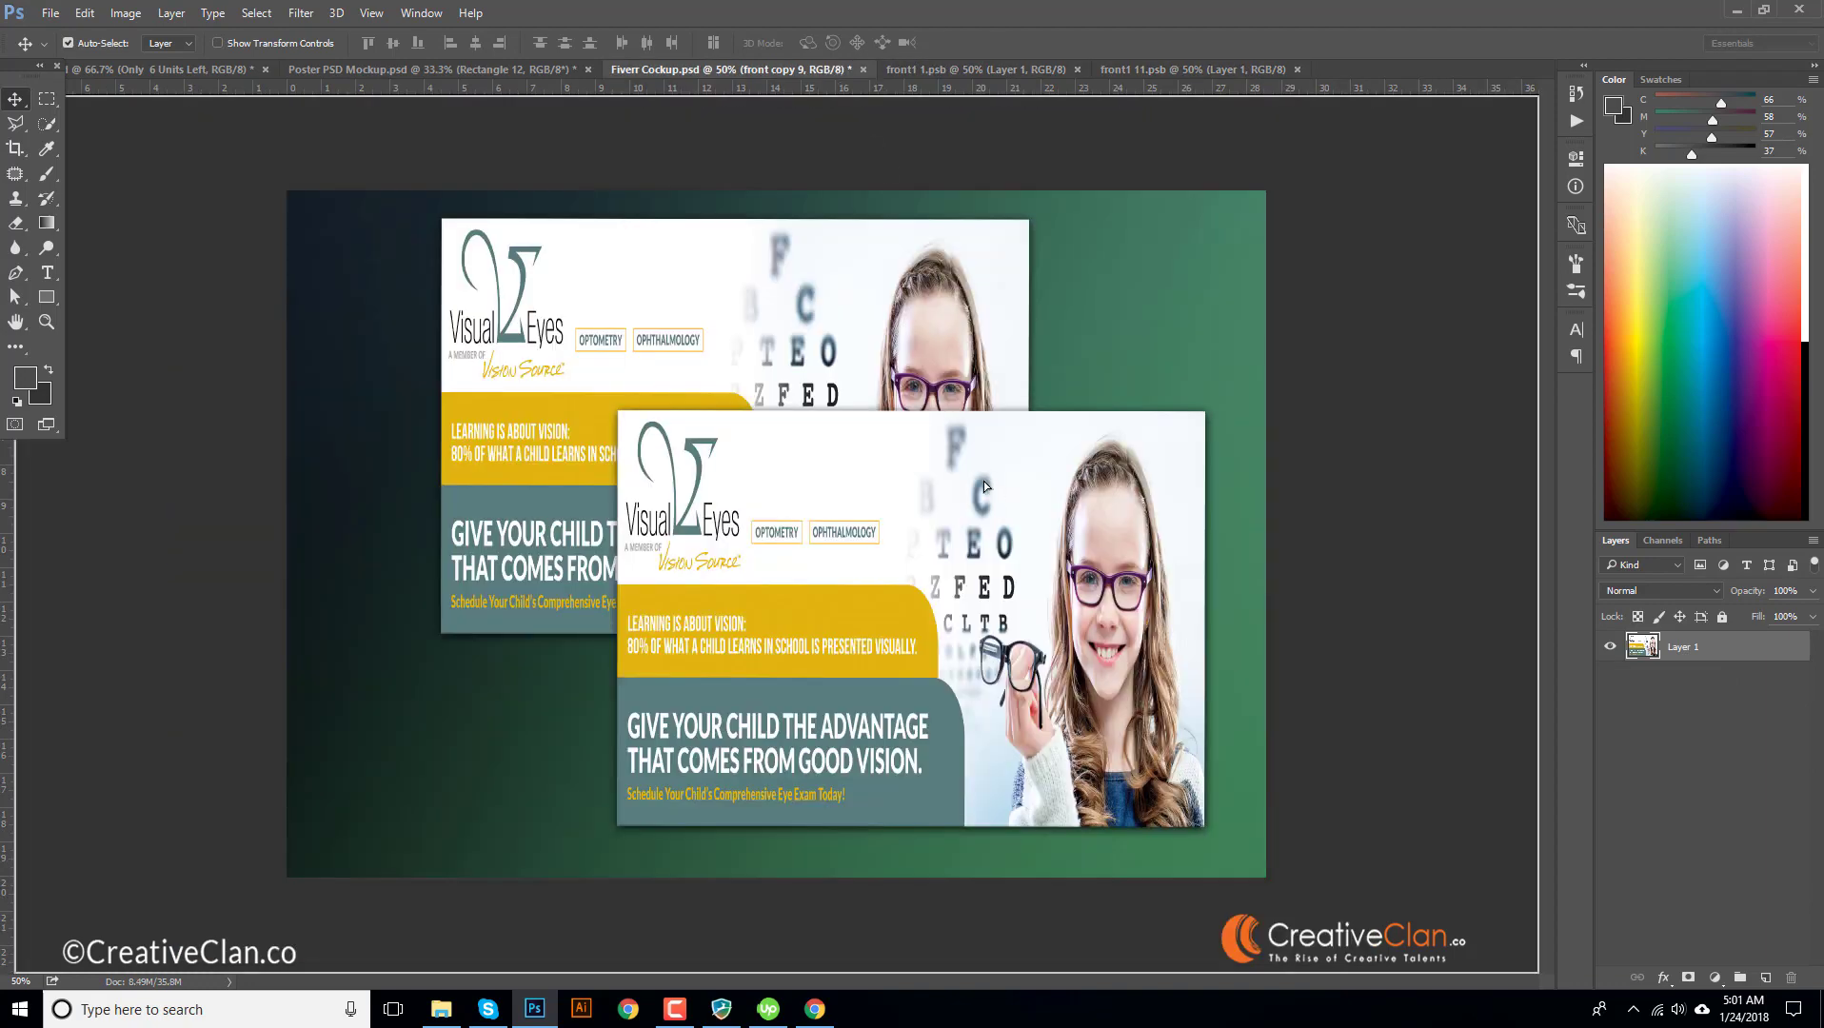
{"action": "key", "text": "ctrl+v"}
{"action": "key", "text": "ctrl+t"}
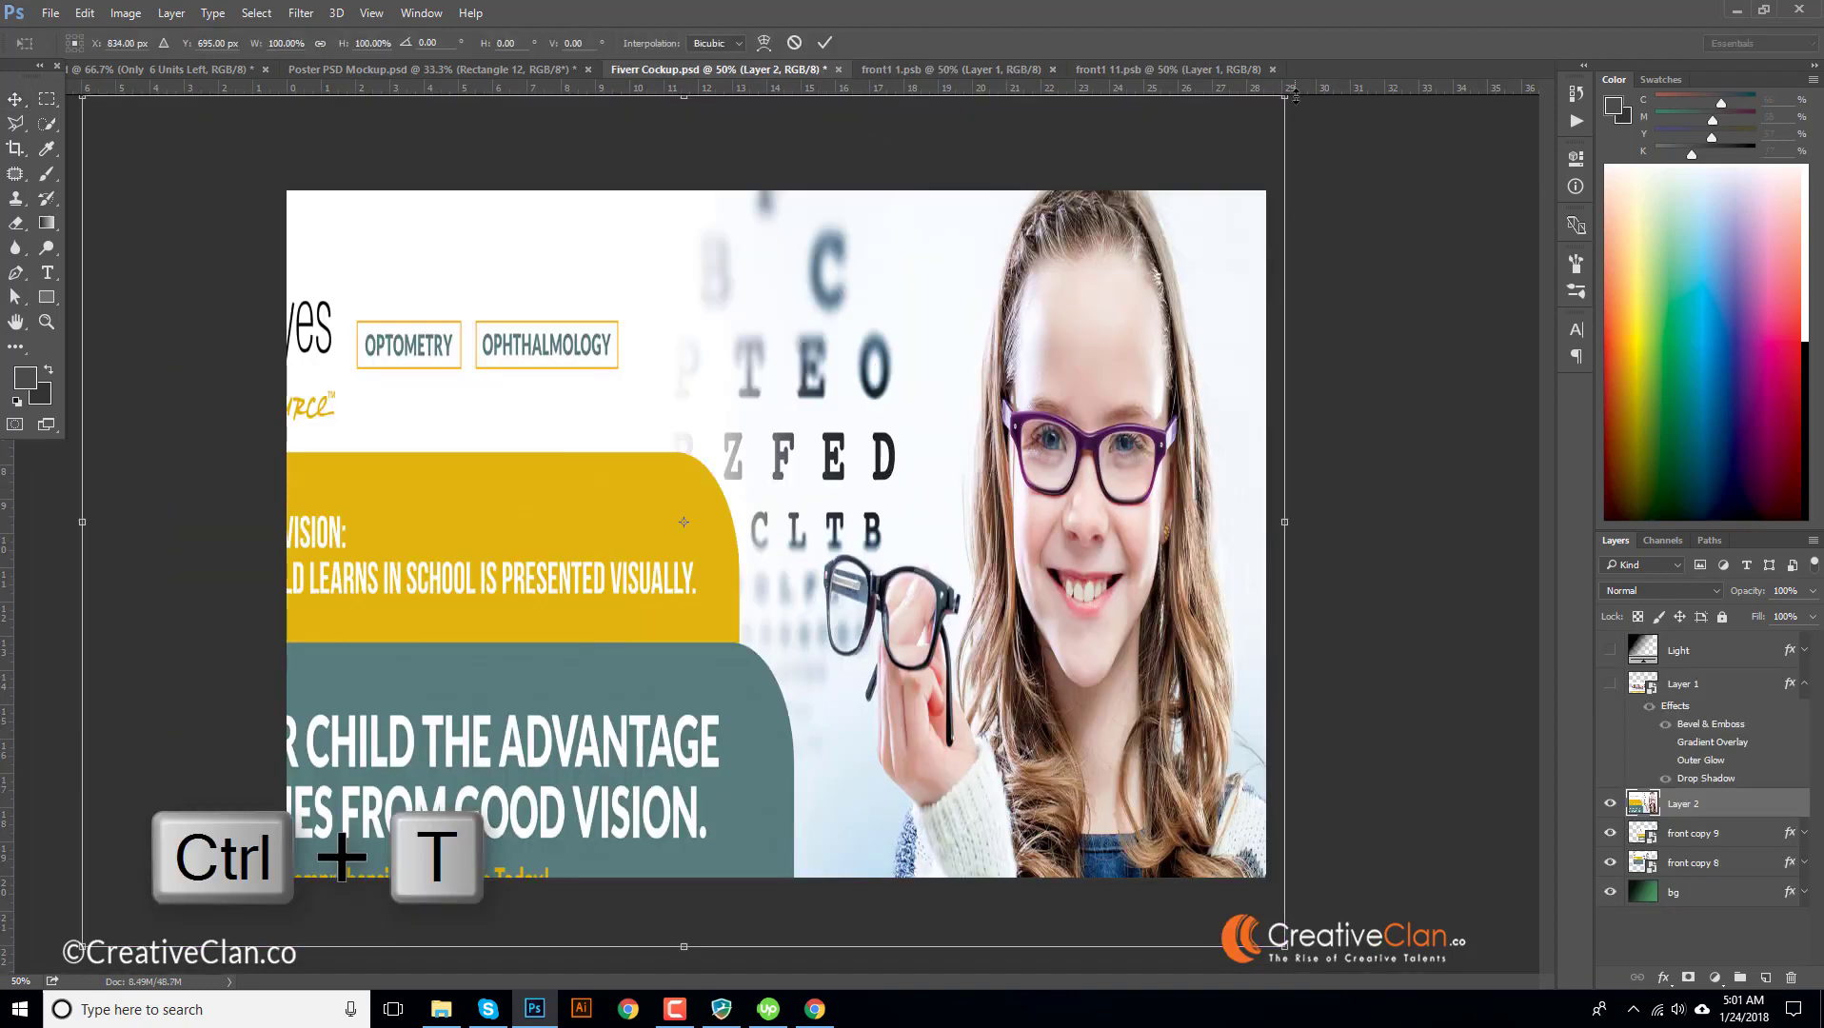
{"action": "left_click_drag", "start_coordinate": [1278, 99], "coordinate": [943, 314]}
{"action": "left_click_drag", "start_coordinate": [857, 400], "coordinate": [985, 410]}
{"action": "key", "text": "Return"}
- Copy front copy 9's layer style and paste it onto Layer 2
{"action": "left_click", "coordinate": [1188, 650]}
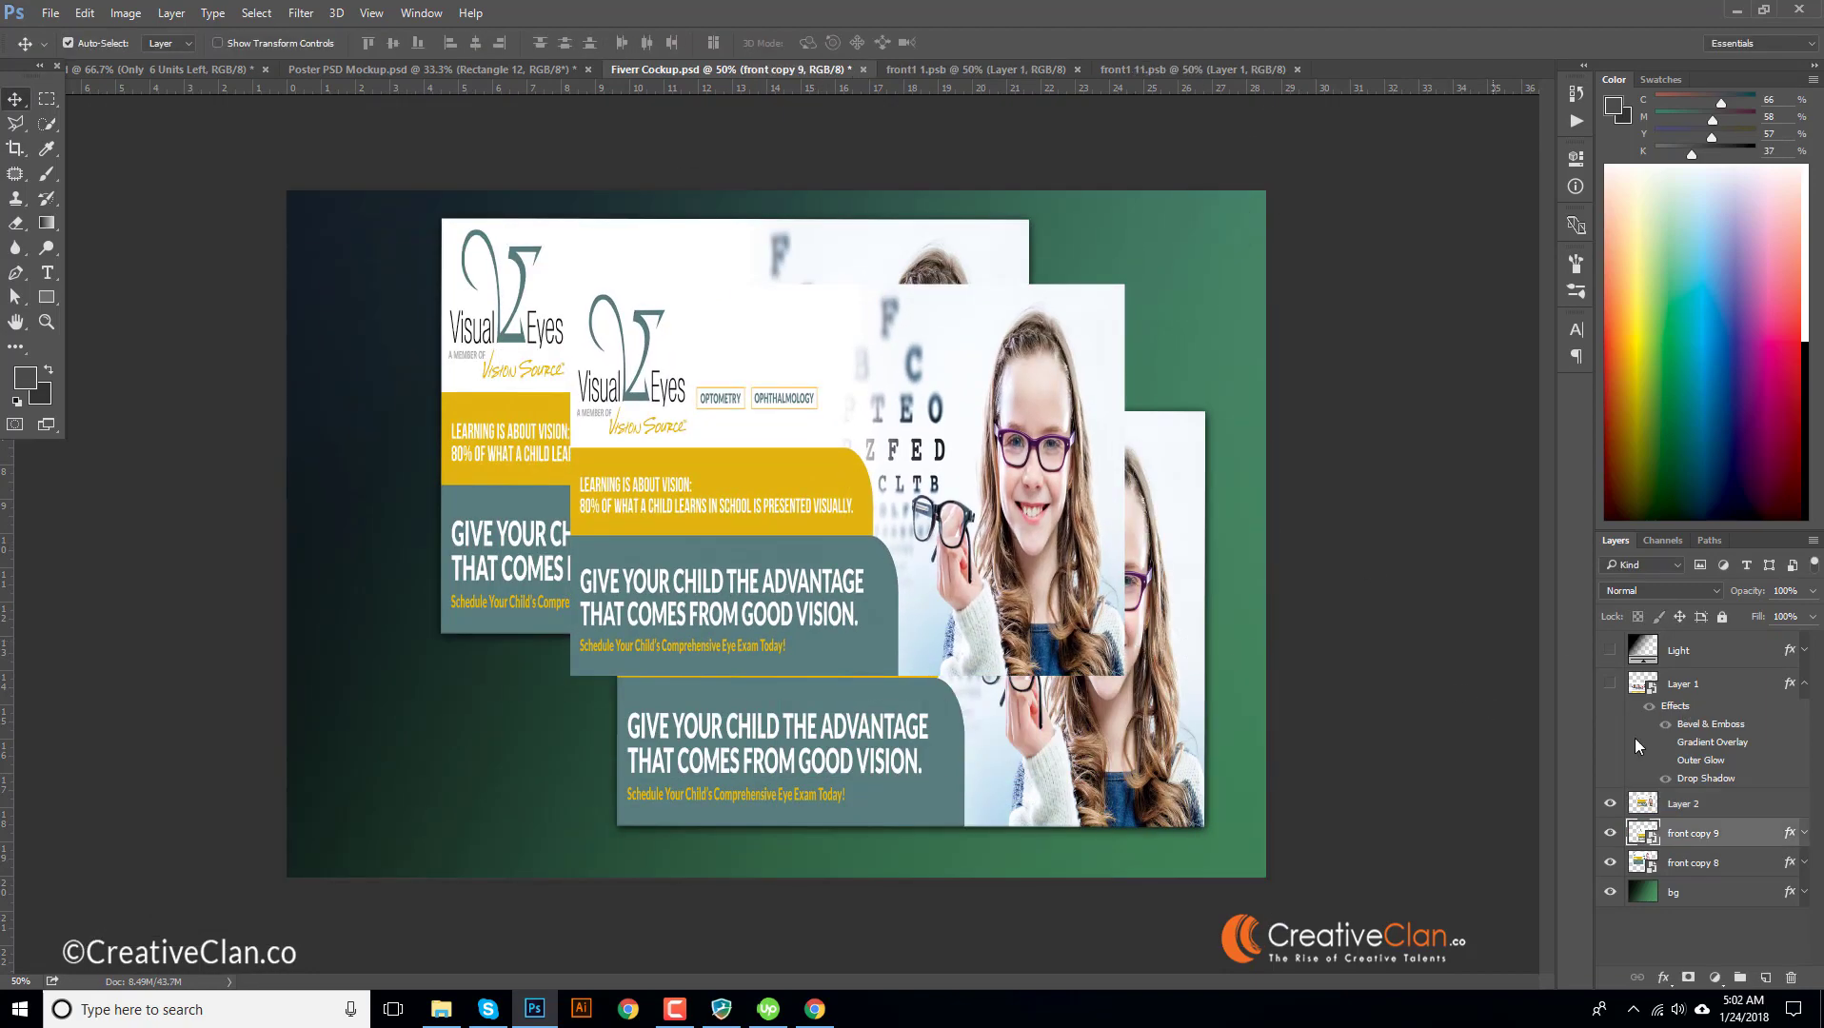
{"action": "right_click", "coordinate": [1738, 837]}
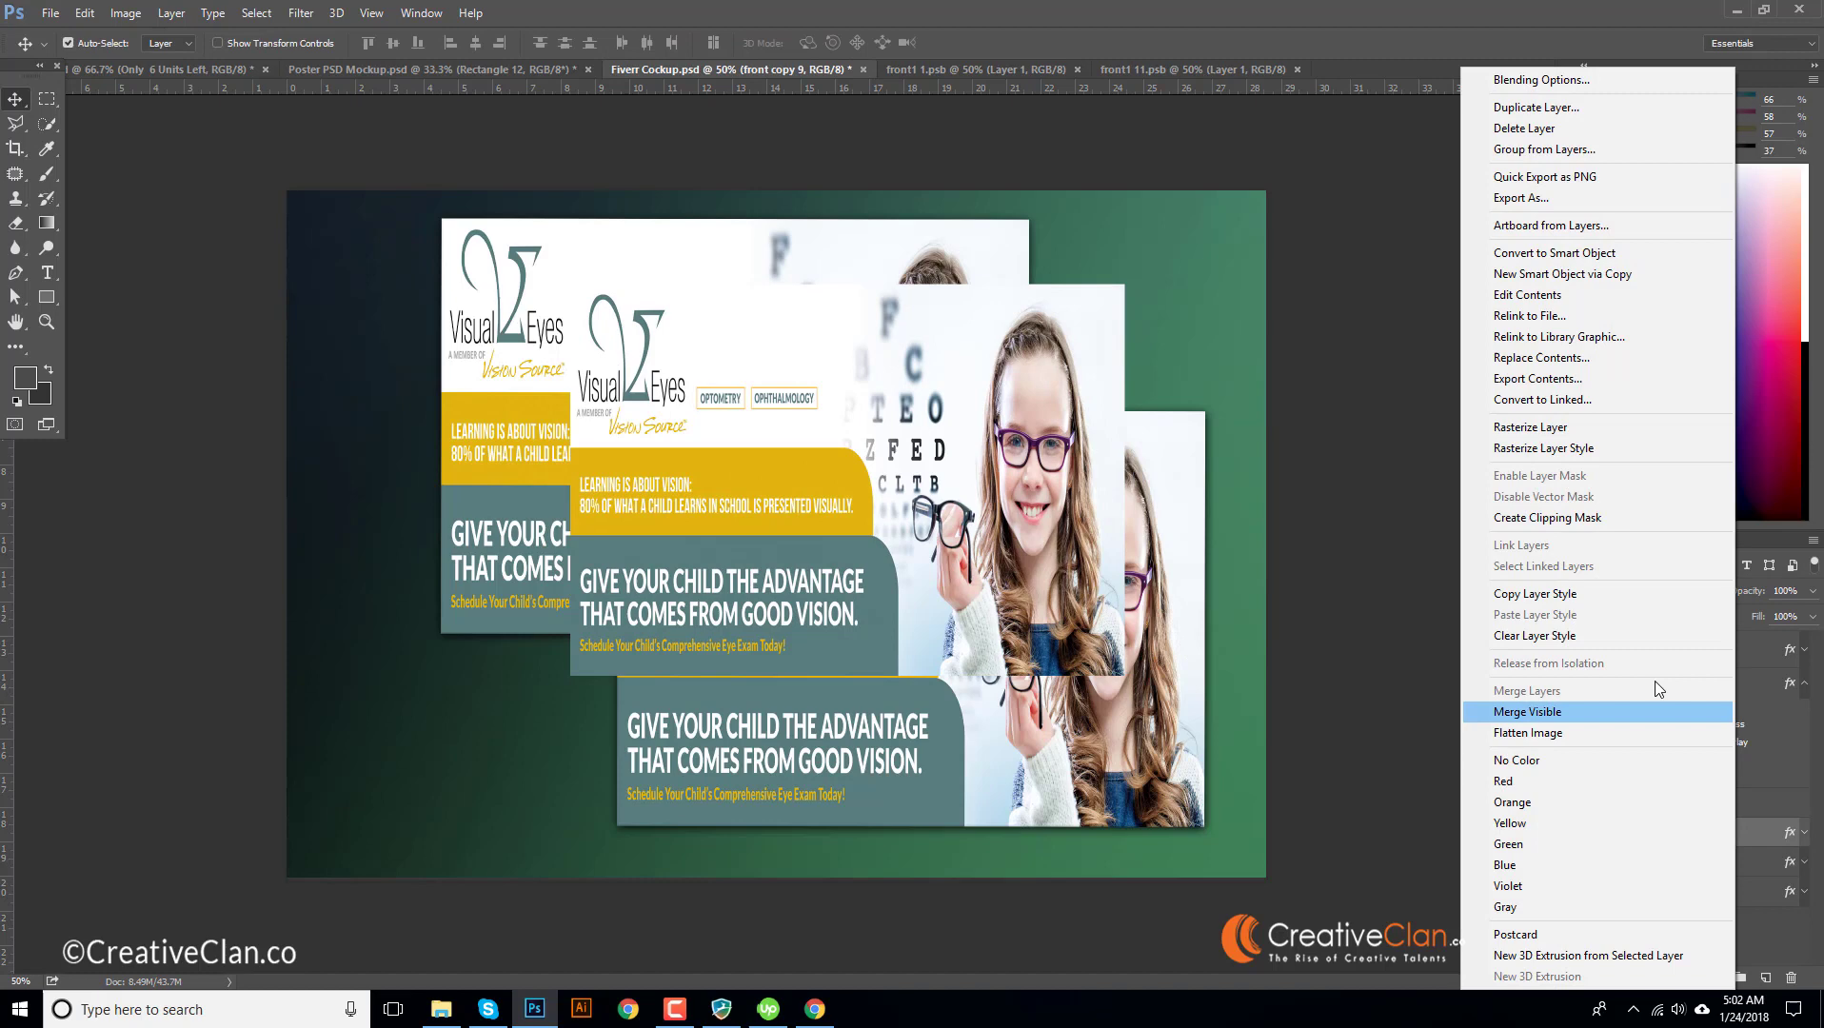
{"action": "left_click", "coordinate": [1577, 595]}
{"action": "left_click", "coordinate": [1690, 804]}
{"action": "right_click", "coordinate": [1738, 814]}
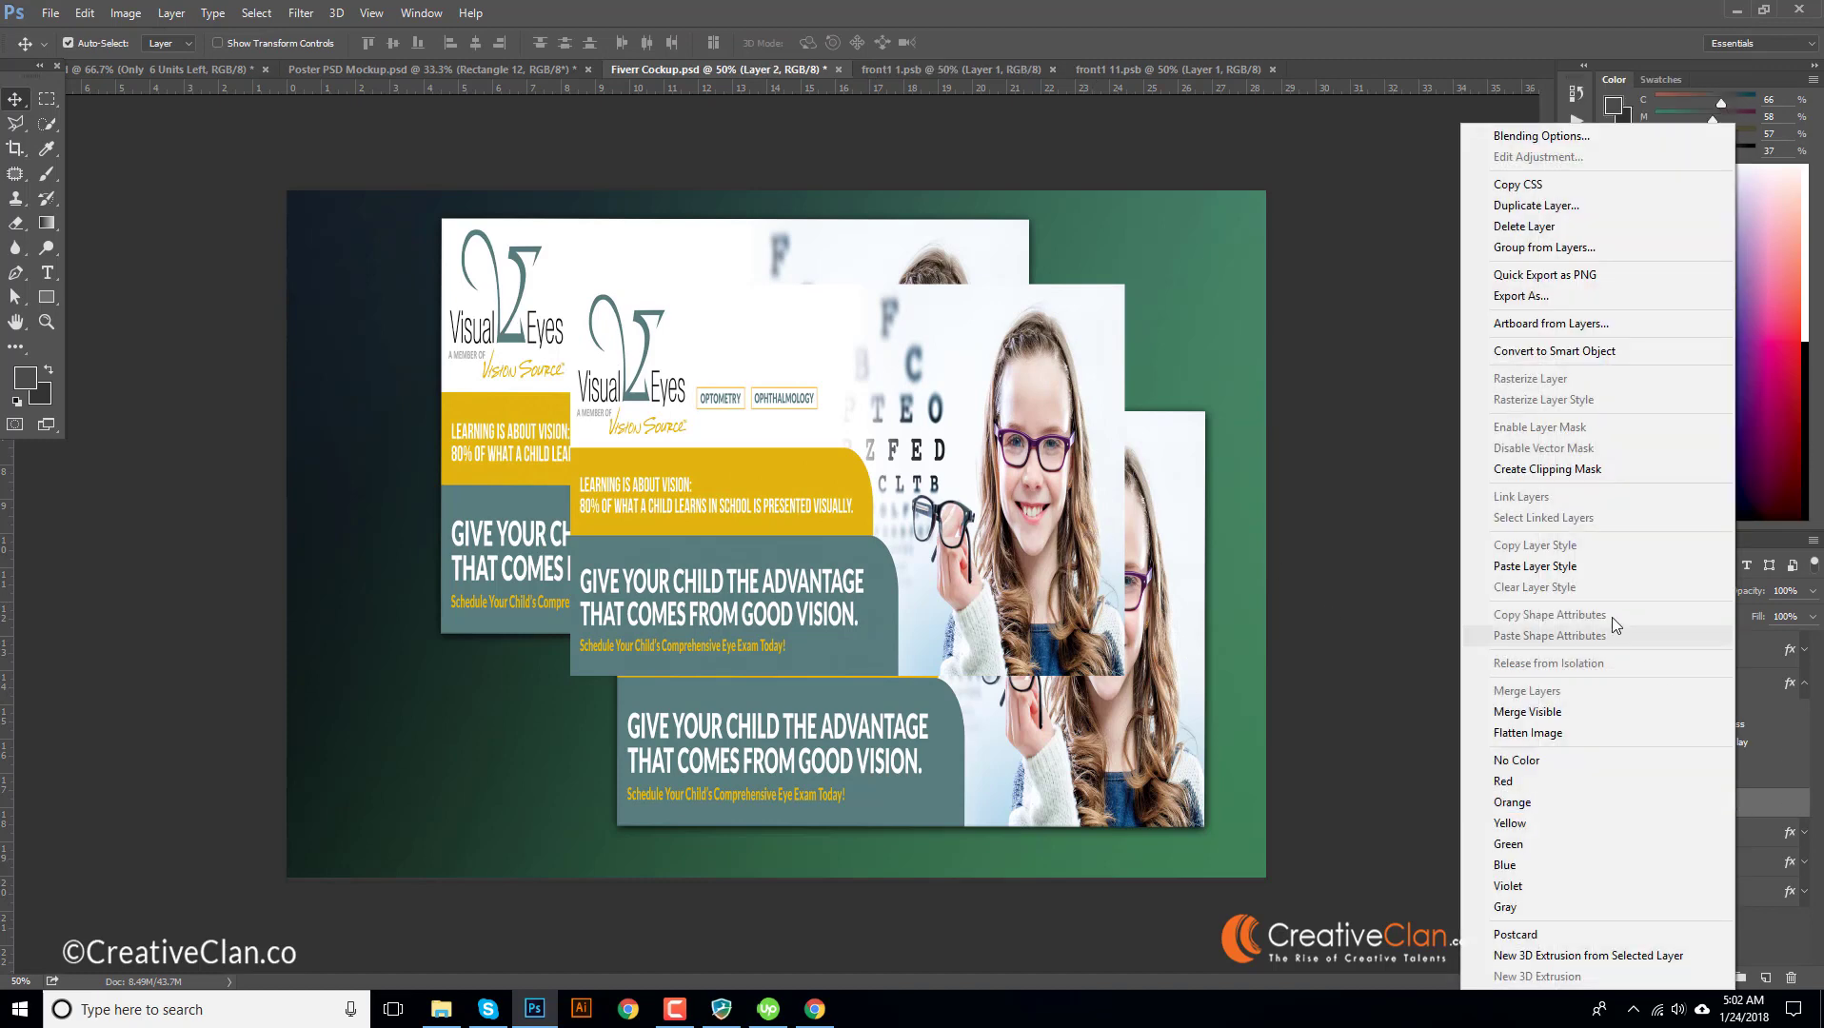
{"action": "left_click", "coordinate": [1571, 572]}
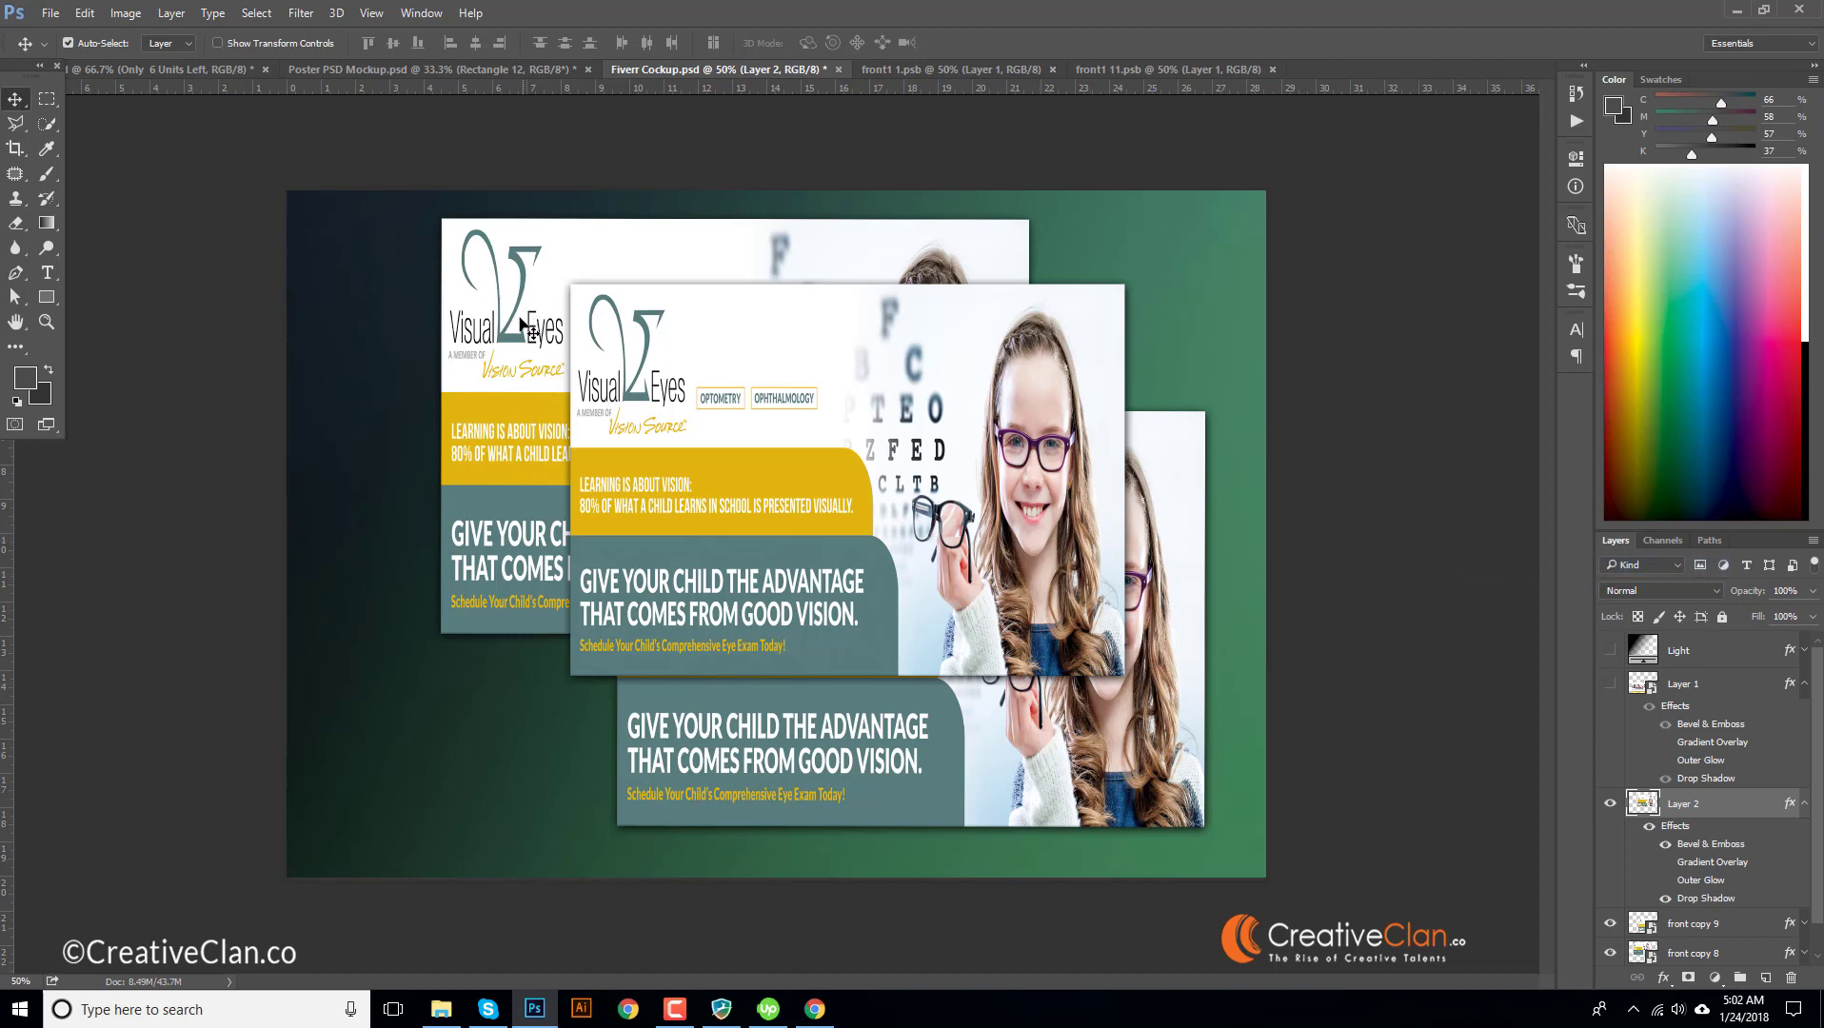
- Delete the old back-left card, move the new banner up-left, and convert it to a smart object
{"action": "left_click", "coordinate": [526, 324]}
{"action": "key", "text": "Delete"}
{"action": "left_click_drag", "start_coordinate": [814, 419], "coordinate": [575, 373]}
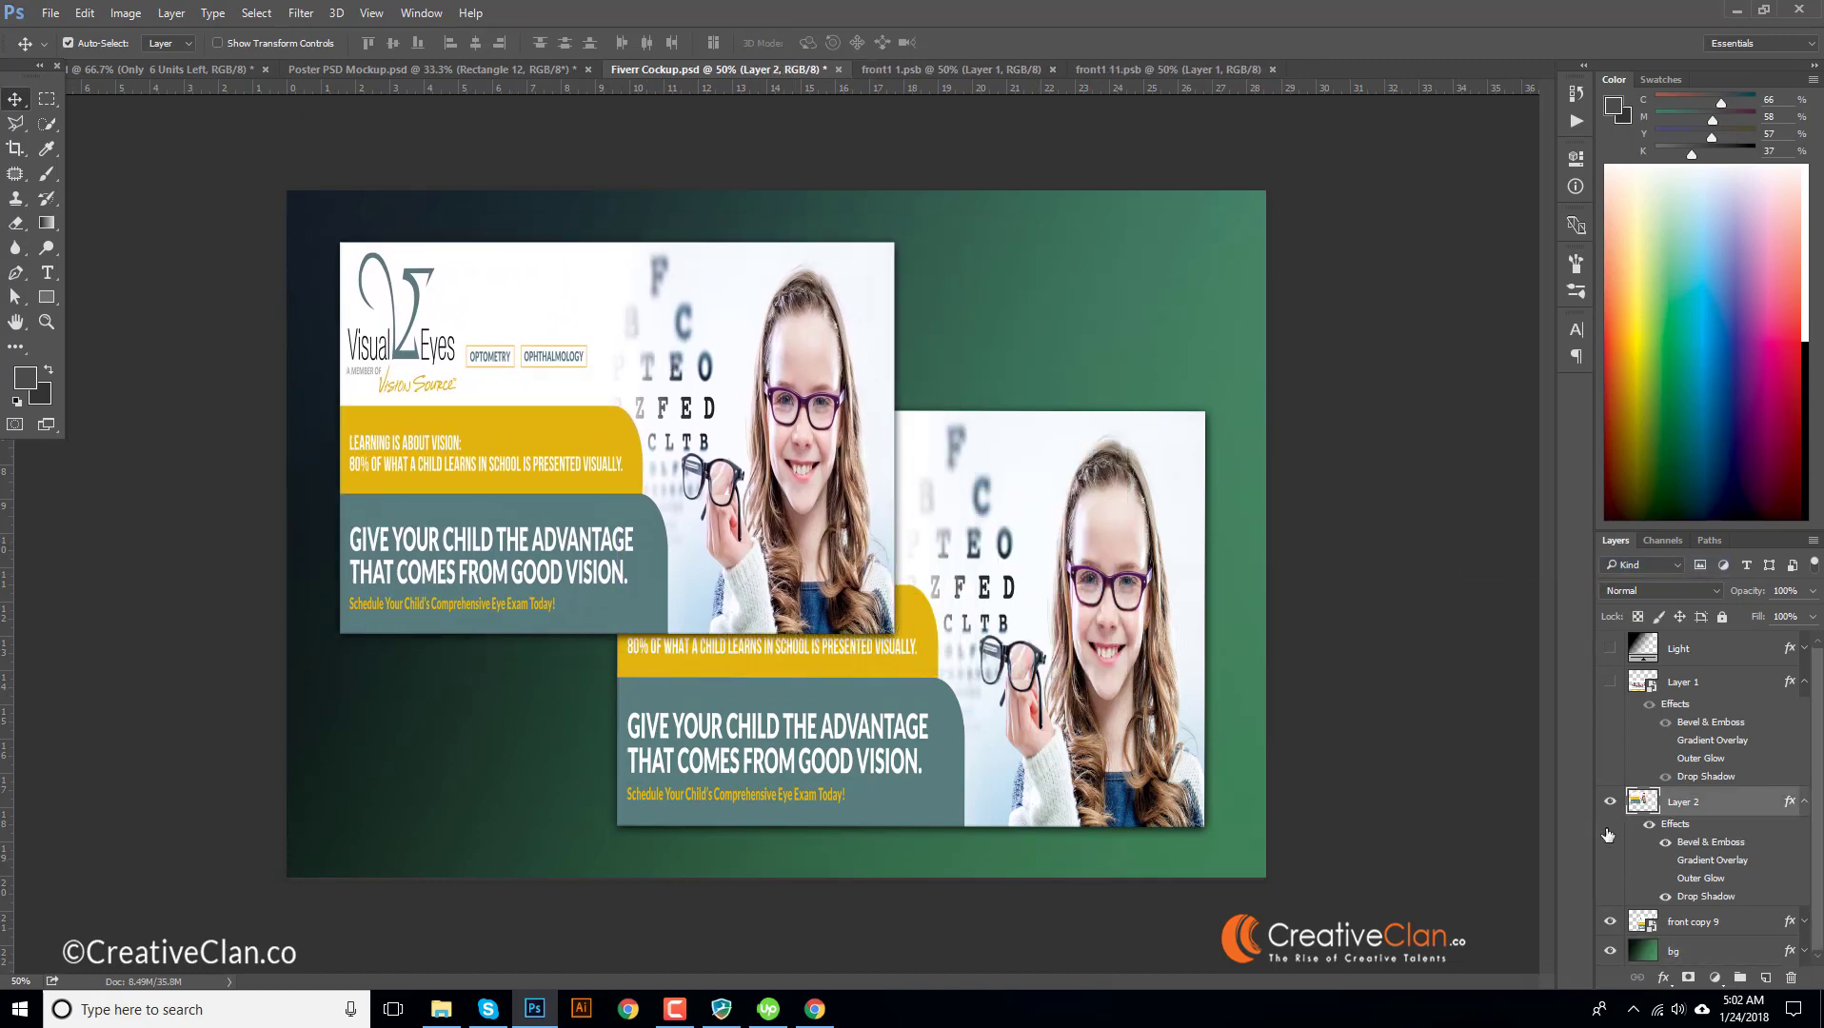
{"action": "right_click", "coordinate": [1701, 805]}
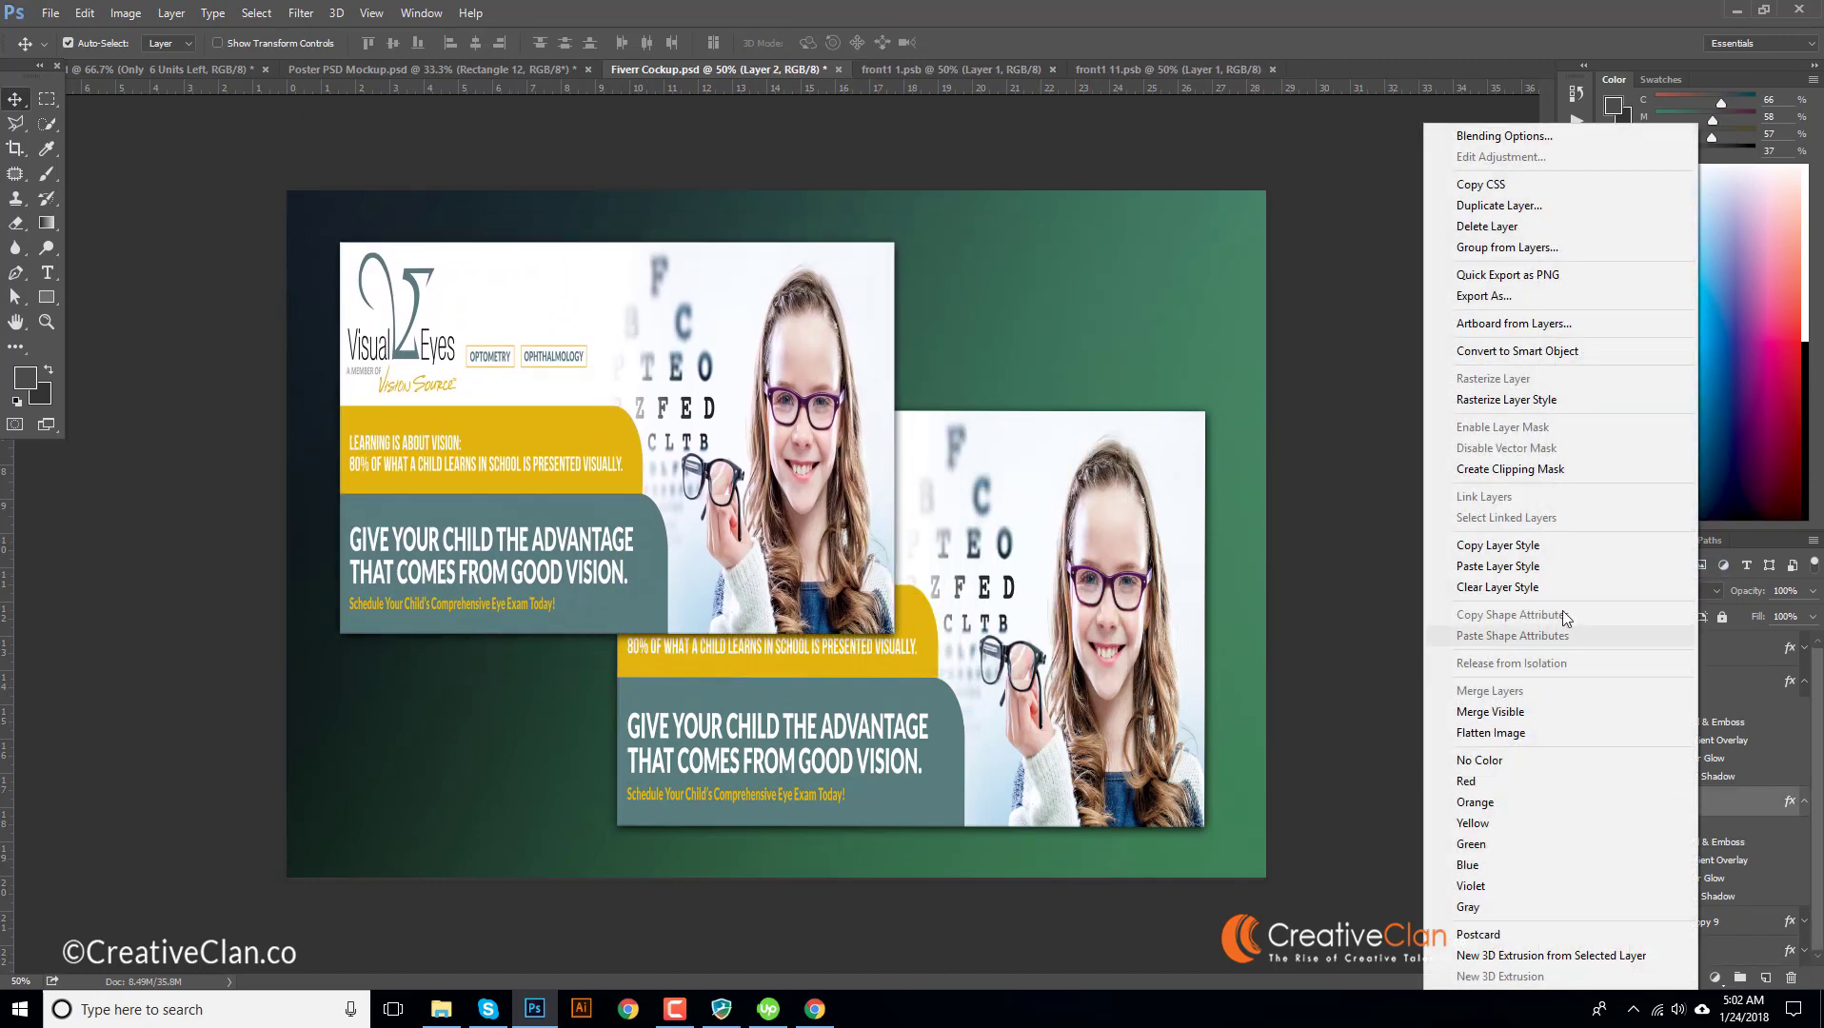
{"action": "left_click", "coordinate": [1526, 352]}
{"action": "double_click", "coordinate": [1636, 807]}
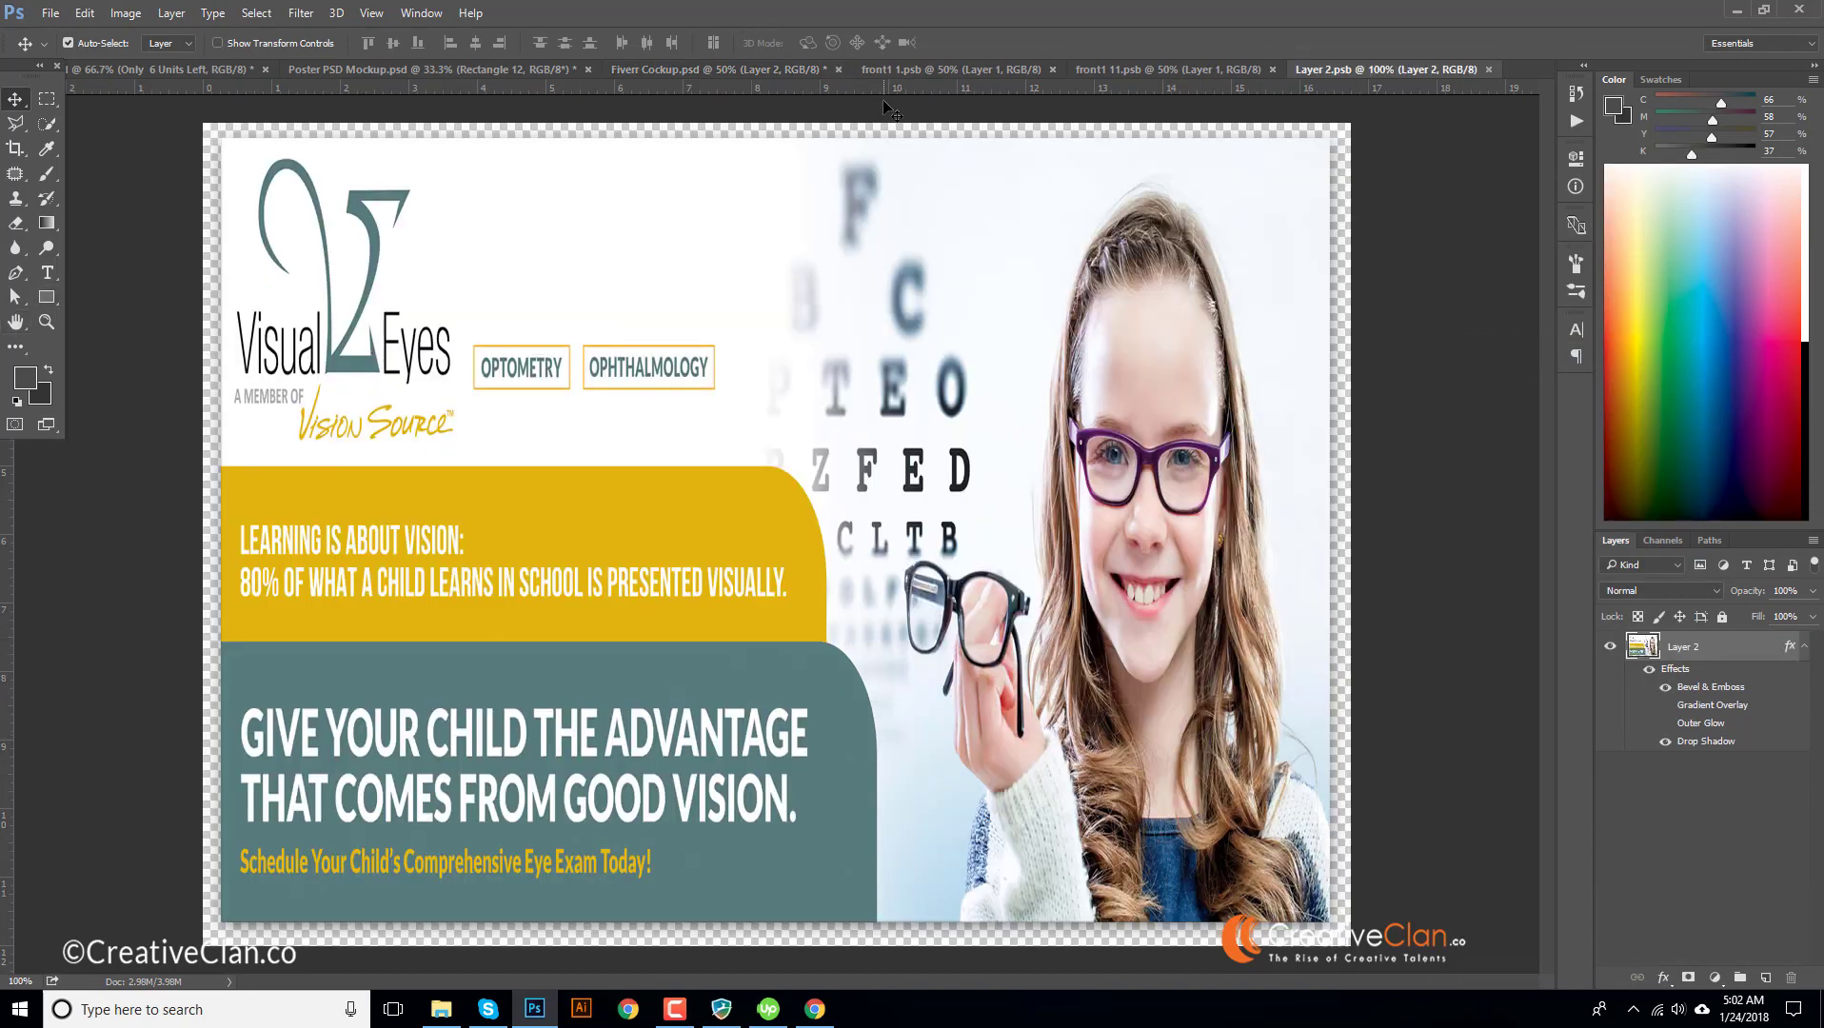
{"action": "left_click", "coordinate": [833, 77]}
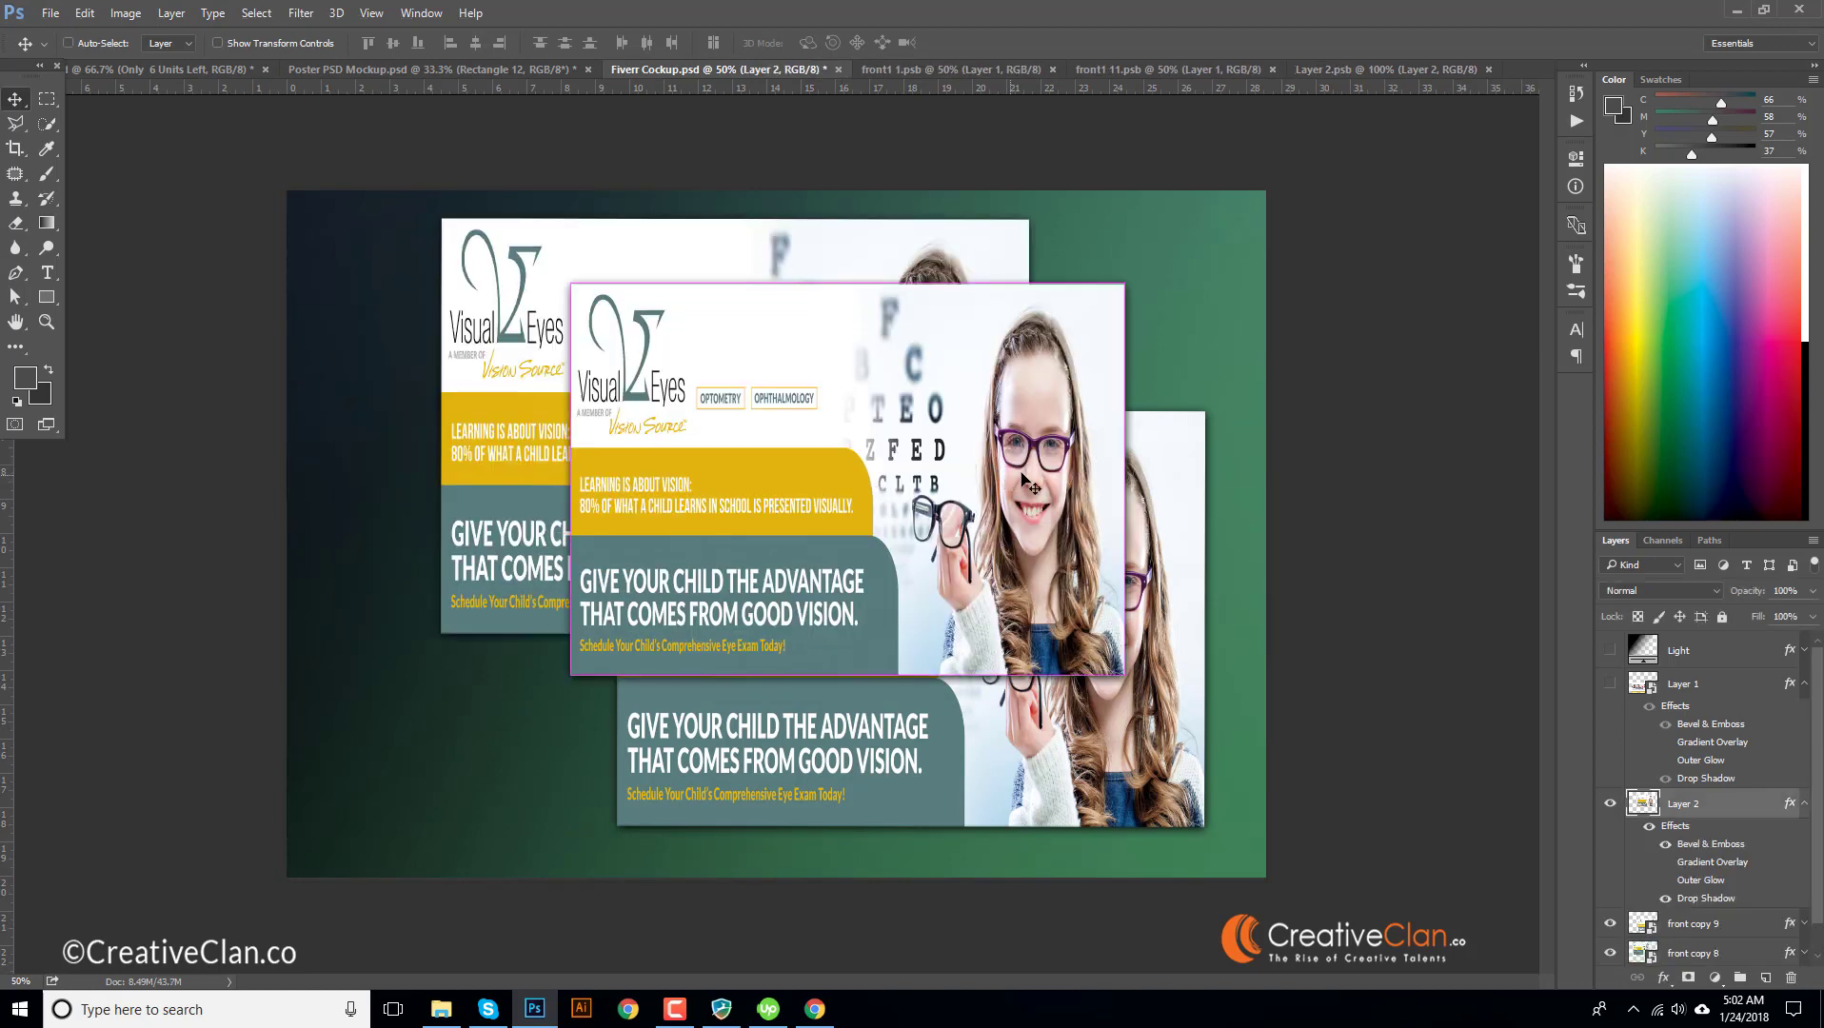
- Convert Layer 4 to a smart object and paste the copied card style onto it
{"action": "right_click", "coordinate": [1697, 807]}
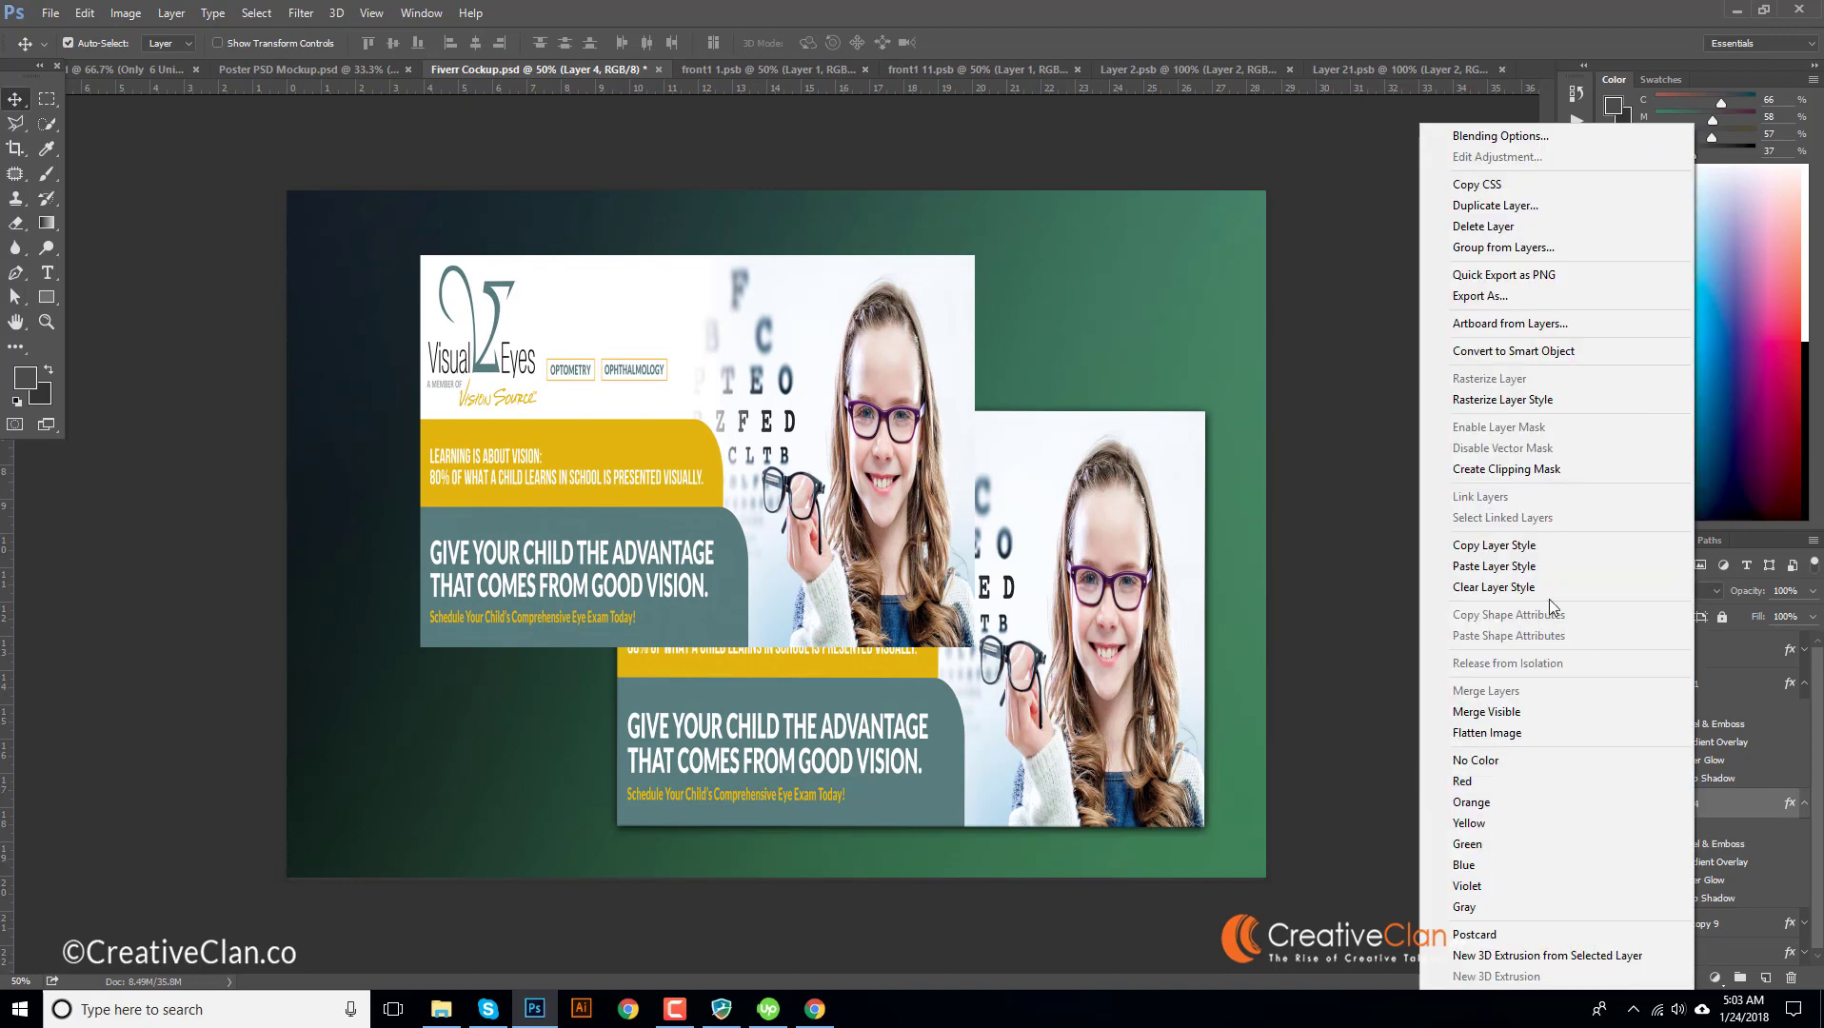
{"action": "left_click", "coordinate": [1528, 352]}
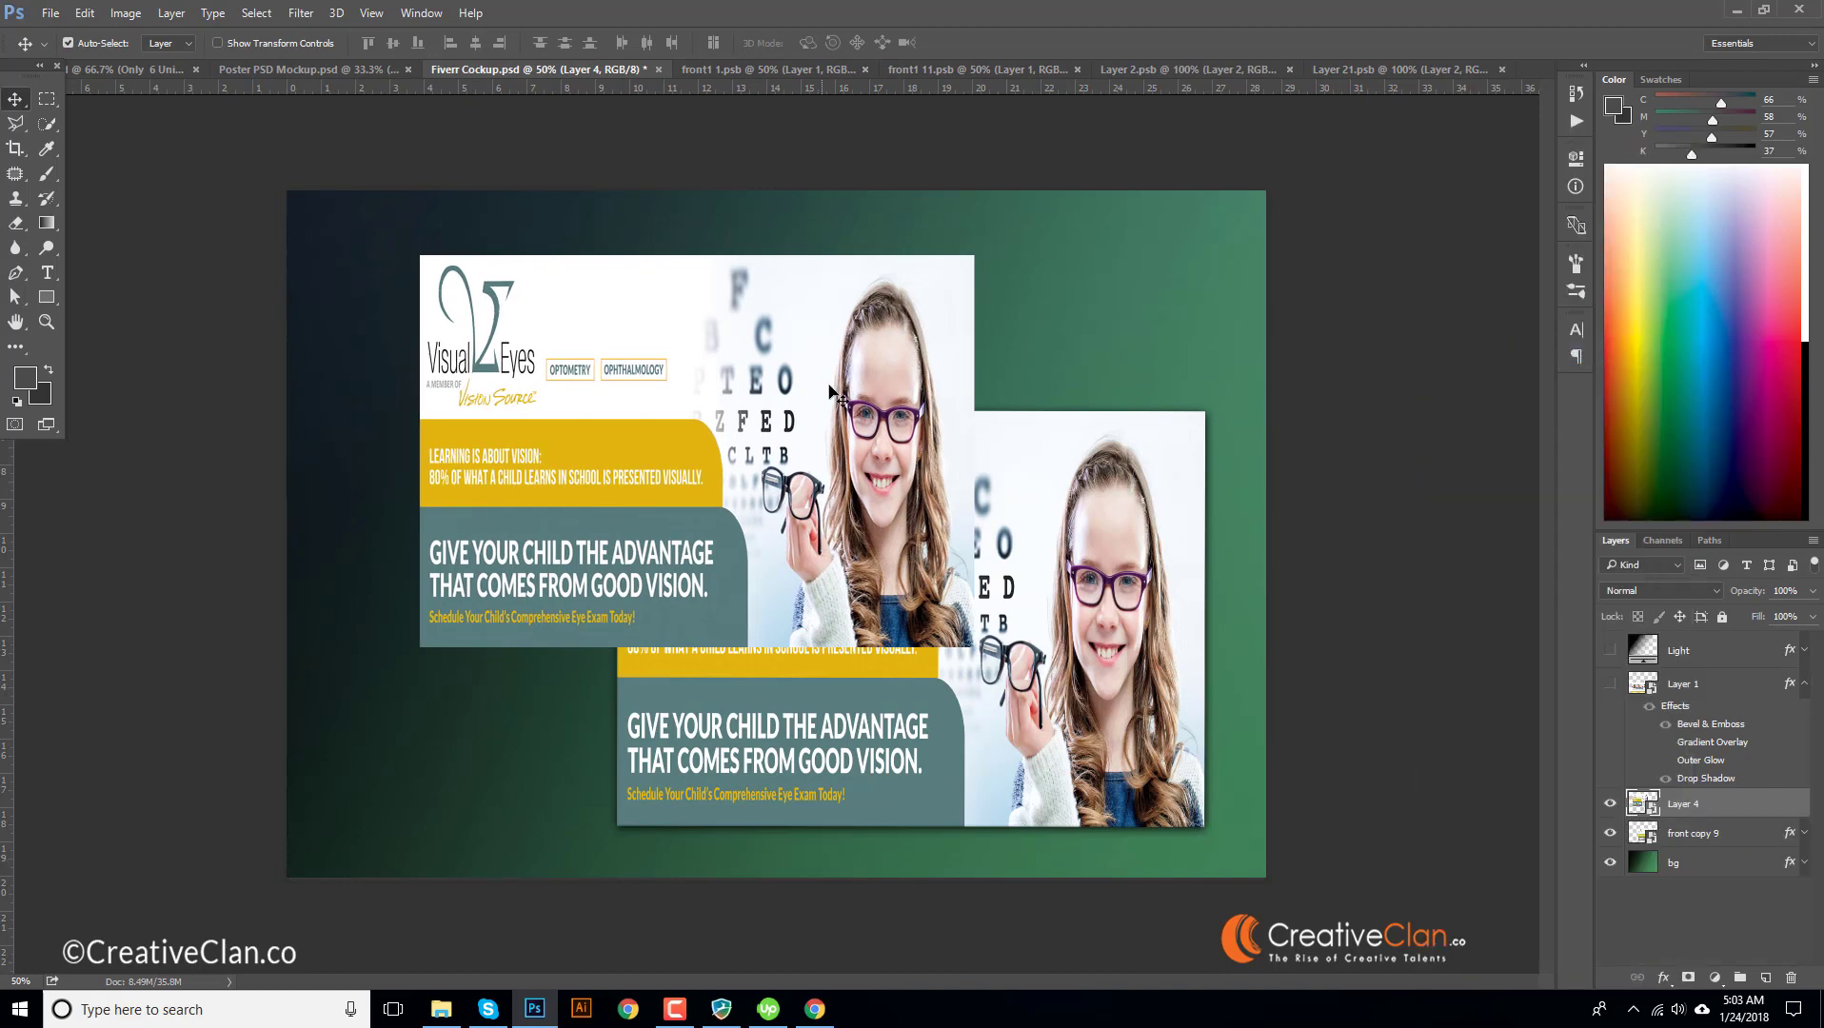
{"action": "double_click", "coordinate": [1639, 805]}
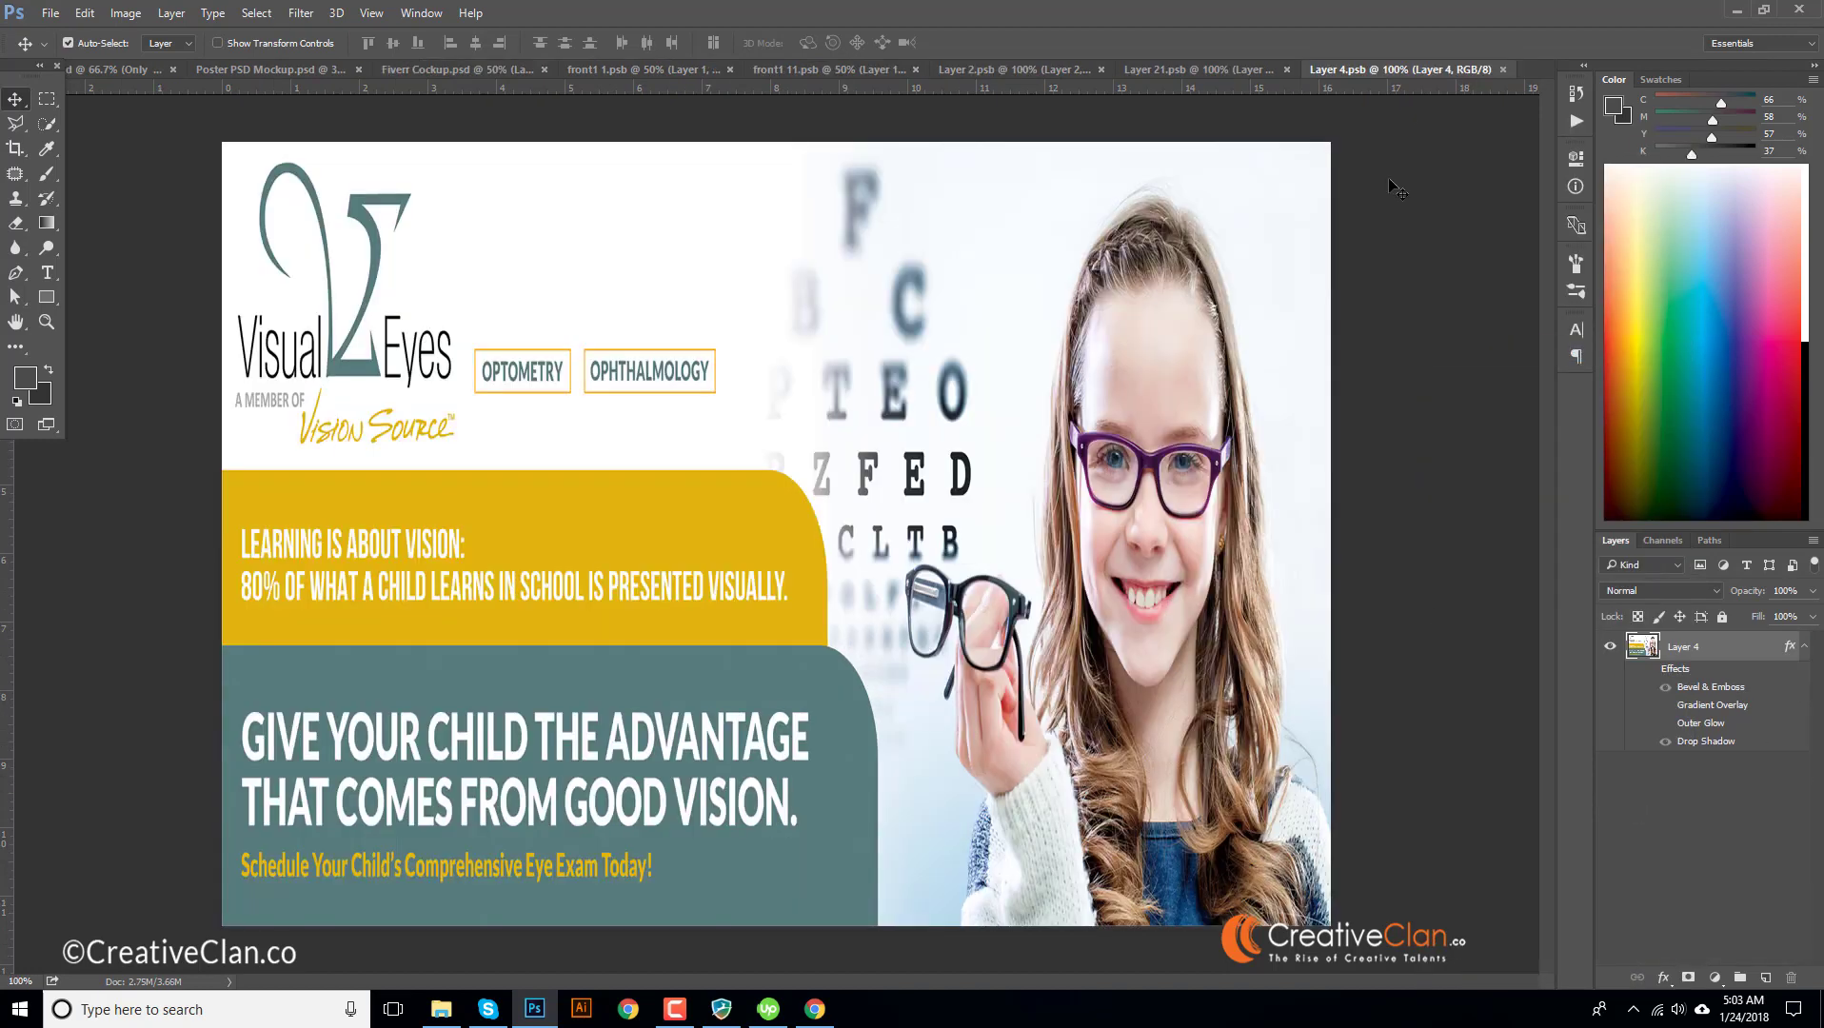
{"action": "left_click", "coordinate": [1502, 70]}
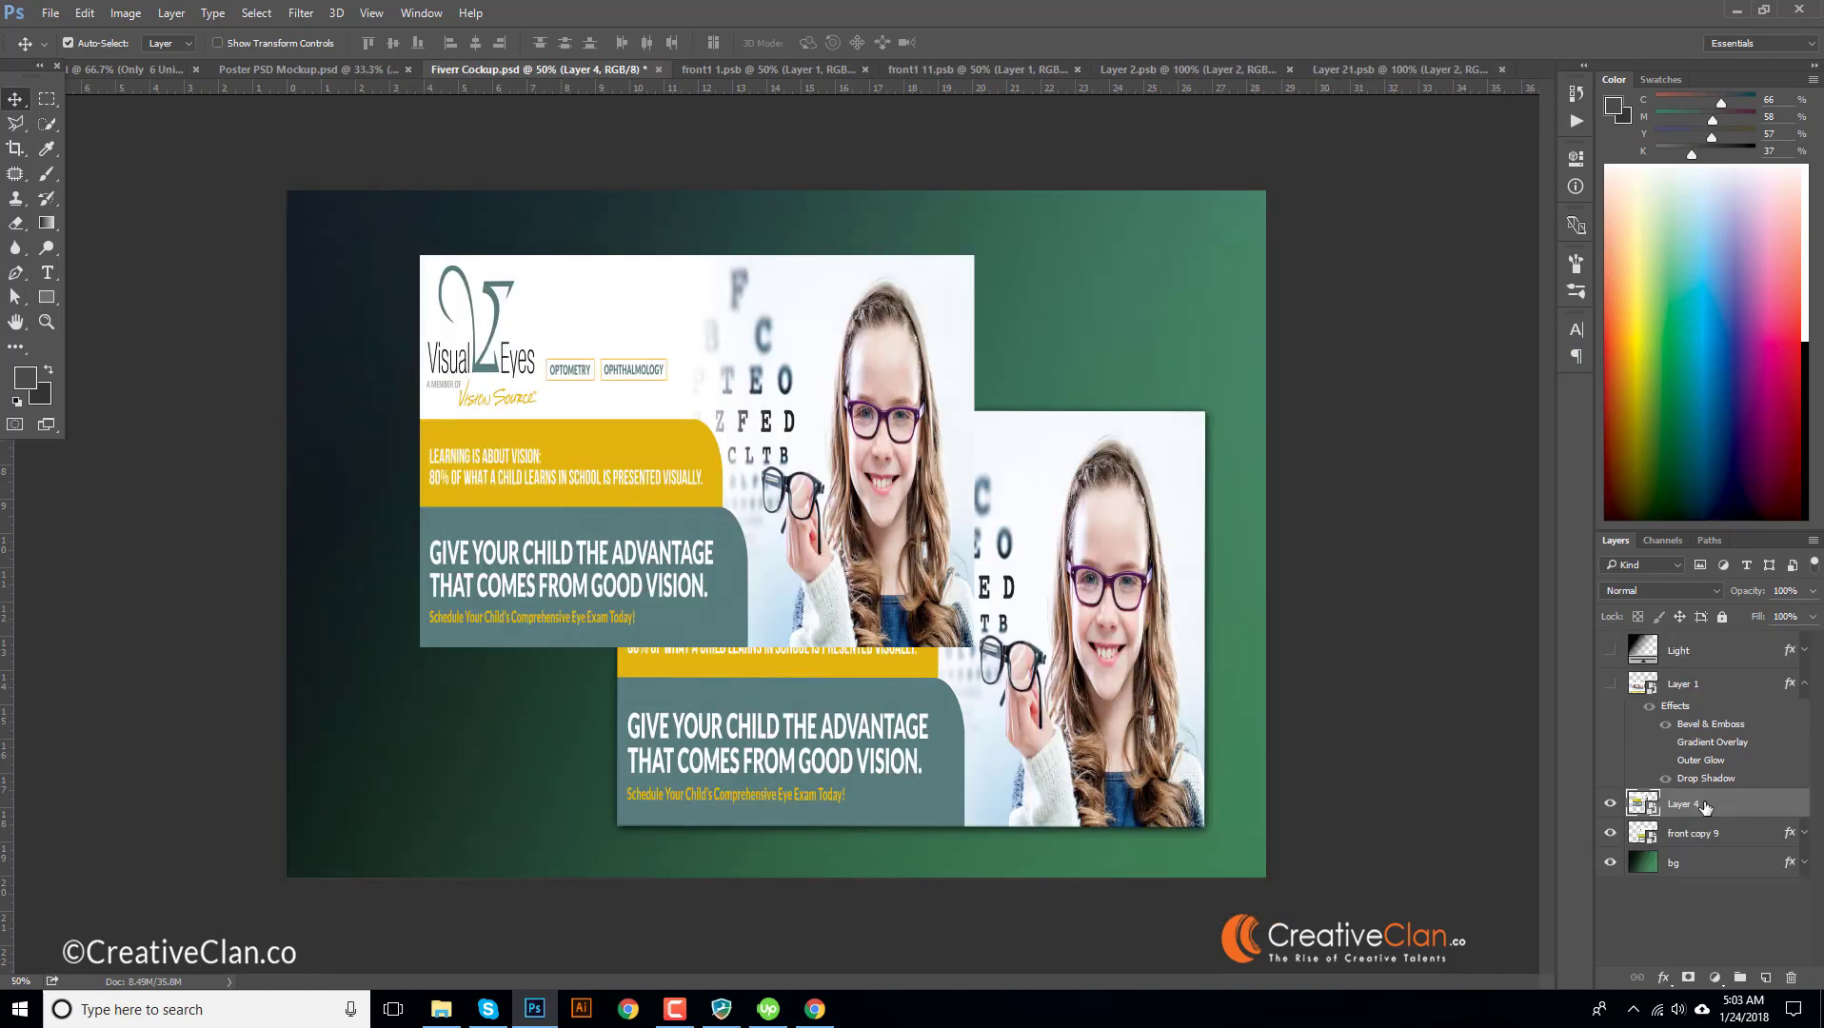
{"action": "right_click", "coordinate": [1715, 805]}
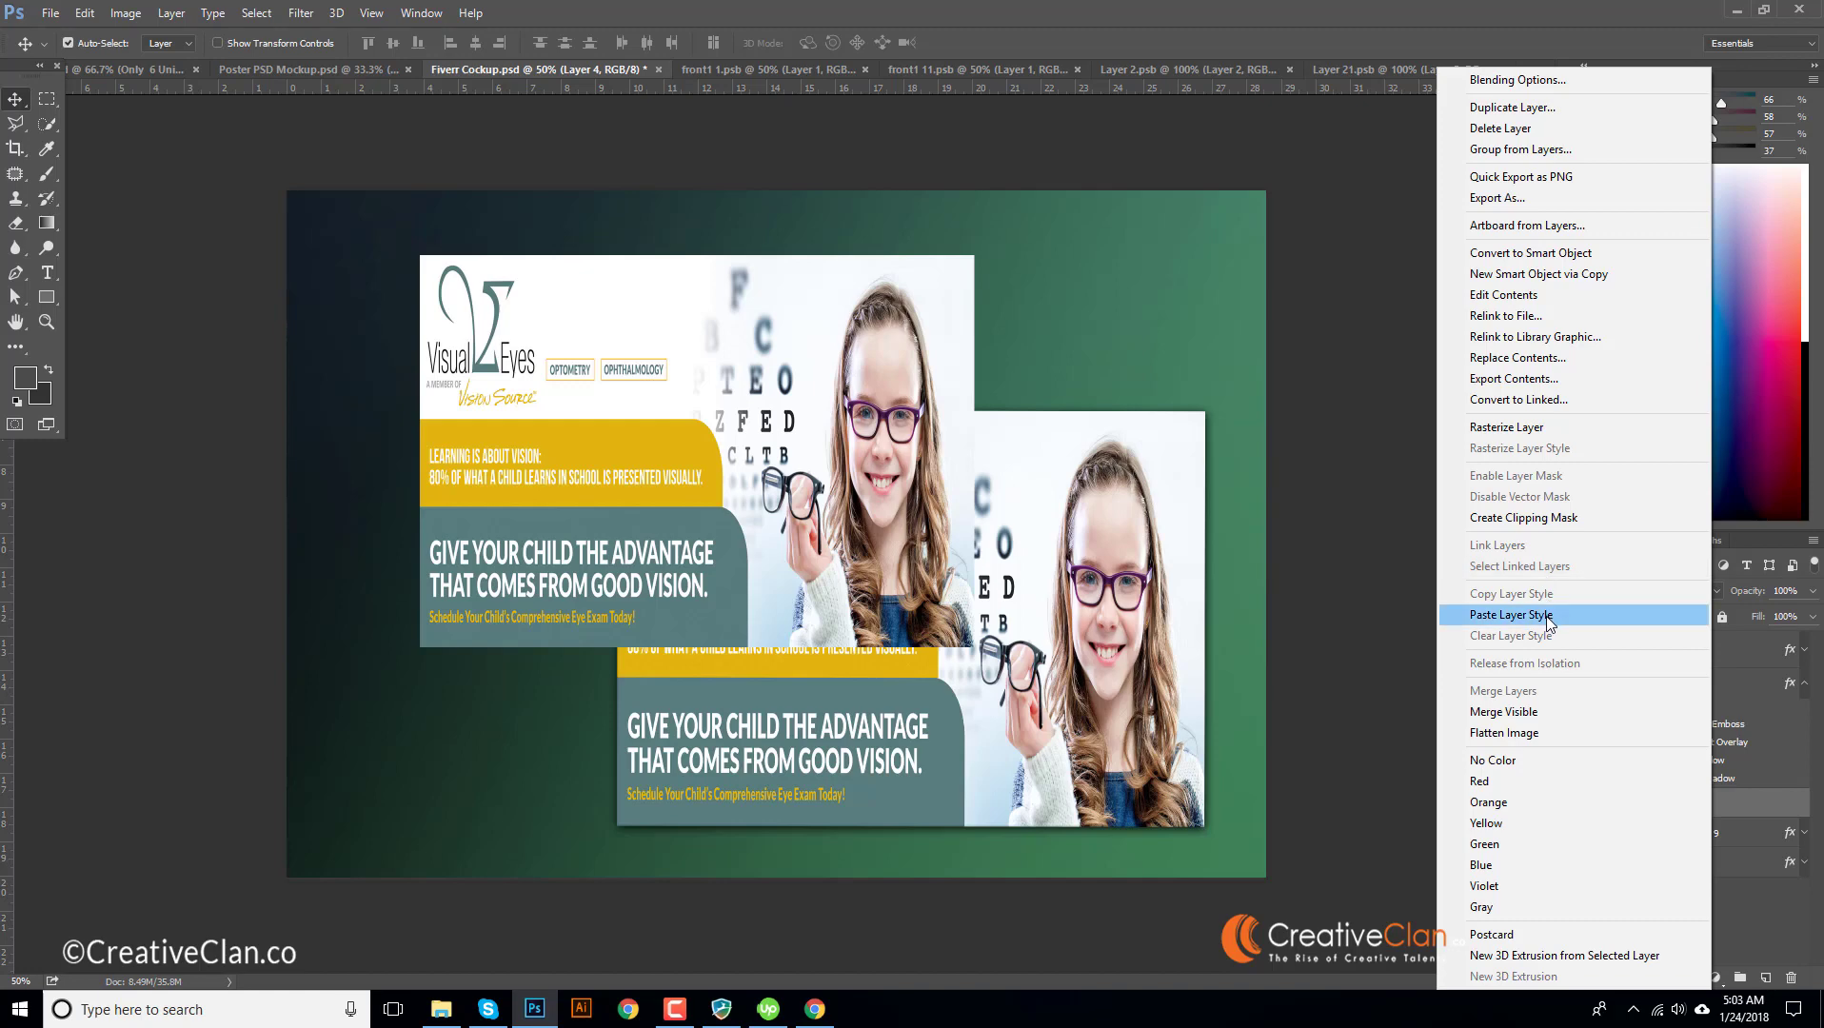
{"action": "left_click", "coordinate": [1514, 614]}
- Shift both the front and back cards up and left, then open Layer 4's contents
{"action": "left_click_drag", "start_coordinate": [964, 517], "coordinate": [911, 476]}
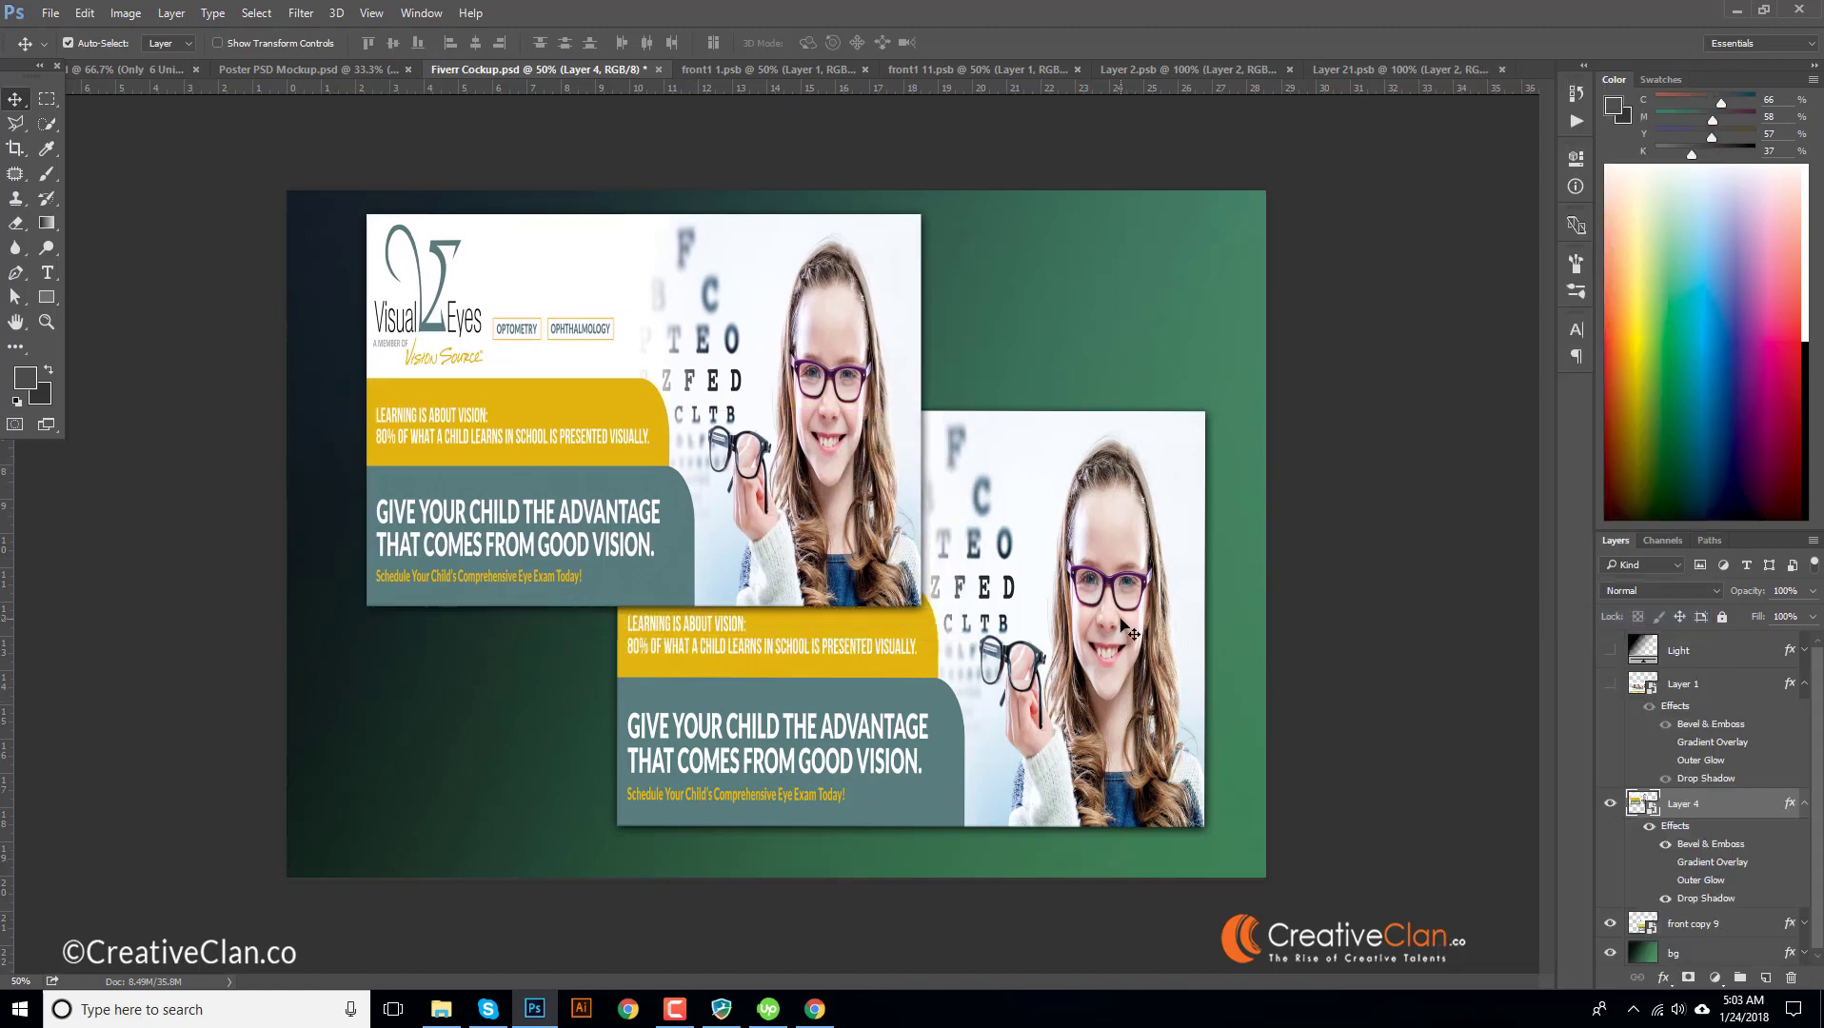
{"action": "left_click_drag", "start_coordinate": [1121, 626], "coordinate": [1105, 587]}
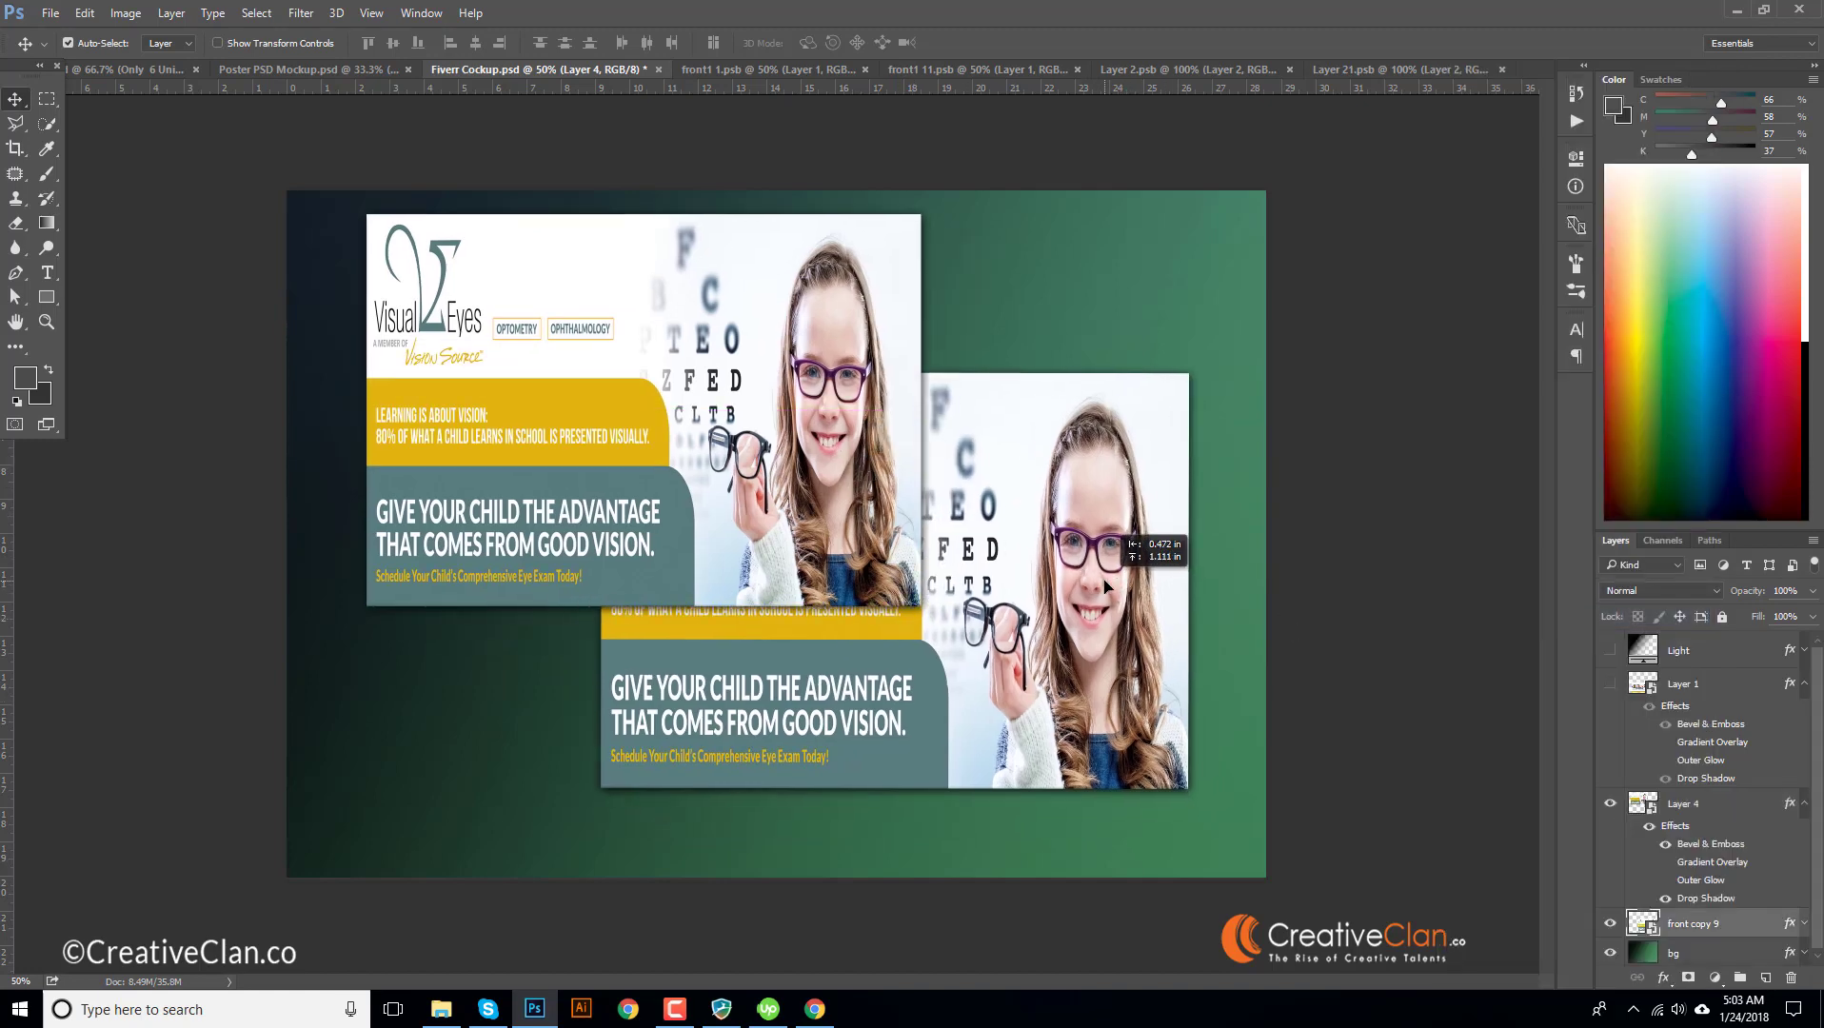
{"action": "double_click", "coordinate": [1641, 805]}
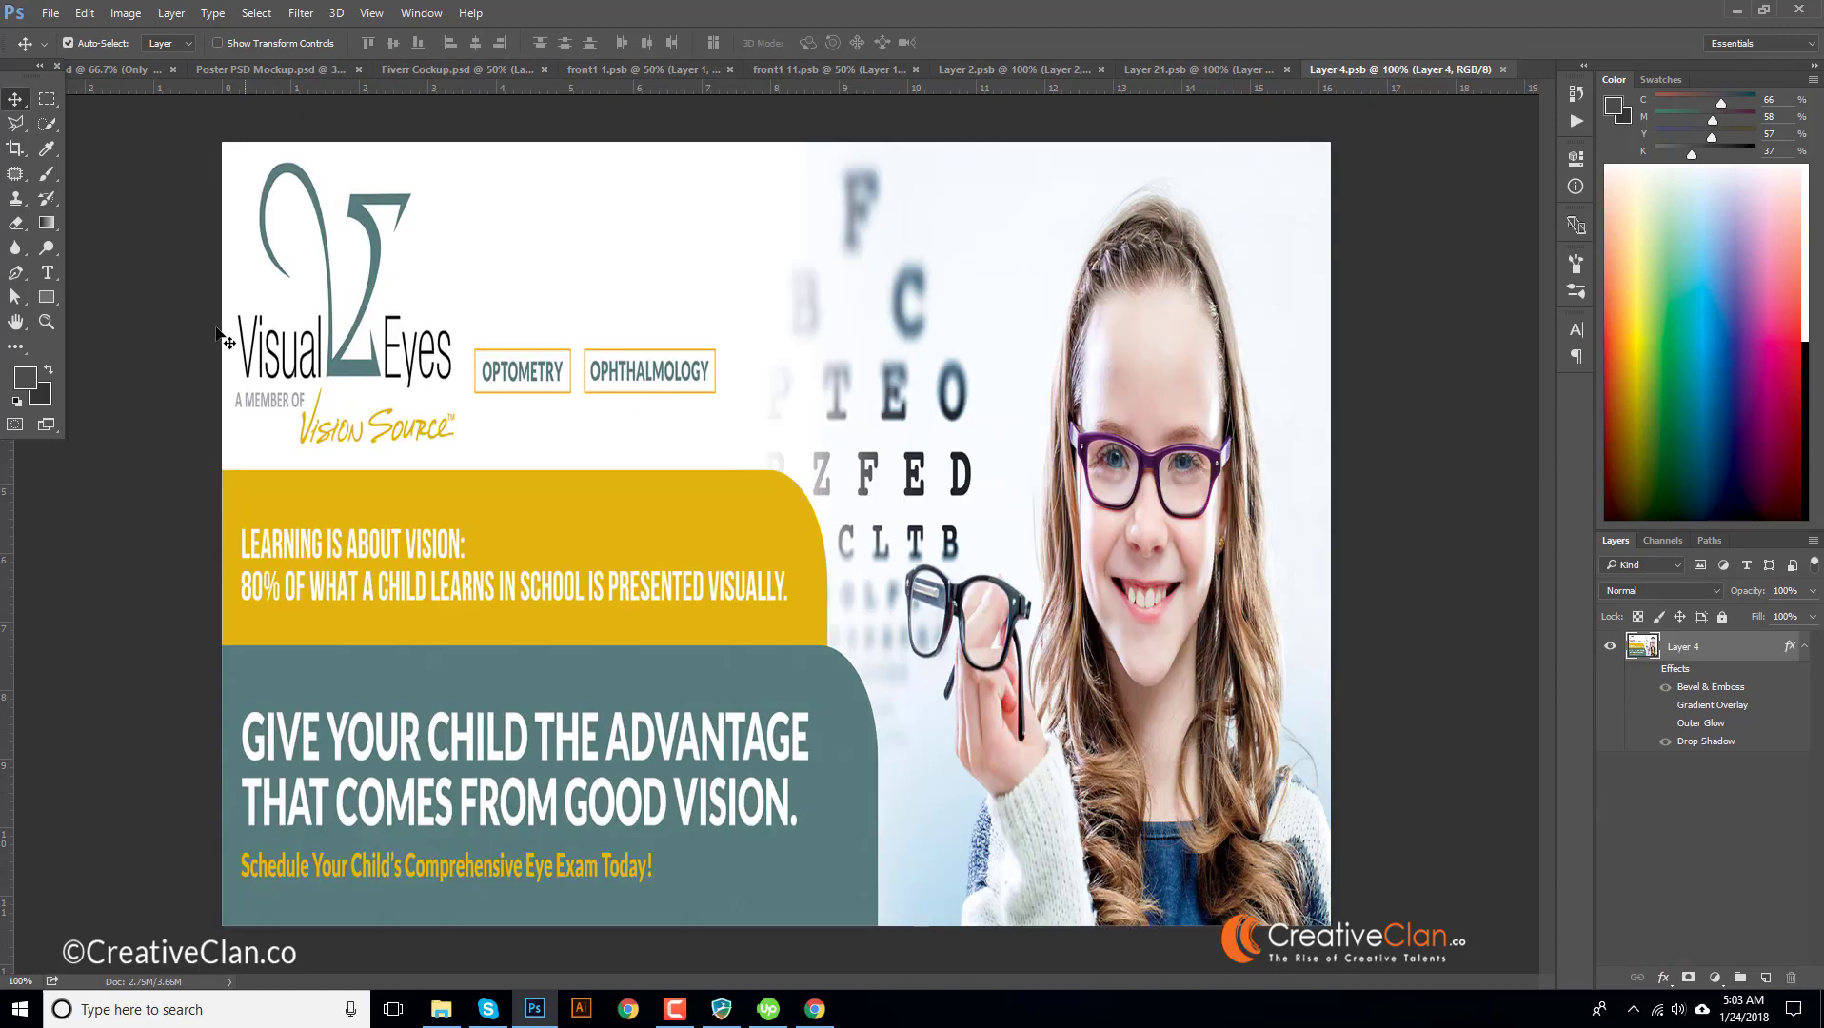
- Fill Layer 4.psb with a copper radial gradient and save it
{"action": "left_click", "coordinate": [47, 223]}
{"action": "left_click_drag", "start_coordinate": [619, 360], "coordinate": [1053, 707]}
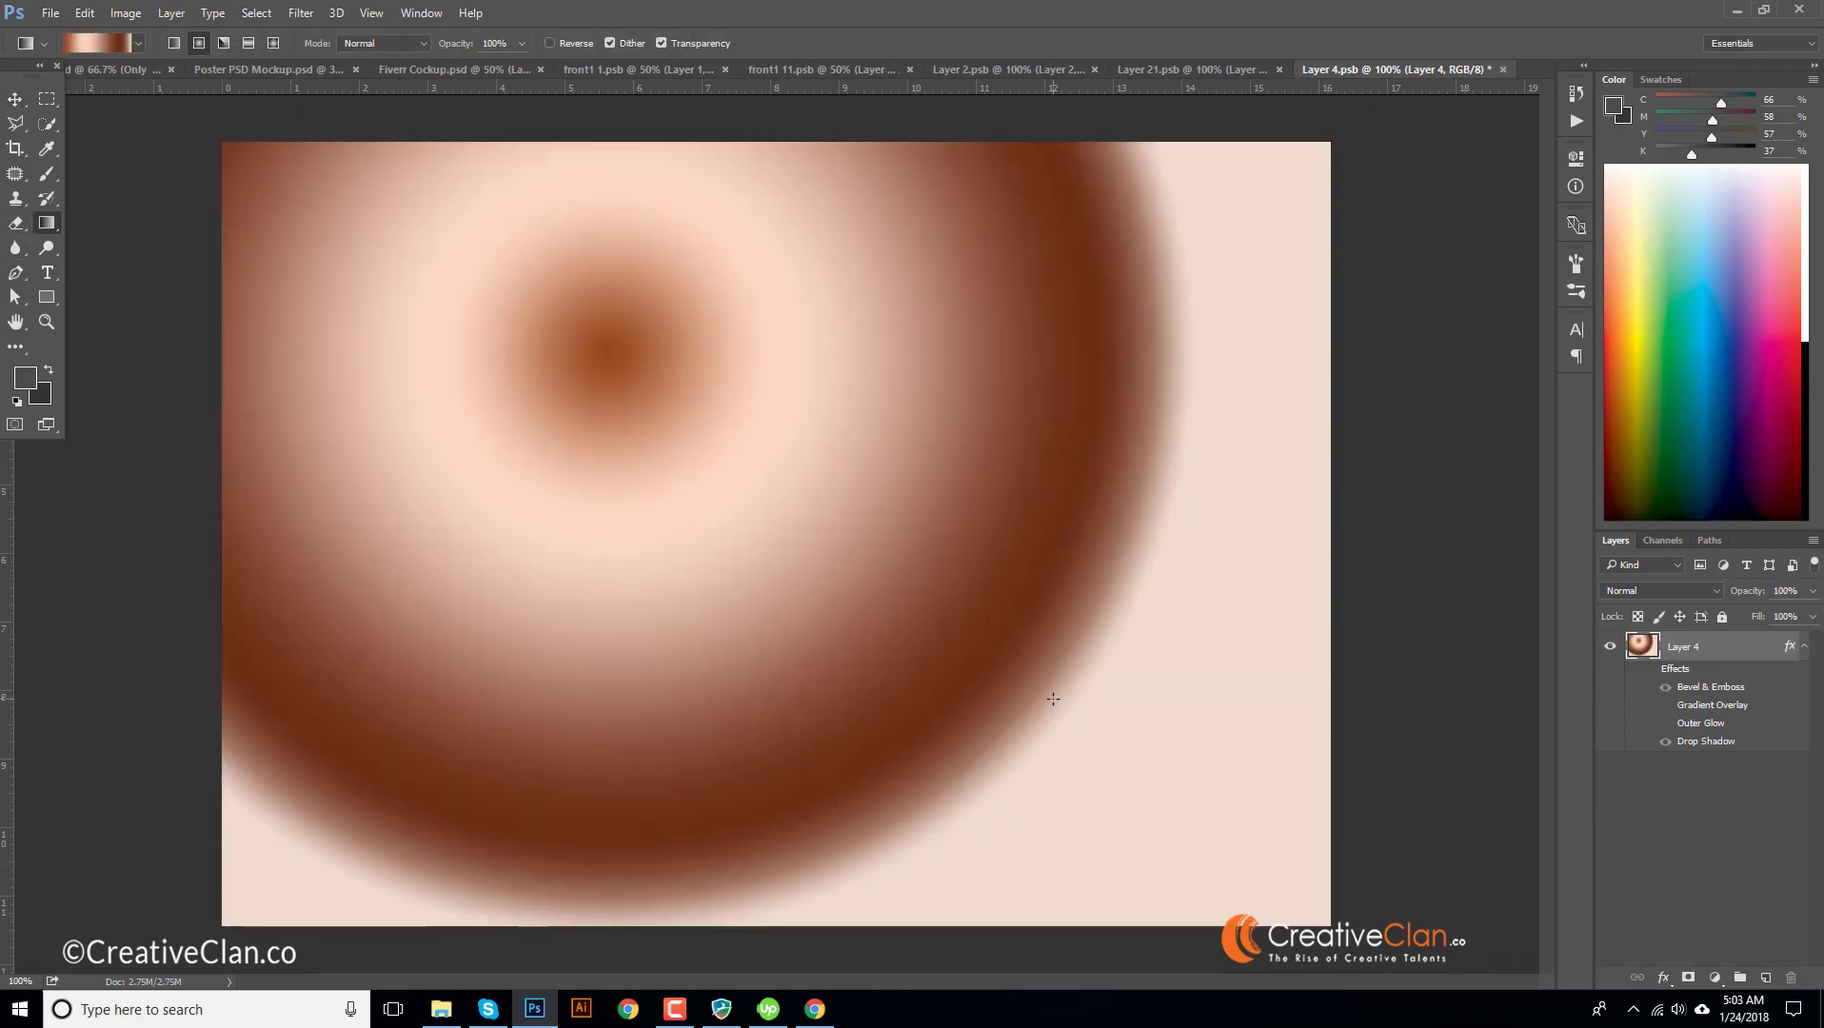
{"action": "key", "text": "ctrl+s"}
- Close the Layer 2, front1 11, front1 1, Layer 21 and Layer 4 documents without saving, then view the poster mockup
{"action": "left_click", "coordinate": [479, 70]}
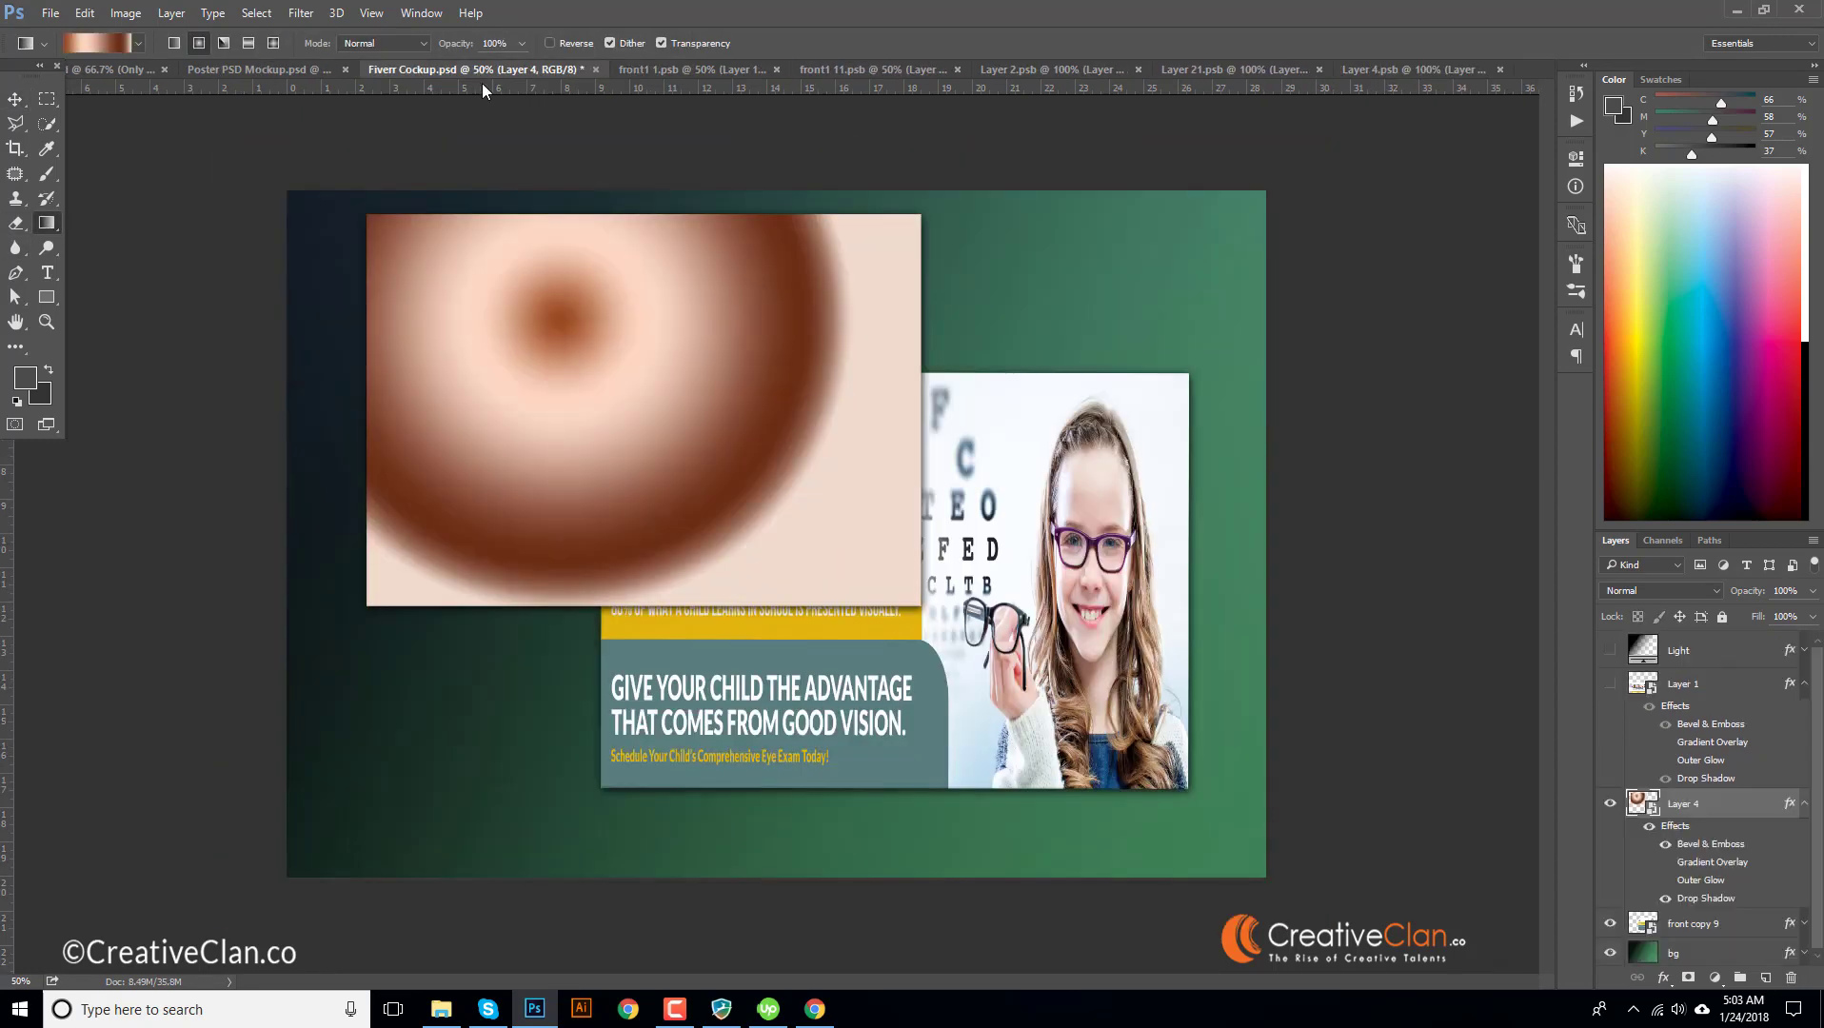
{"action": "left_click", "coordinate": [1138, 70]}
{"action": "left_click", "coordinate": [914, 382]}
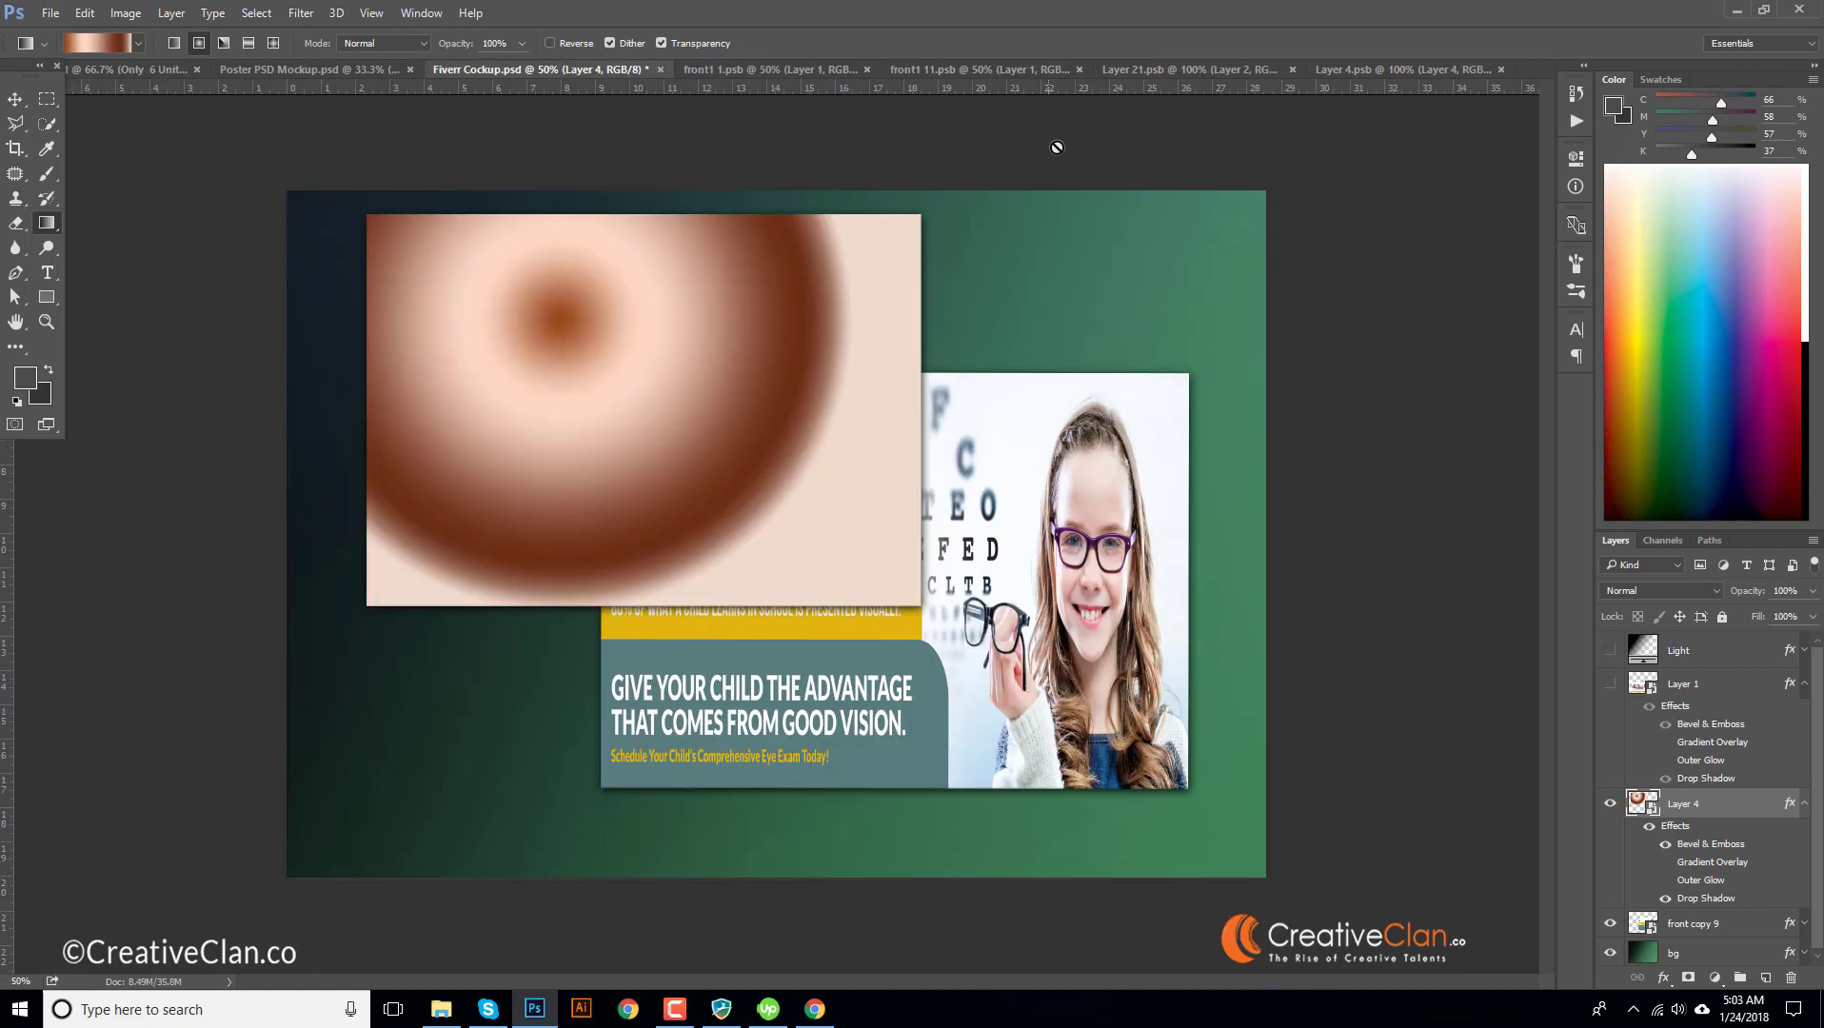
{"action": "left_click", "coordinate": [1081, 68]}
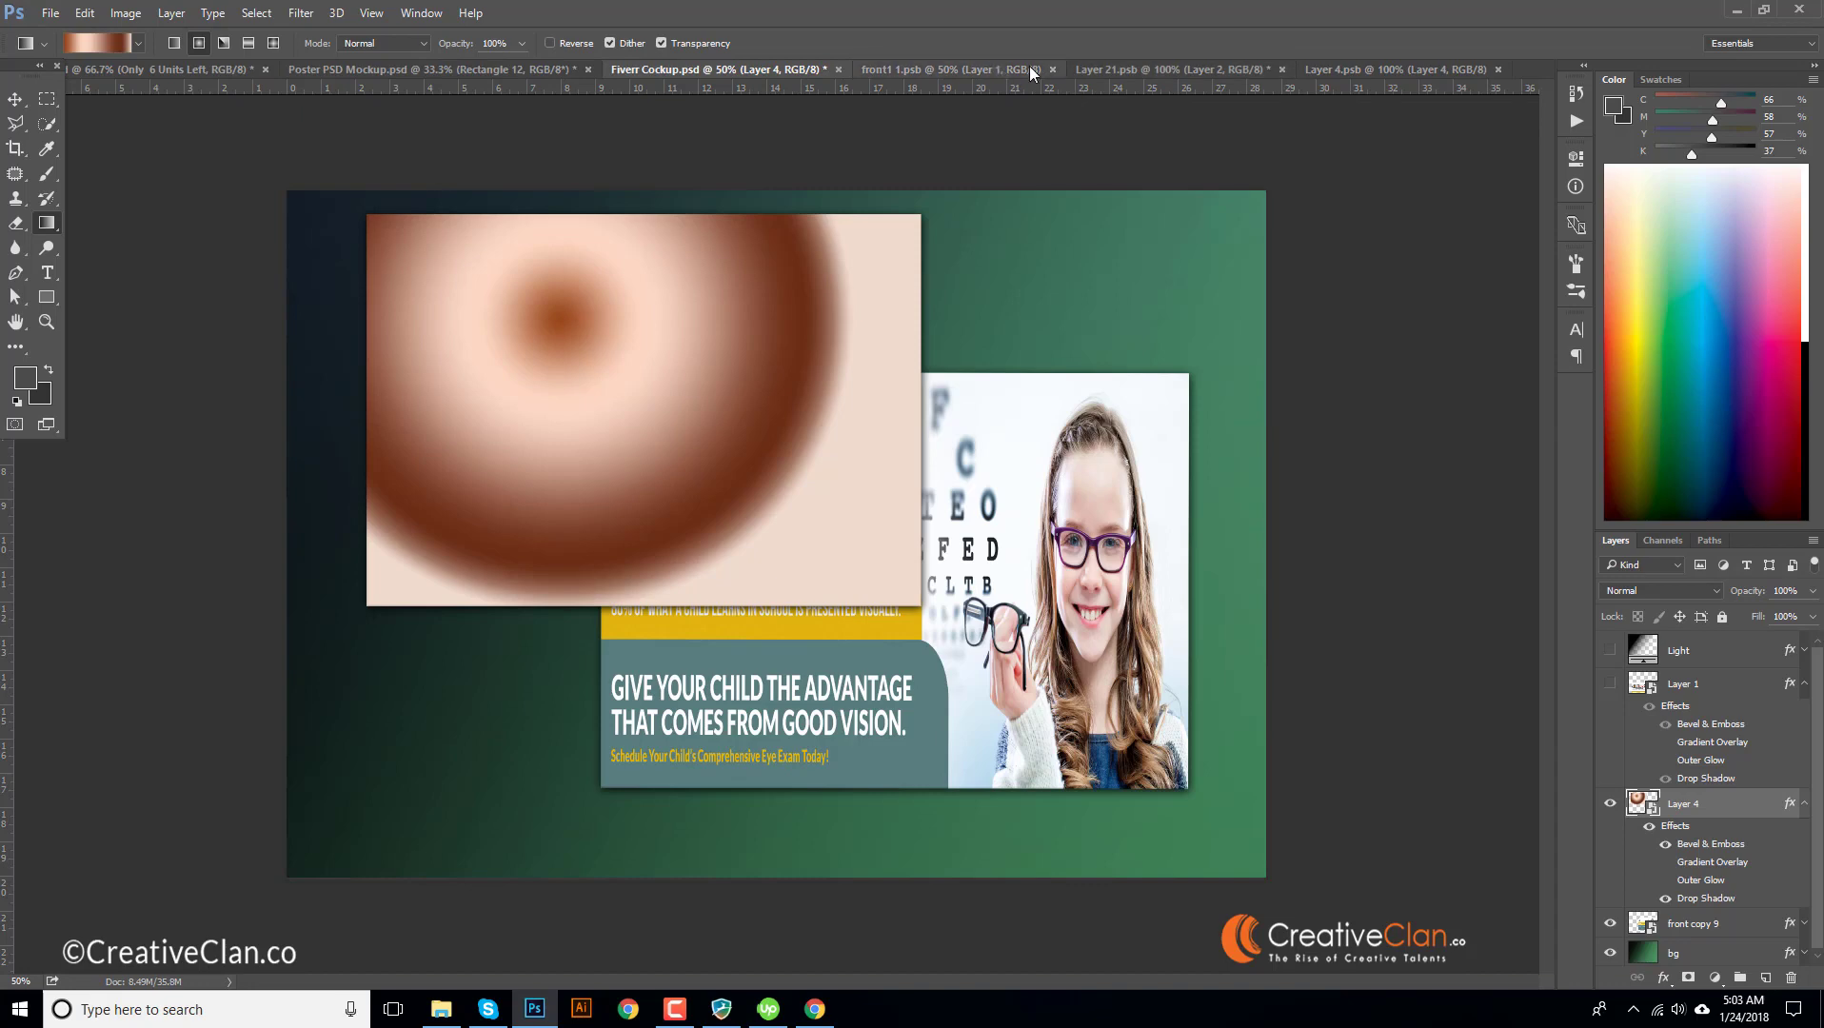
{"action": "left_click", "coordinate": [1053, 69]}
{"action": "left_click", "coordinate": [1067, 69]}
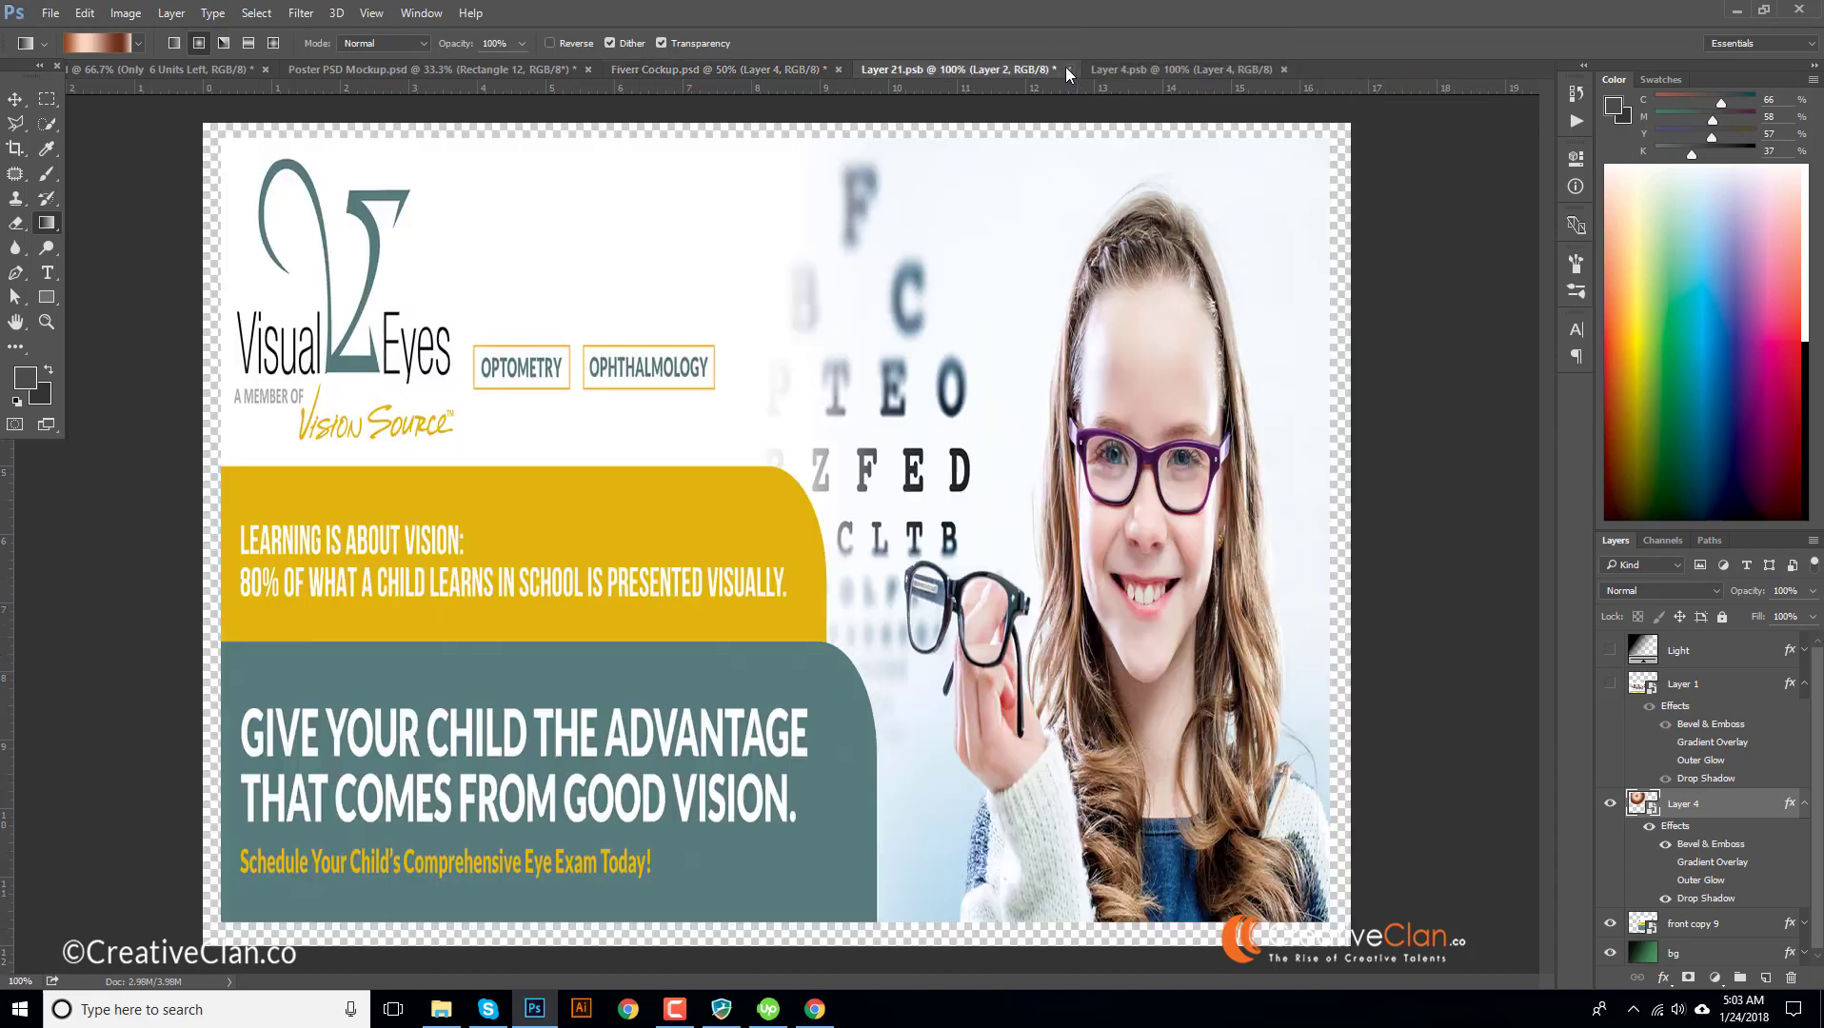
{"action": "left_click", "coordinate": [928, 385]}
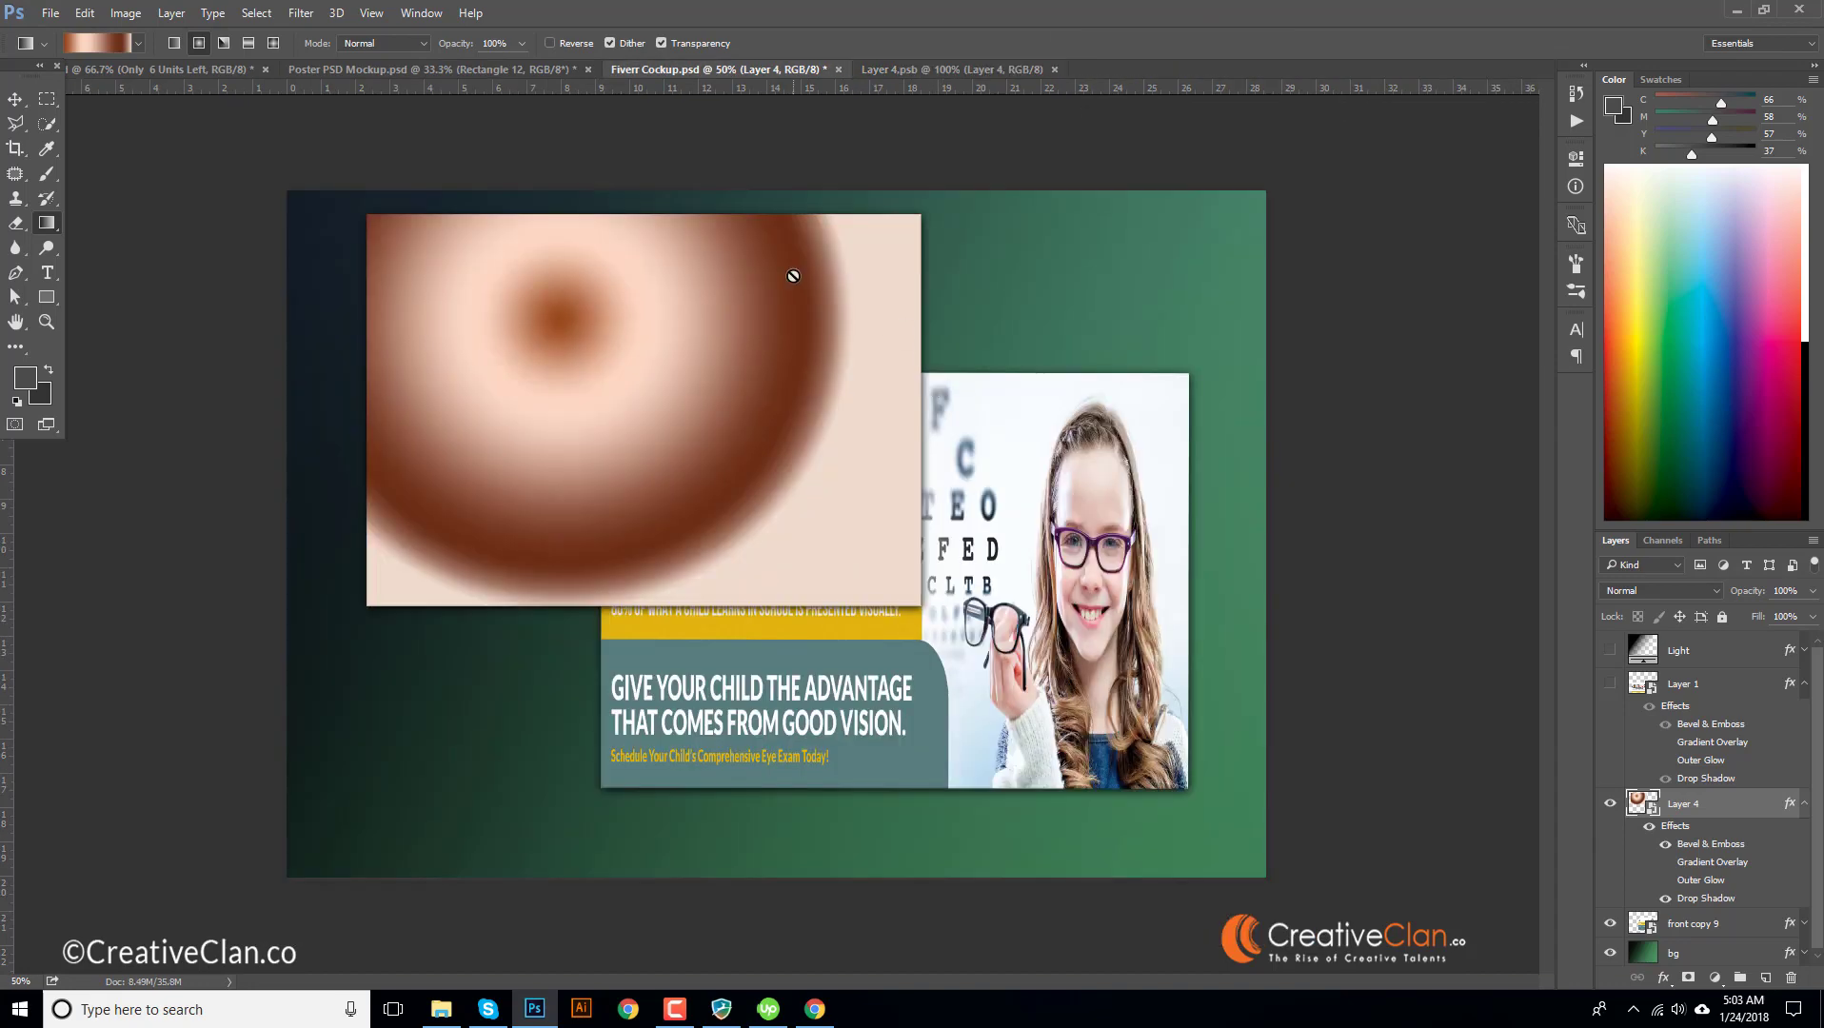
{"action": "left_click", "coordinate": [941, 68]}
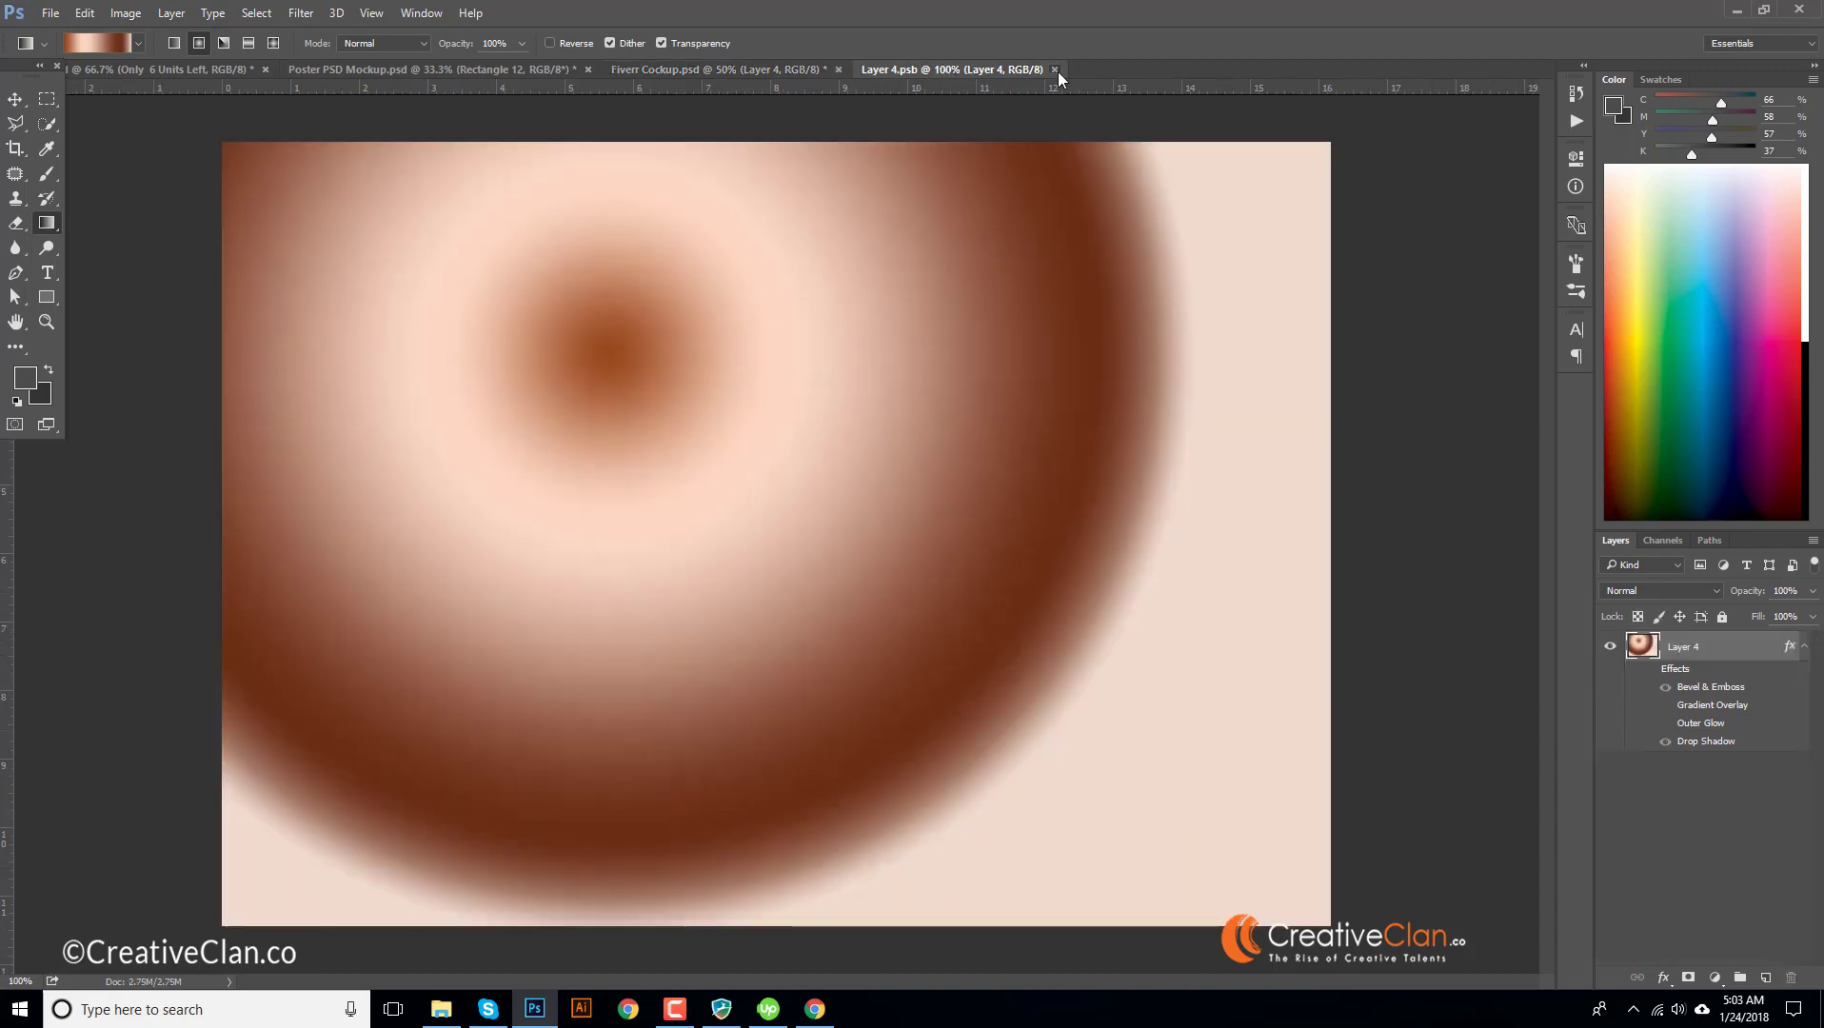
{"action": "left_click", "coordinate": [1055, 69]}
{"action": "left_click", "coordinate": [540, 72]}
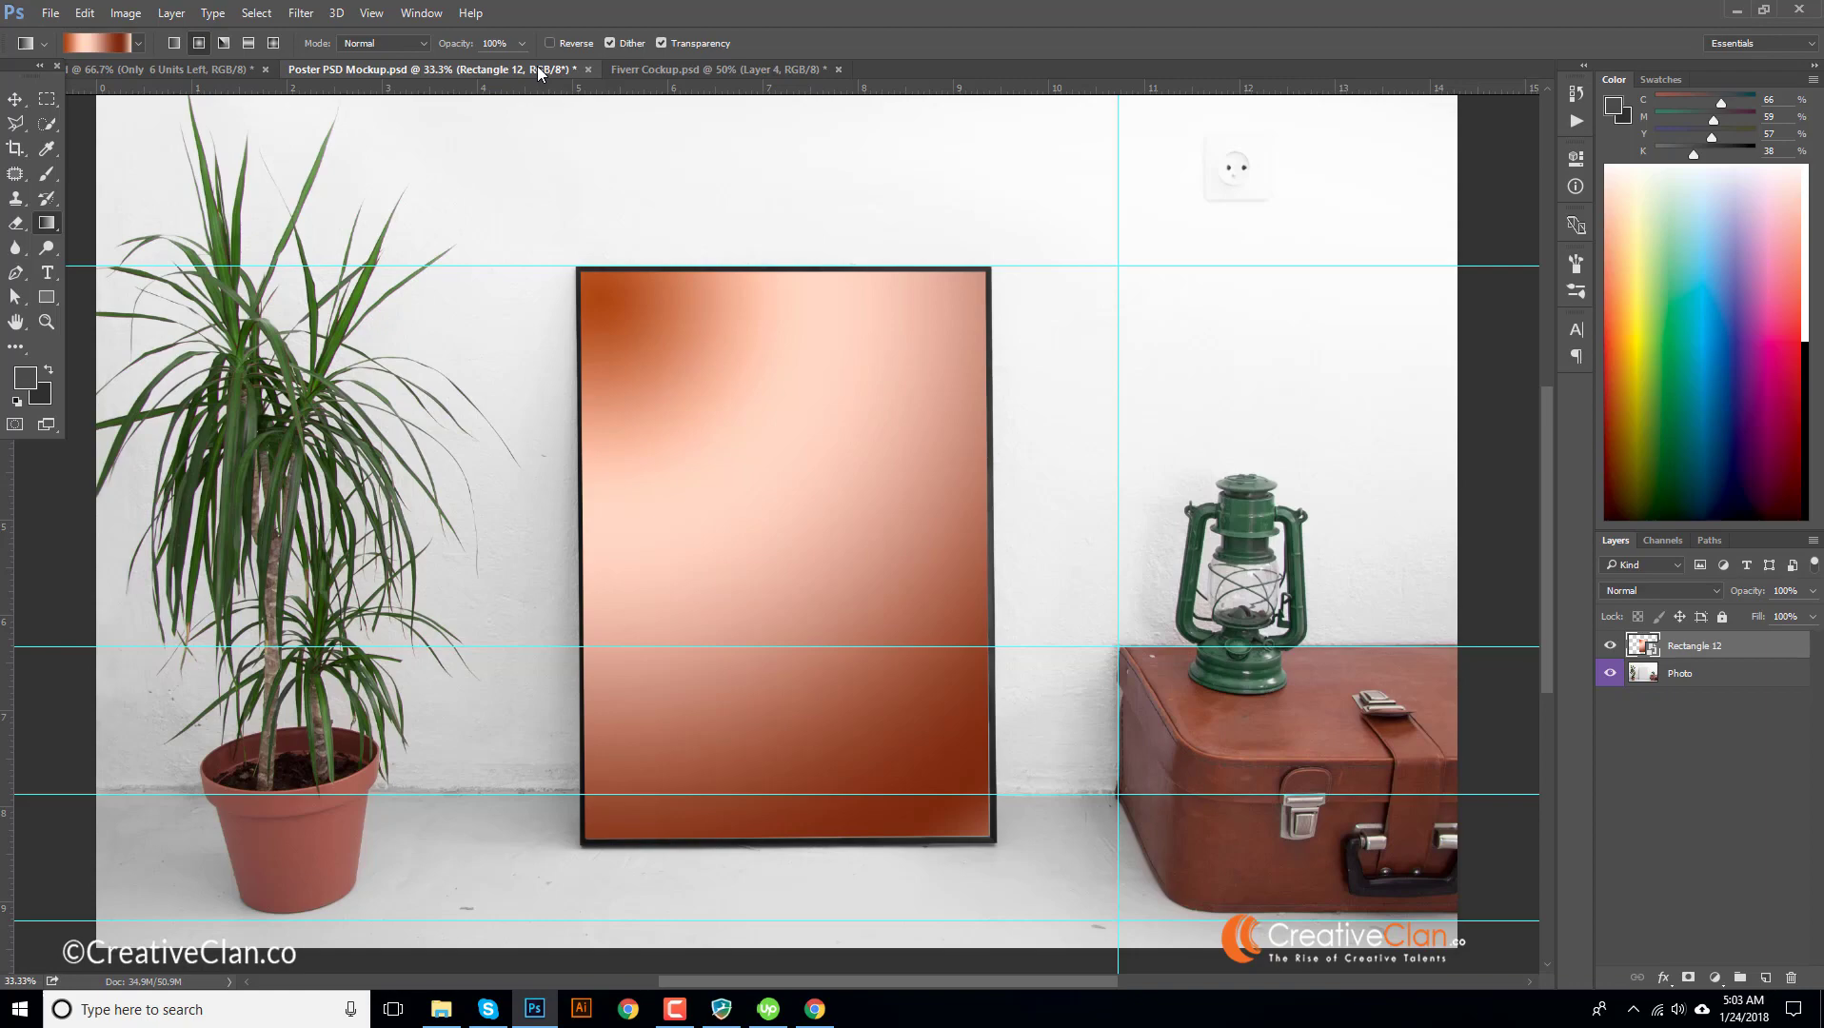
- Switch to Chrome's Creative Clan Facebook group tab and scroll through its feed to the T-shirt mockup request
{"action": "left_click", "coordinate": [805, 1010]}
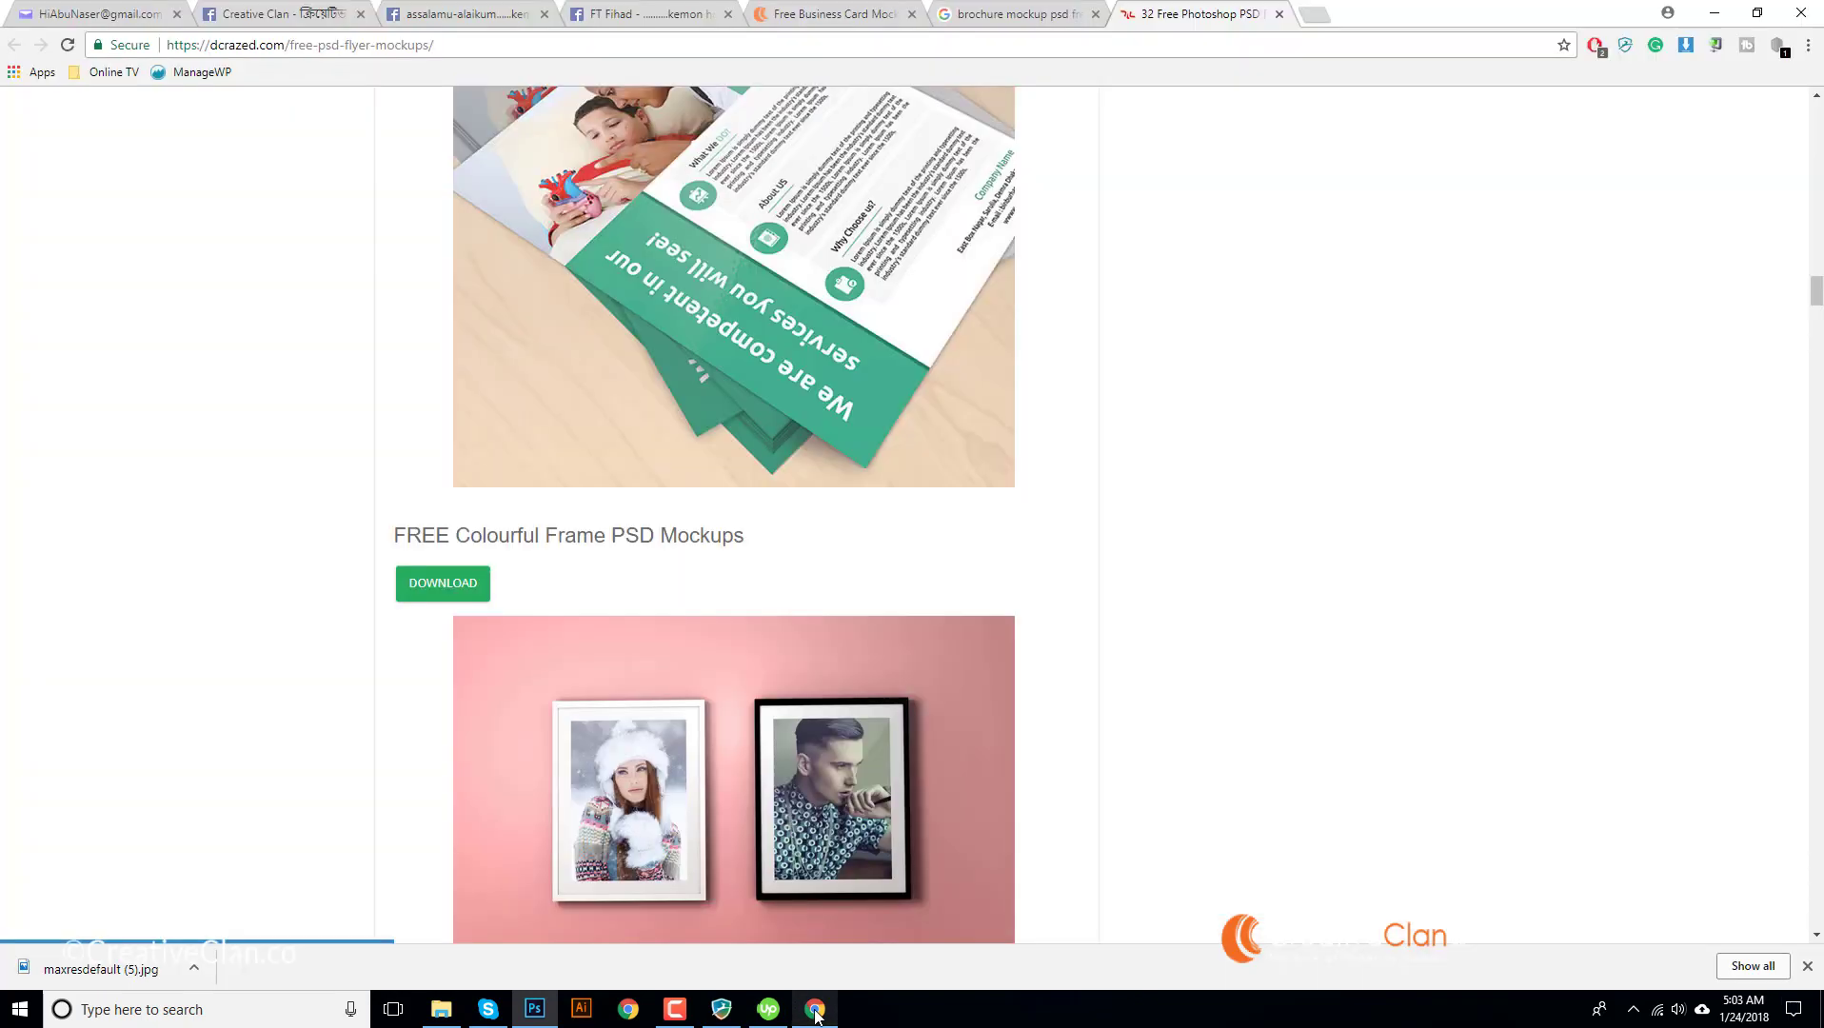
{"action": "left_click", "coordinate": [292, 9]}
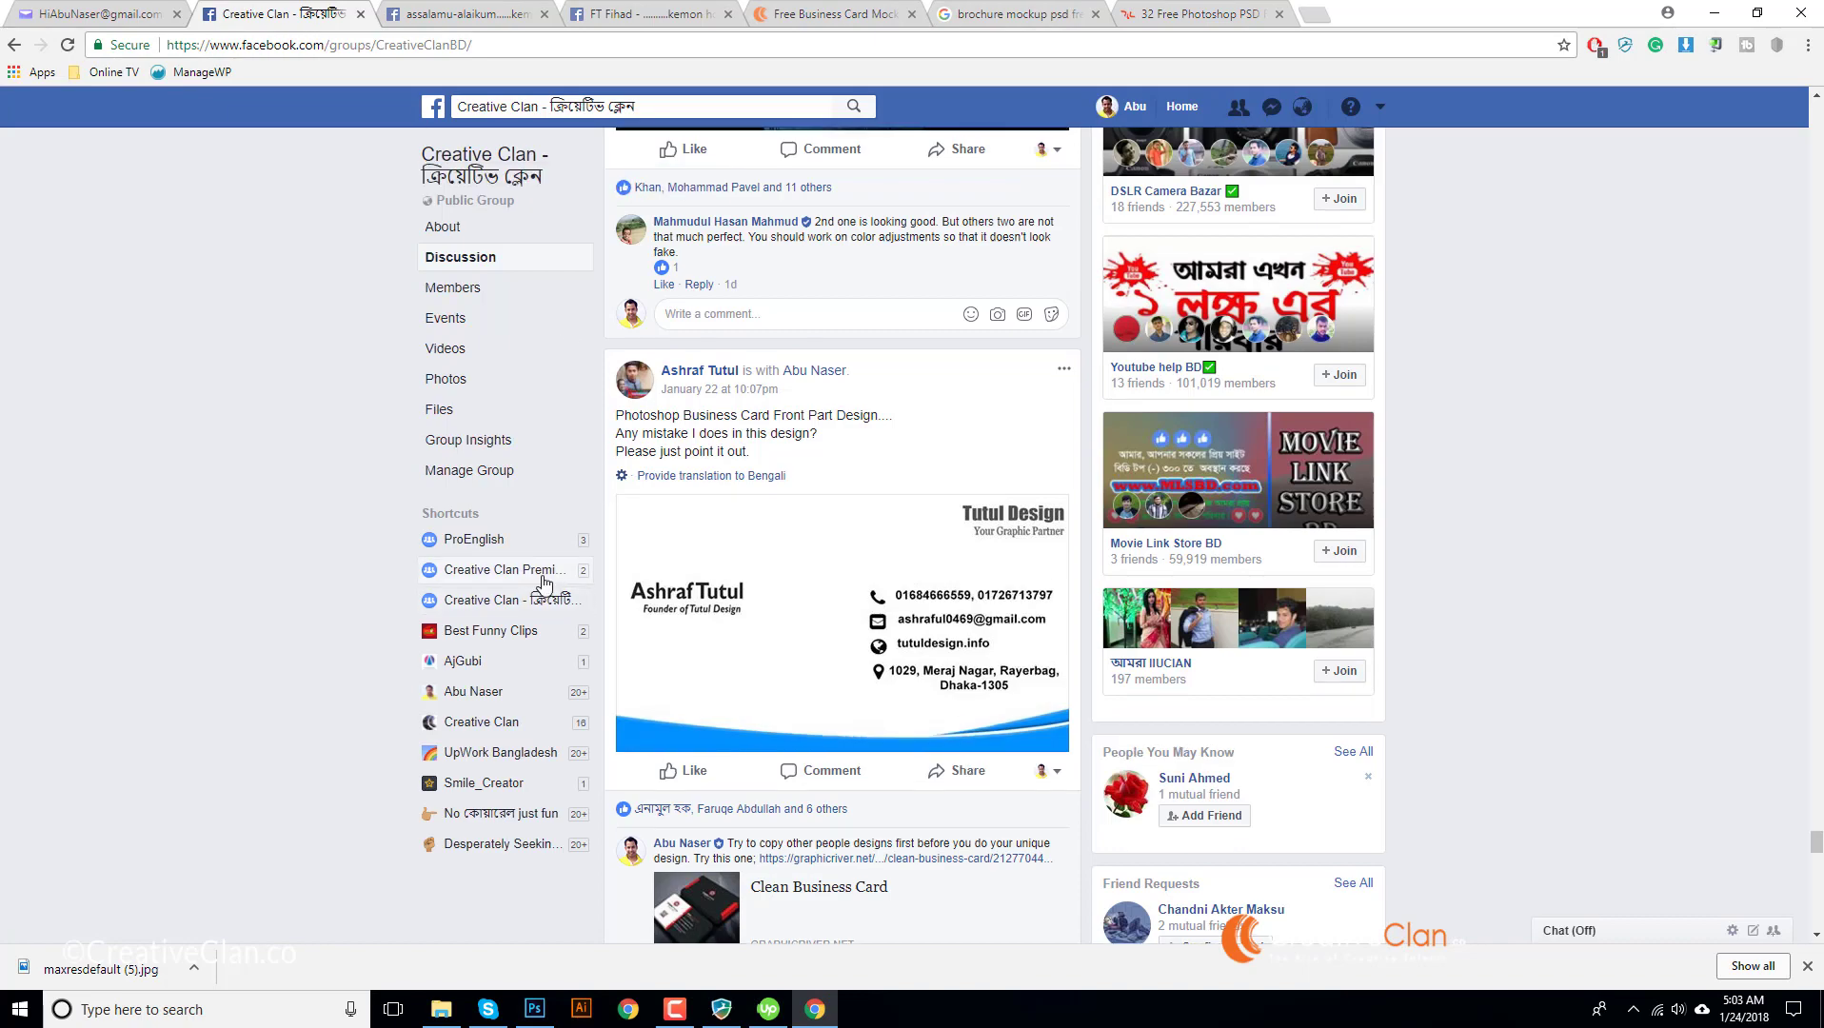
{"action": "scroll", "coordinate": [566, 571], "scroll_direction": "down", "scroll_amount": 10}
{"action": "scroll", "coordinate": [572, 576], "scroll_direction": "up", "scroll_amount": 1}
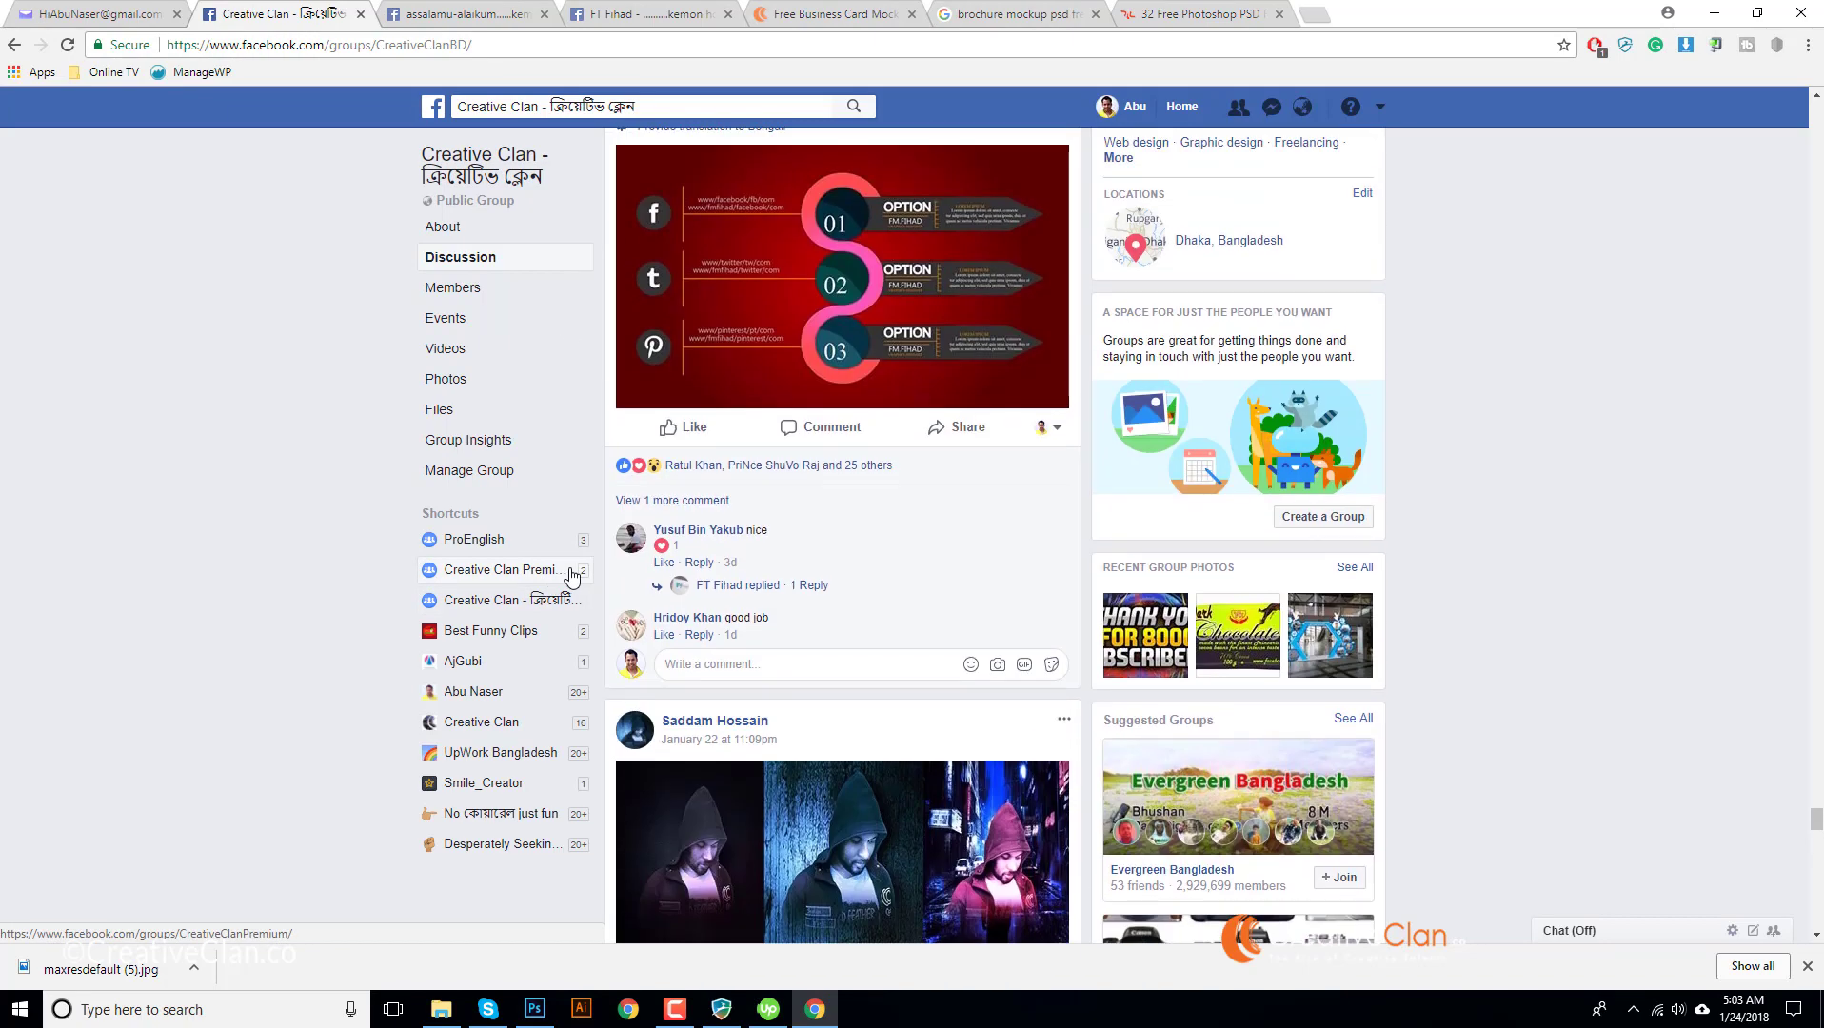
{"action": "scroll", "coordinate": [576, 578], "scroll_direction": "up", "scroll_amount": 15}
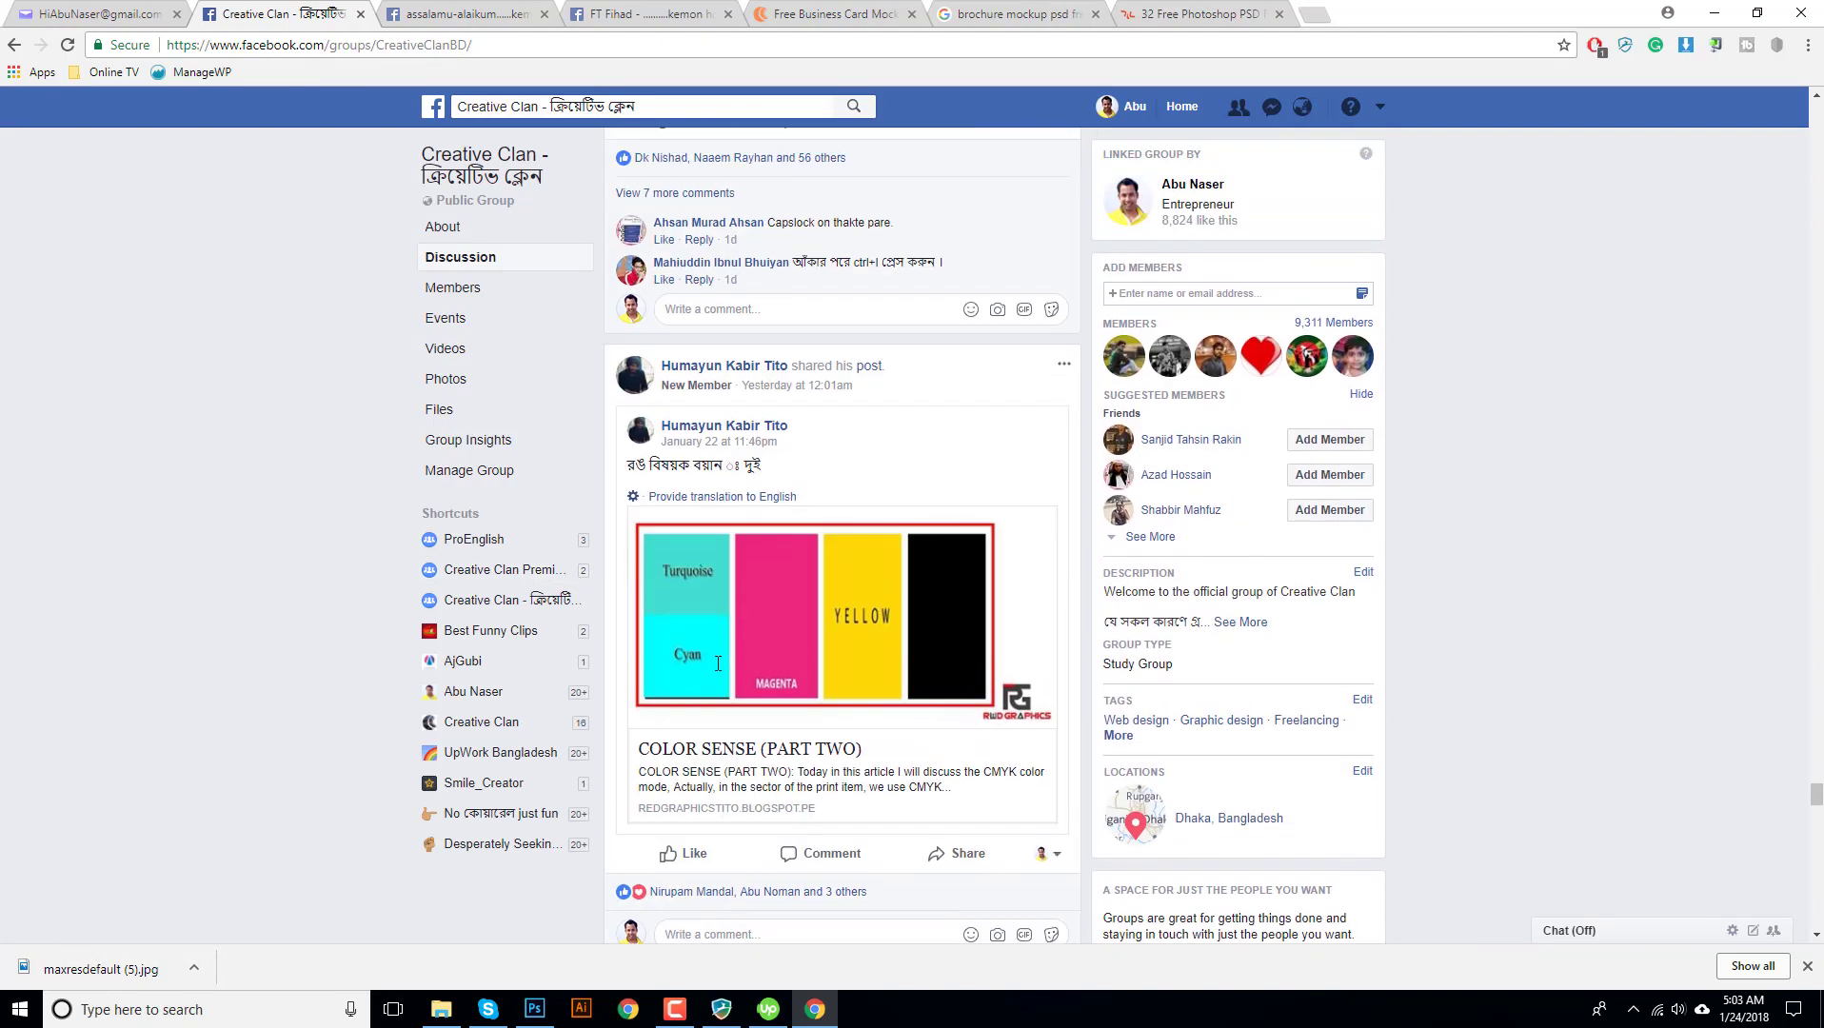
{"action": "scroll", "coordinate": [718, 671], "scroll_direction": "up", "scroll_amount": 15}
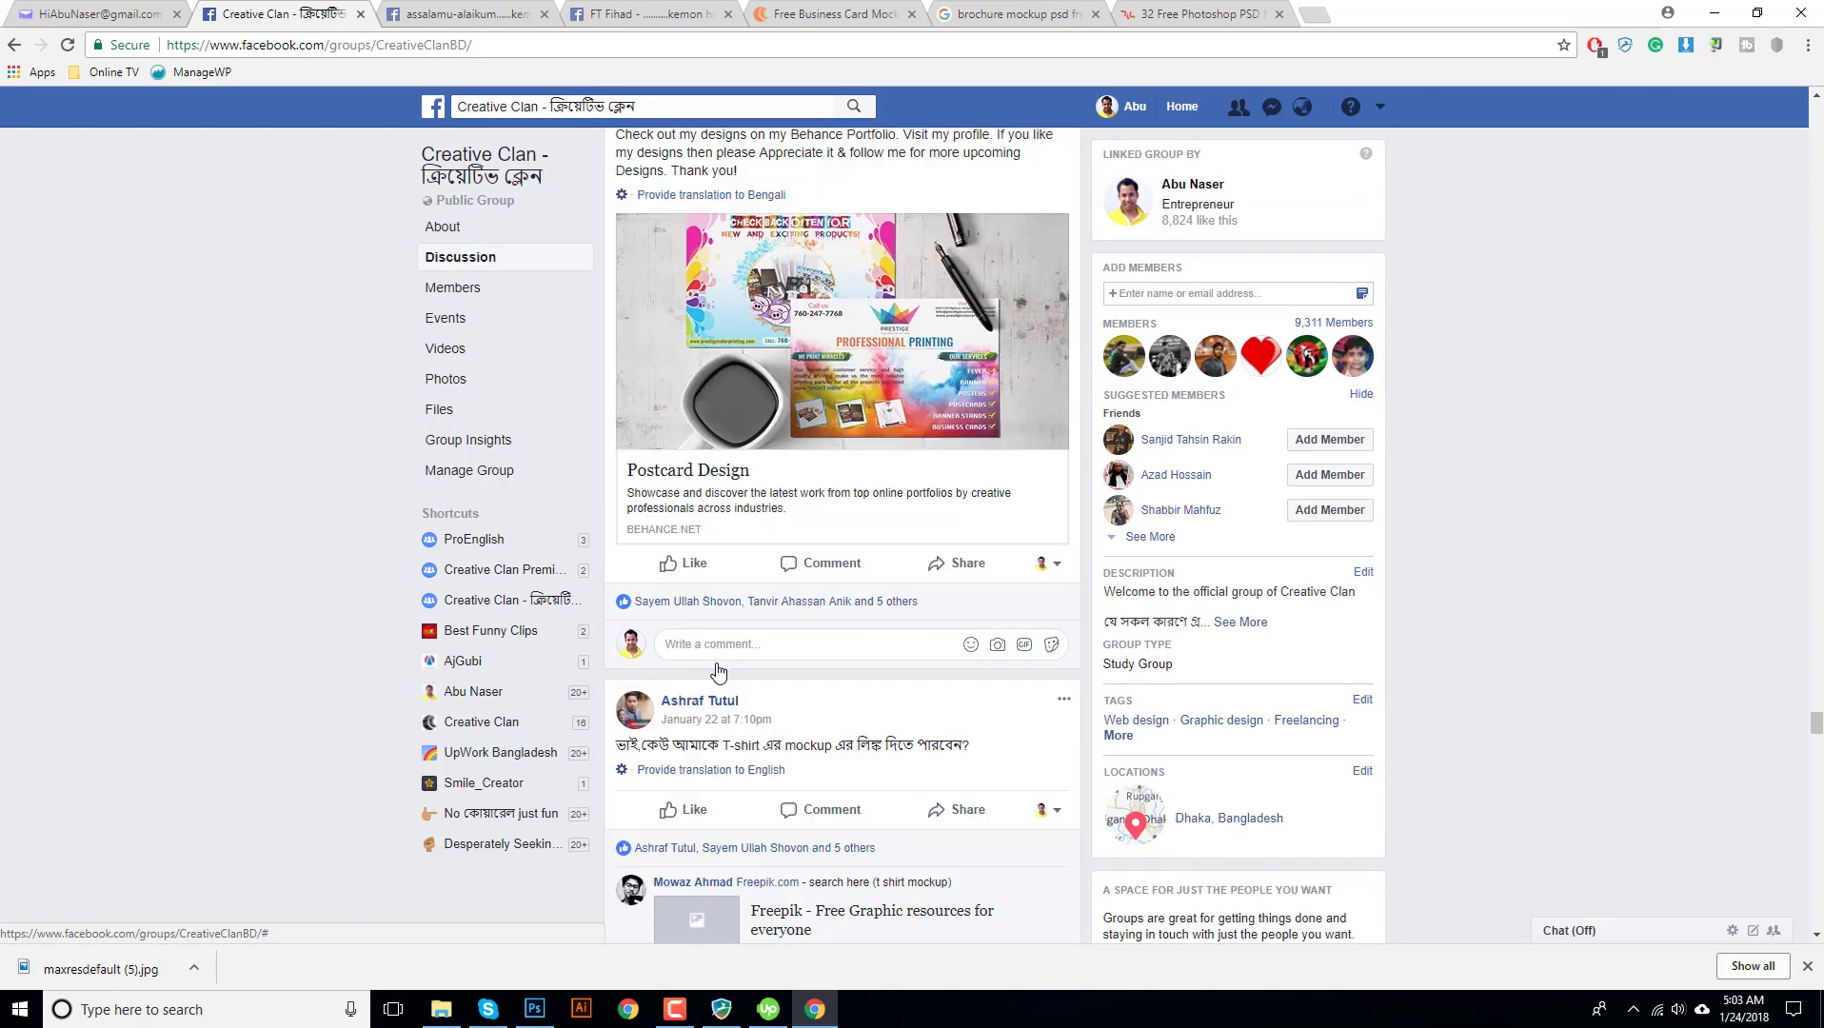